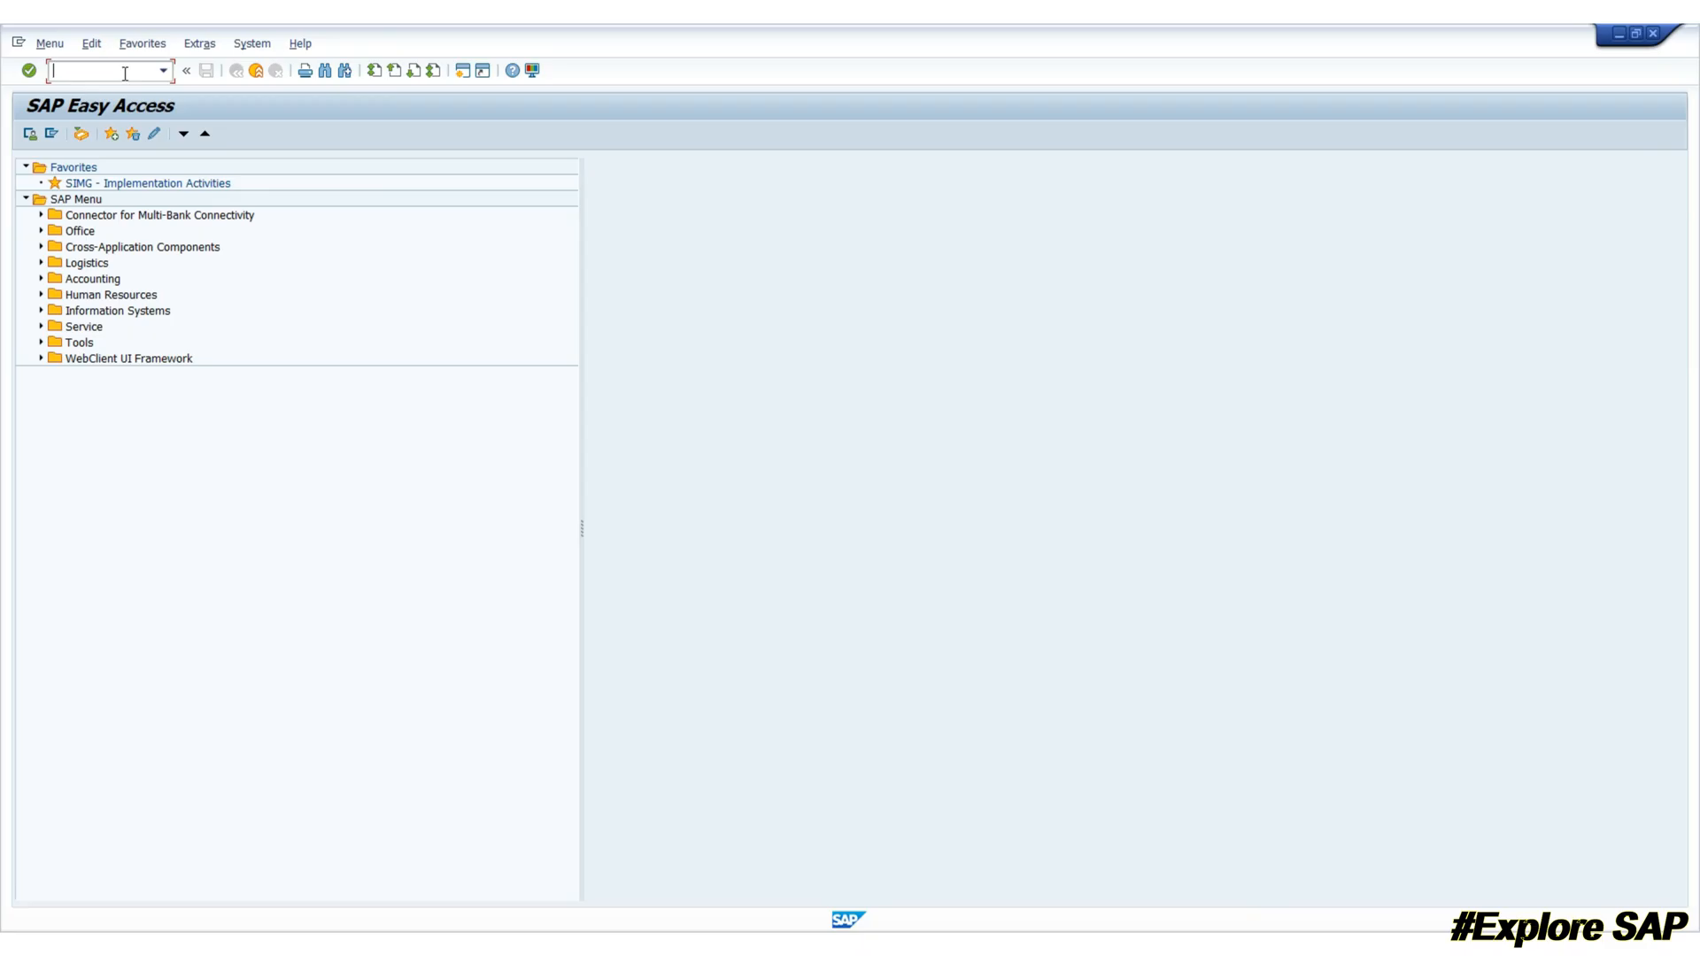
Step: Open transaction ME31L for creating a scheduling agreement and view the list of available agreement types
text(ME31L)
key(Return)
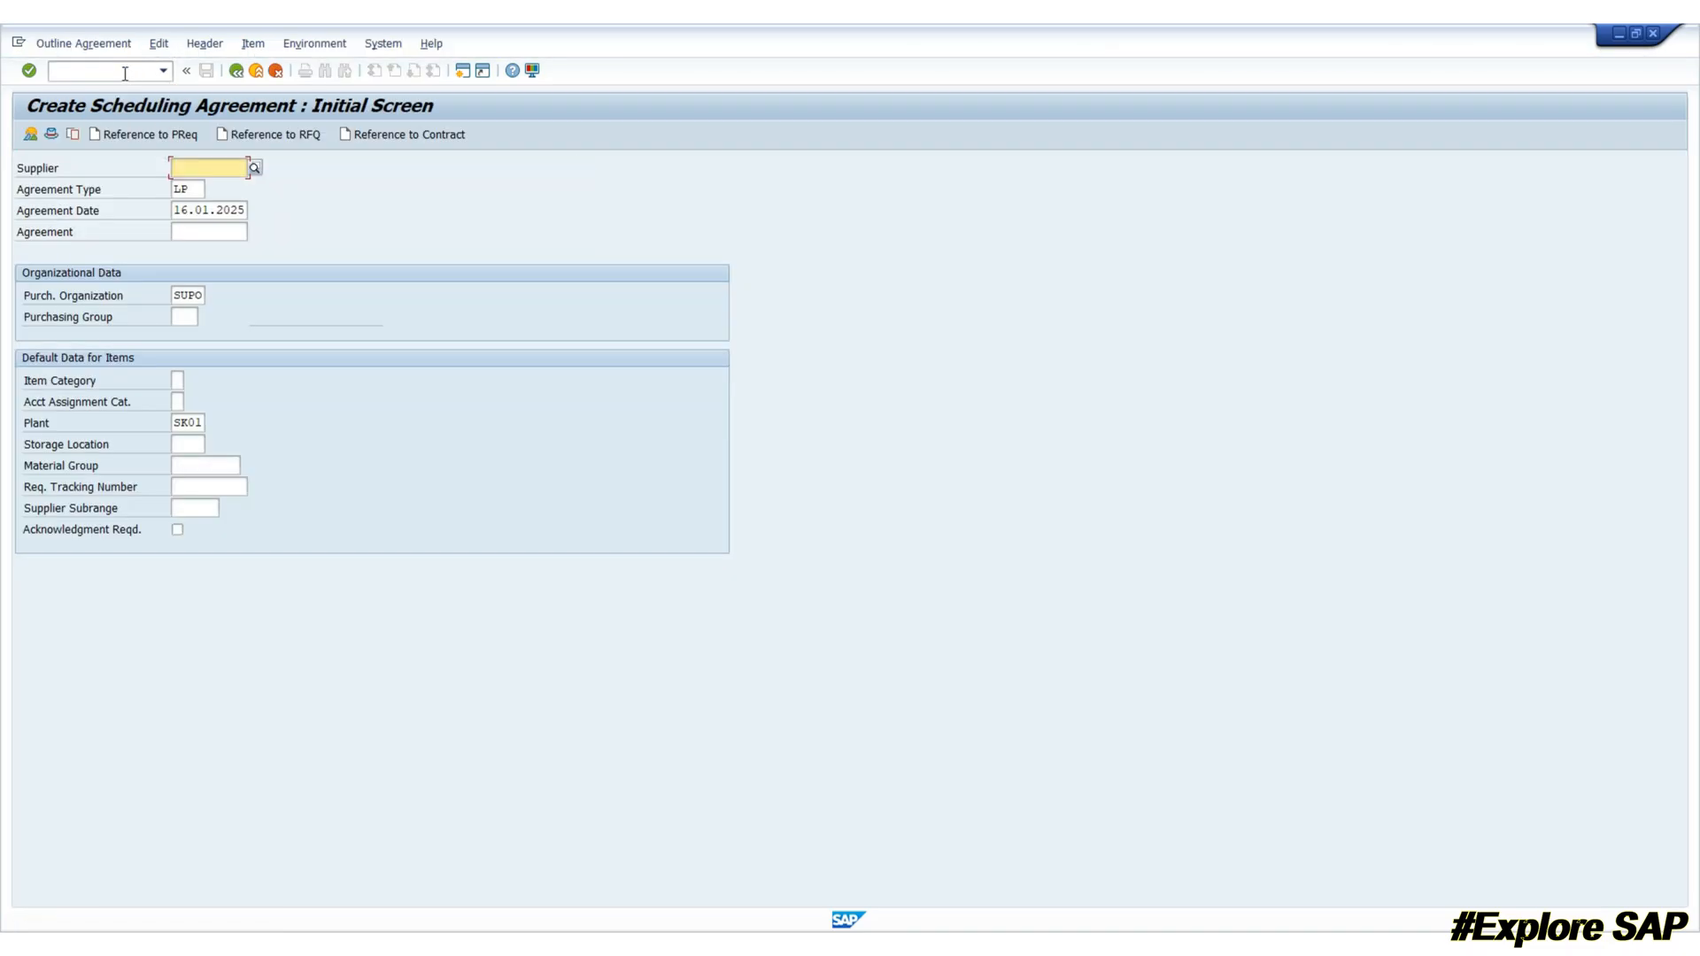
click(190, 190)
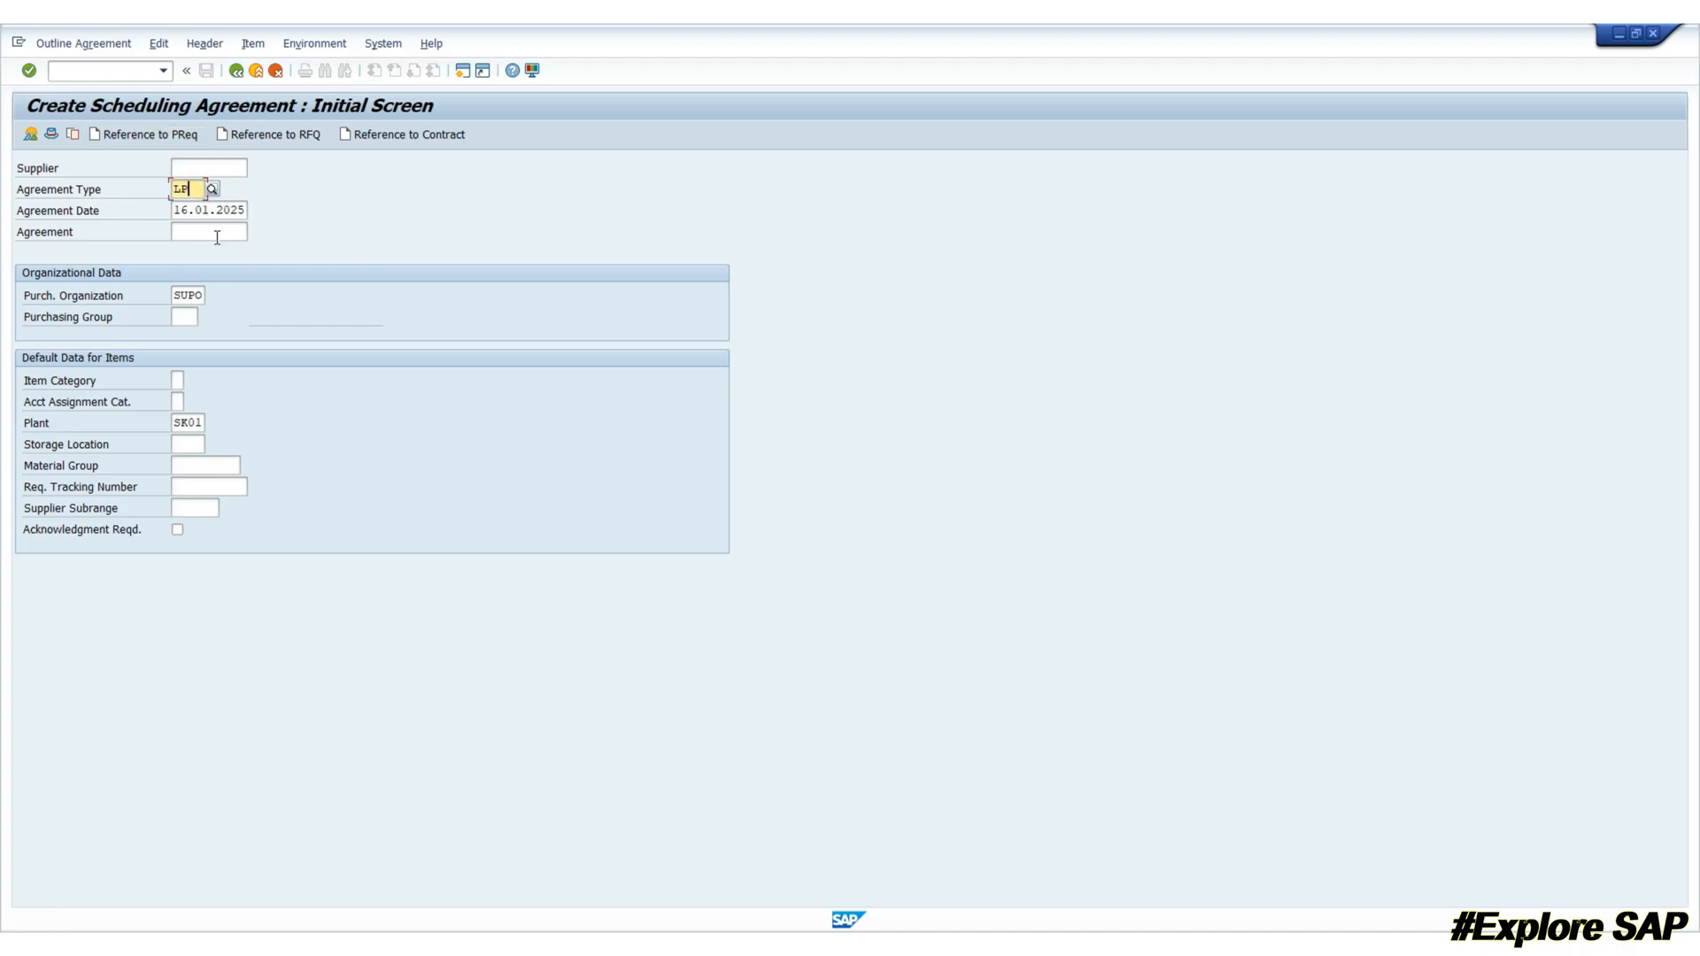
click(257, 189)
drag(266, 209, 604, 191)
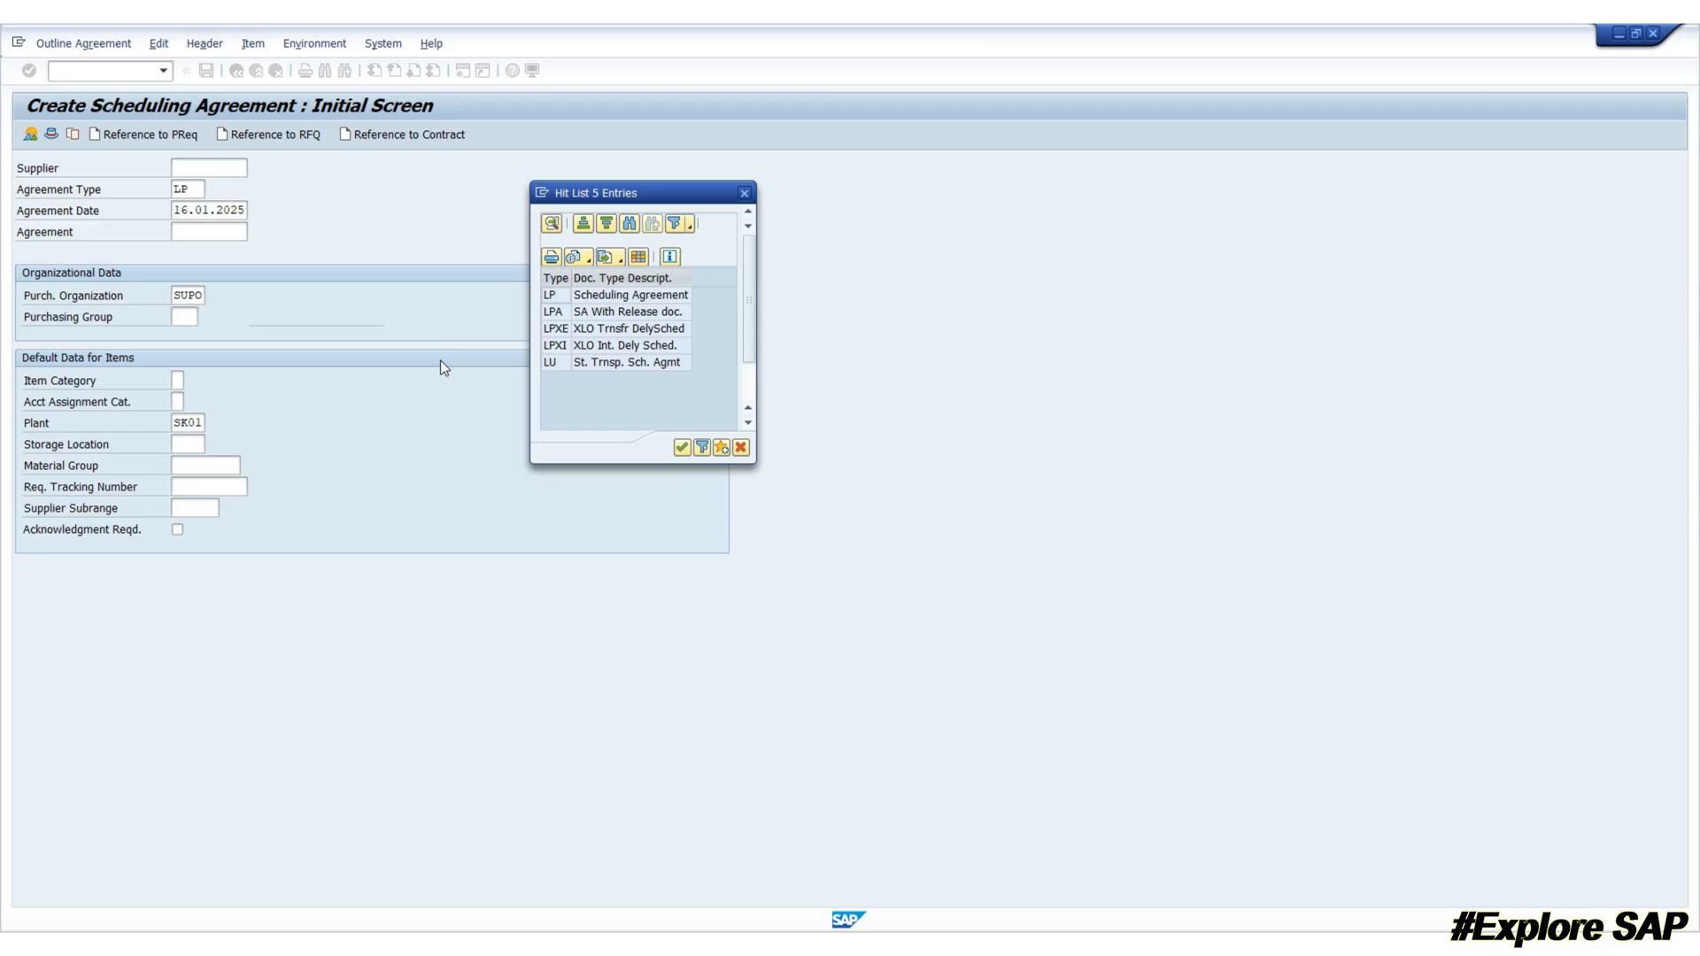
click(744, 193)
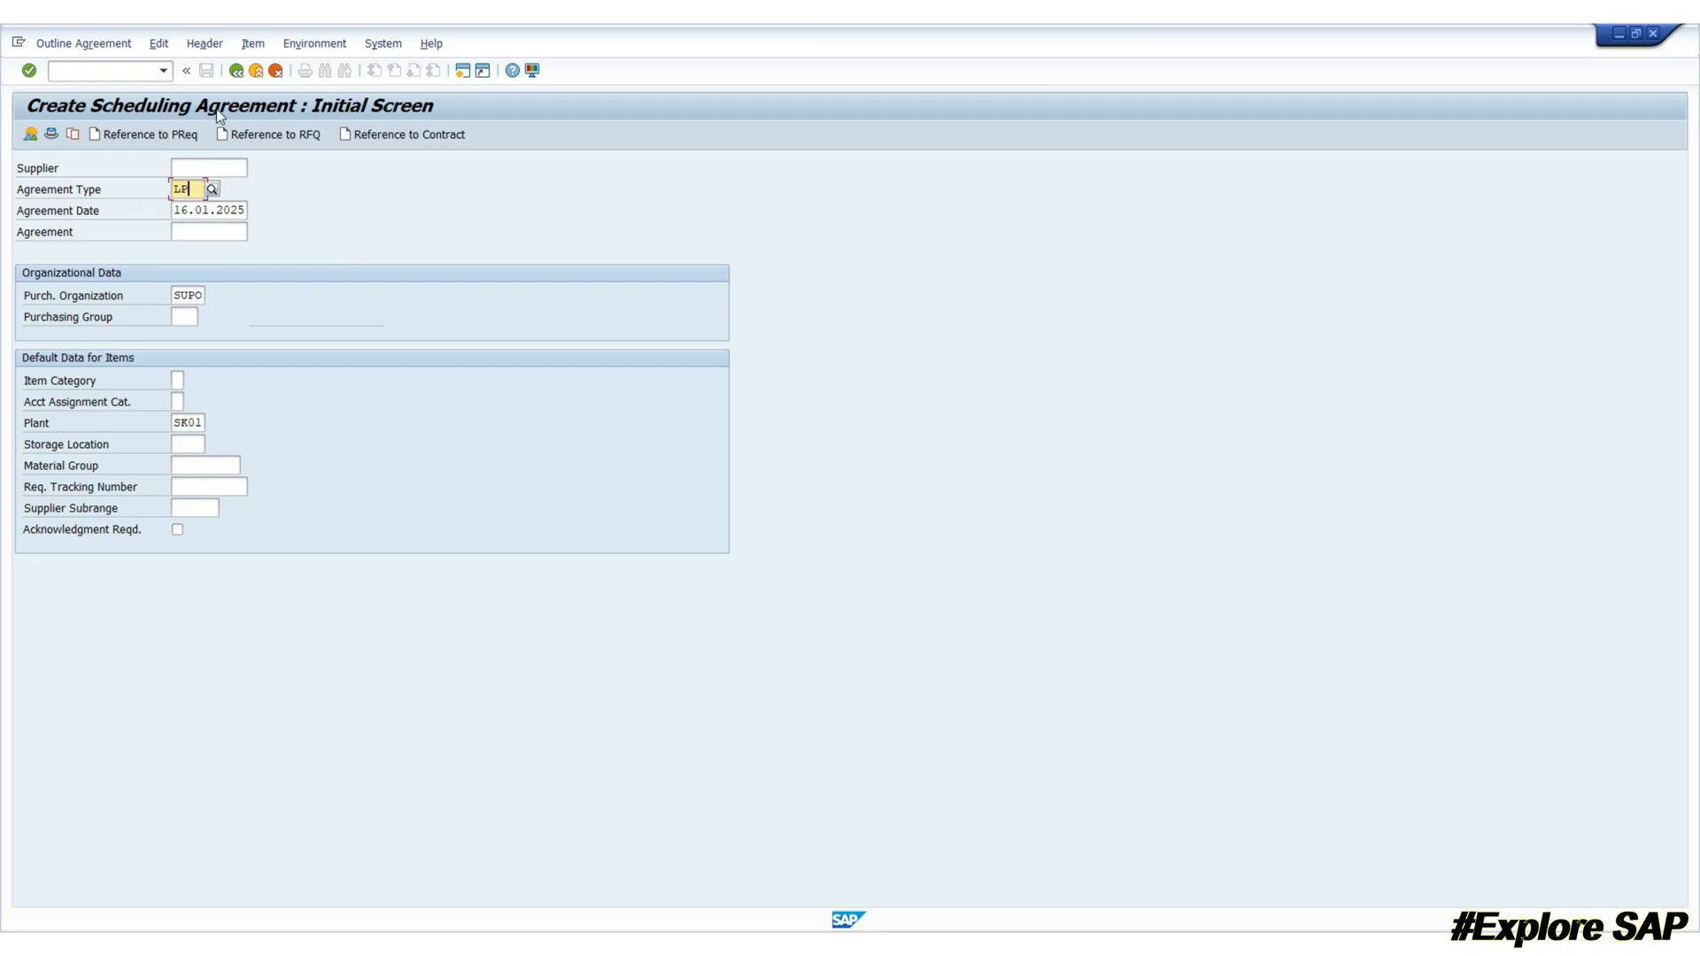
Step: Start transaction SPRO in a new session and display the SAP Reference IMG
click(464, 71)
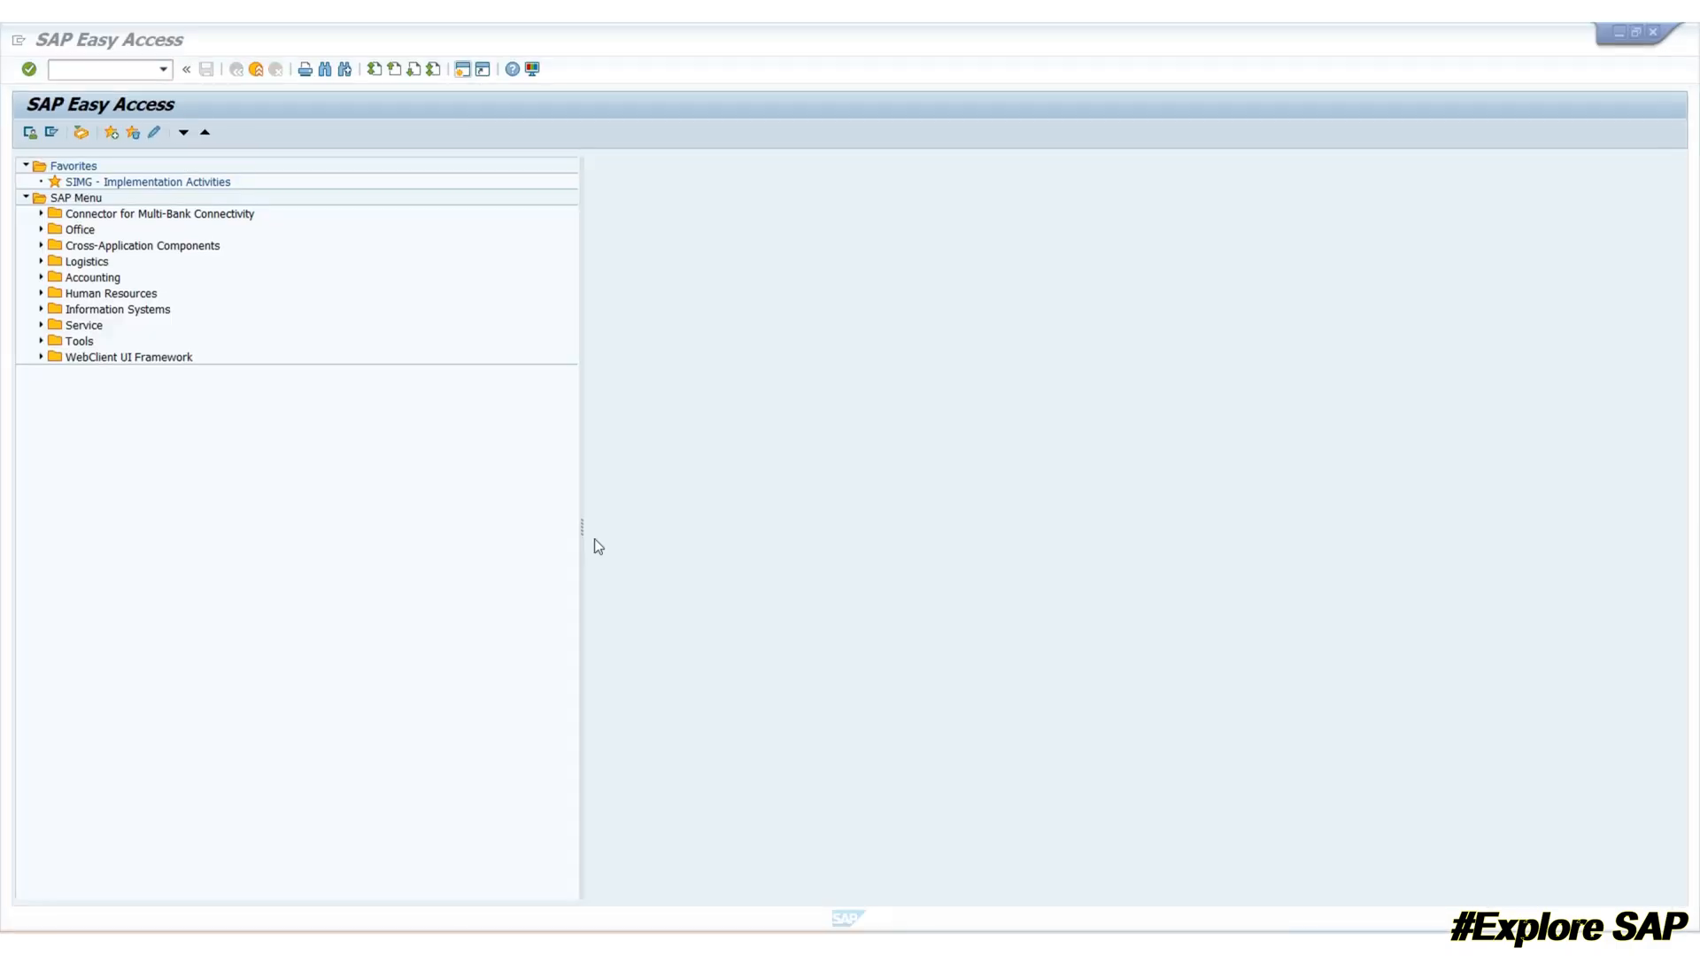
click(122, 70)
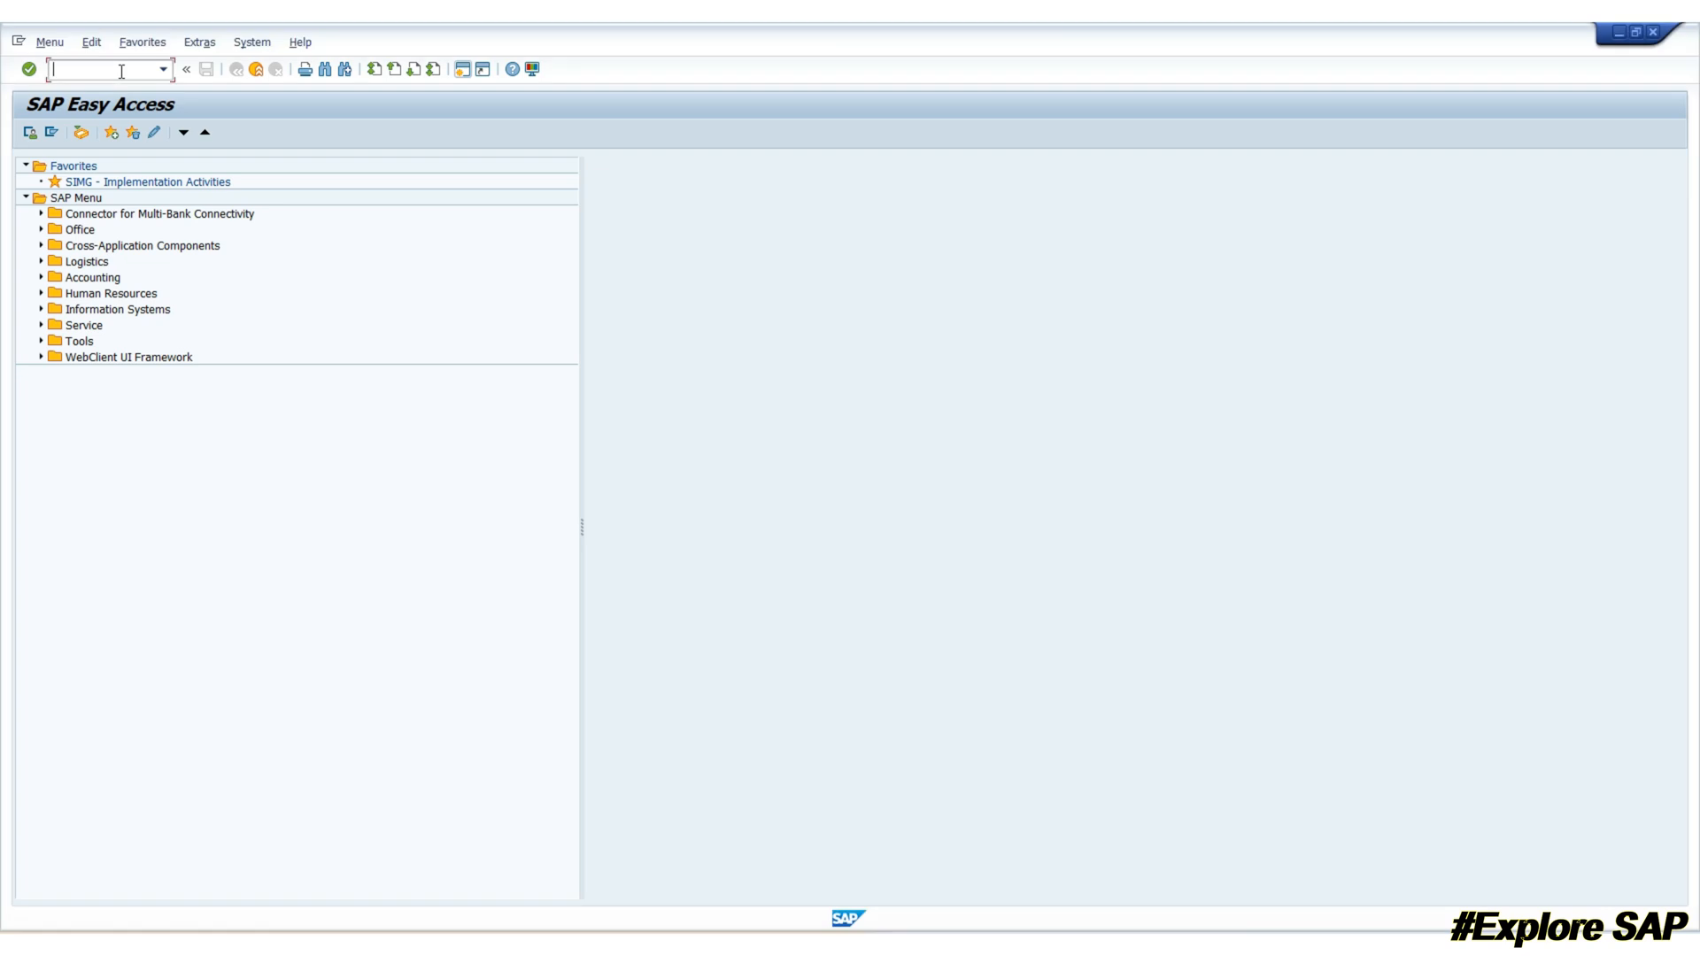
text(SPRO)
key(Return)
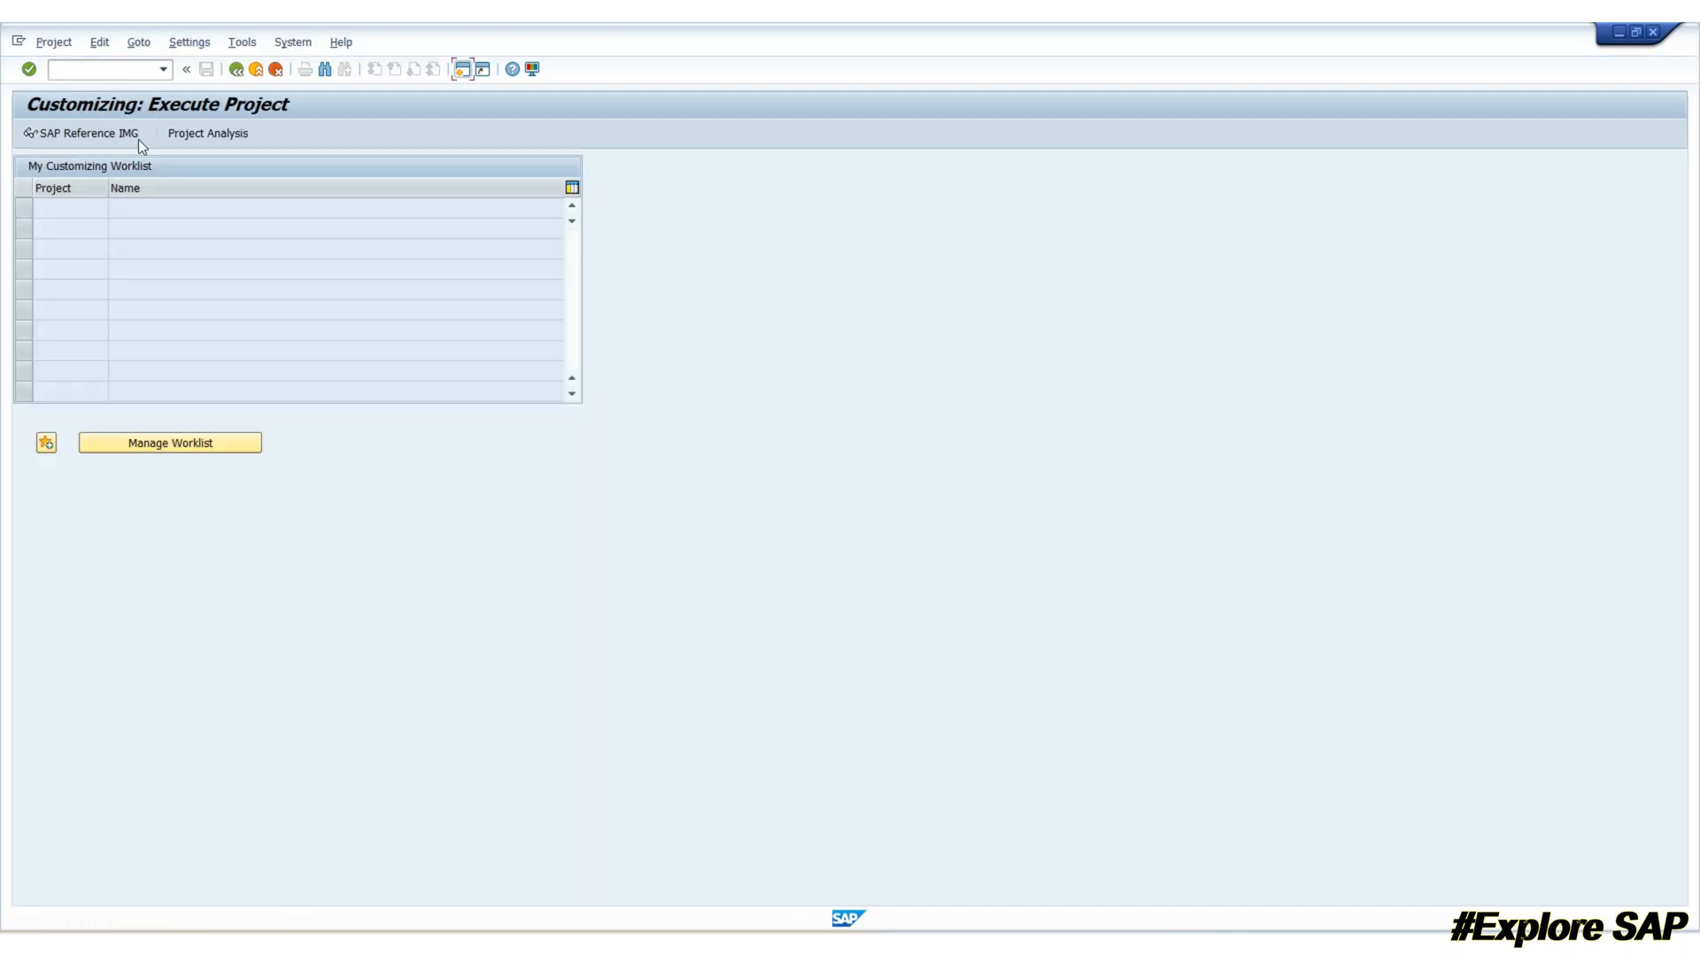
click(114, 138)
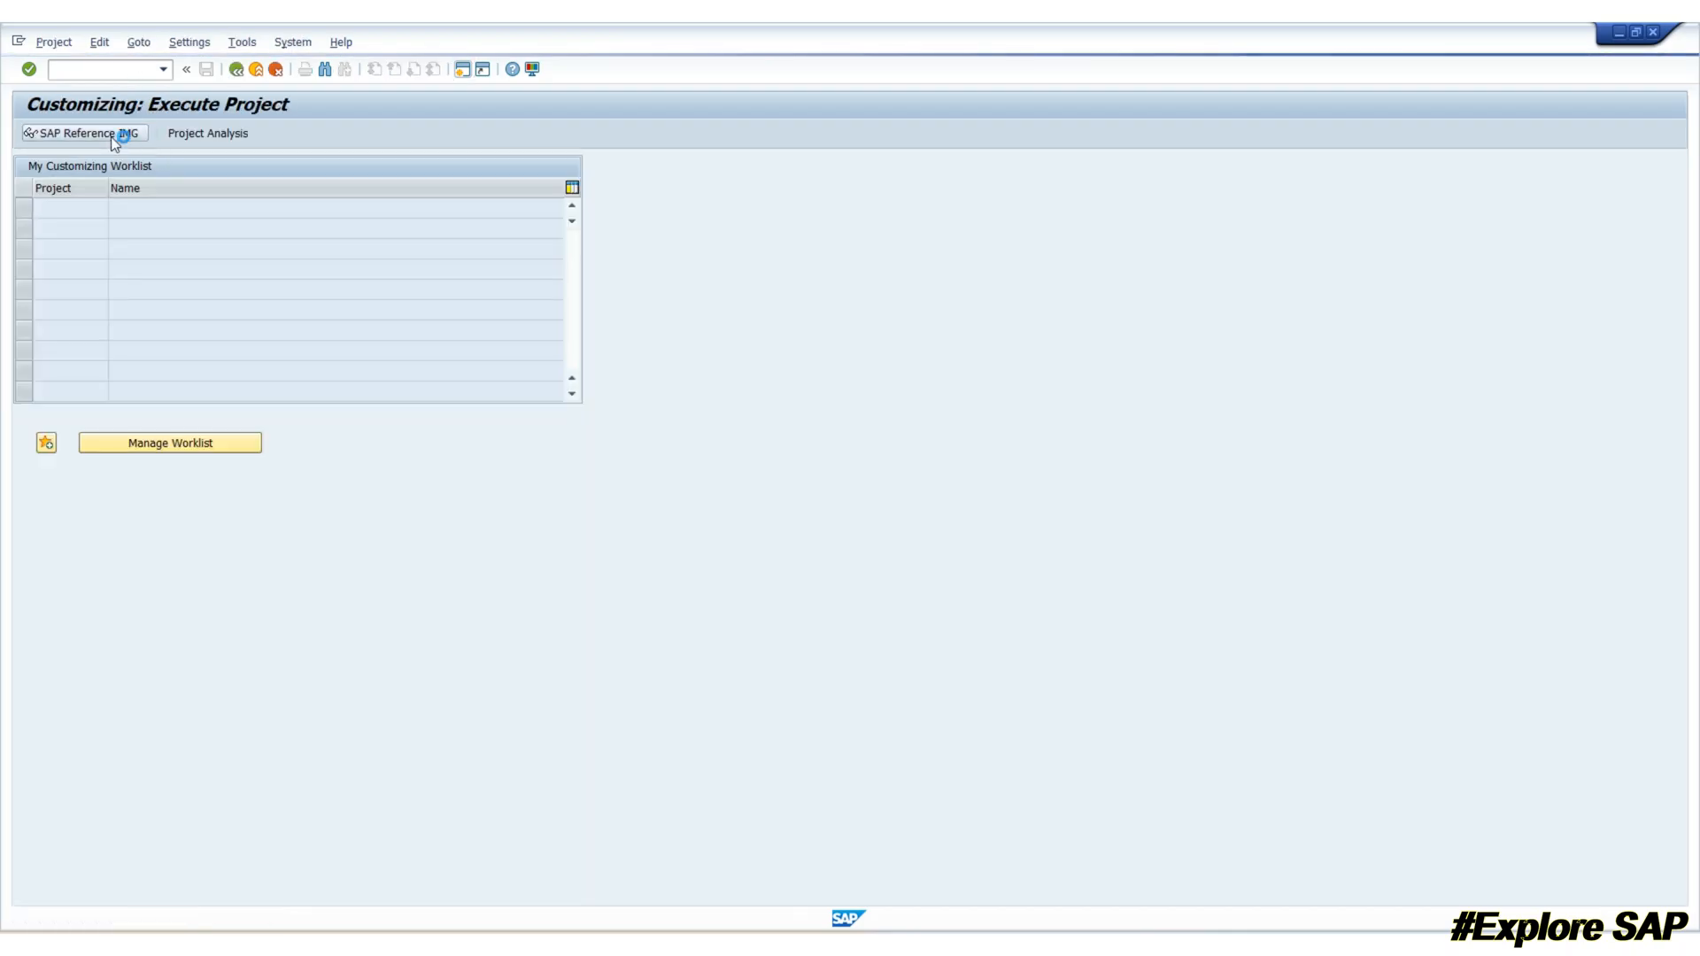
Step: Under Materials Management > Purchasing > Purchase Scheduling Agreement, open the Define Document Types for Purchase Scheduling Agreements activity
scroll(223, 295, down, 2)
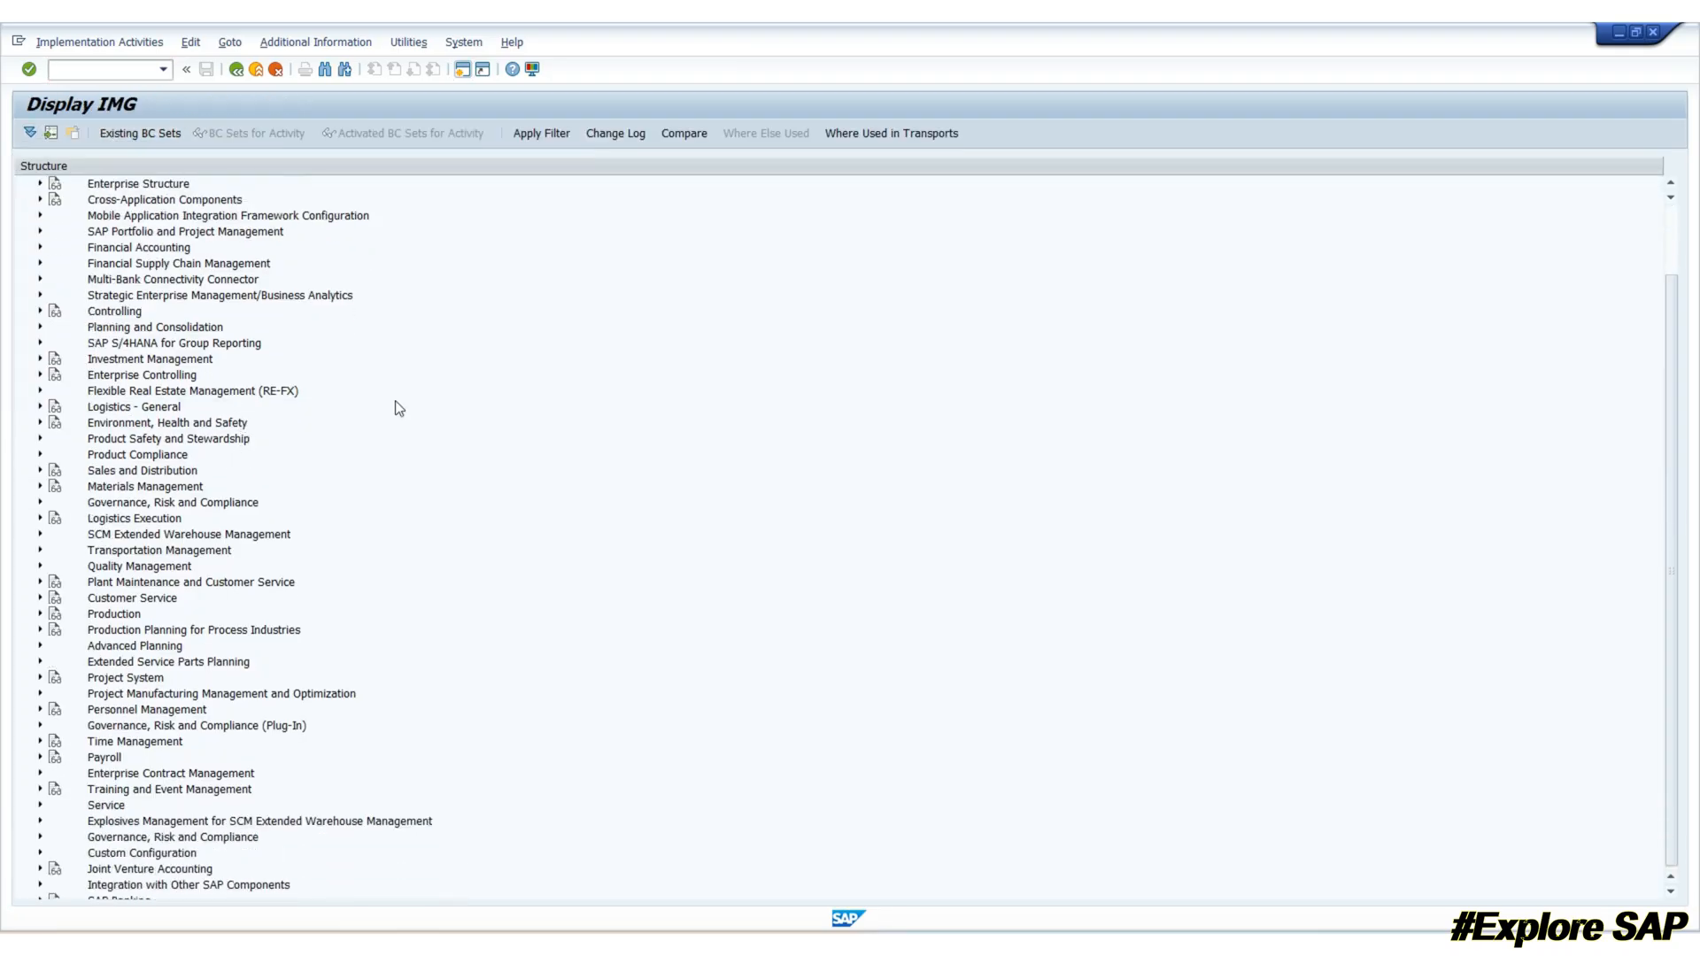
scroll(400, 408, down, 1)
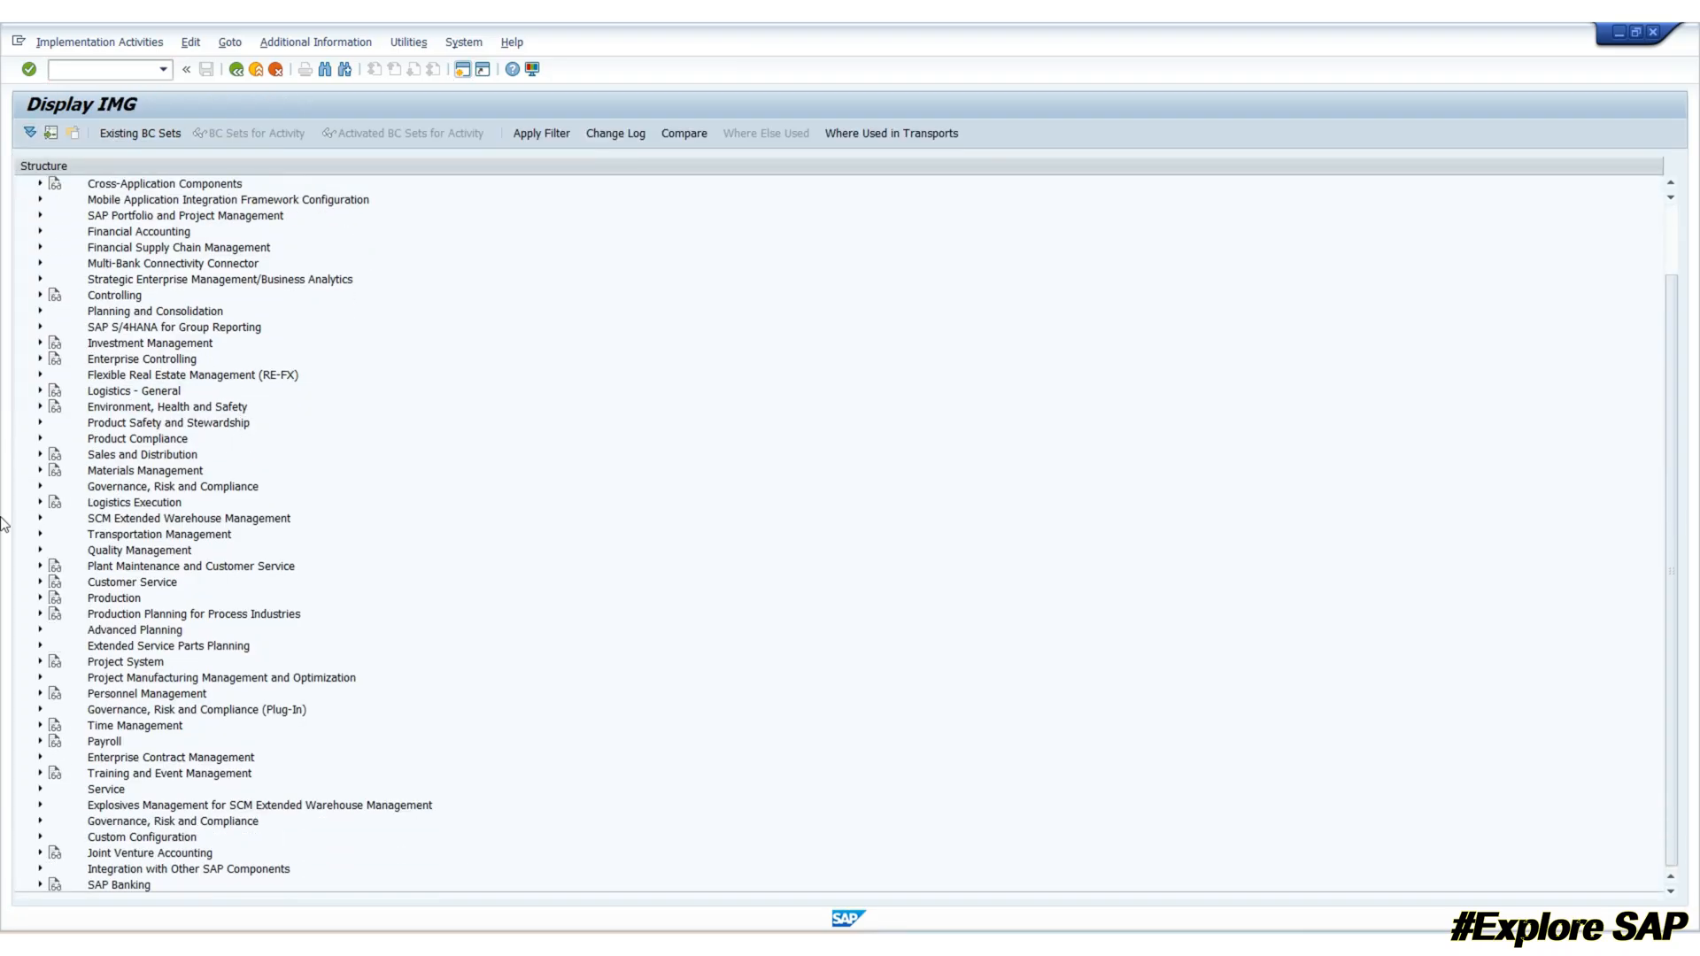
click(40, 470)
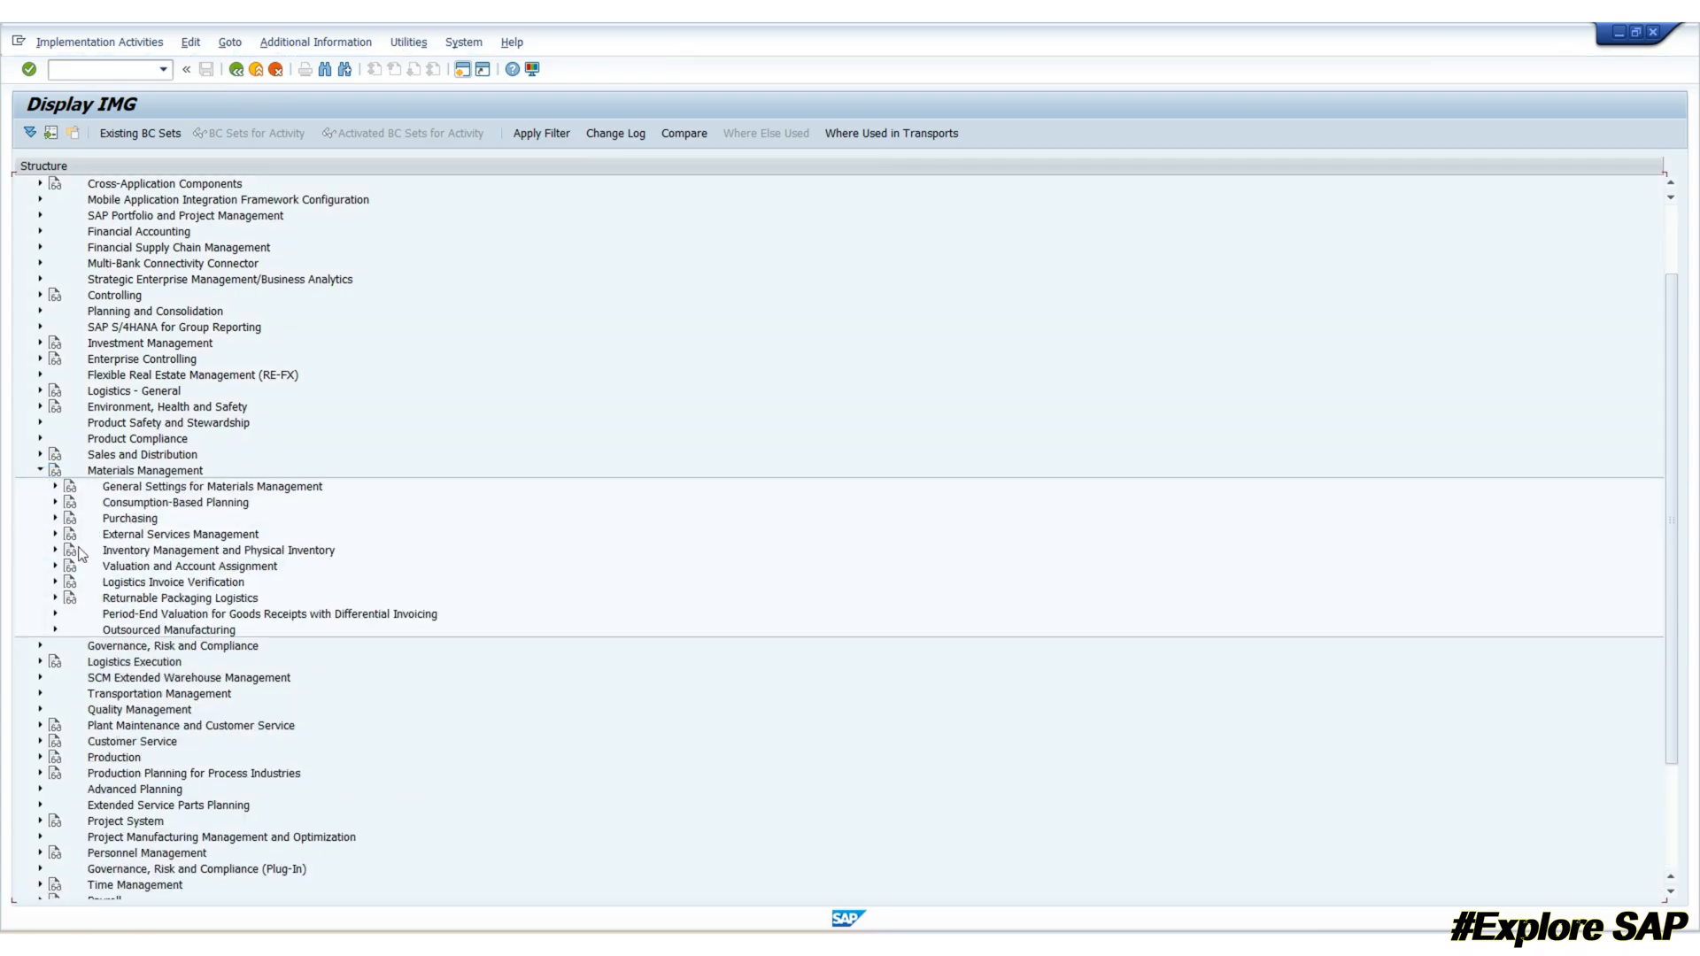
click(55, 518)
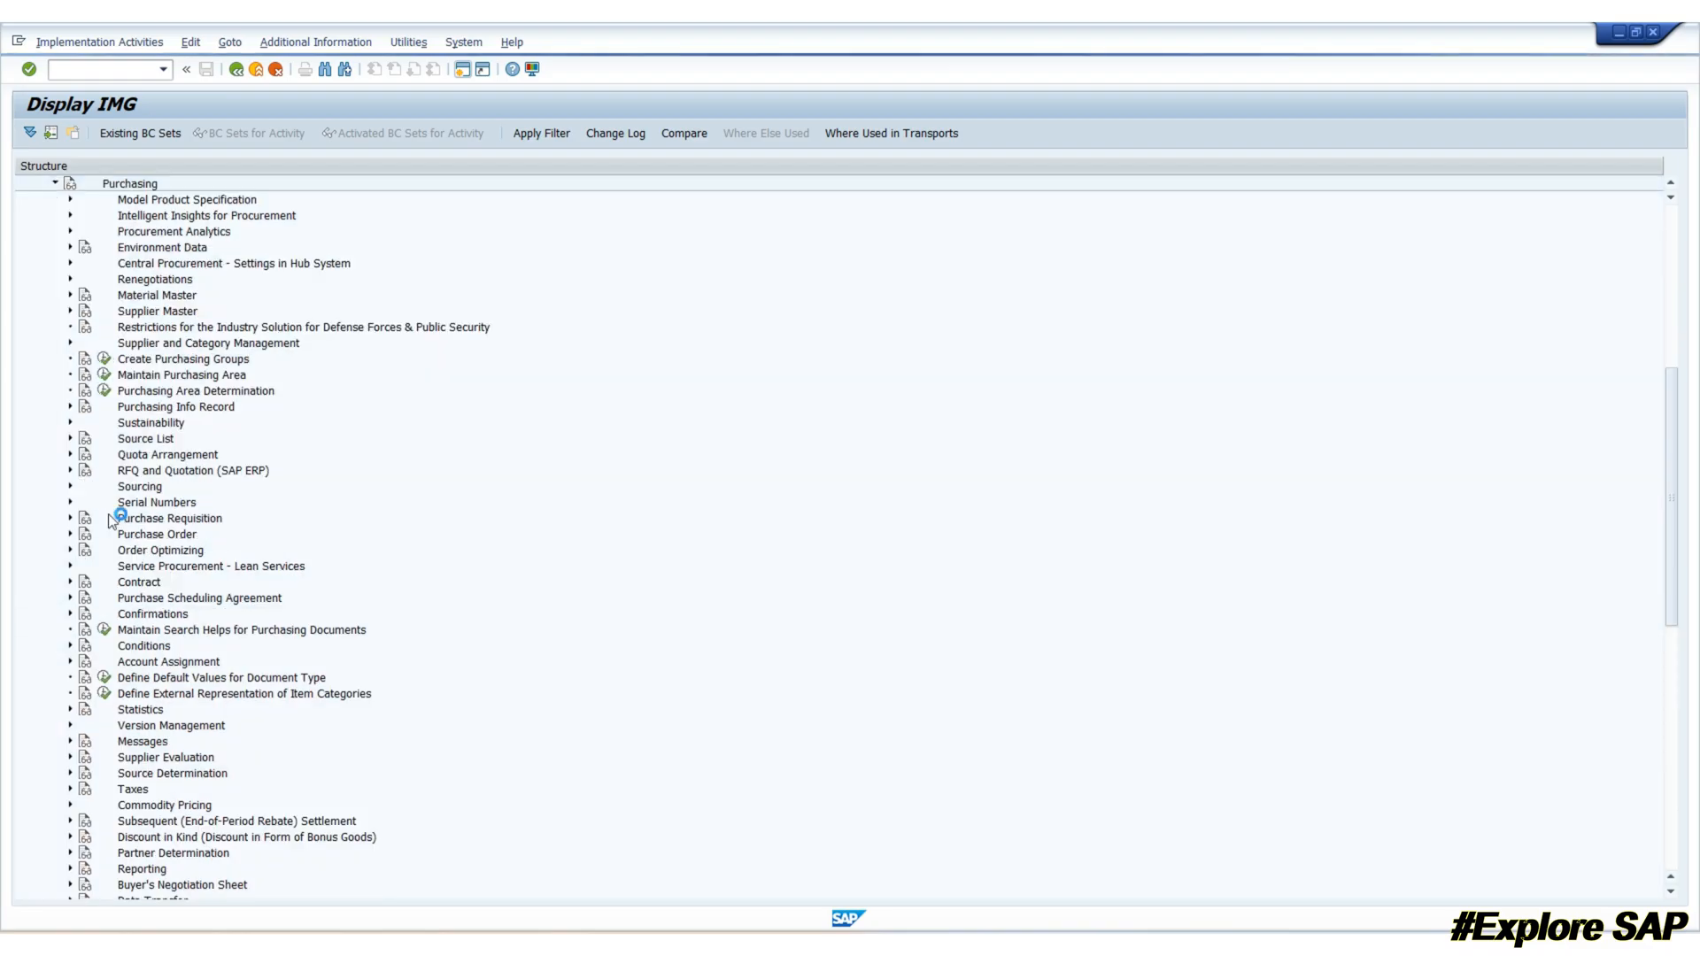
scroll(317, 527, up, 1)
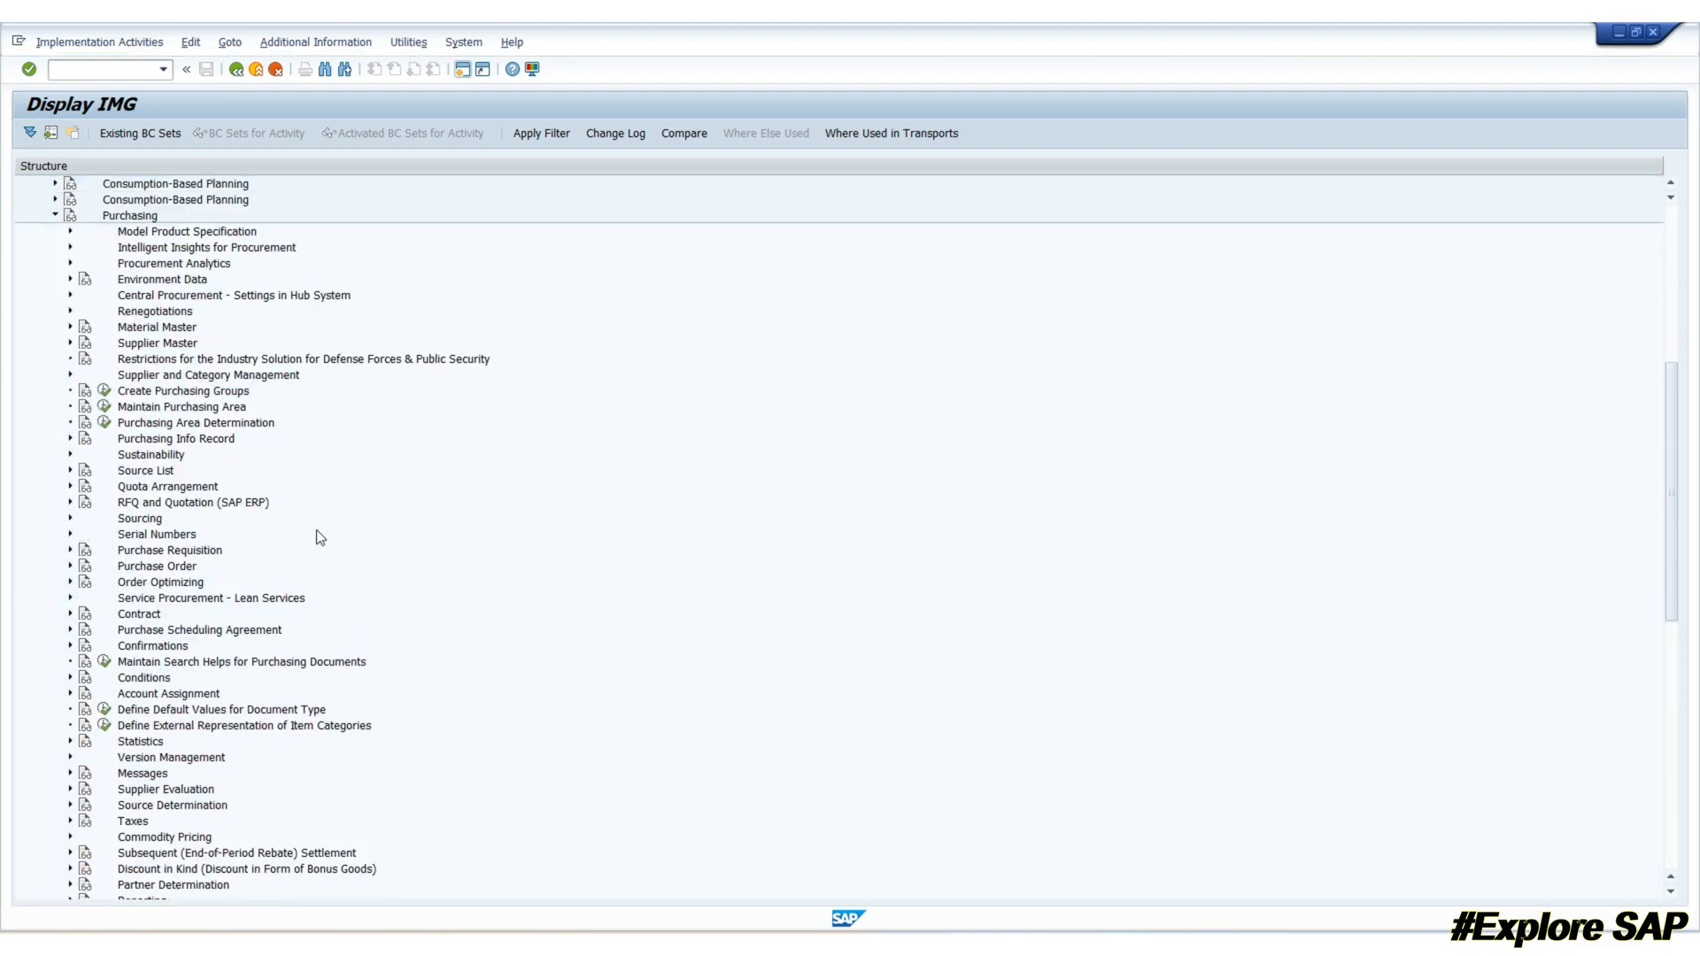
scroll(317, 528, down, 1)
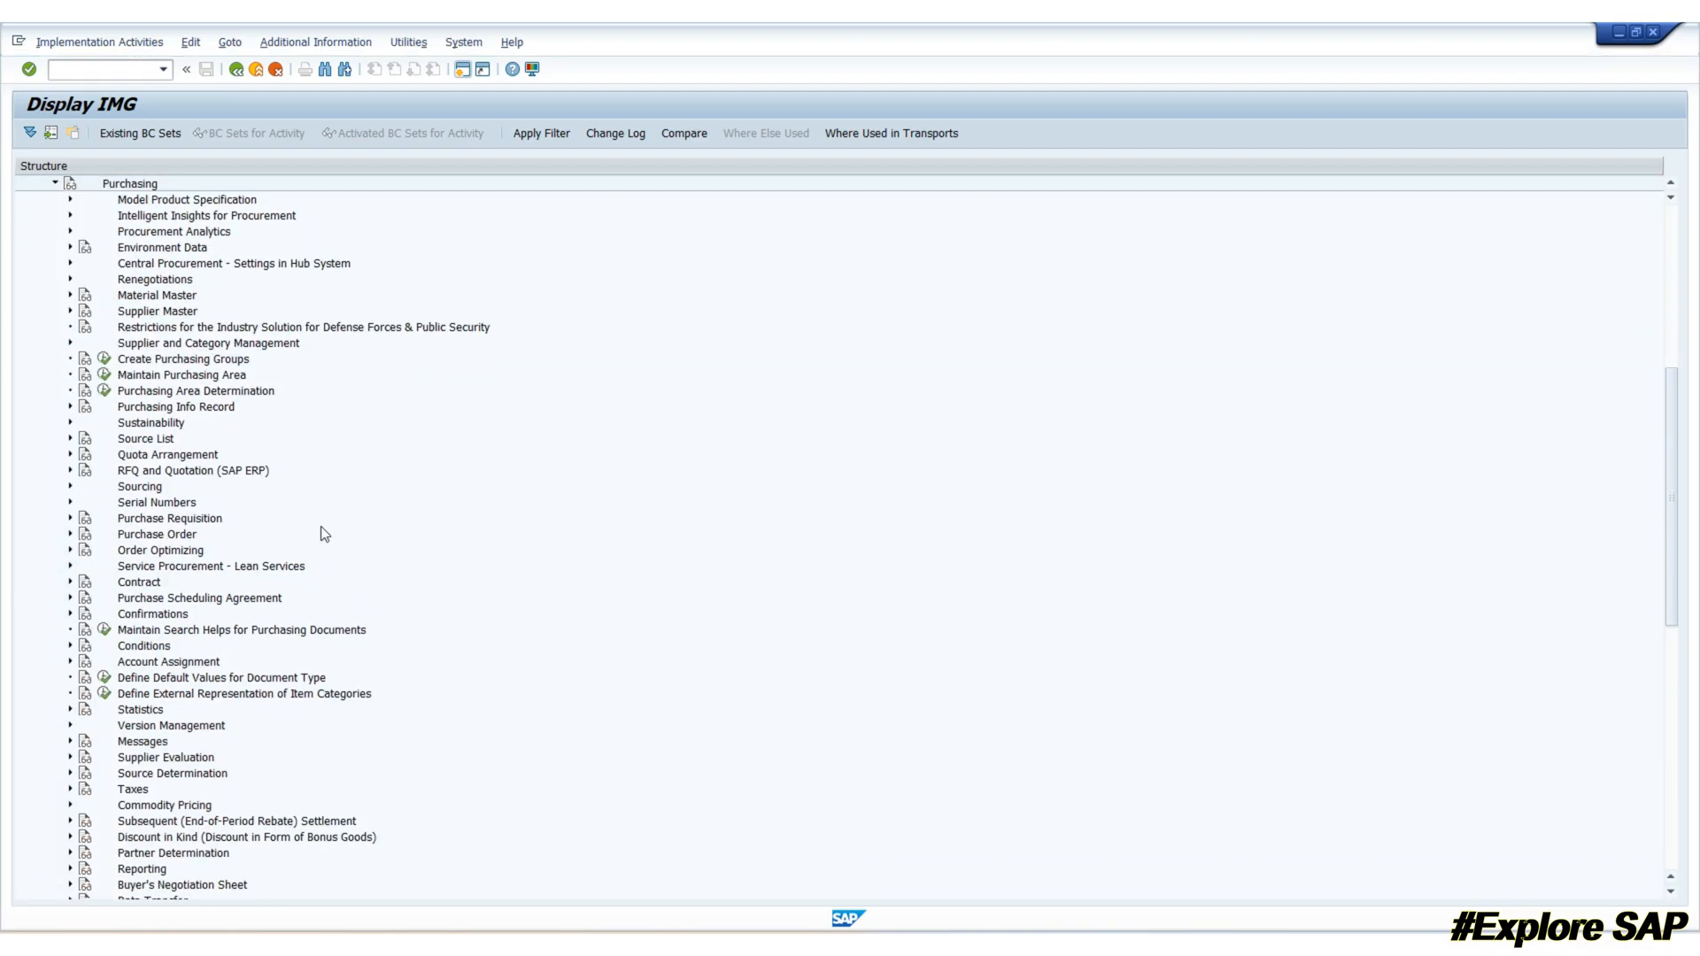
click(70, 598)
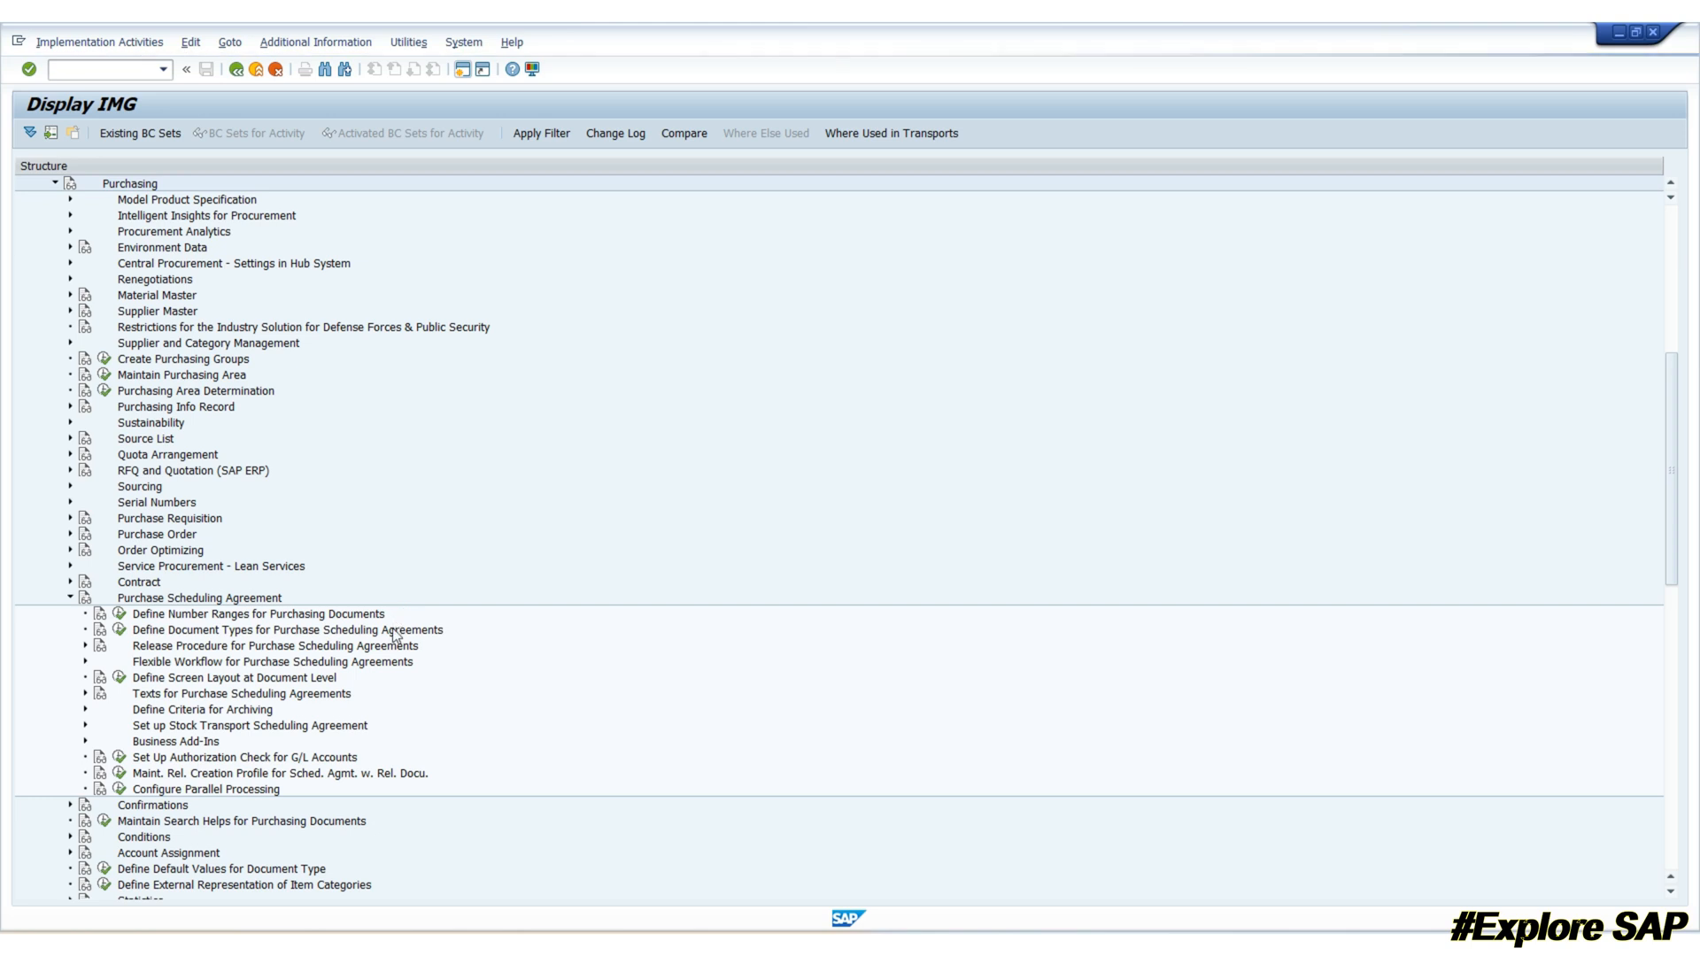
click(195, 632)
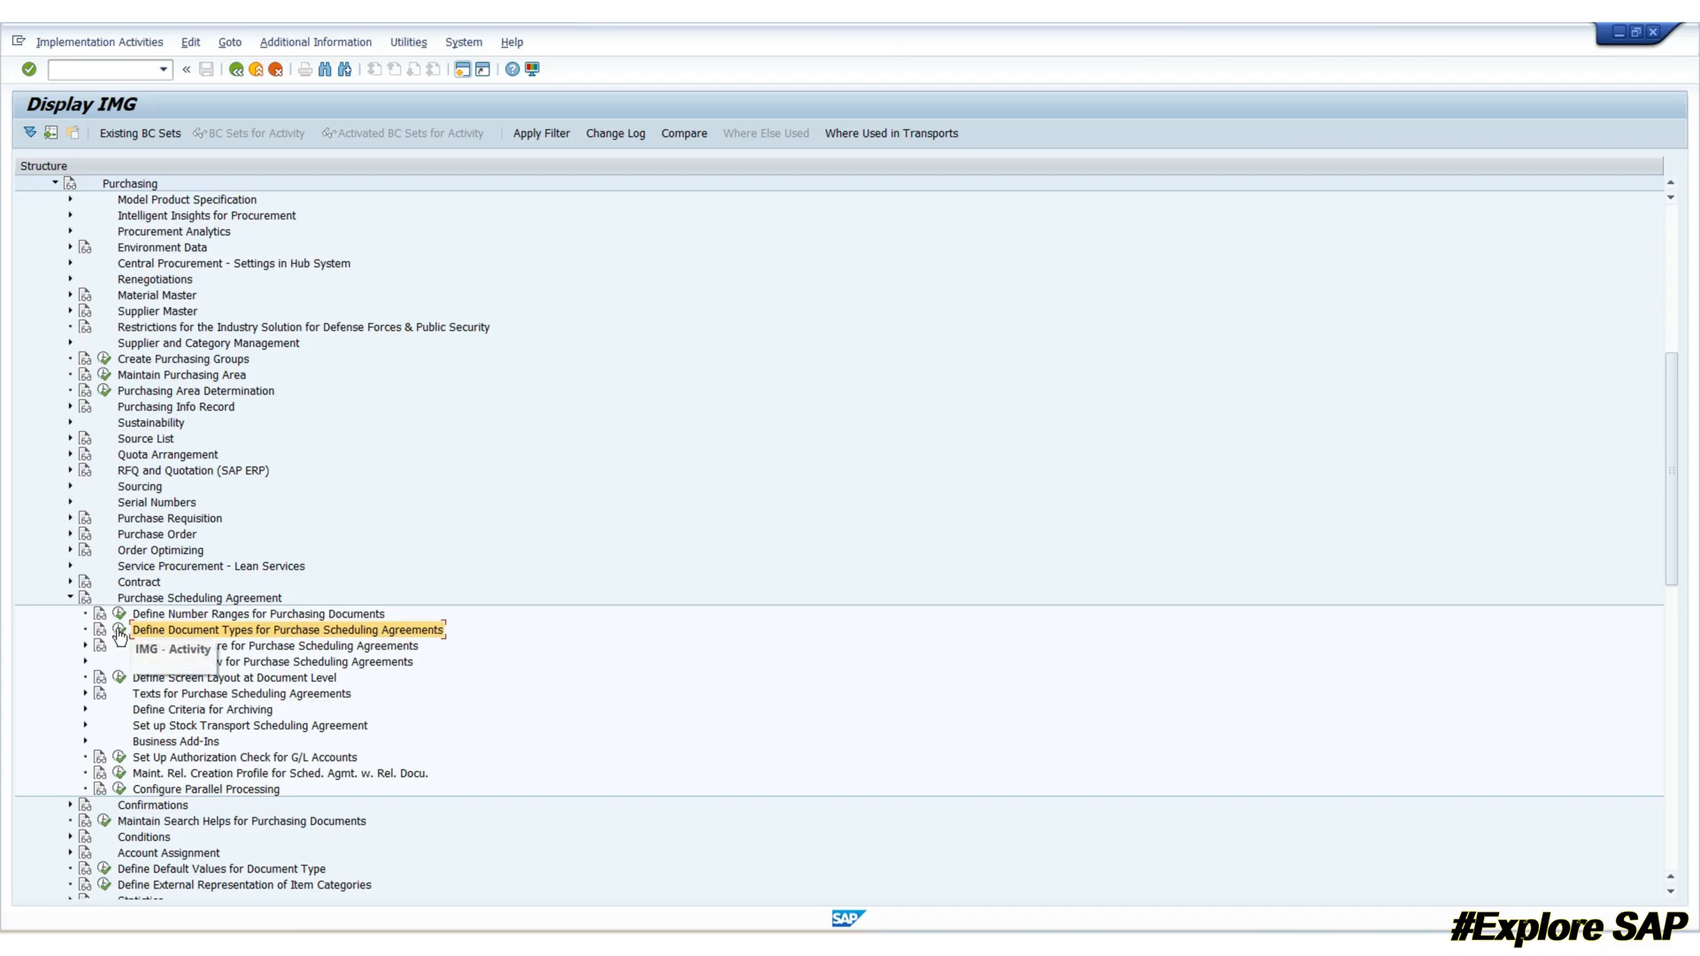
click(118, 630)
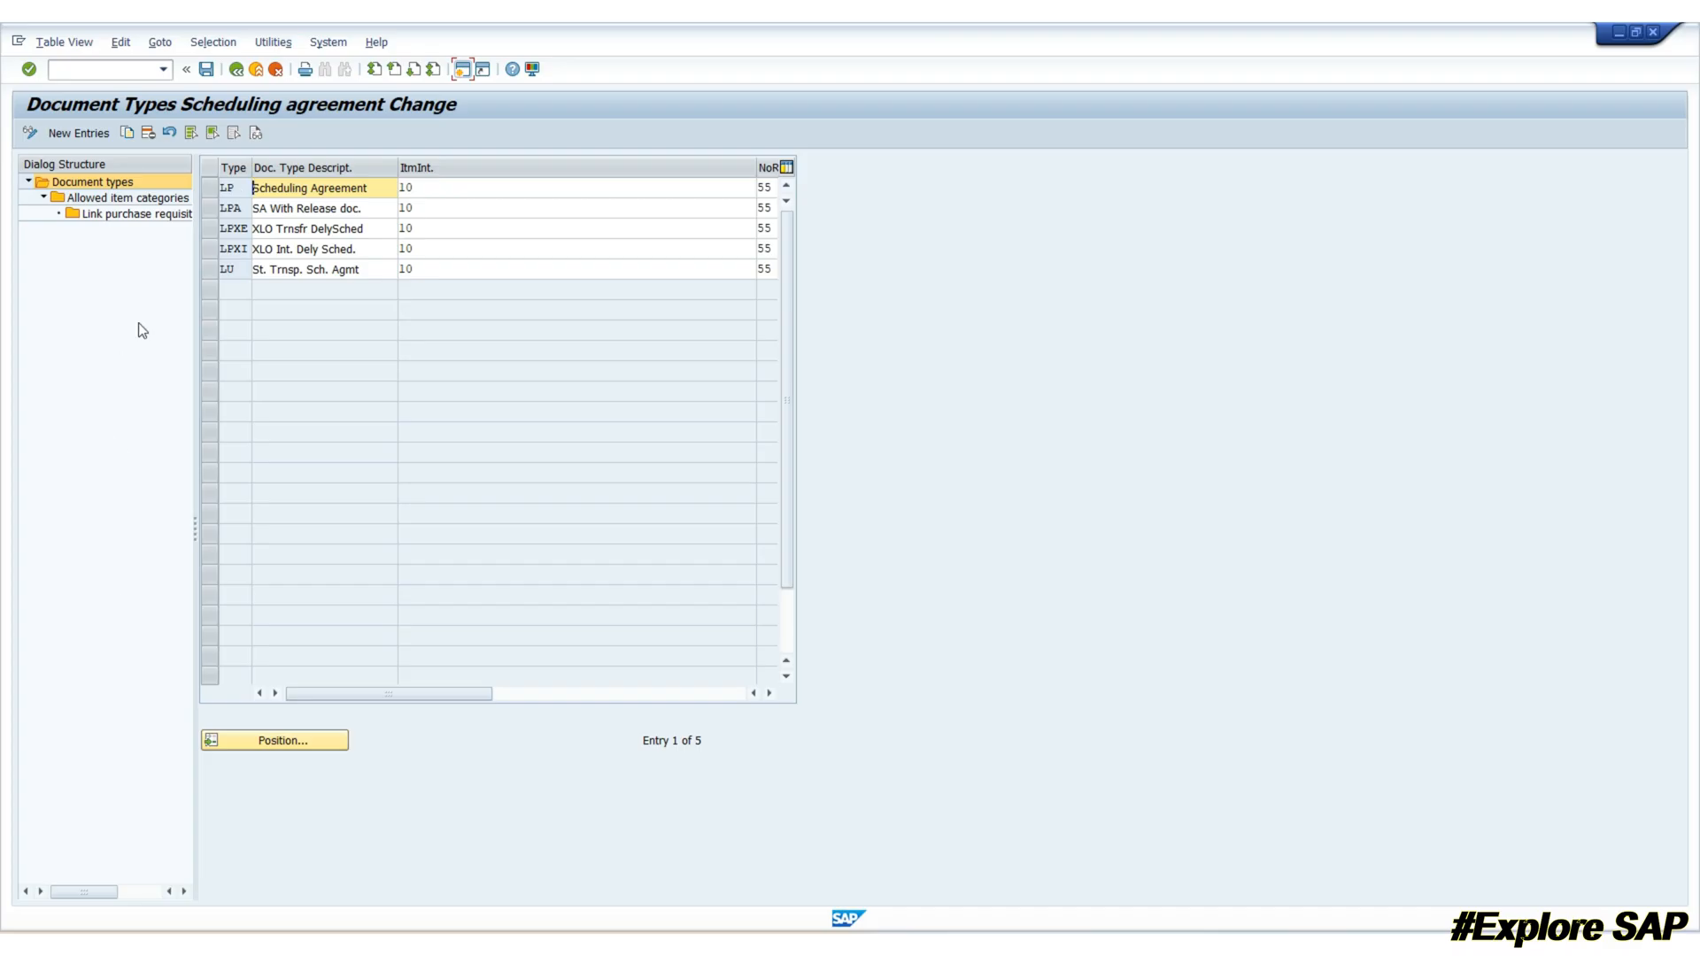
Step: Examine the allowed item categories of document type LP, then return to the IMG structure
click(210, 188)
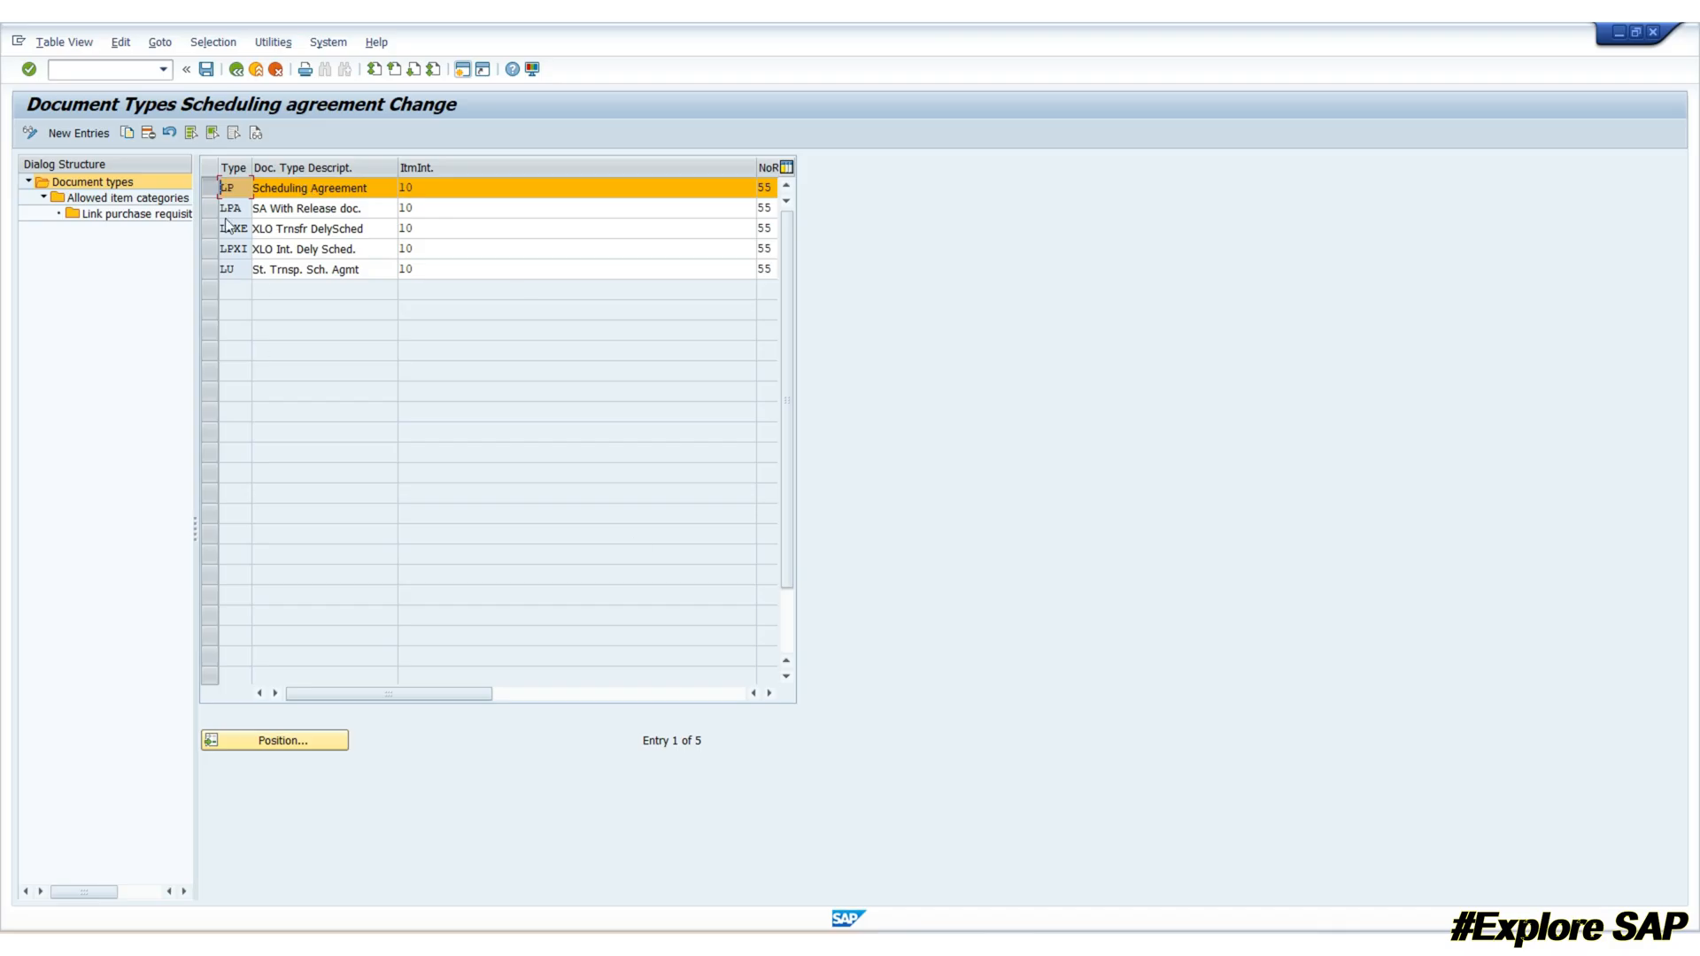
click(115, 198)
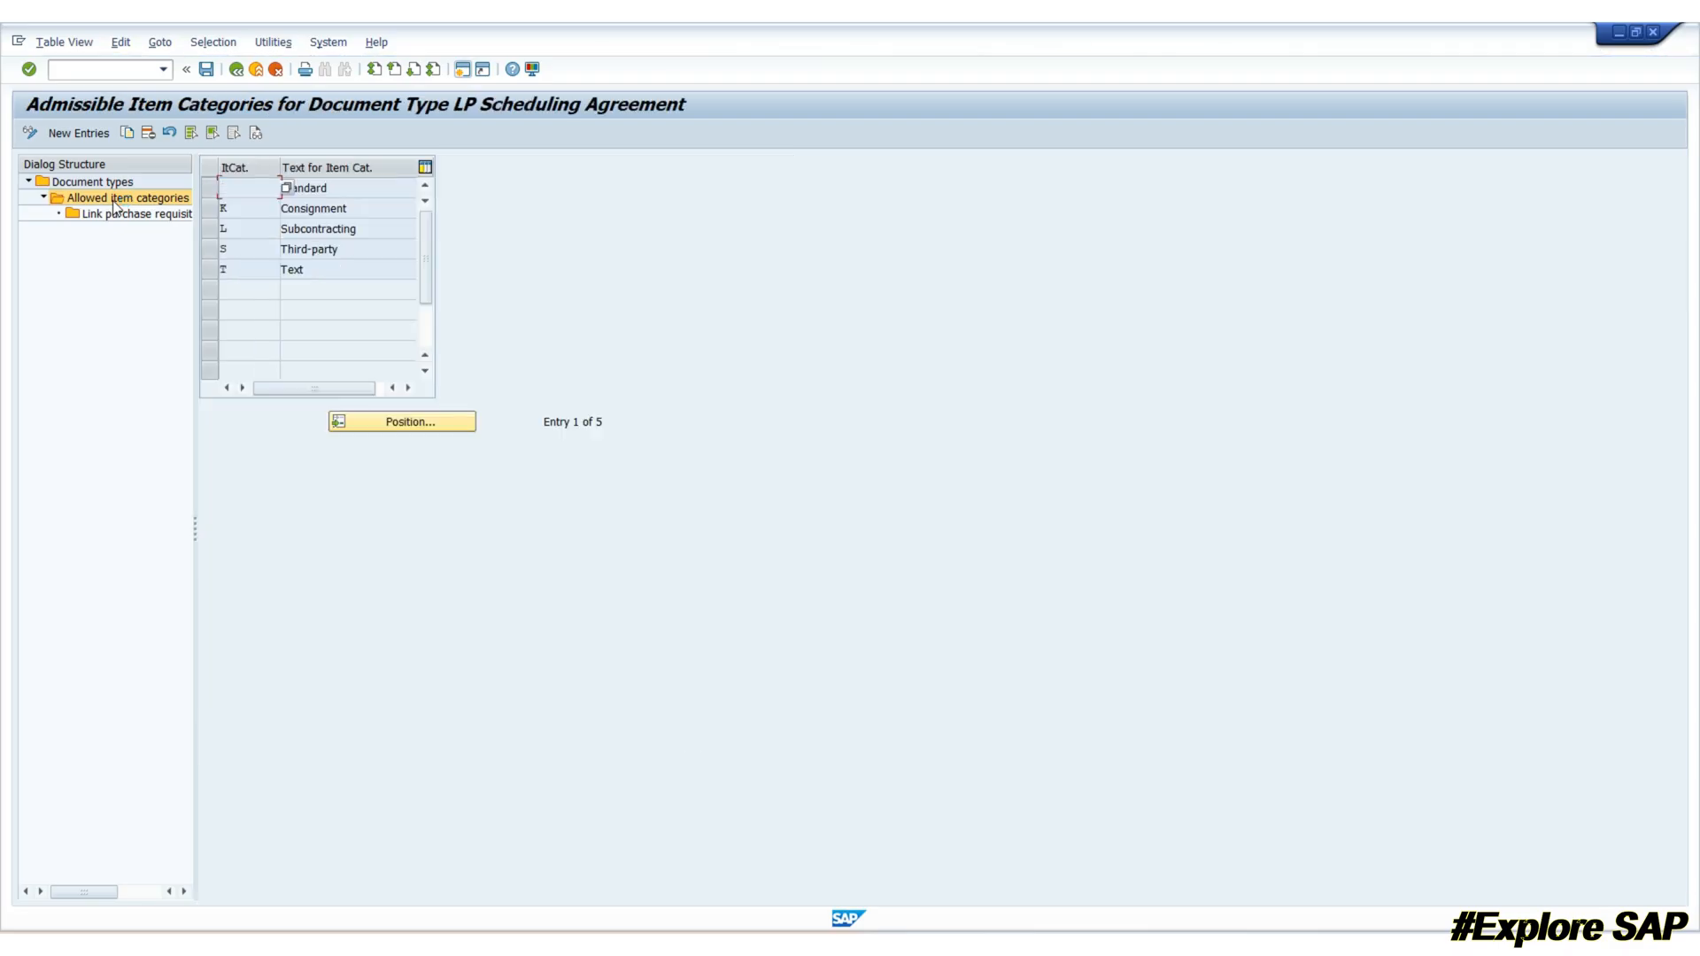
click(346, 187)
drag(194, 535, 242, 564)
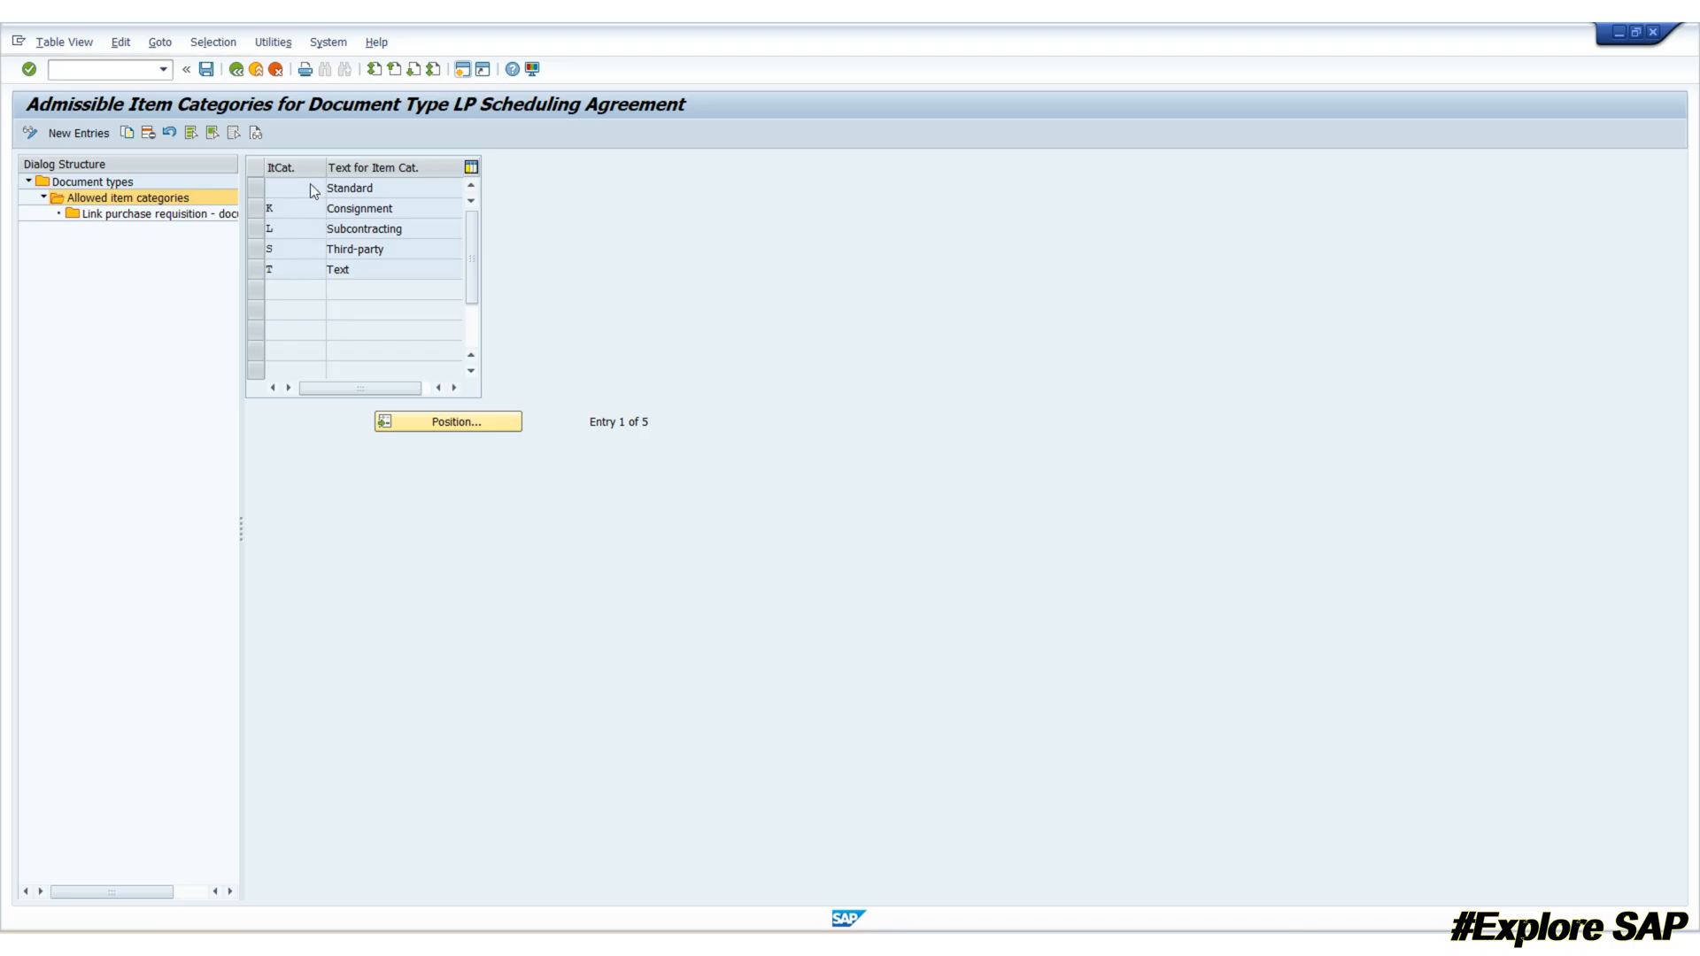
click(285, 185)
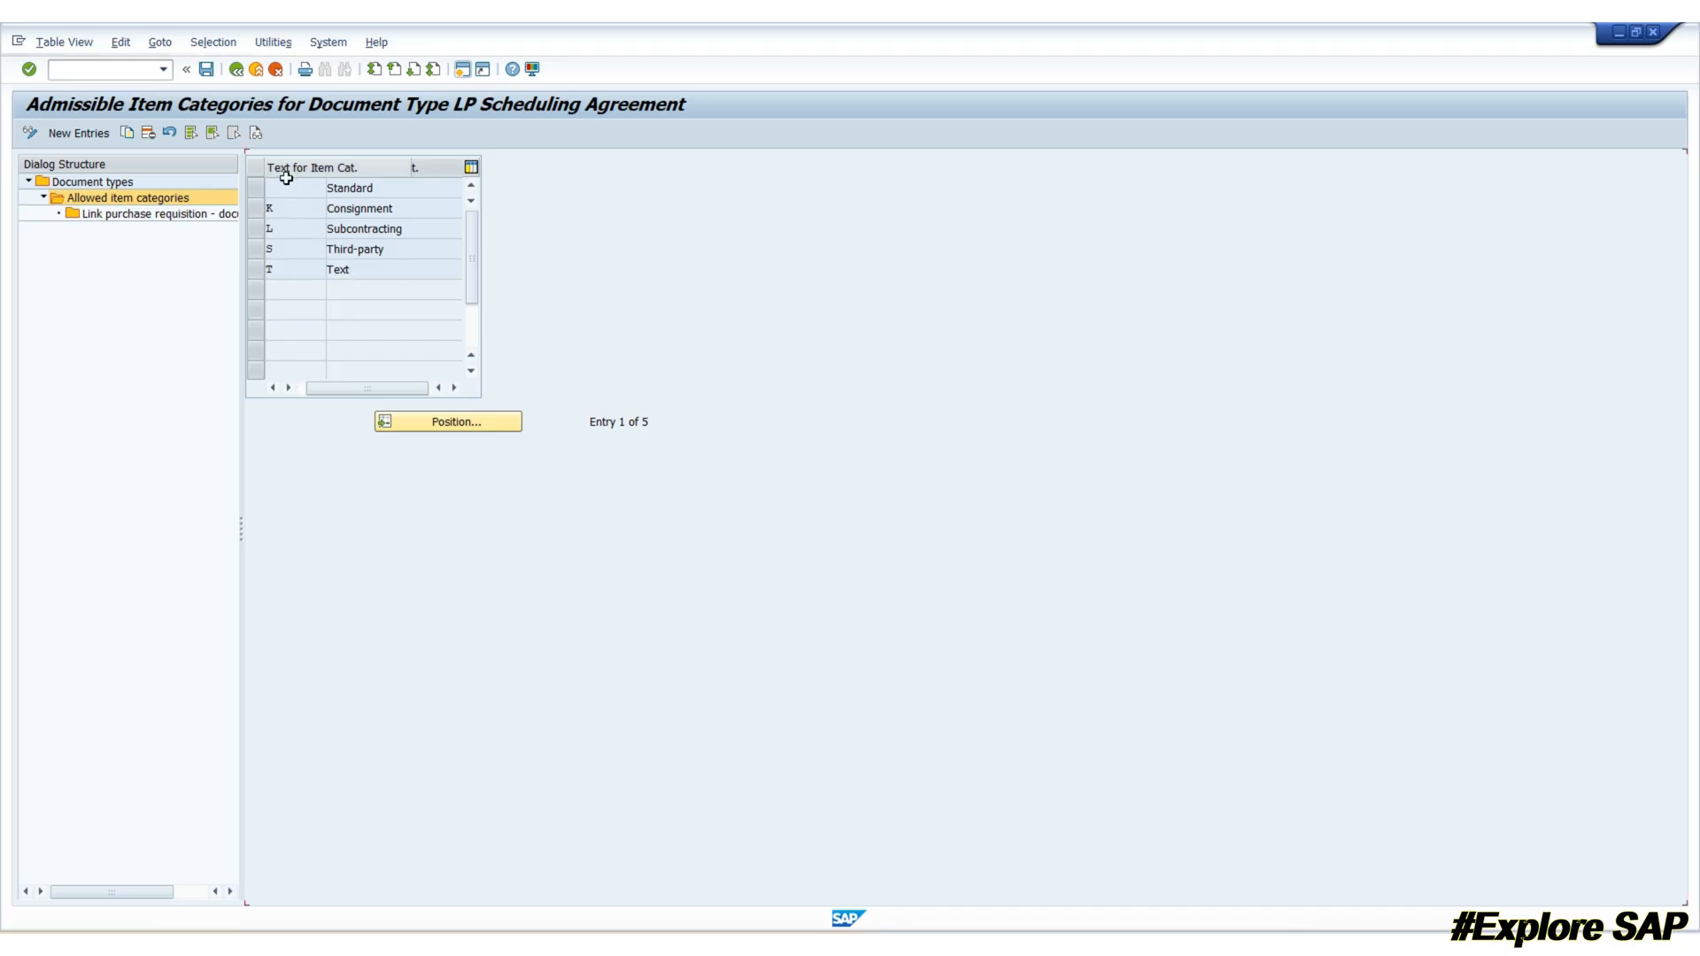
click(235, 71)
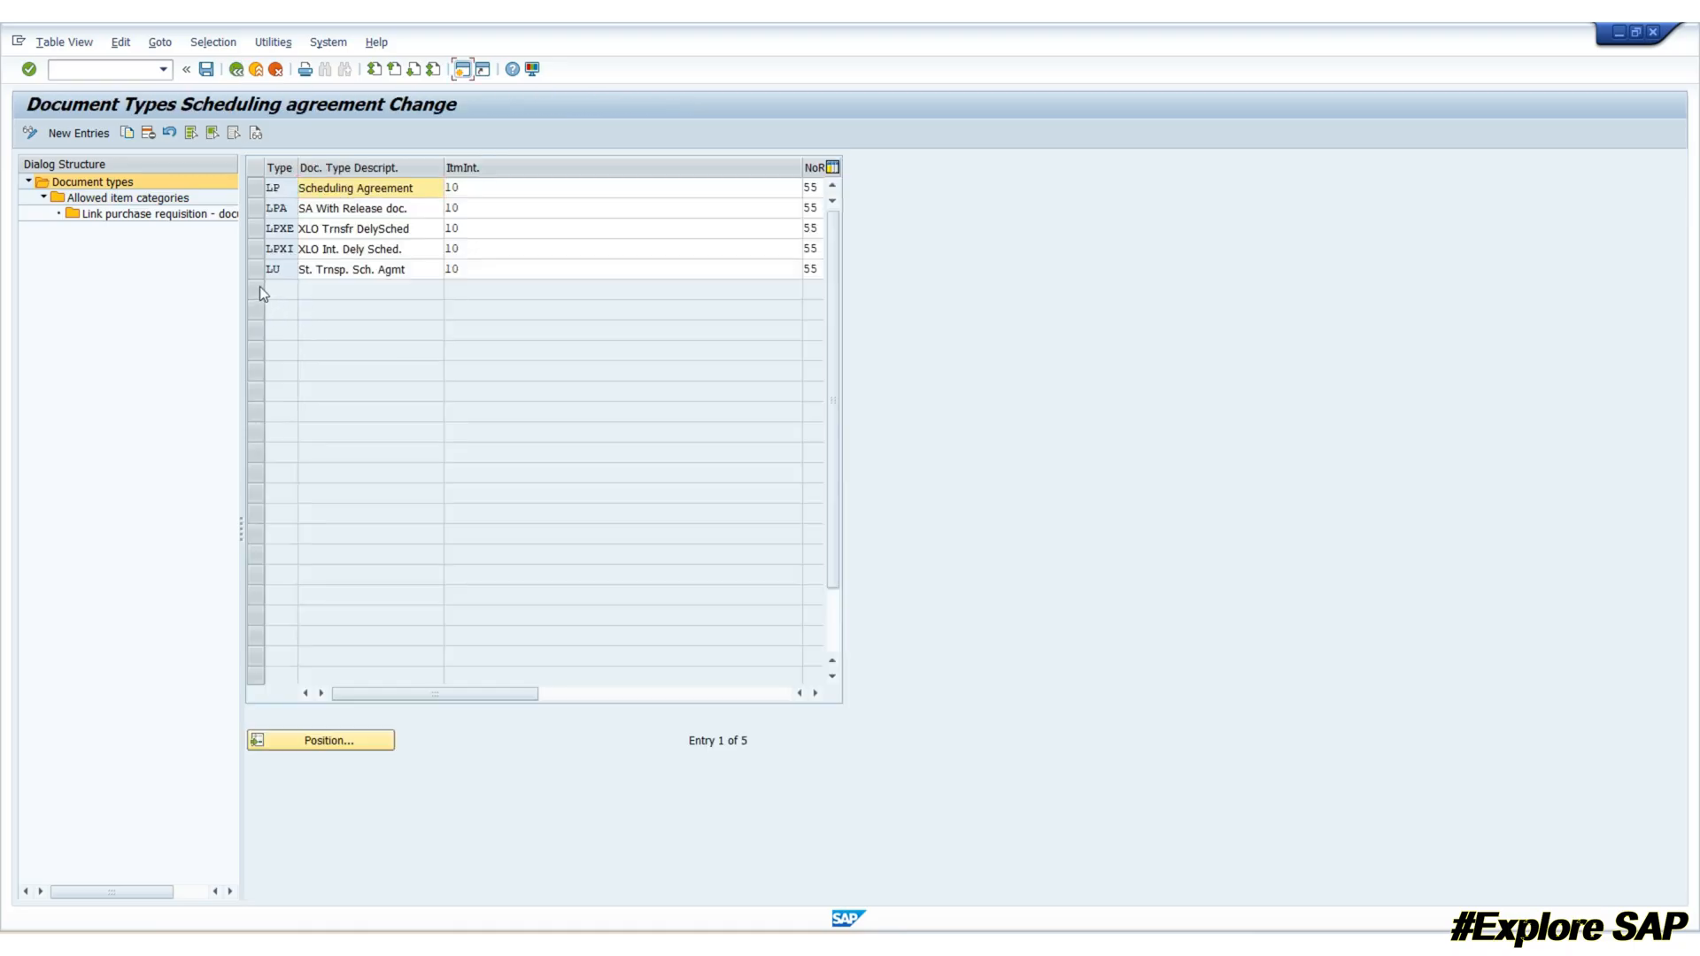
click(236, 71)
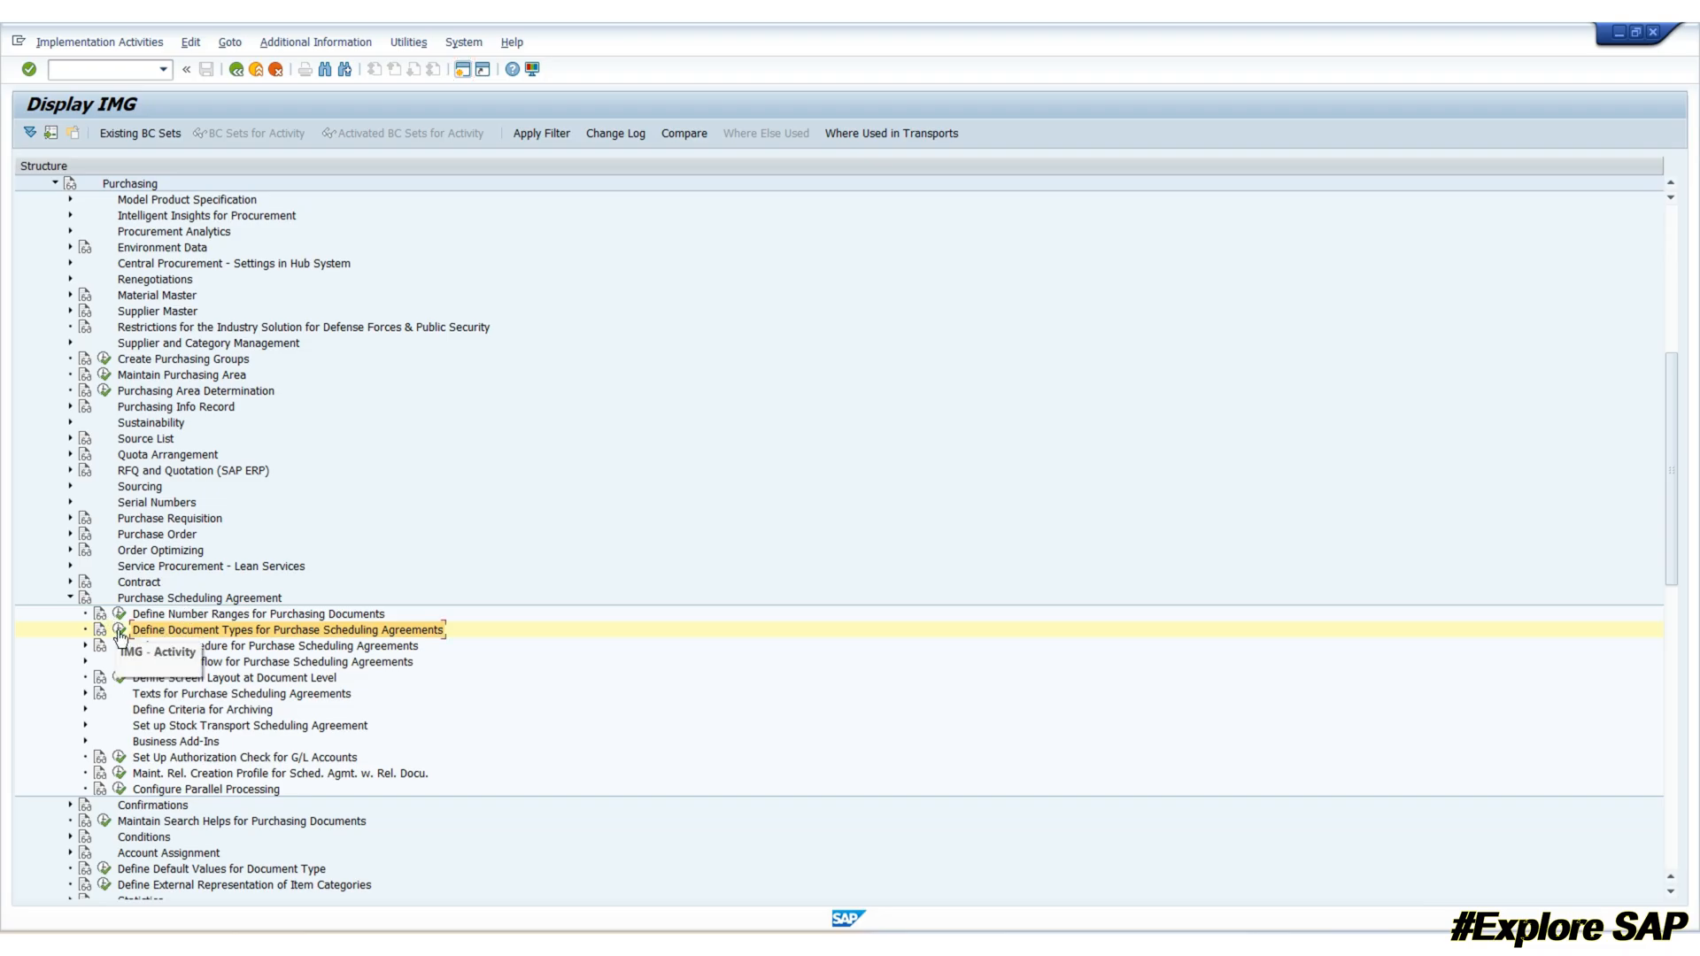
Step: Reopen the scheduling agreement document types, check their item interval and number range columns, and return to the IMG structure
click(119, 630)
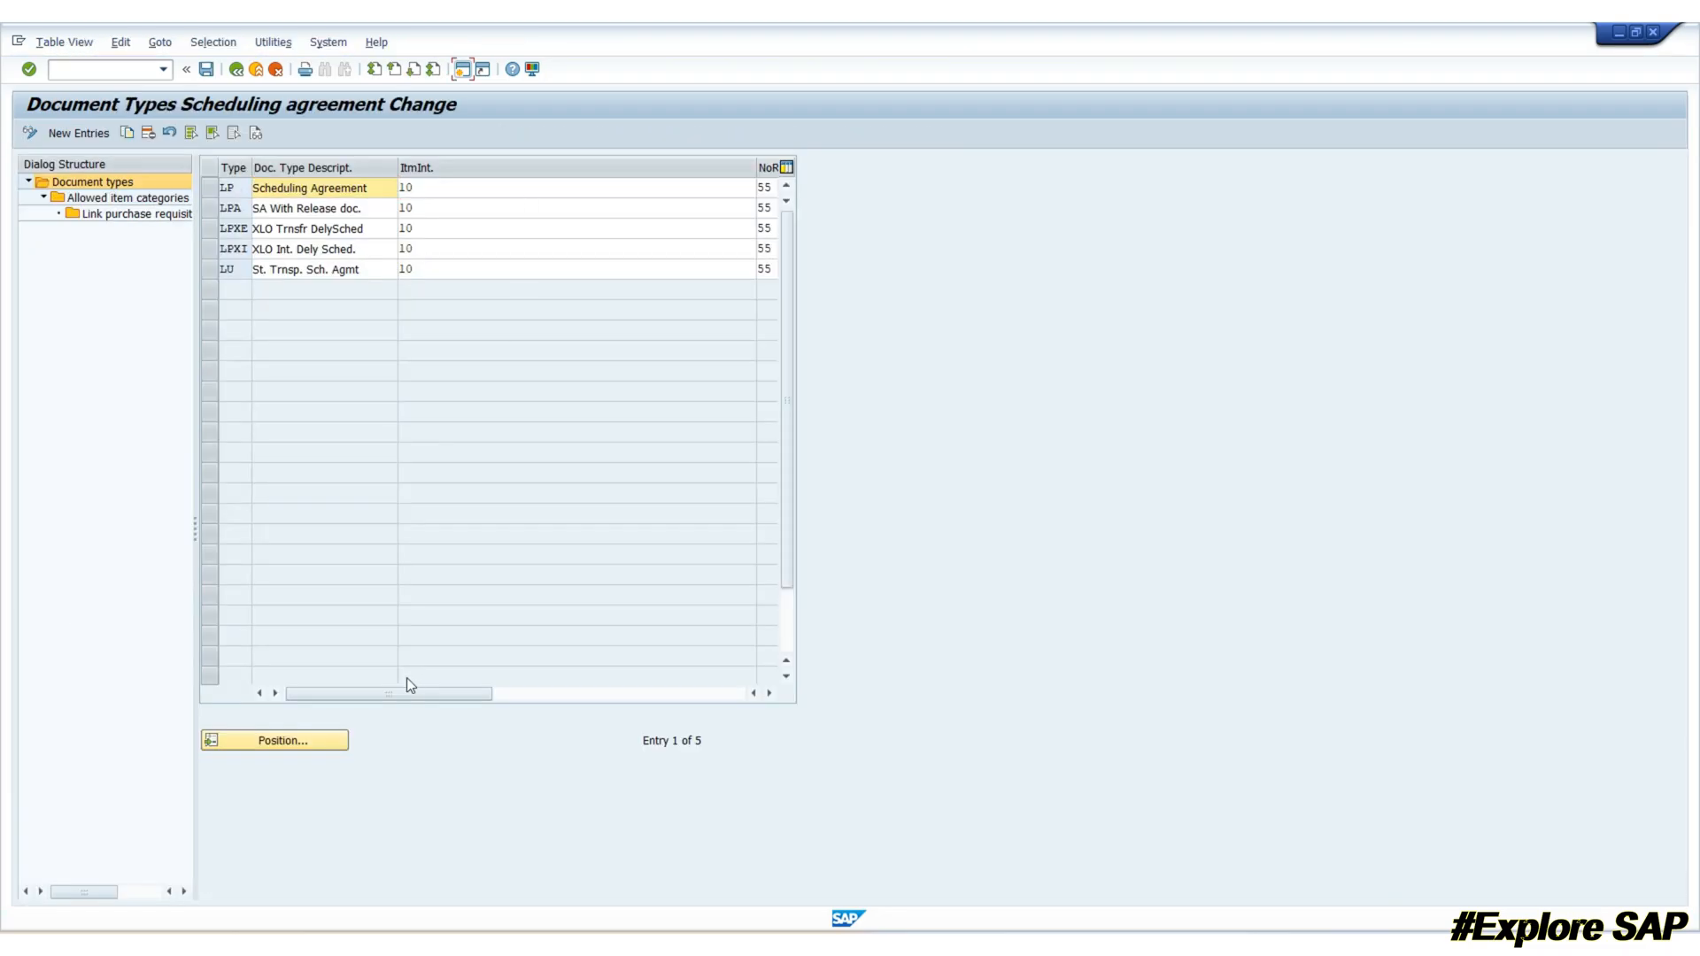
drag(411, 693, 427, 691)
click(650, 188)
click(646, 208)
click(644, 229)
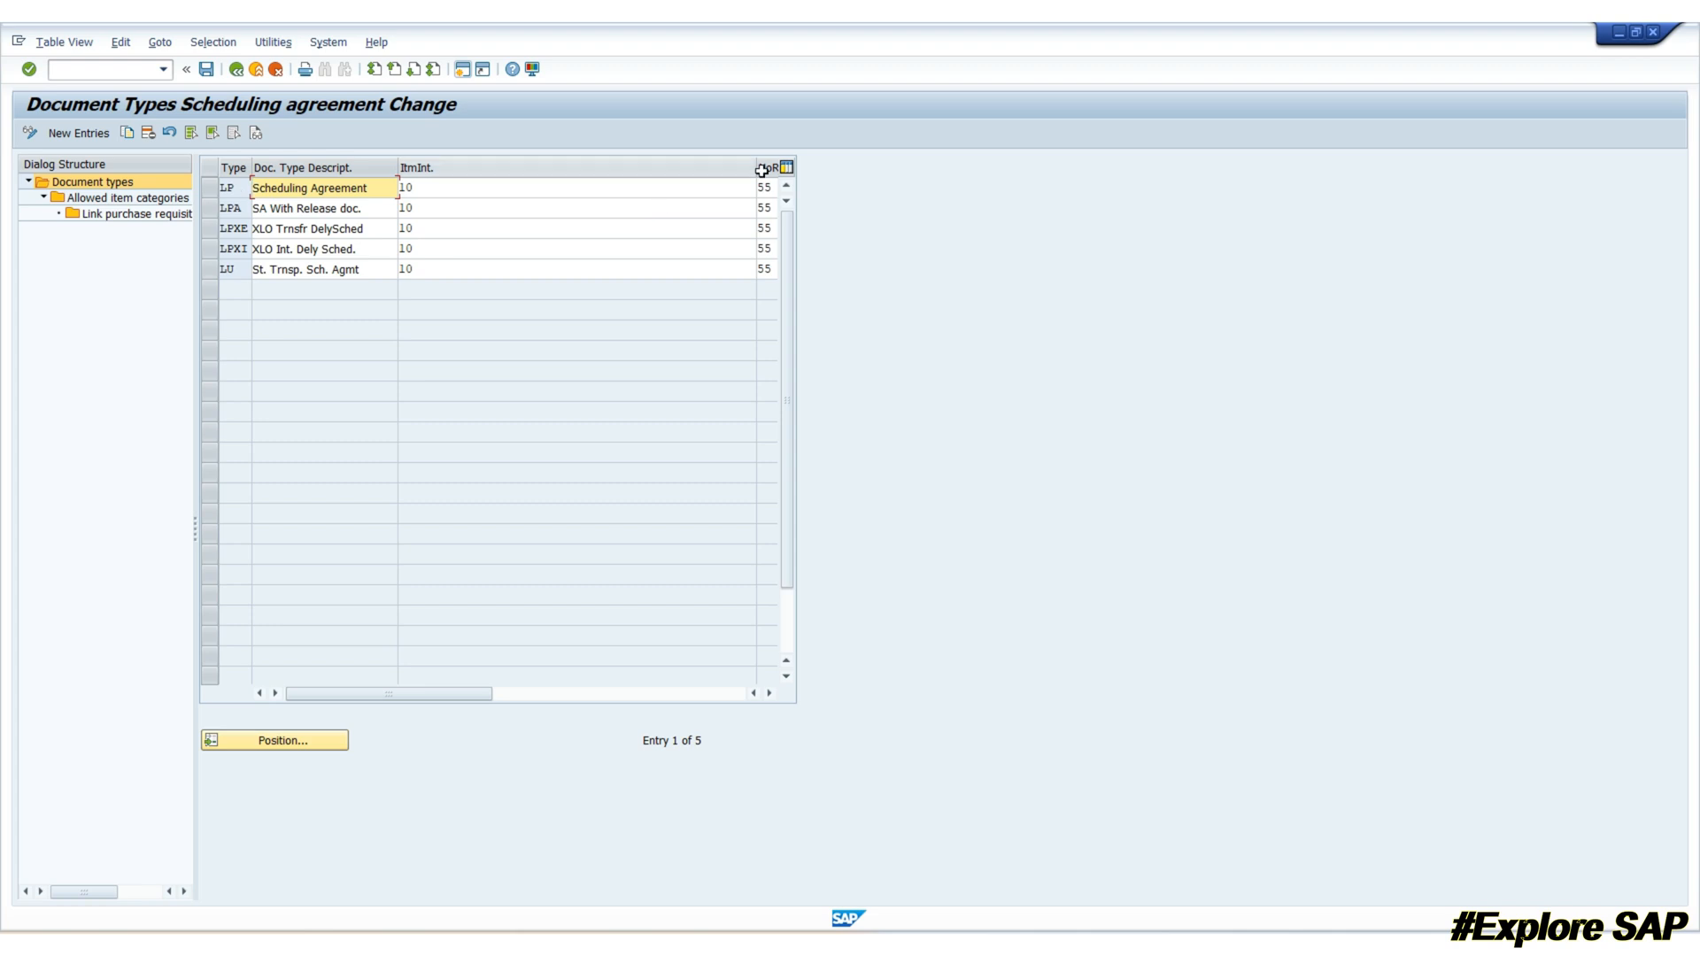
drag(758, 167, 501, 166)
click(236, 69)
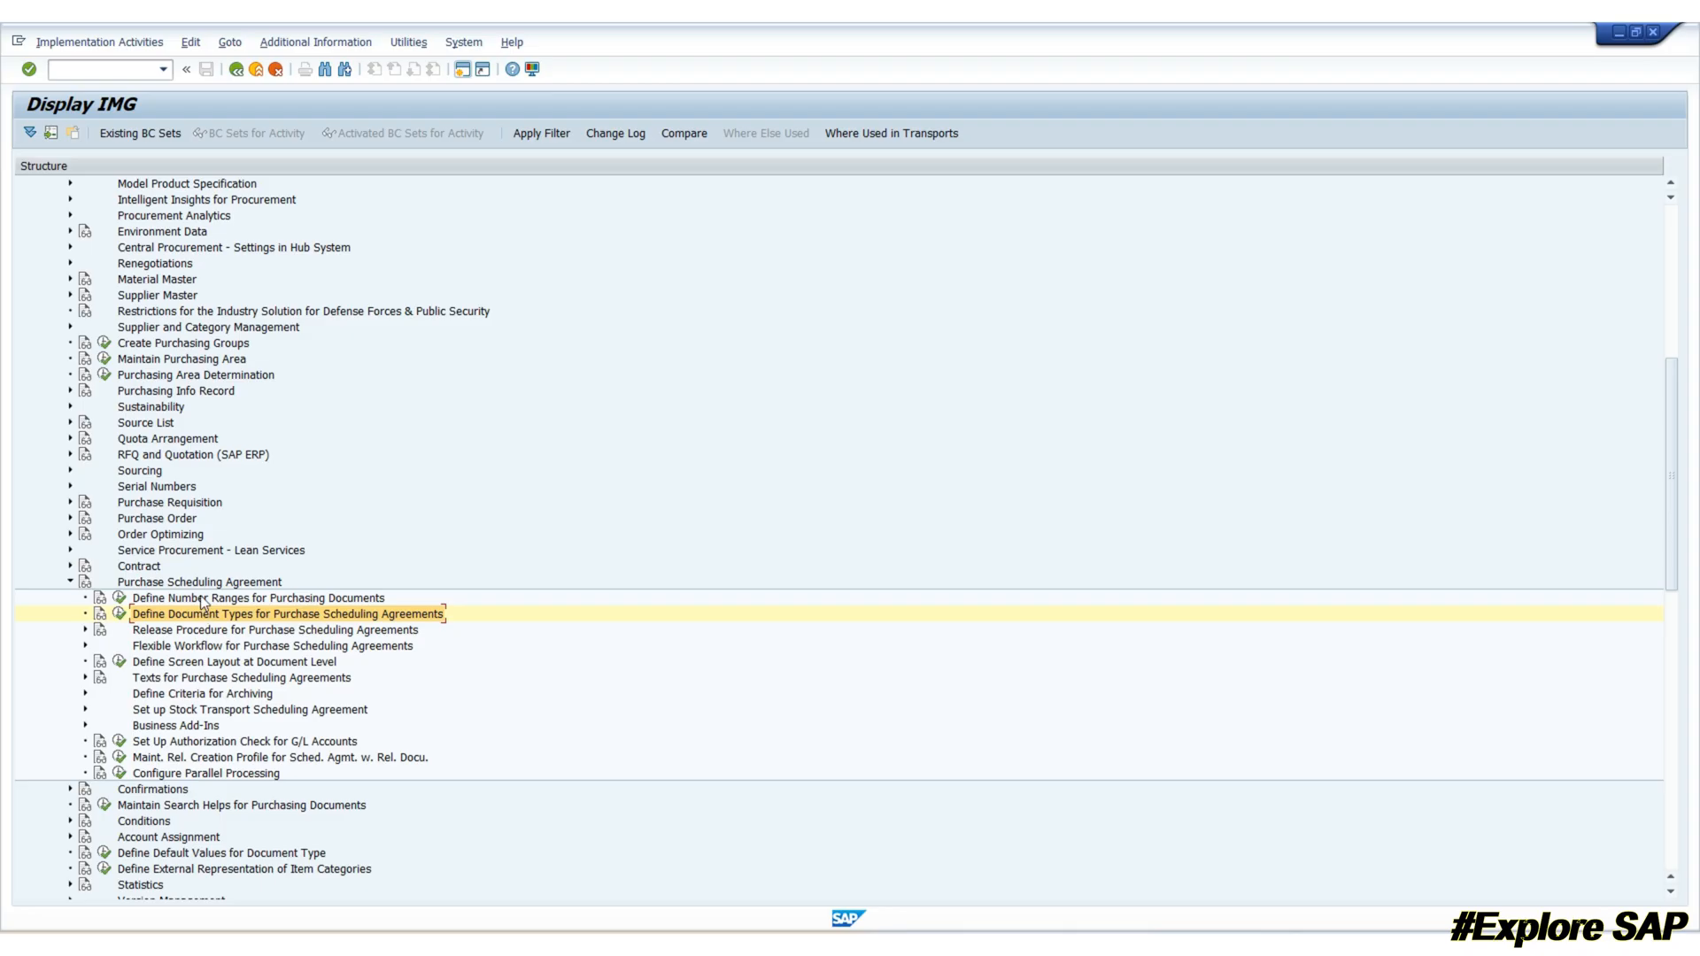
Step: Display the number range intervals for purchasing documents, examine number range 55, and return to the IMG structure
click(201, 598)
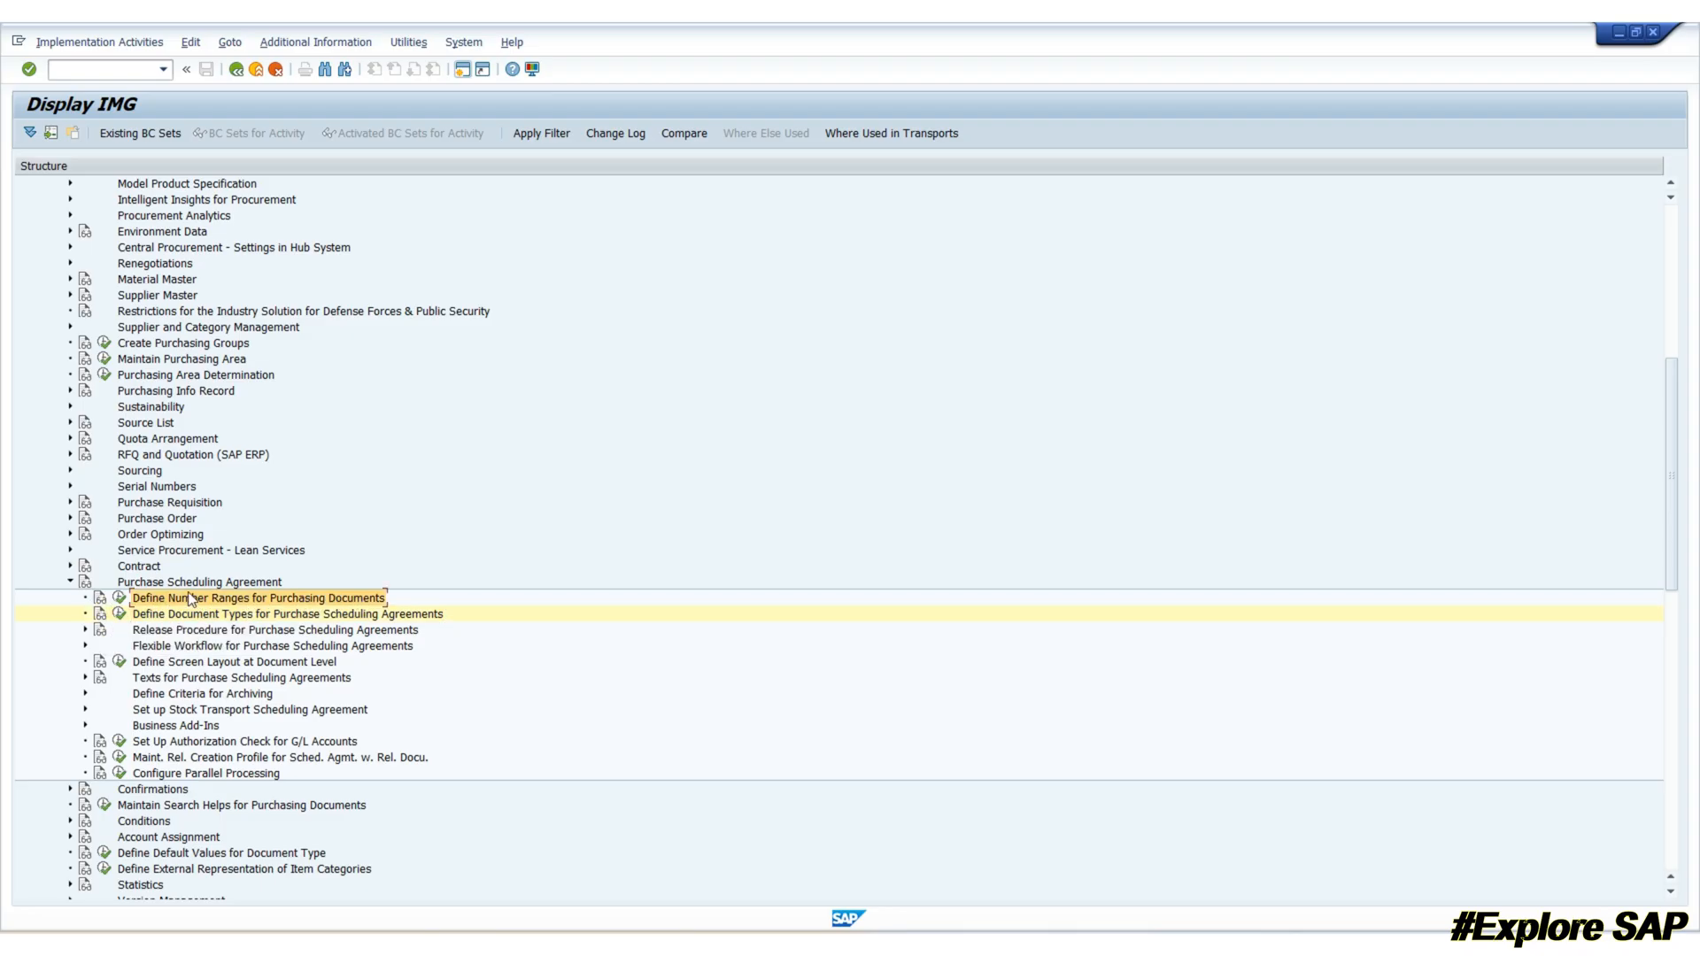
click(119, 599)
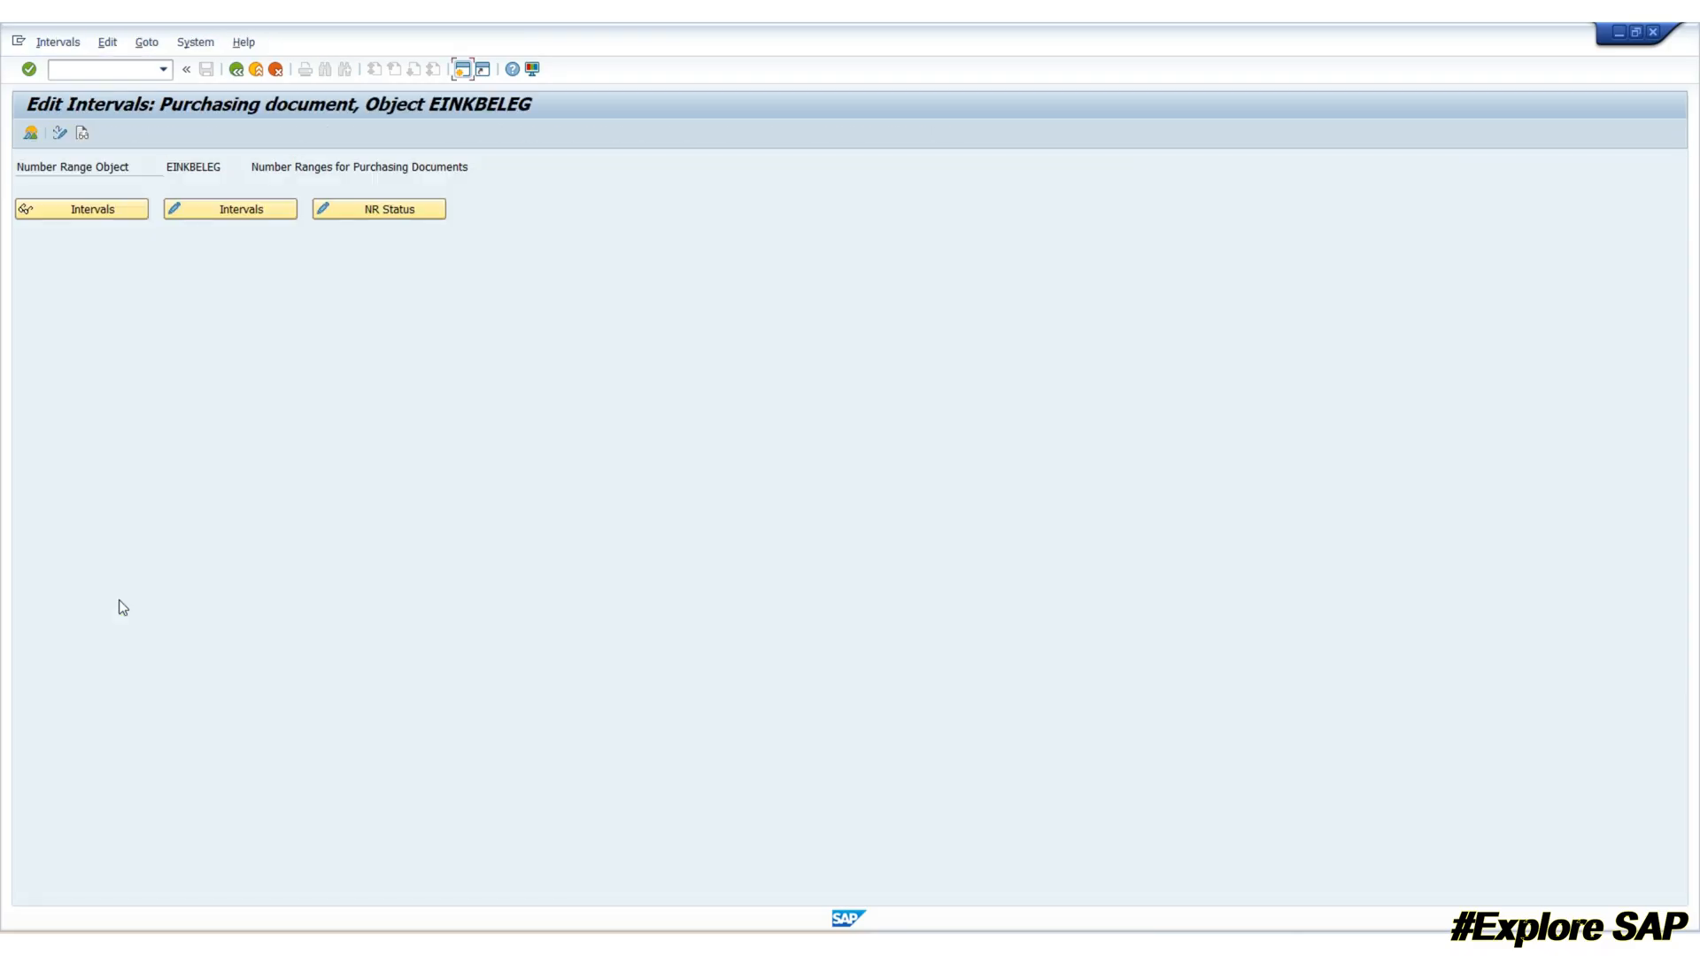
click(71, 214)
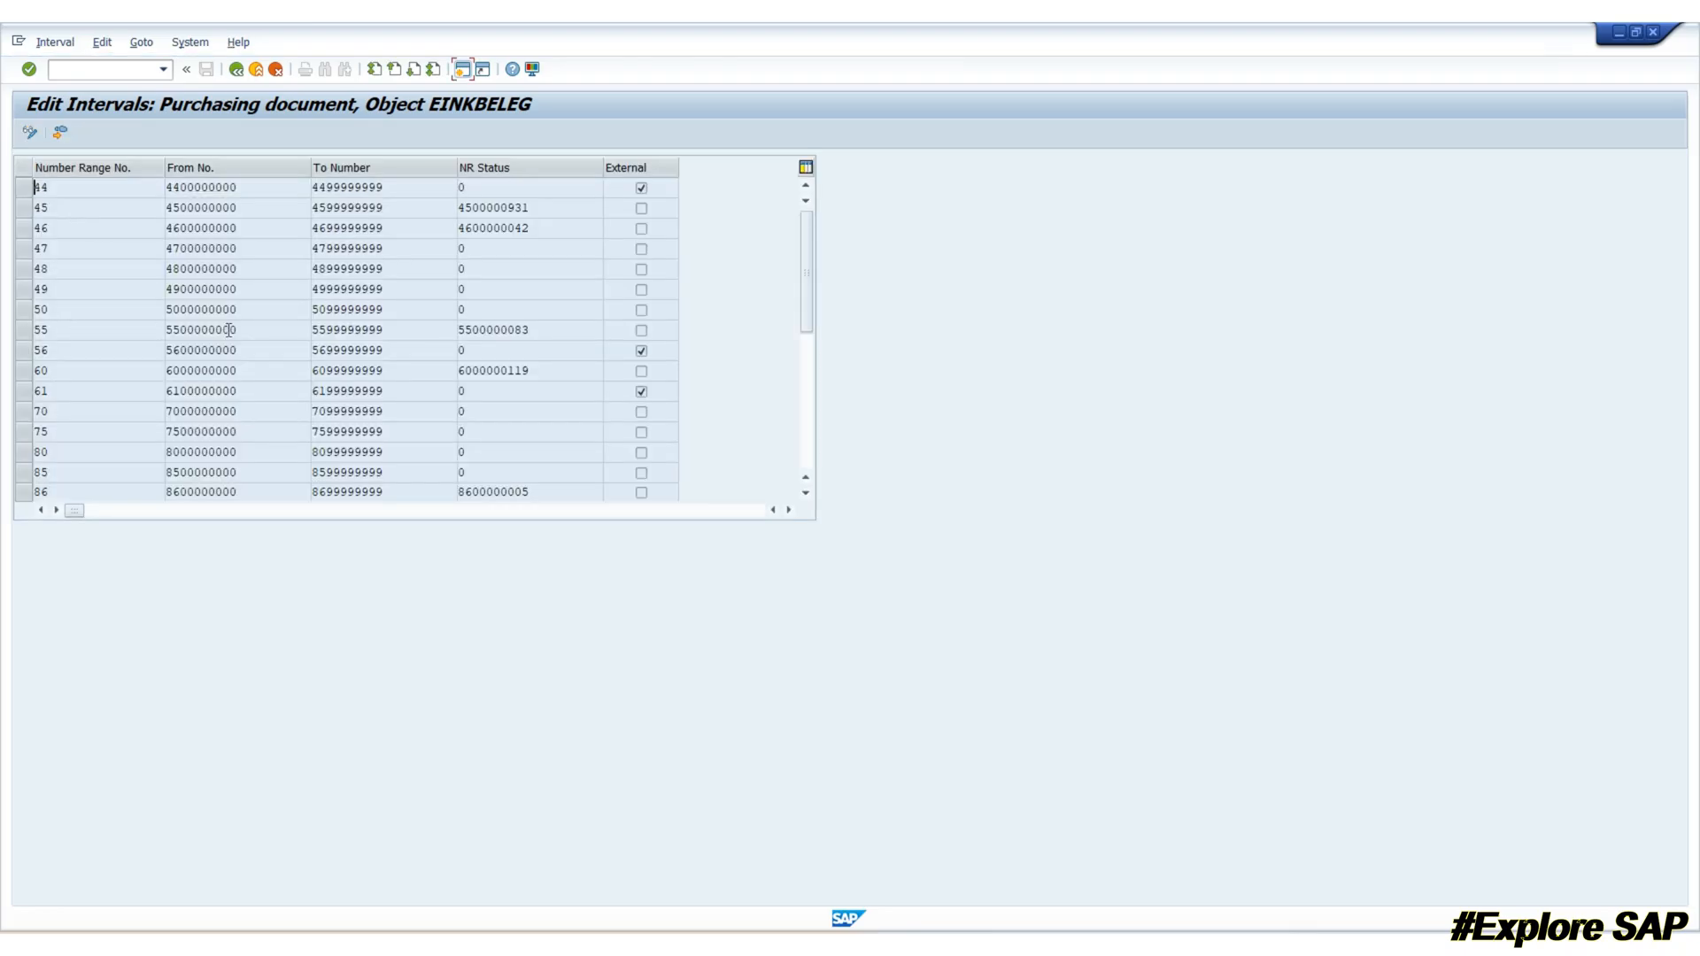
drag(33, 334, 4, 337)
double_click(568, 334)
click(62, 332)
click(240, 77)
click(244, 75)
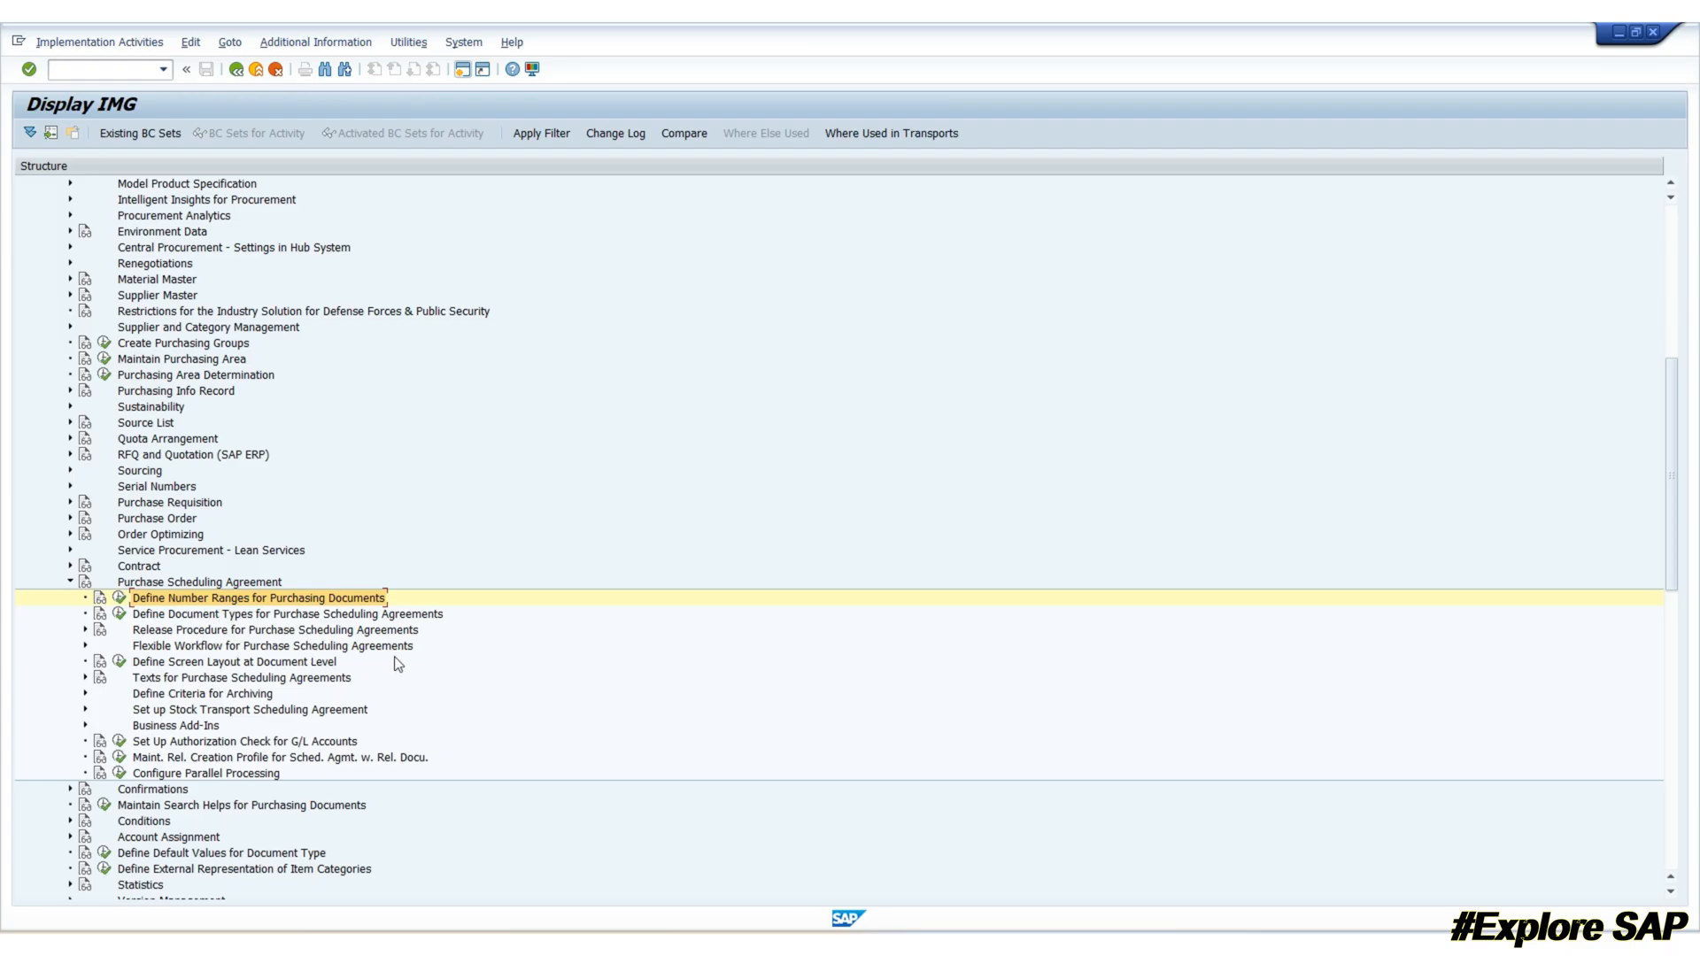
Step: Open the activity for maintaining the release creation profile for scheduling agreements with release documentation
click(235, 663)
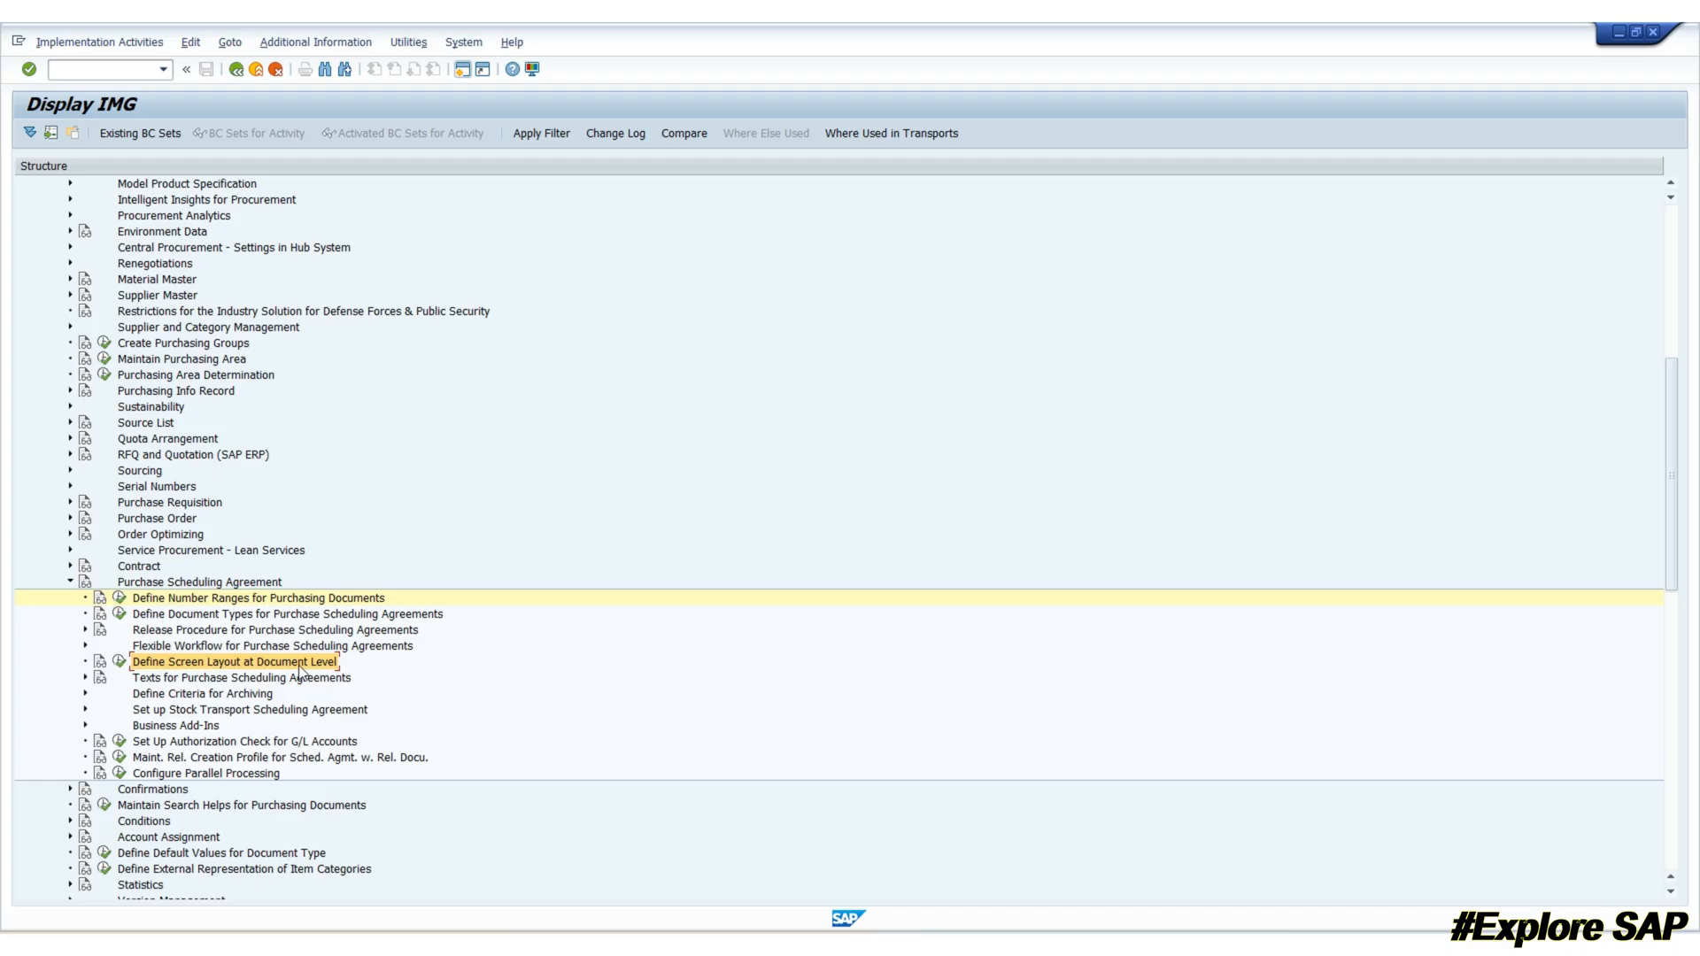
scroll(299, 673, down, 4)
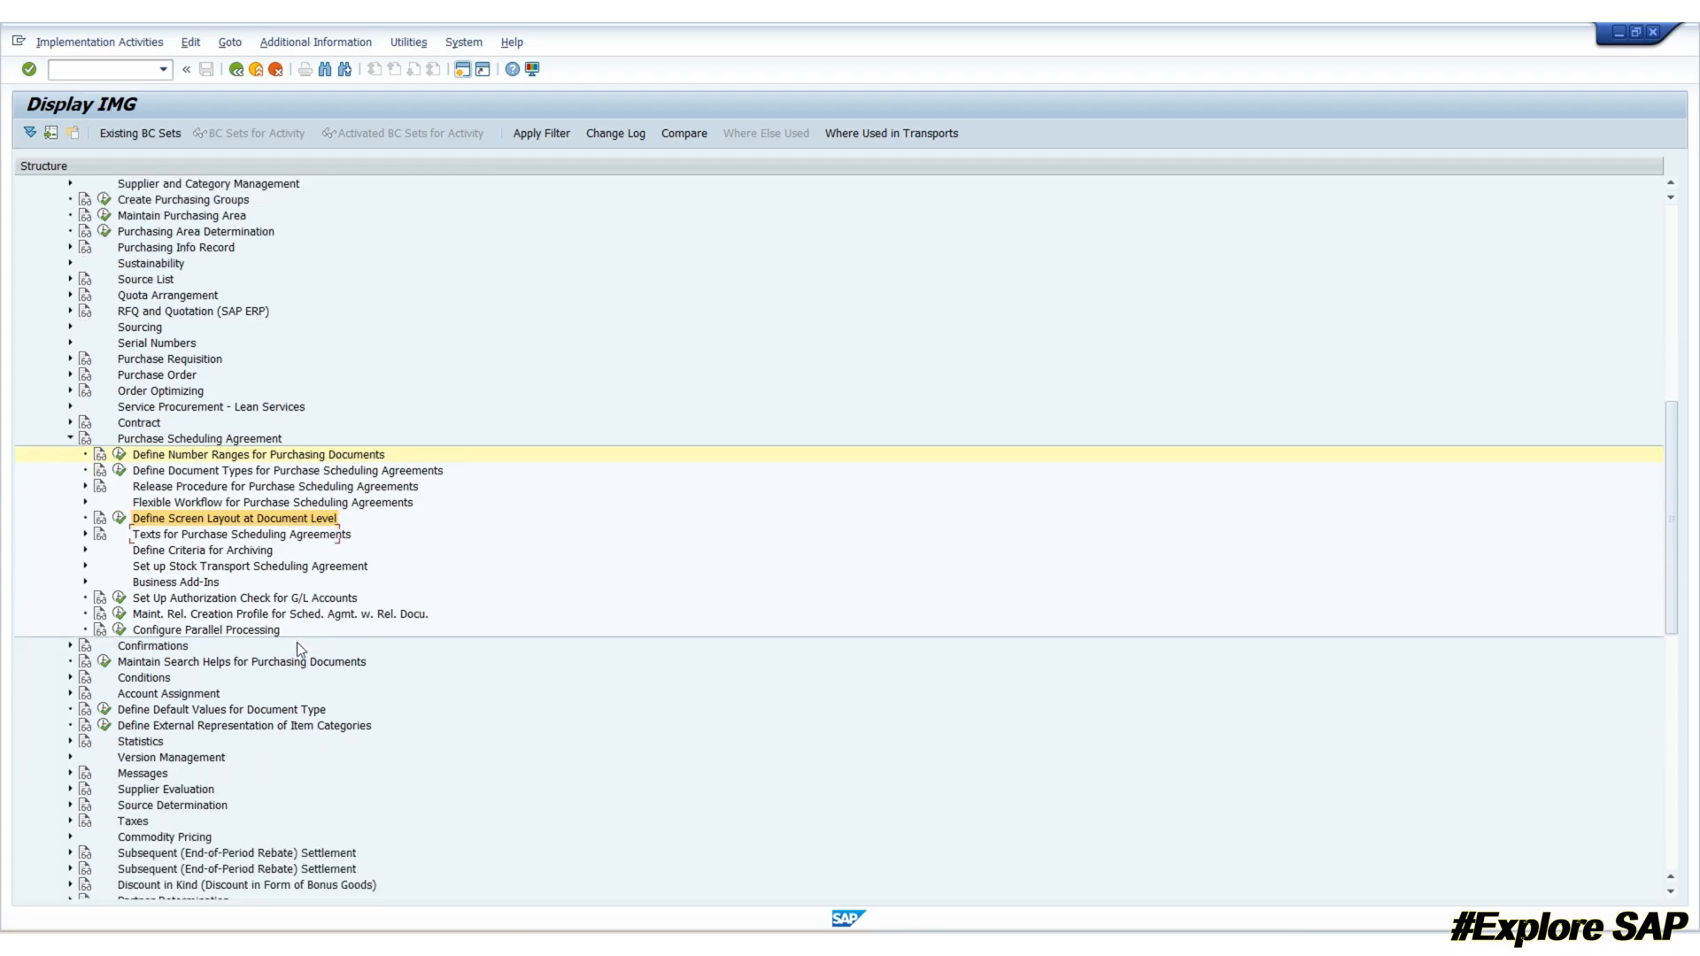
scroll(299, 647, down, 1)
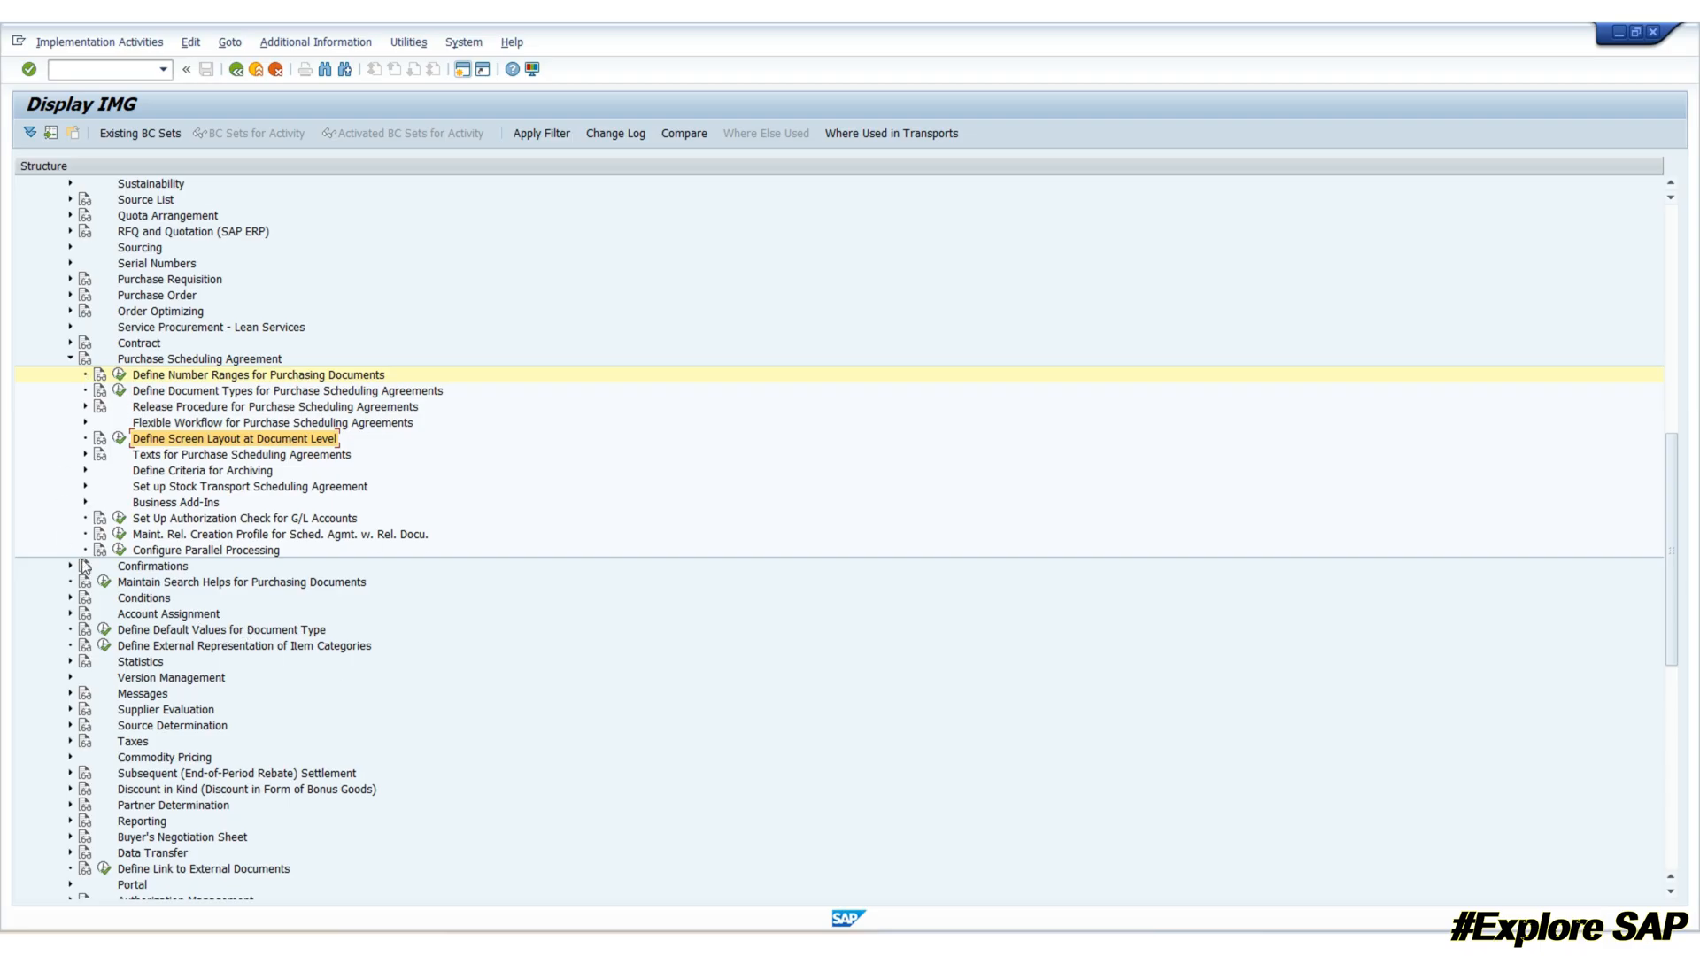
click(198, 536)
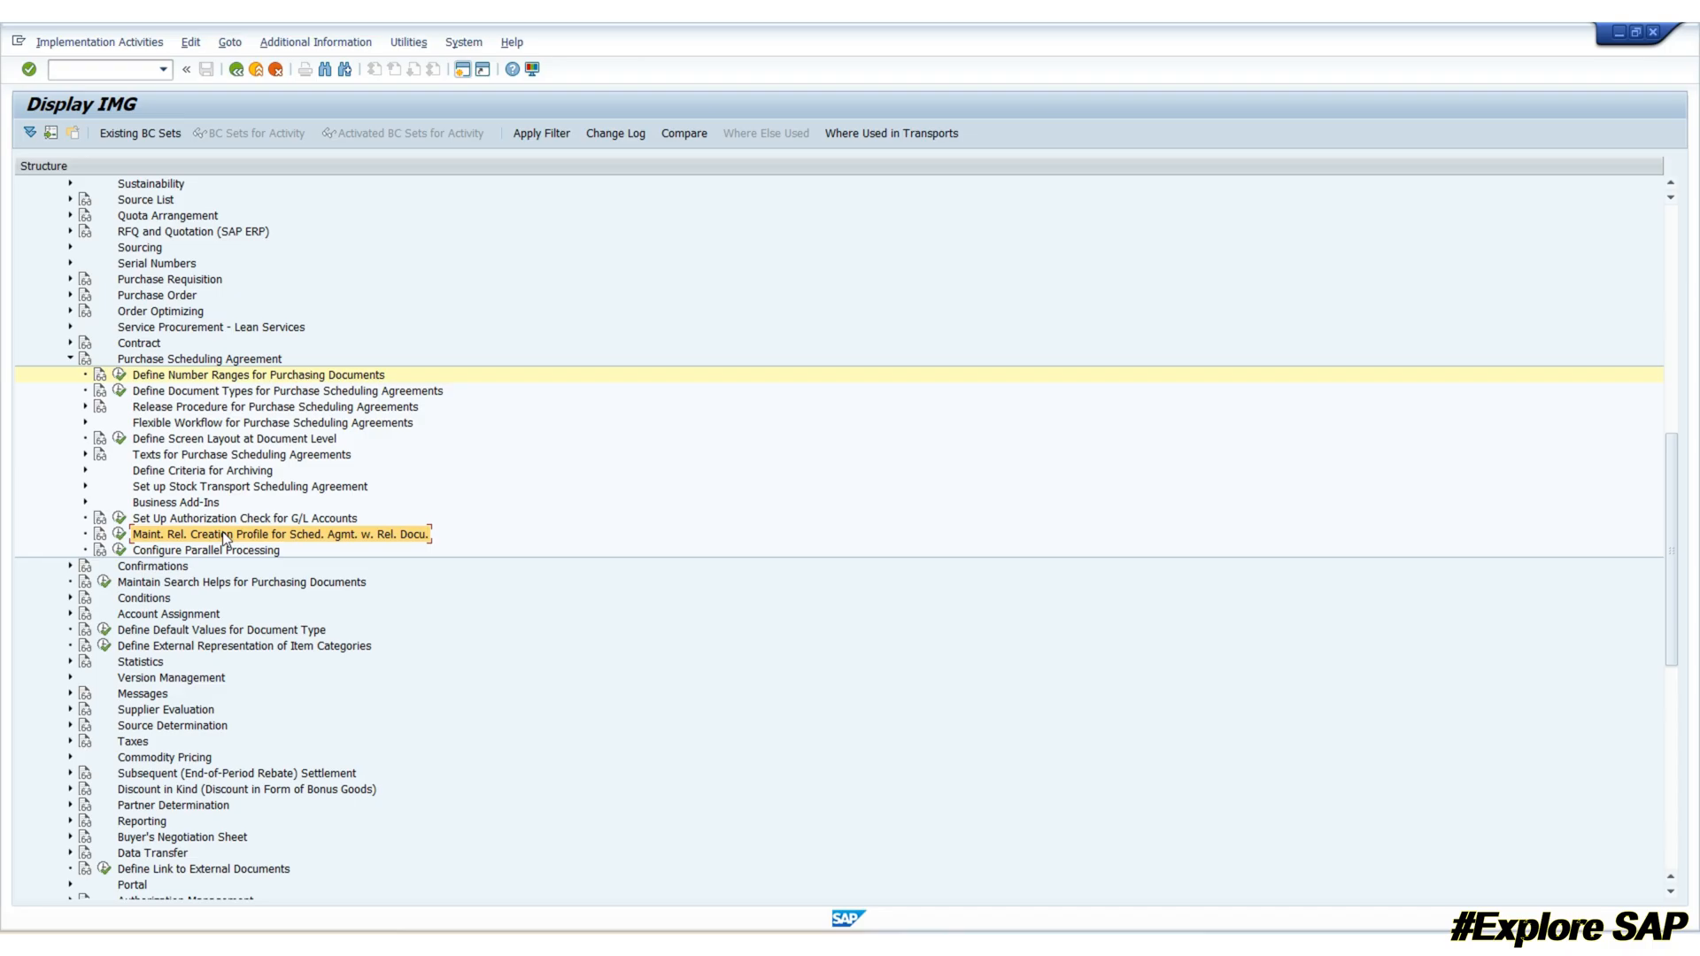
click(120, 534)
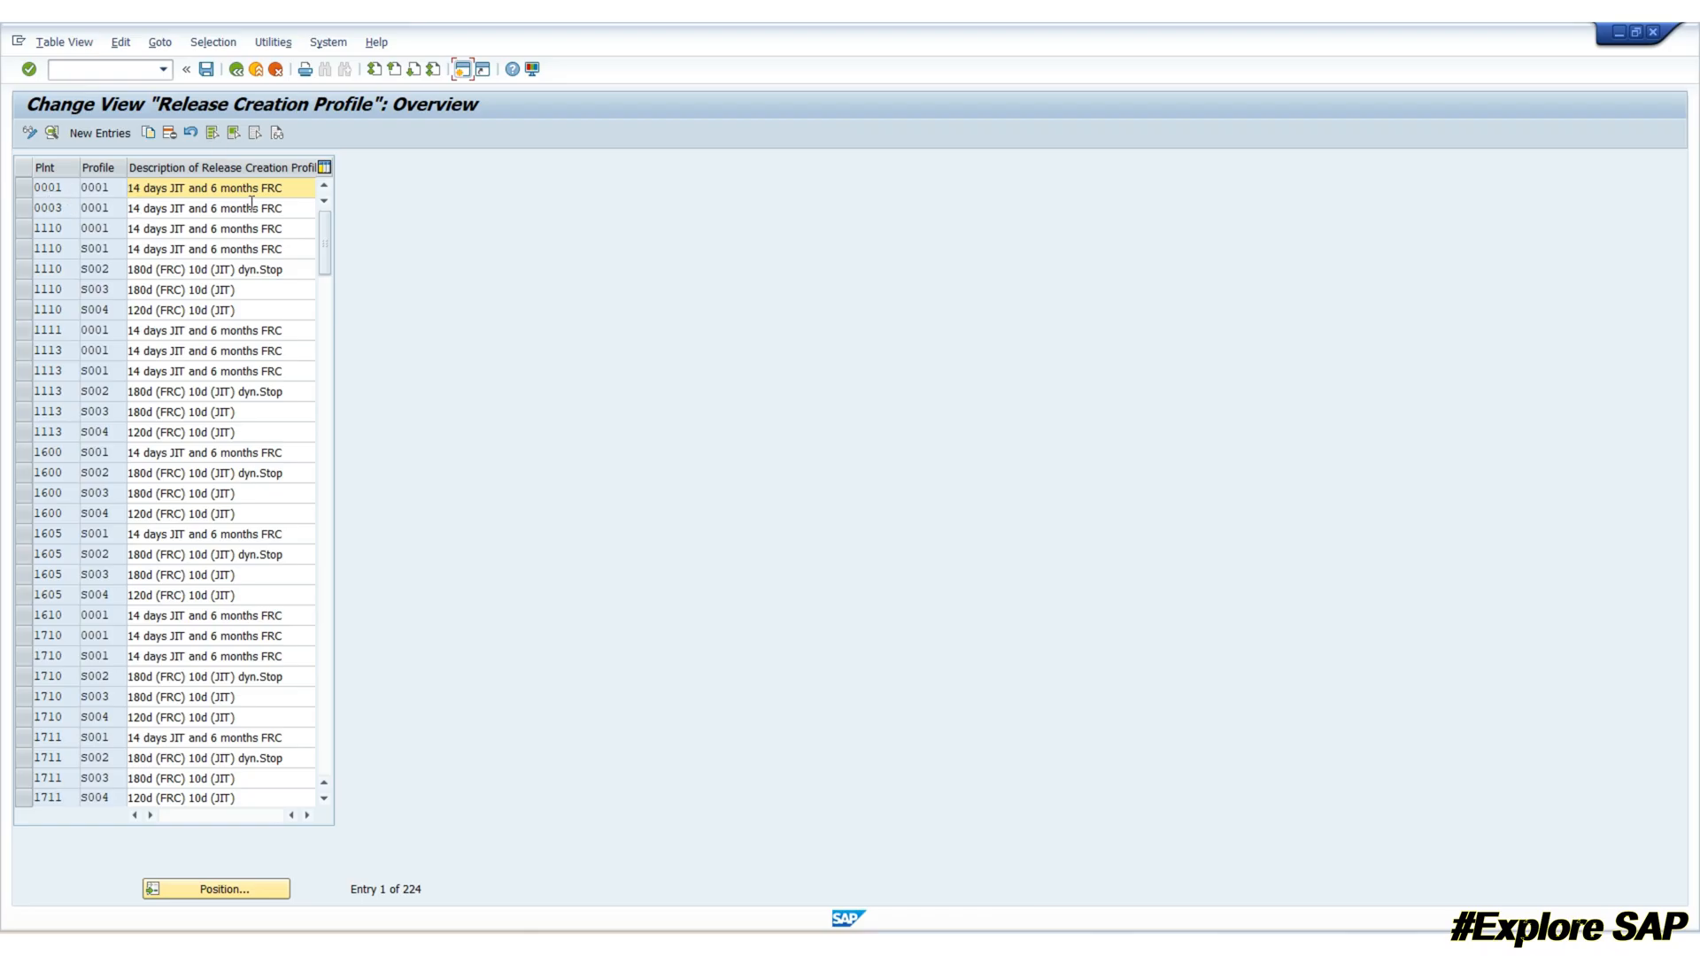
Step: Select creation profile 0001 of plant 0001 and position the list at plant SK01 to check its release creation profiles
click(37, 188)
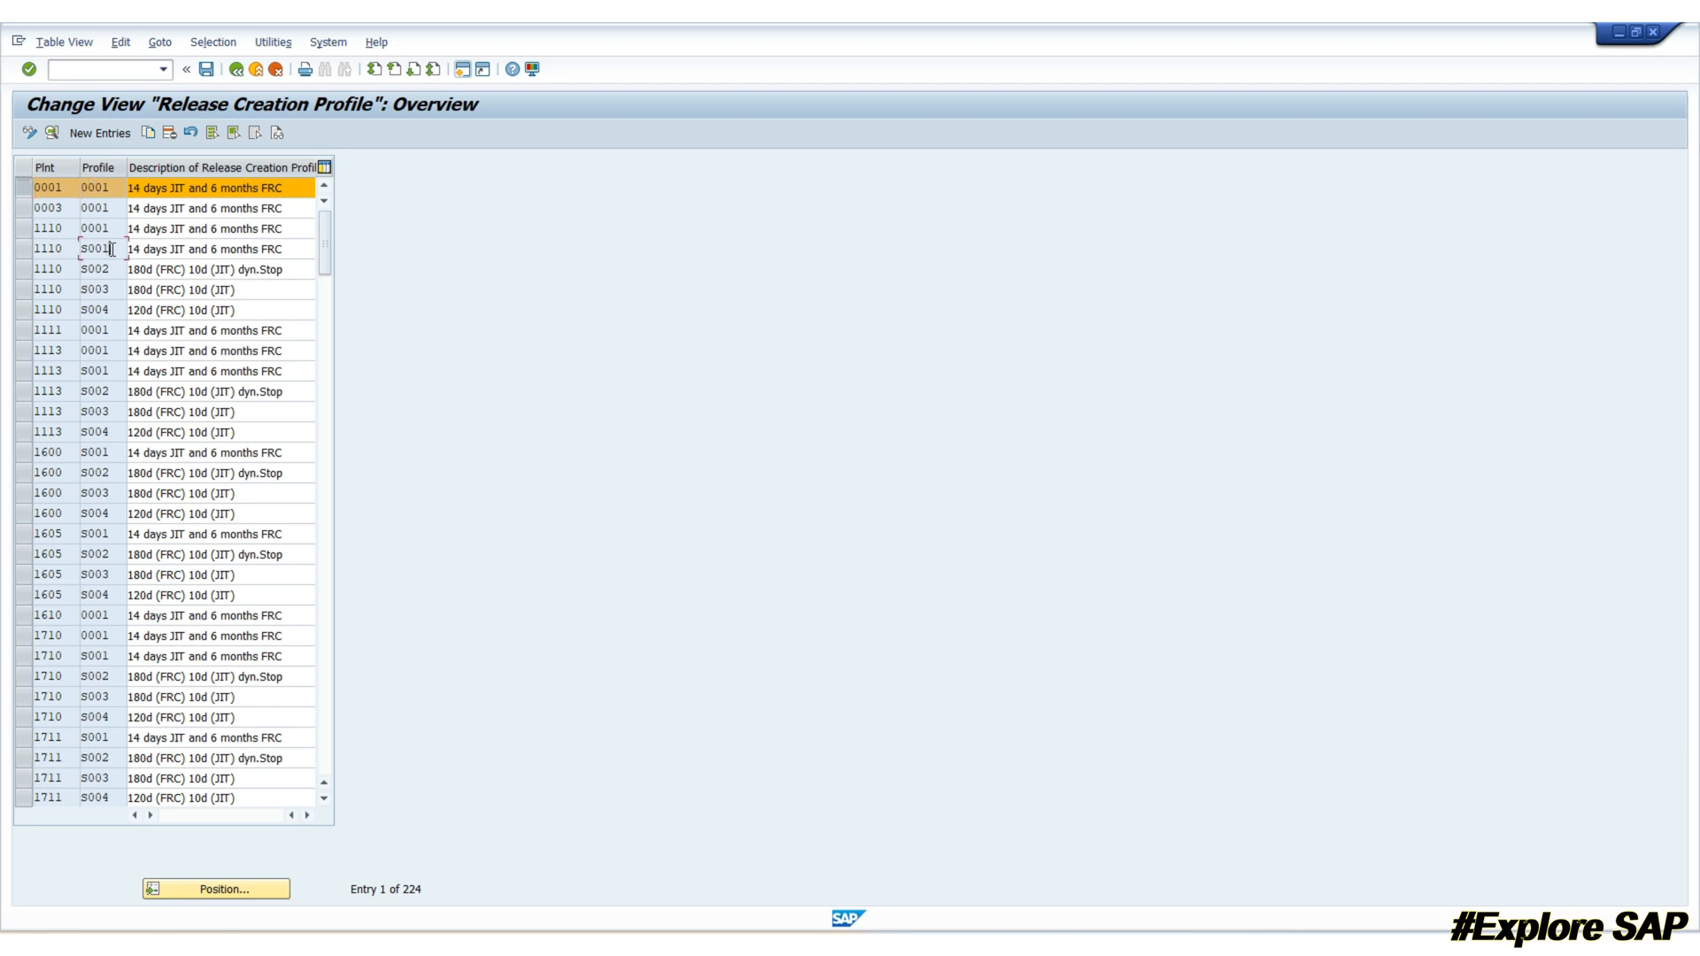
drag(110, 269, 83, 310)
click(236, 883)
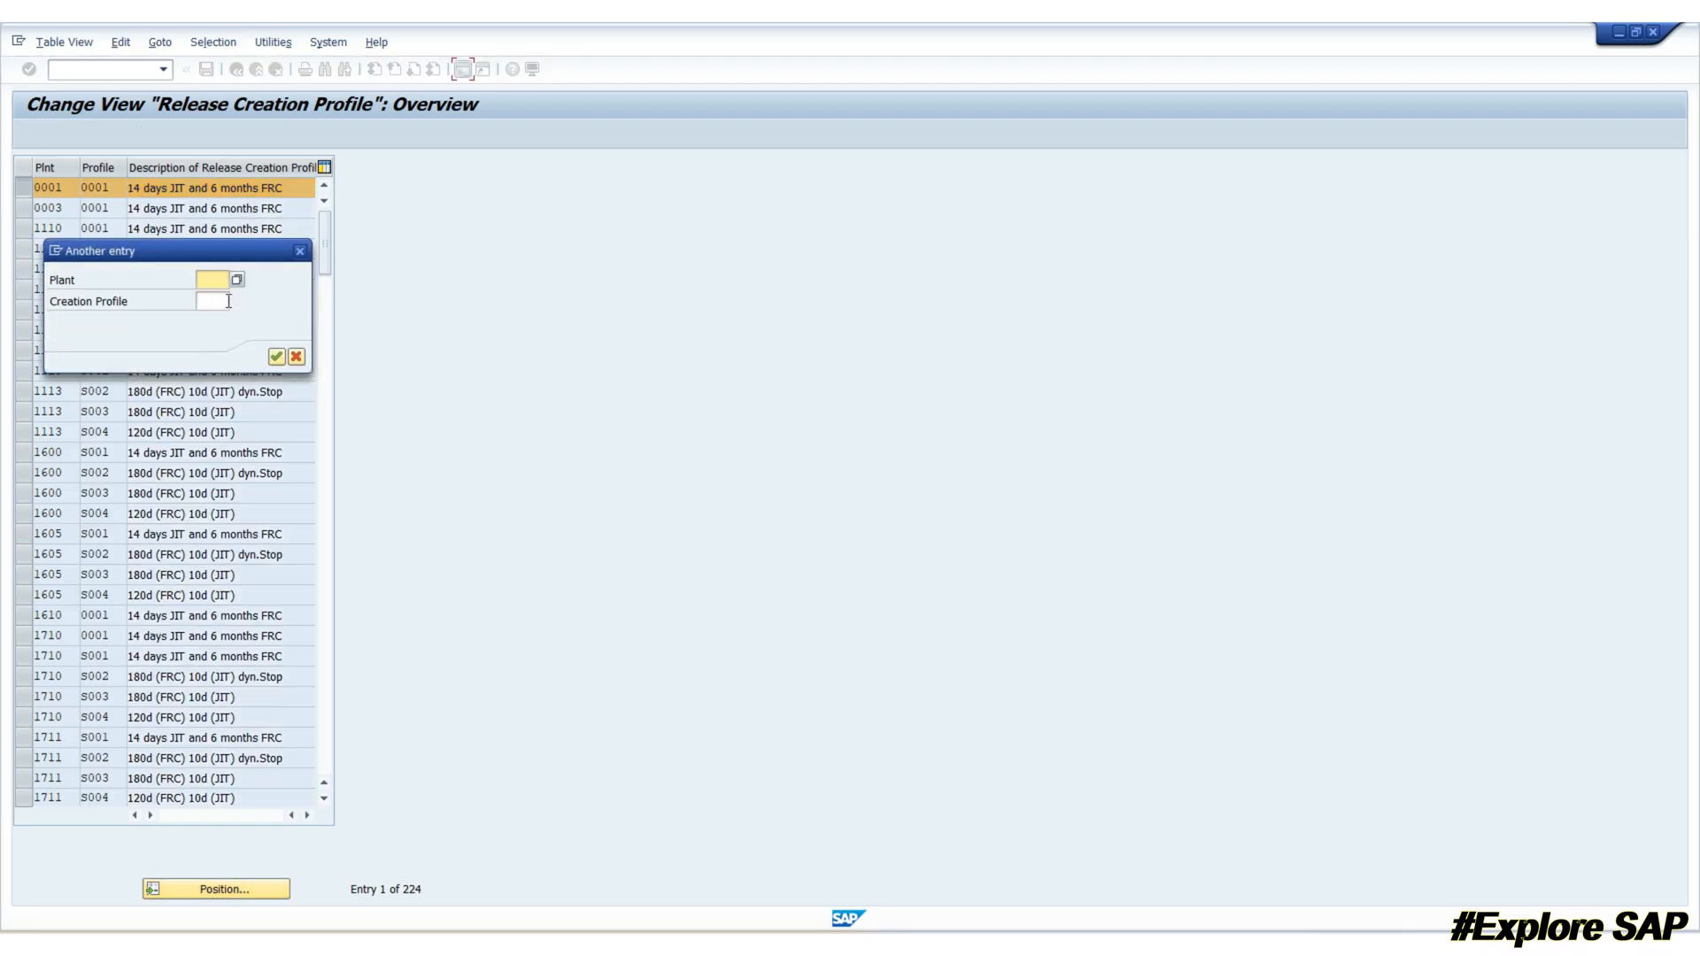
text(SK01)
drag(230, 259, 556, 259)
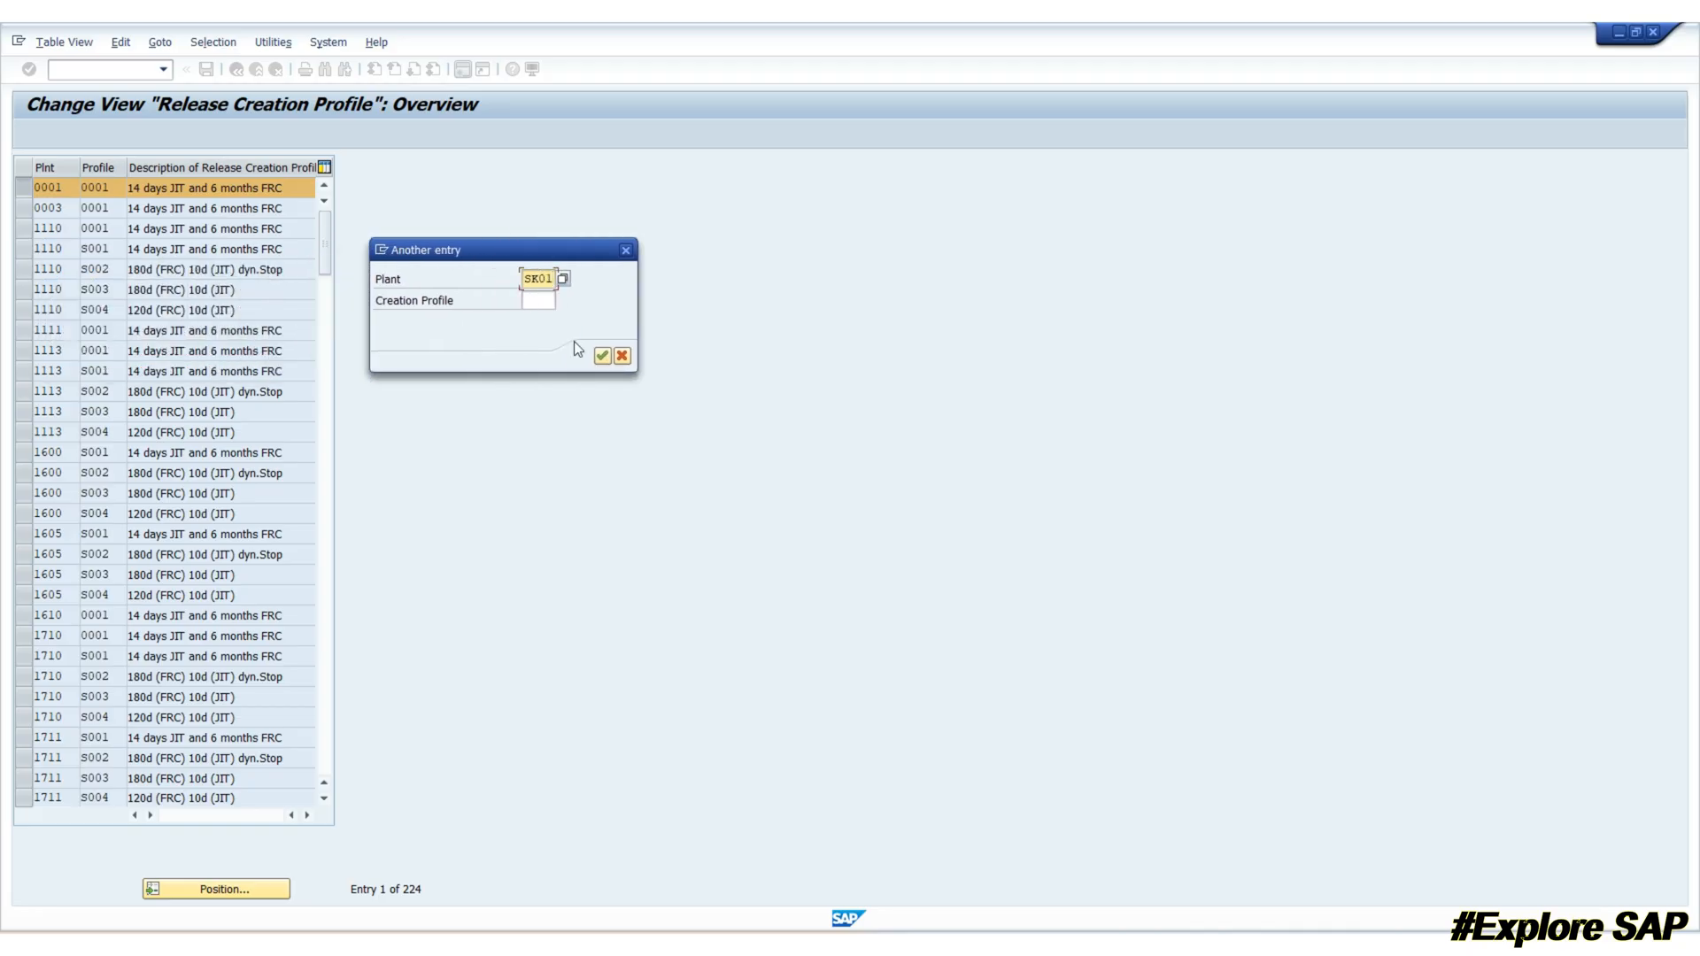
click(602, 355)
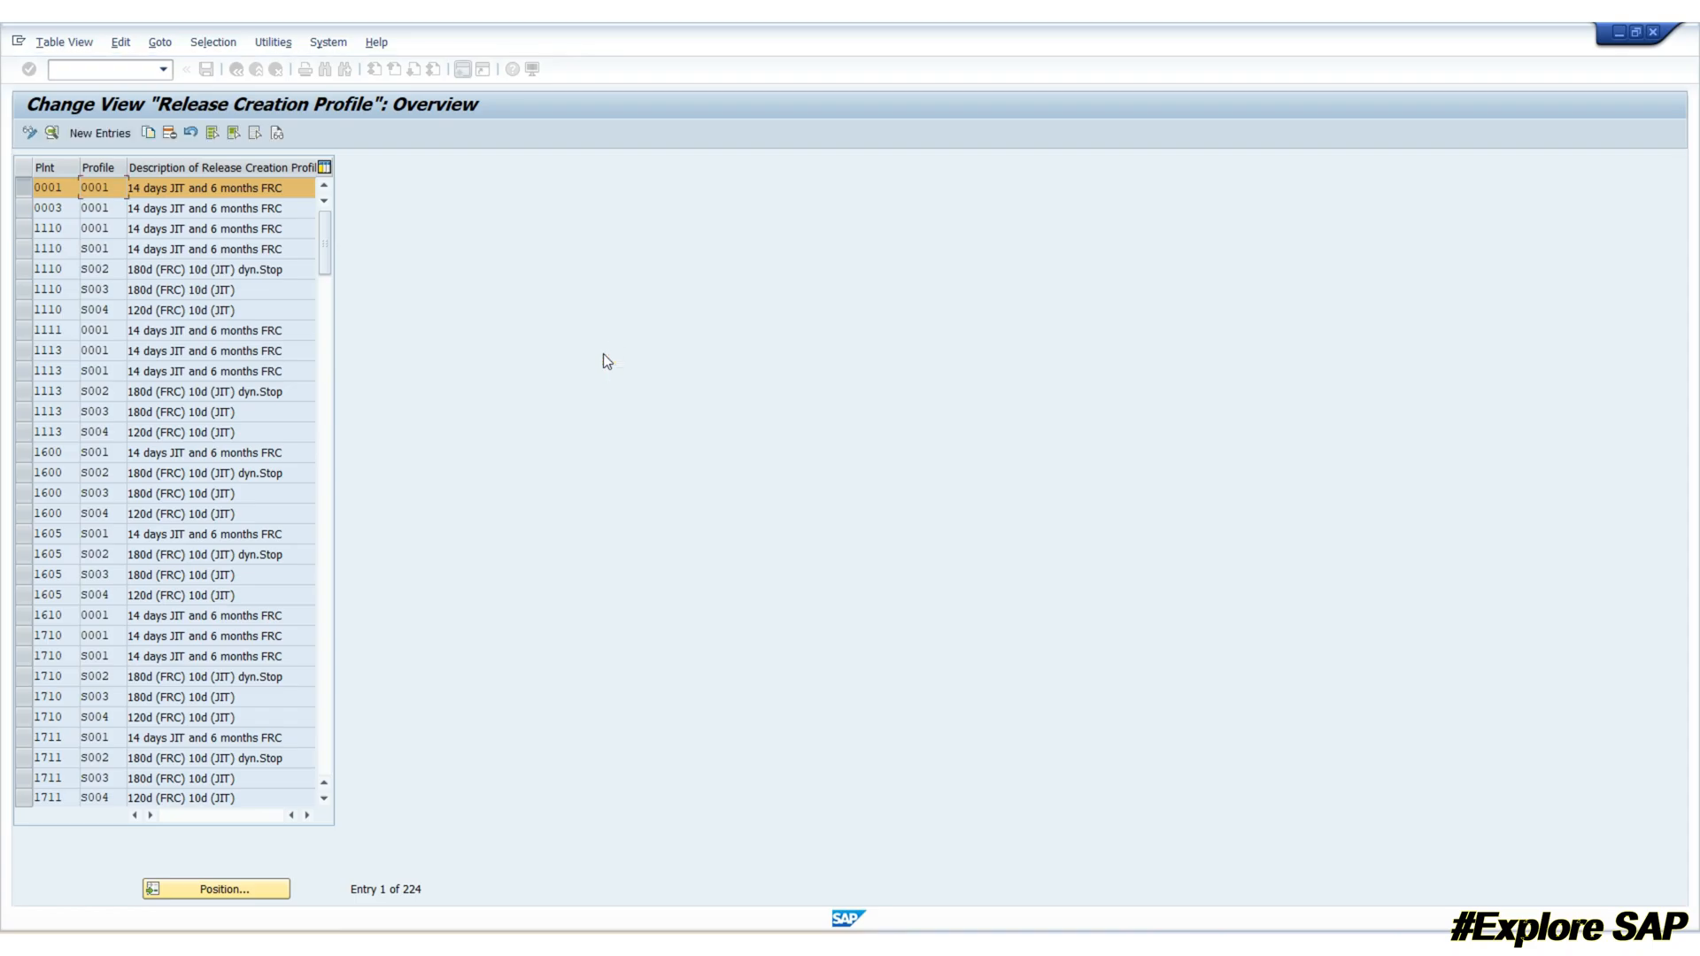
click(115, 188)
click(119, 208)
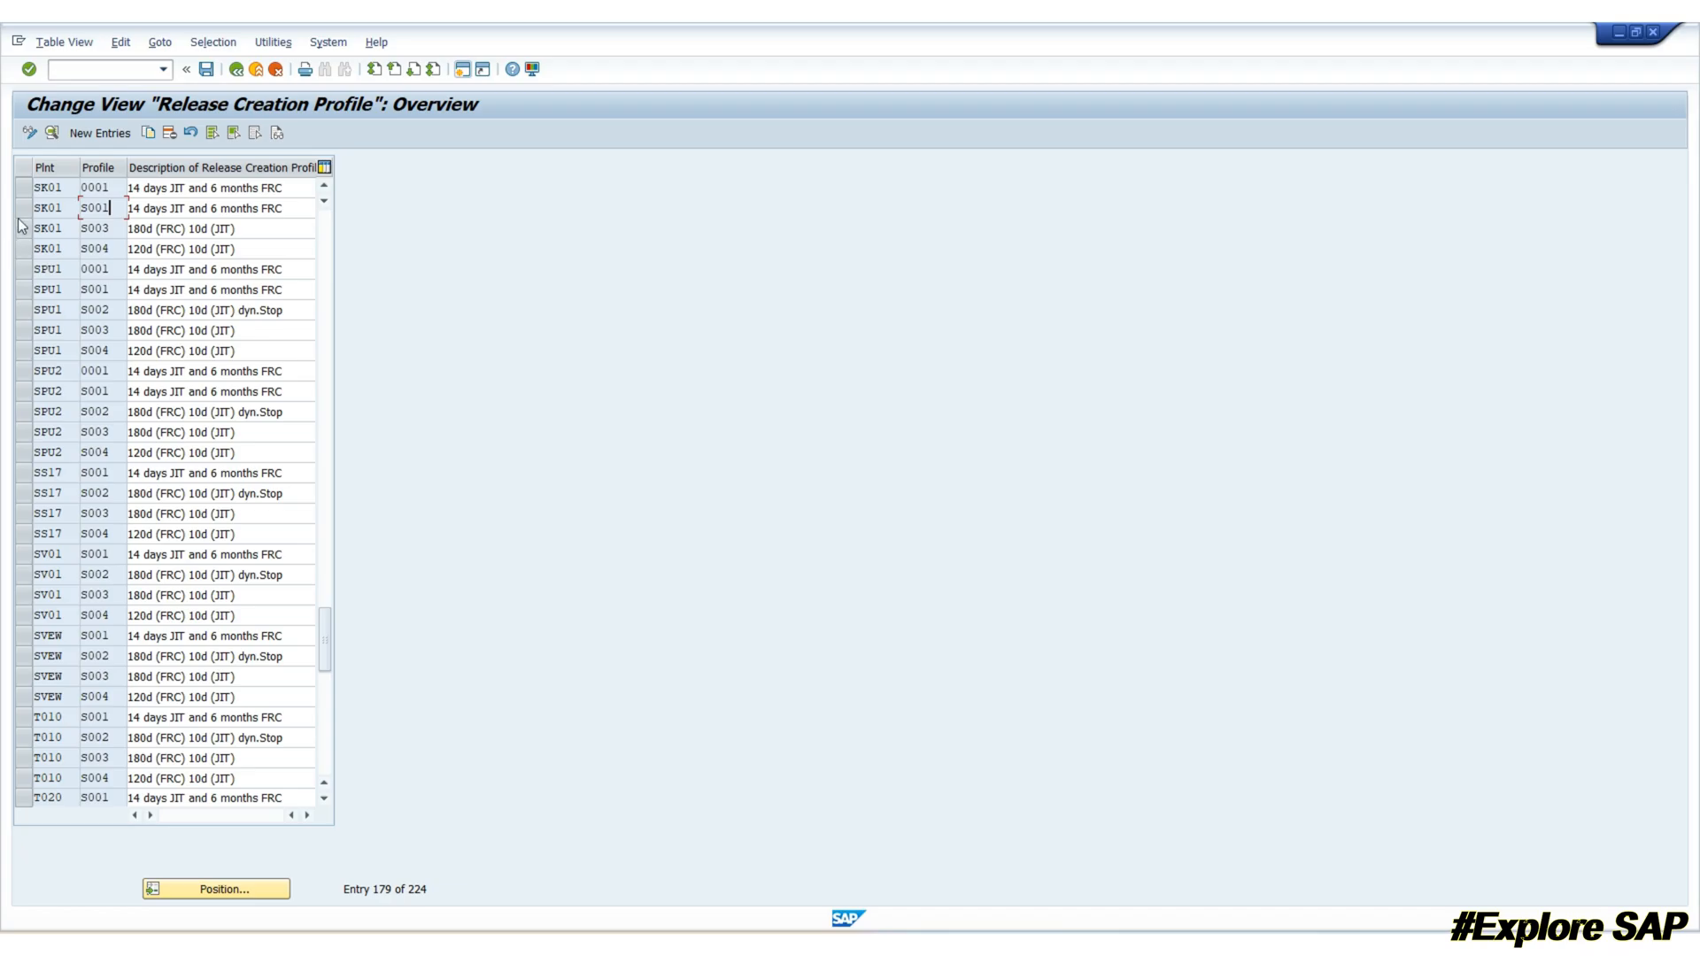
Step: Copy creation profile 0001 of plant 0001 to target plant SK02, and cancel the copy of the selected SK01 entry
click(23, 188)
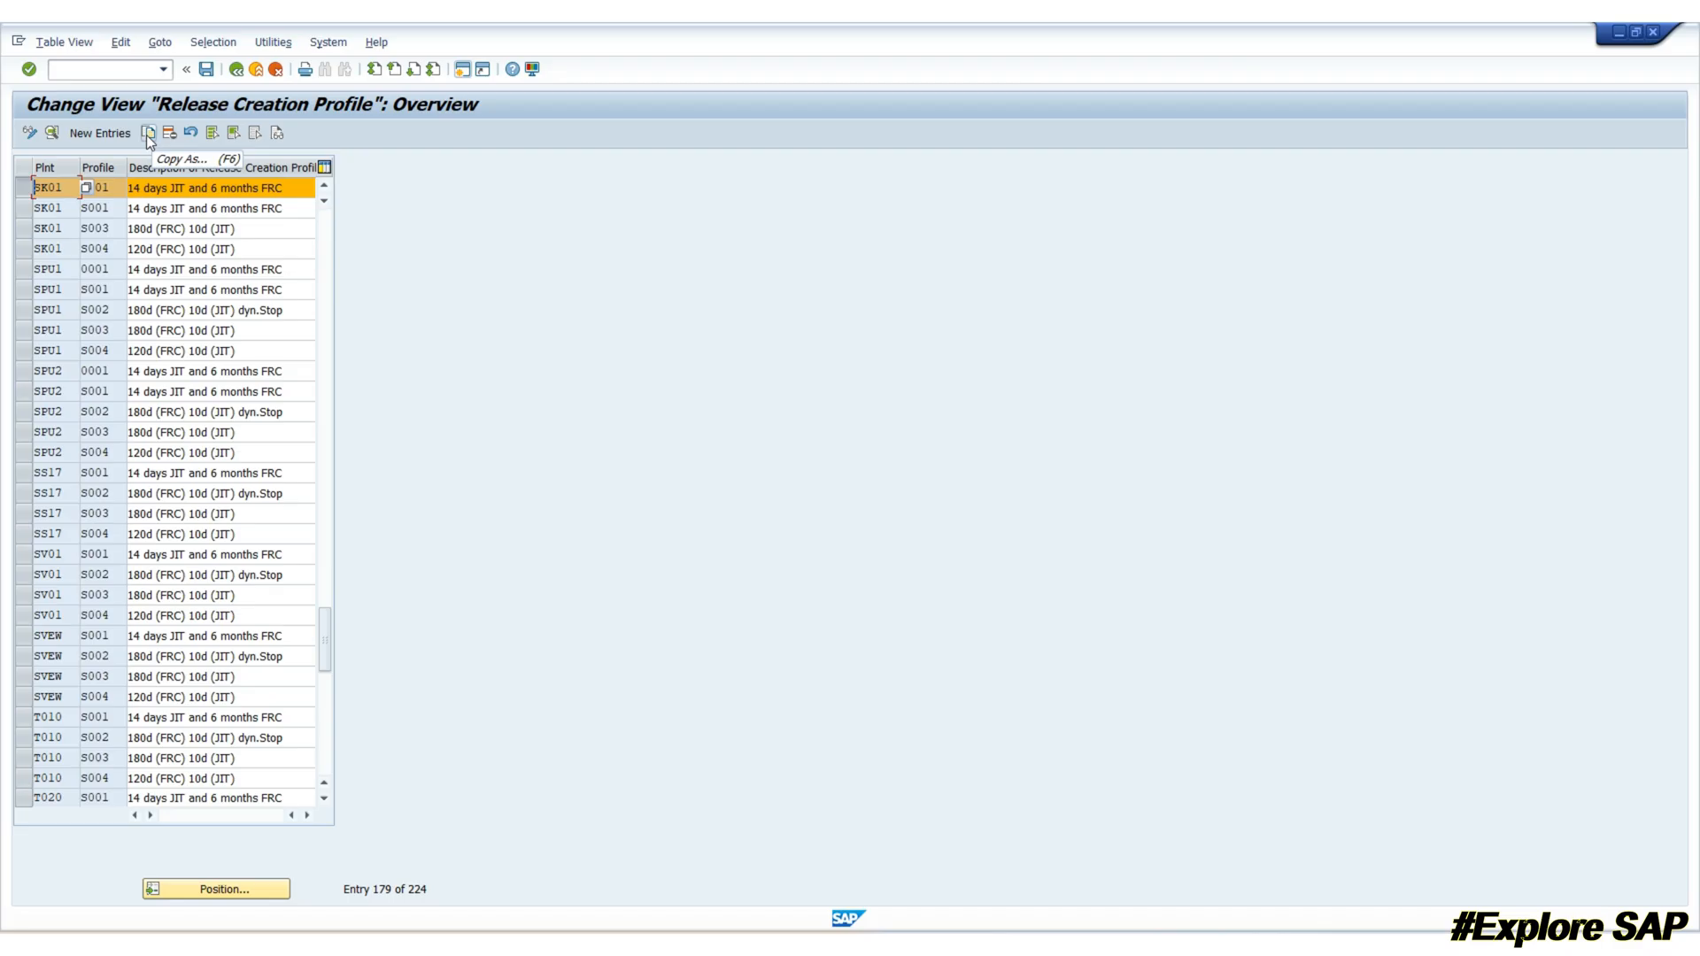
click(146, 135)
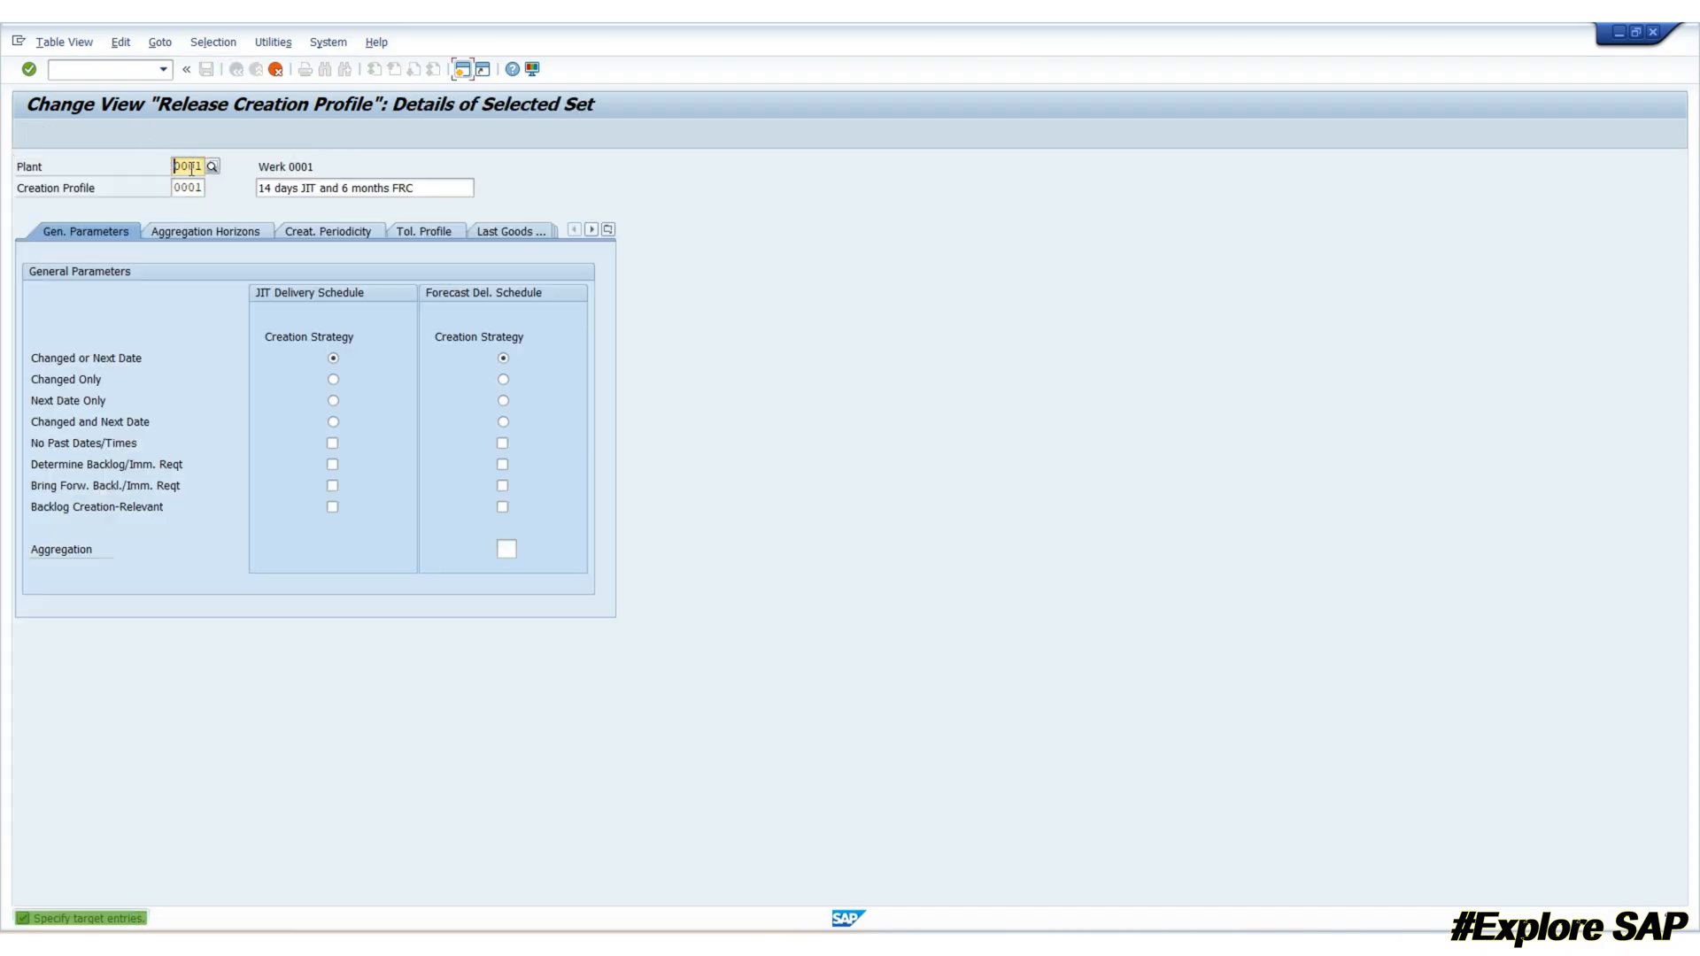
double_click(193, 172)
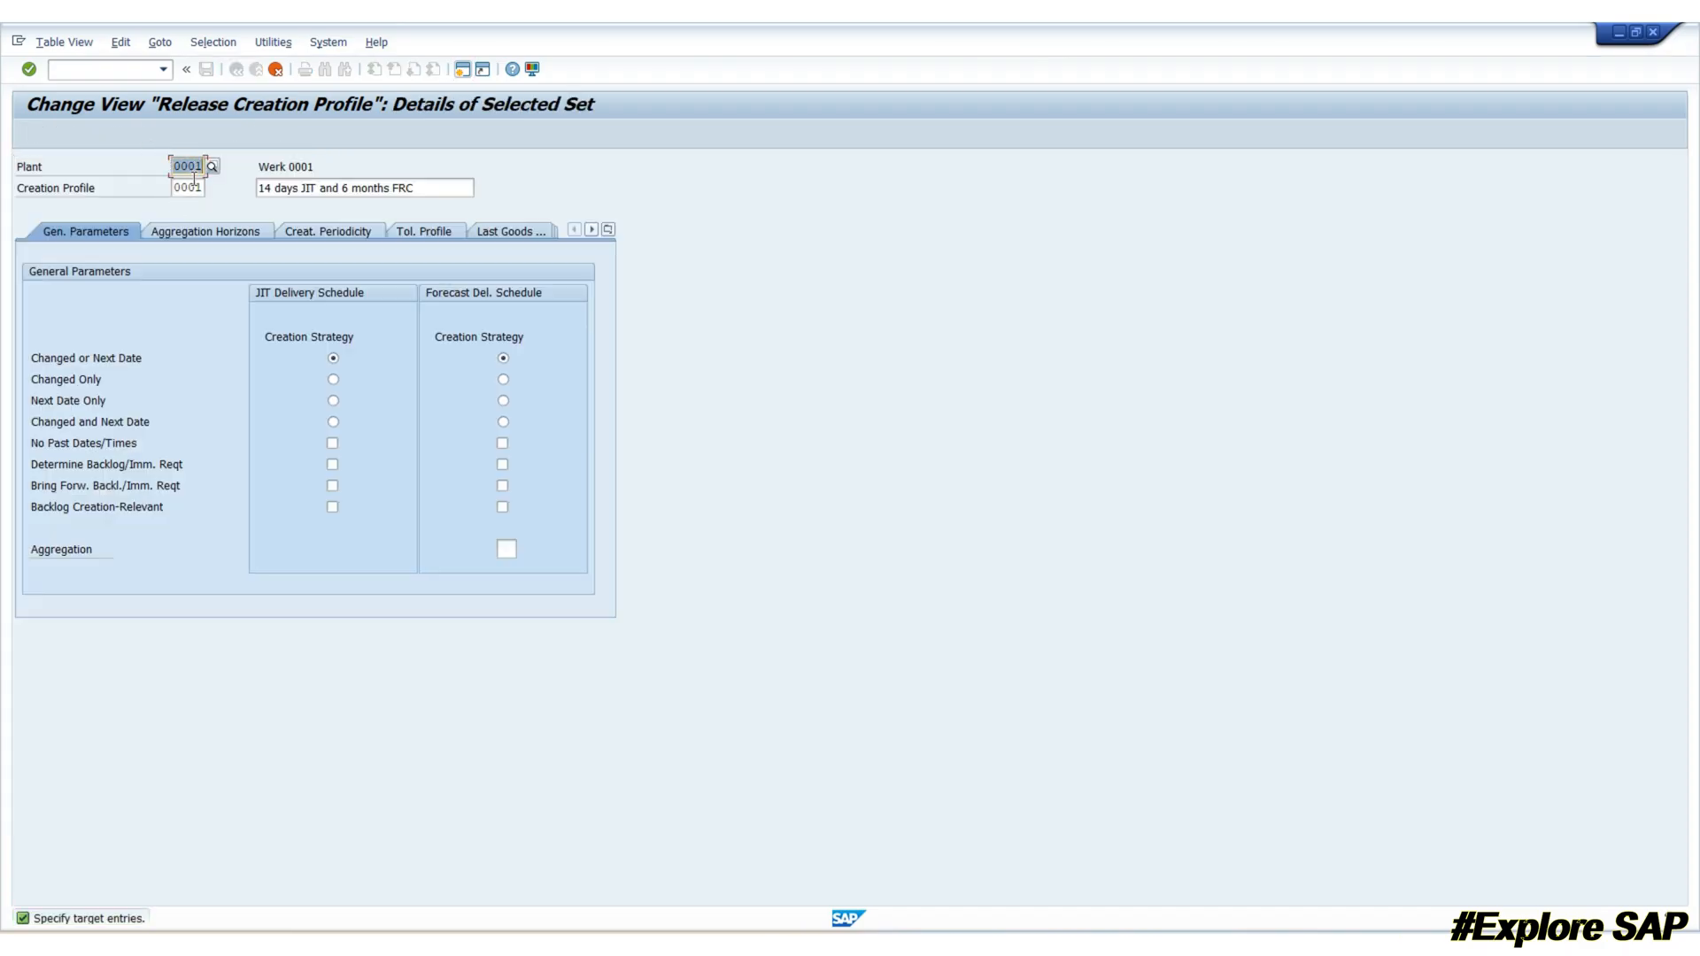
key(BackSpace)
text(SK)
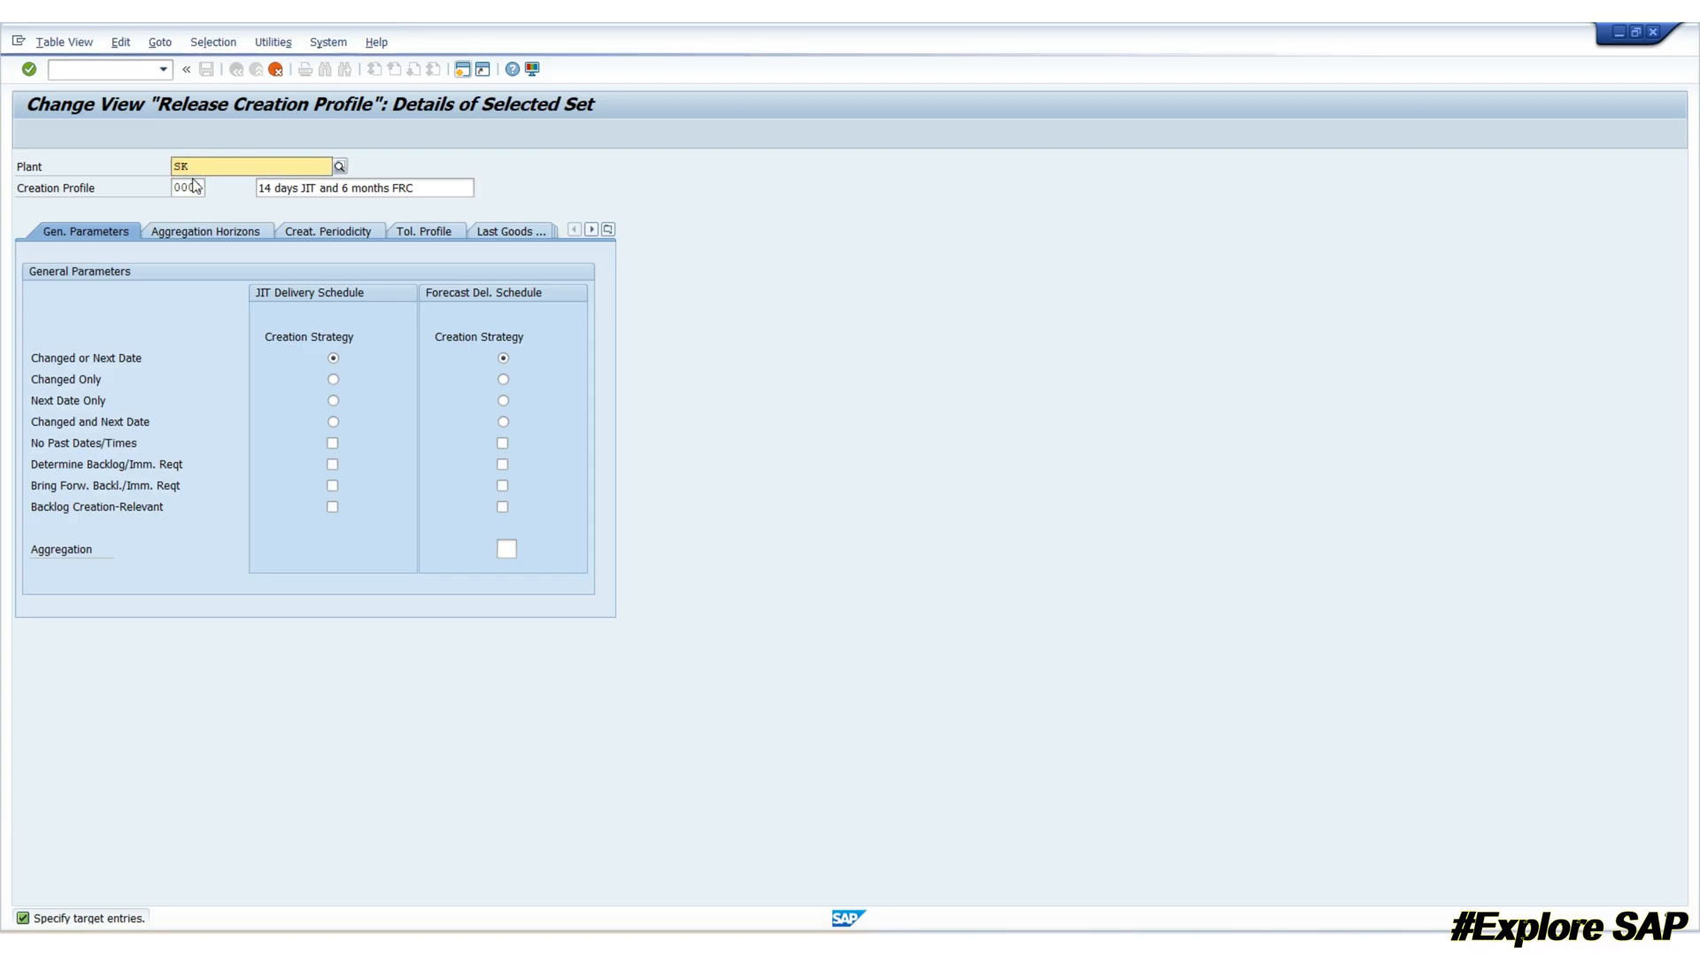
text(02)
click(209, 210)
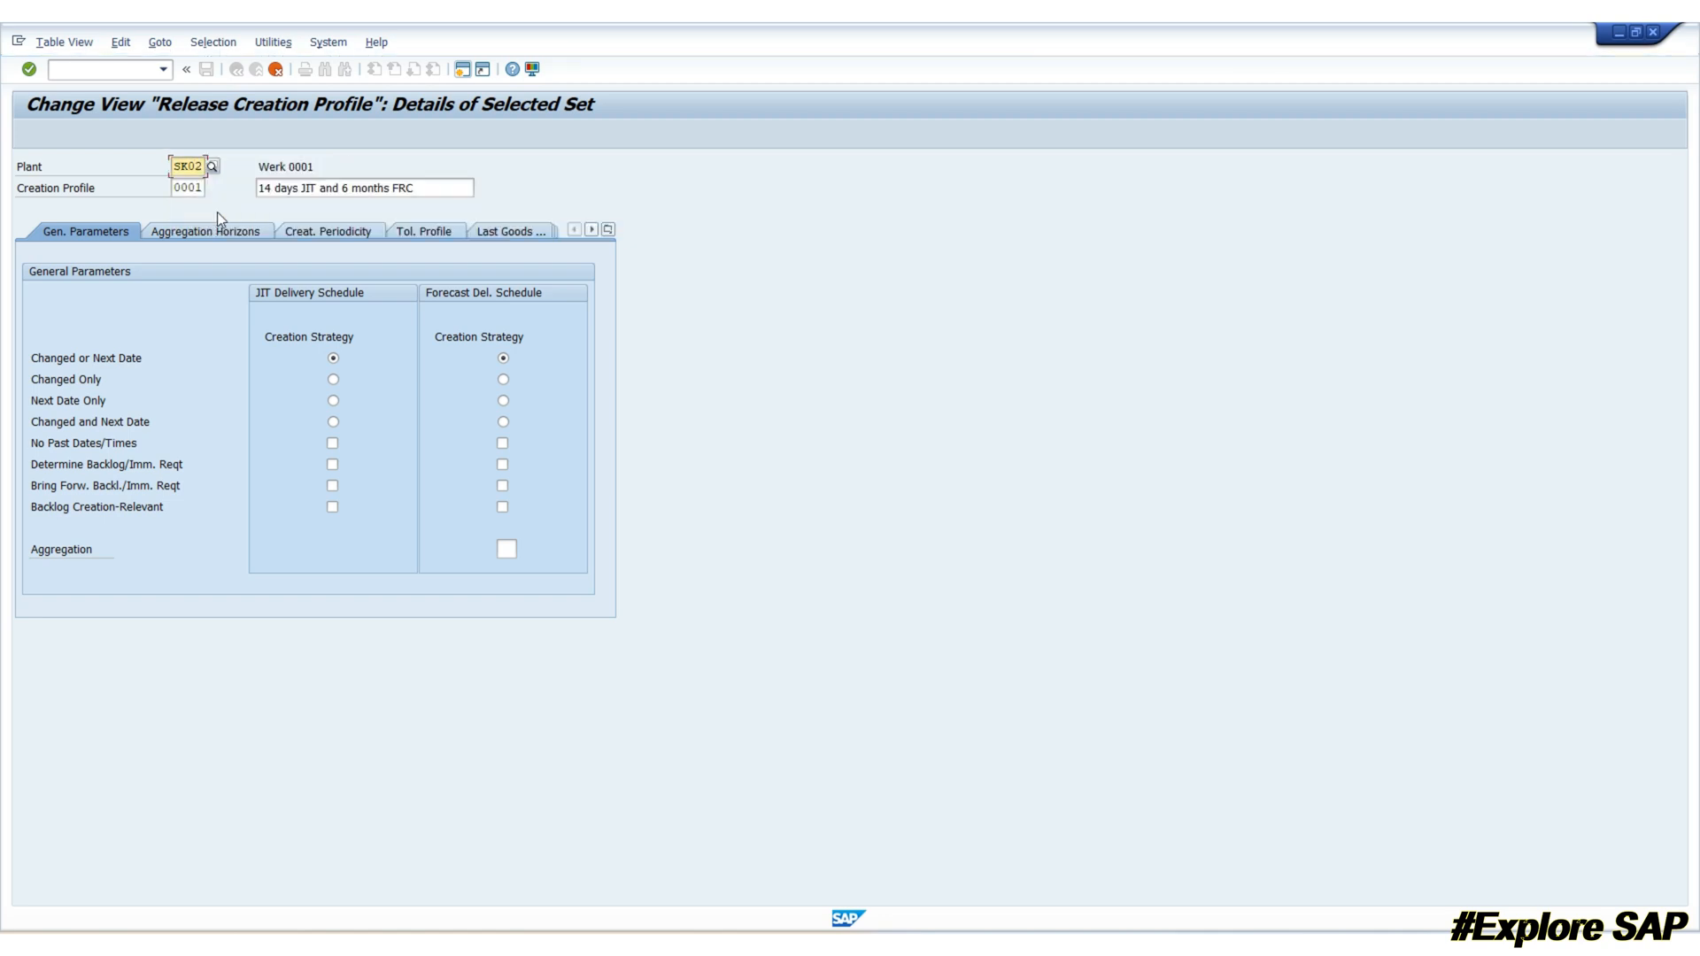
key(Return)
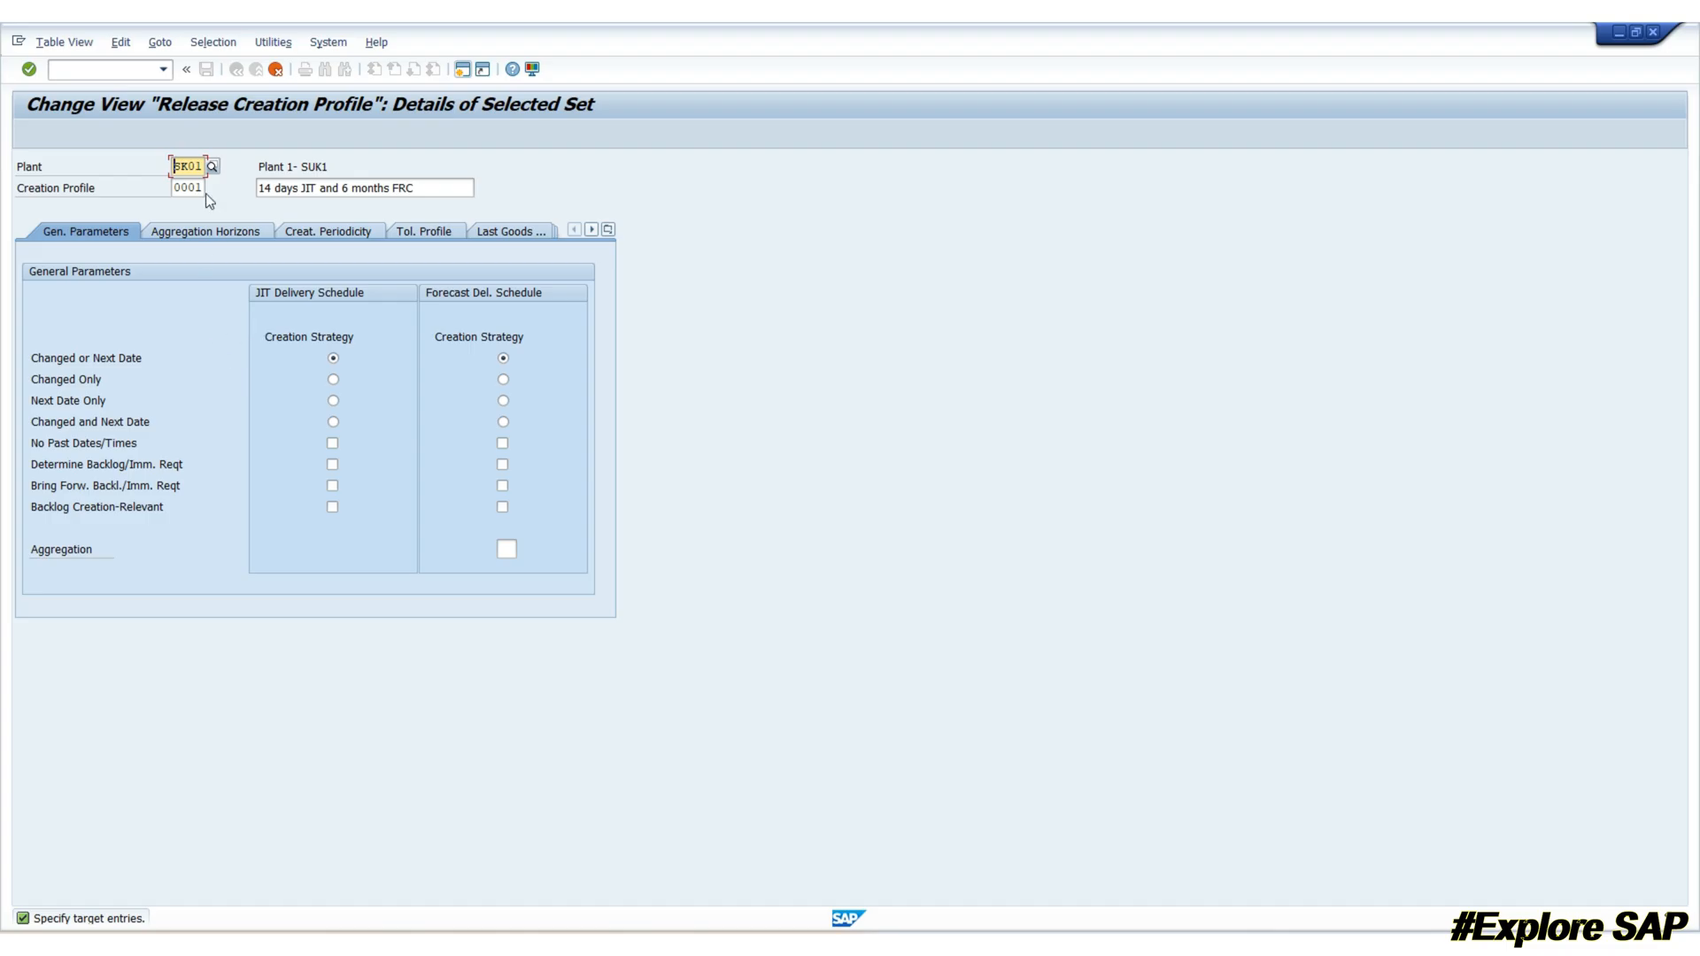
key(Return)
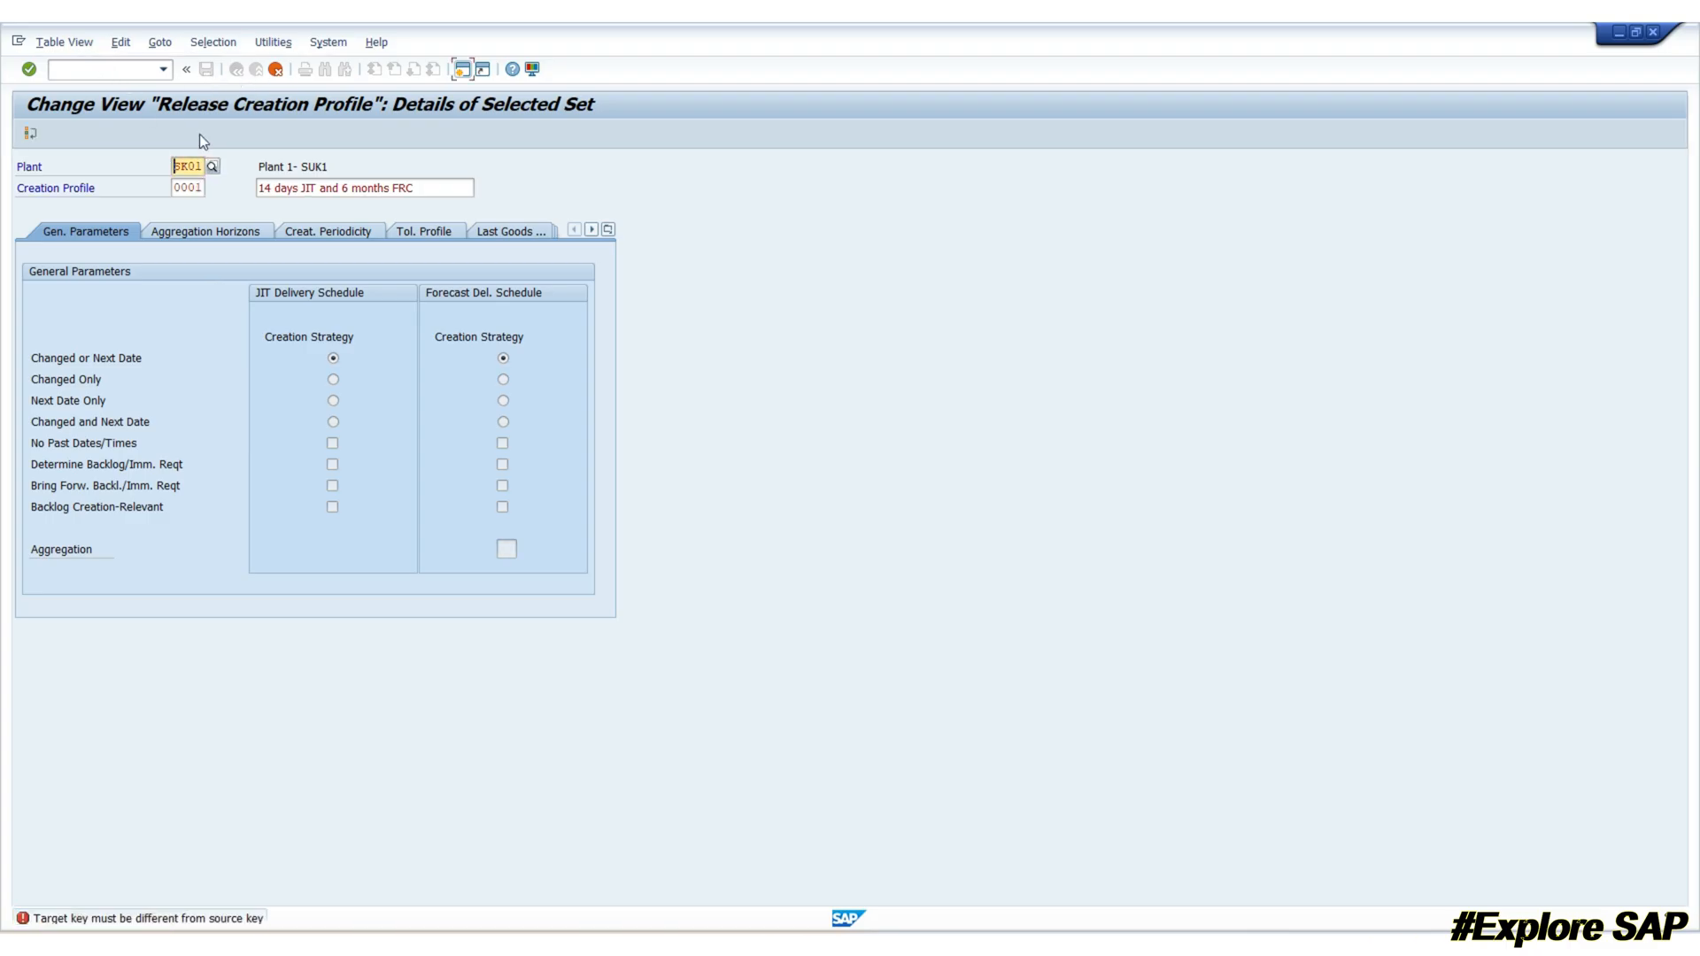
click(275, 70)
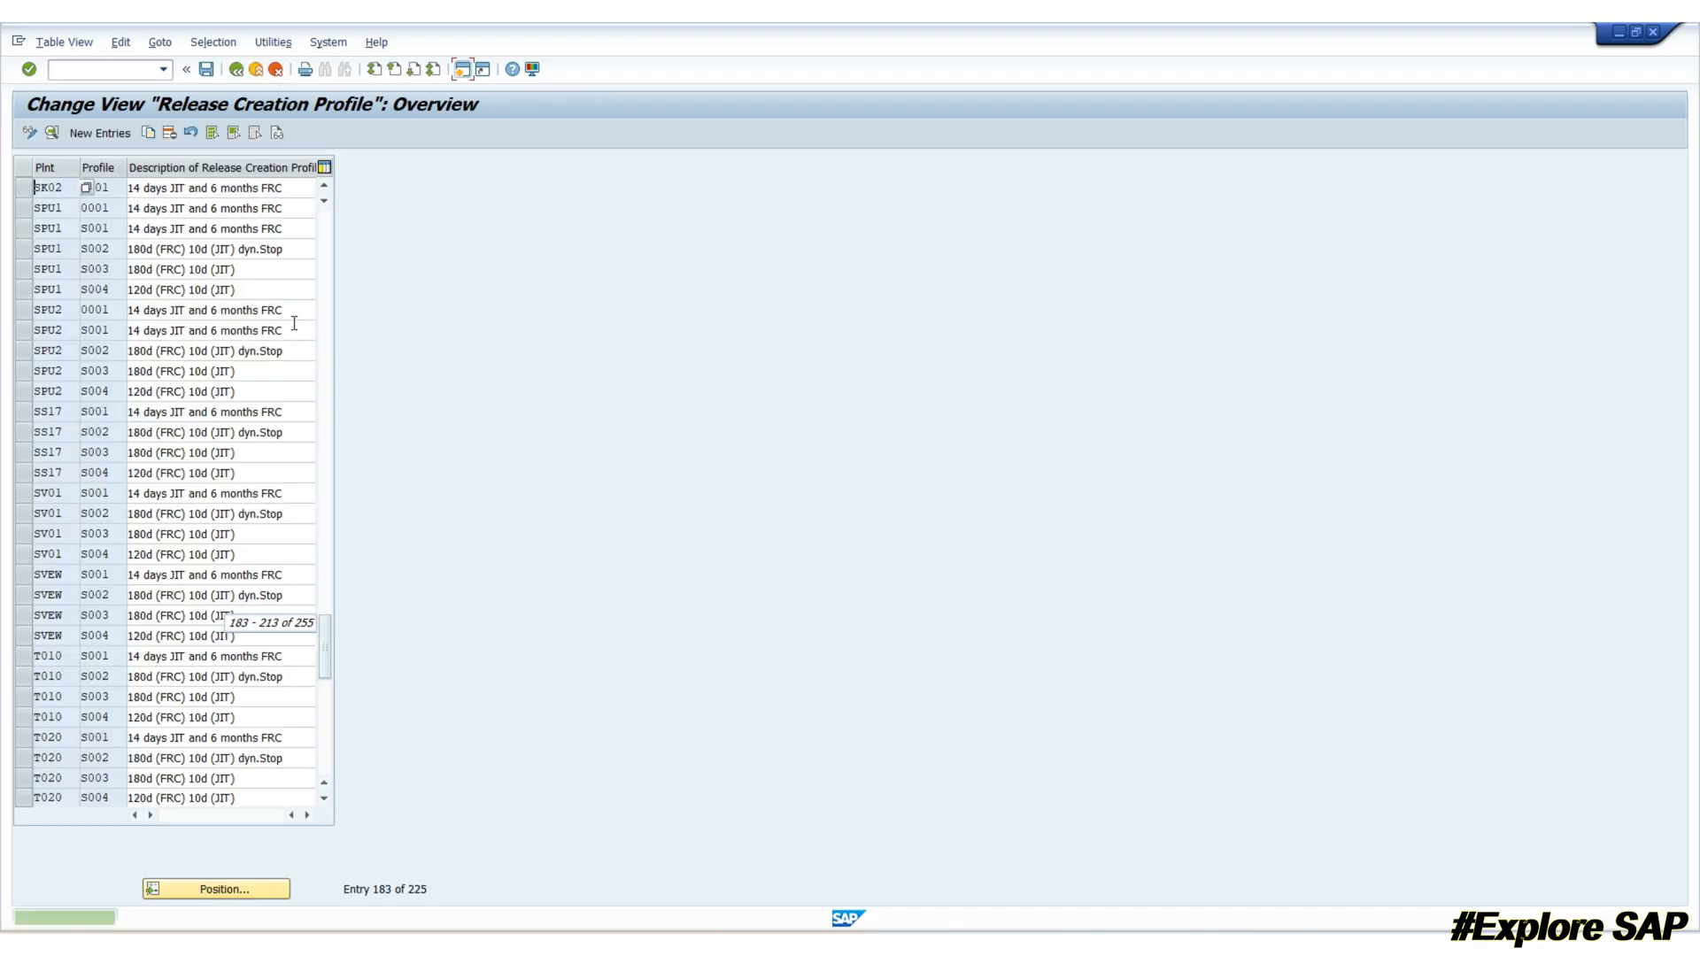
Step: Save the new SK02 release creation profile under the proposed customizing request
click(116, 189)
click(207, 72)
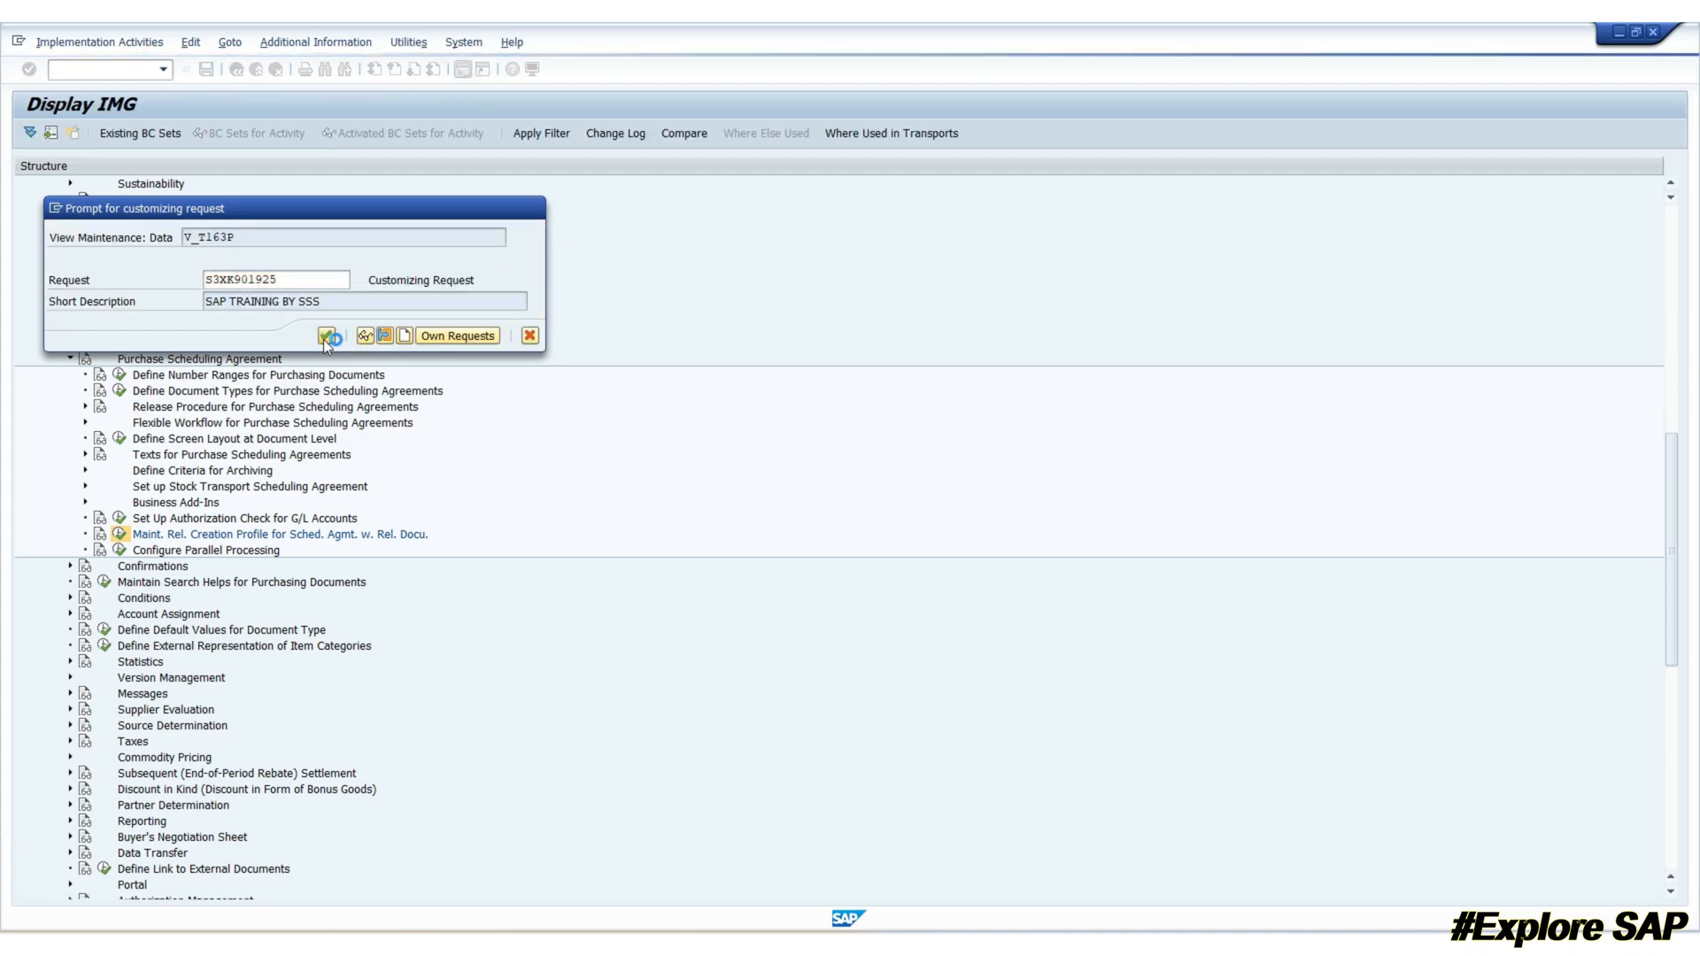
click(326, 336)
Step: Open the details of release creation profile S003 for plant SK01
scroll(269, 410, up, 2)
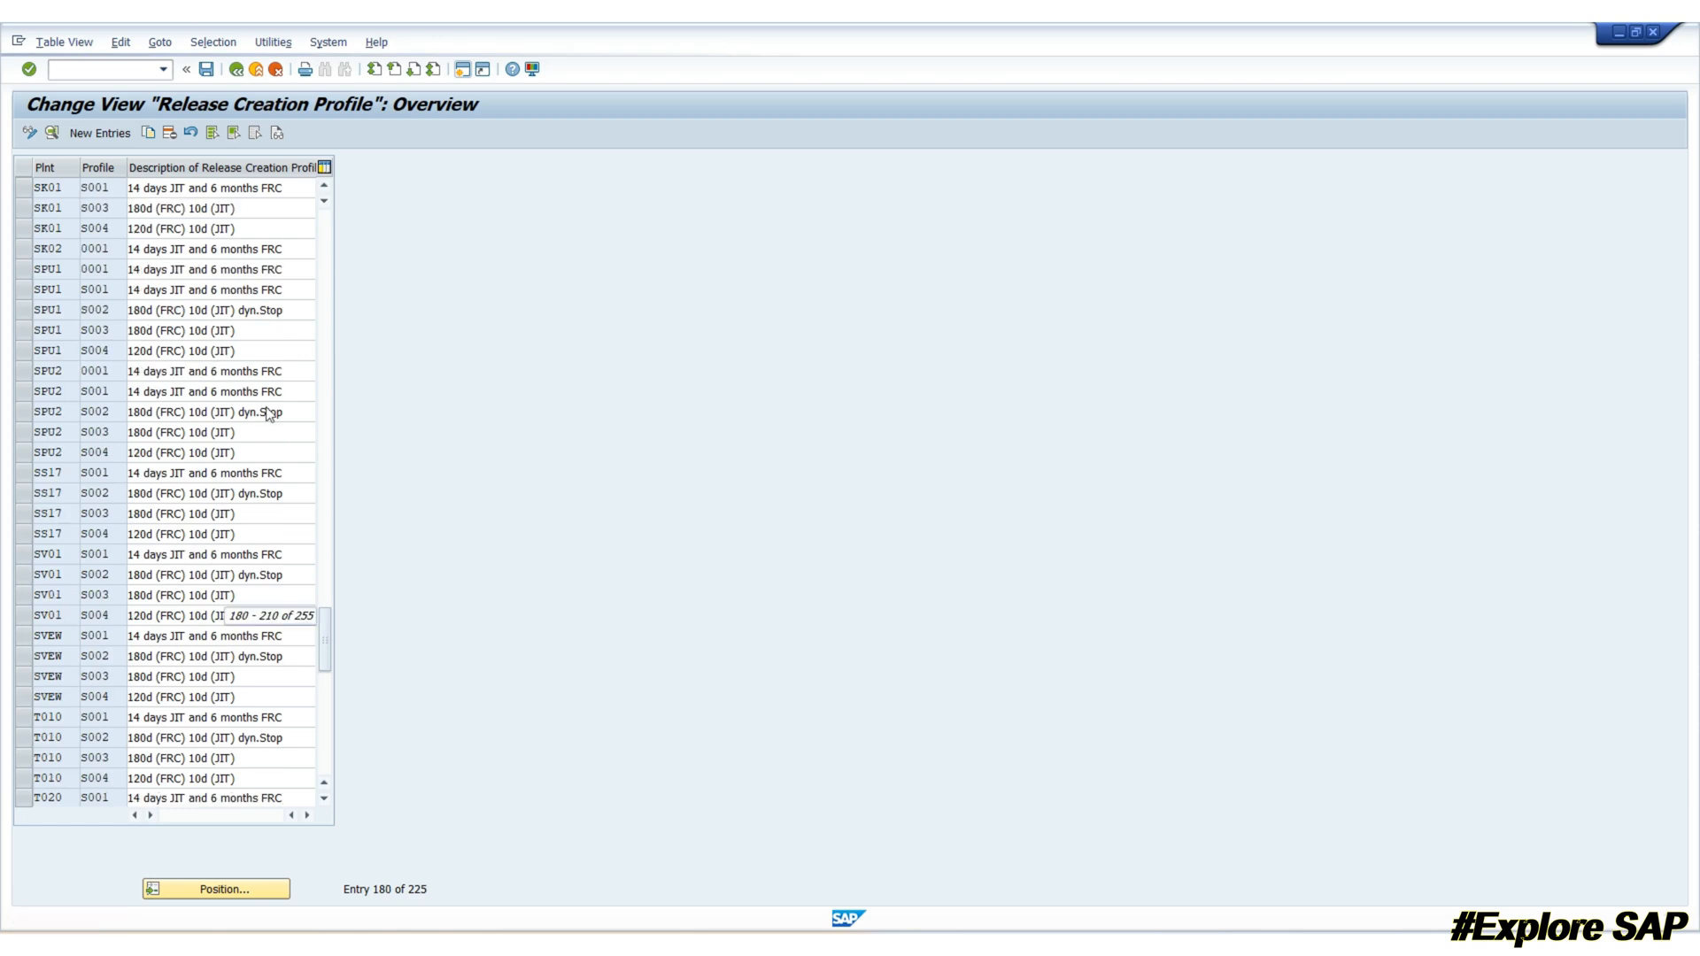
drag(327, 650, 324, 257)
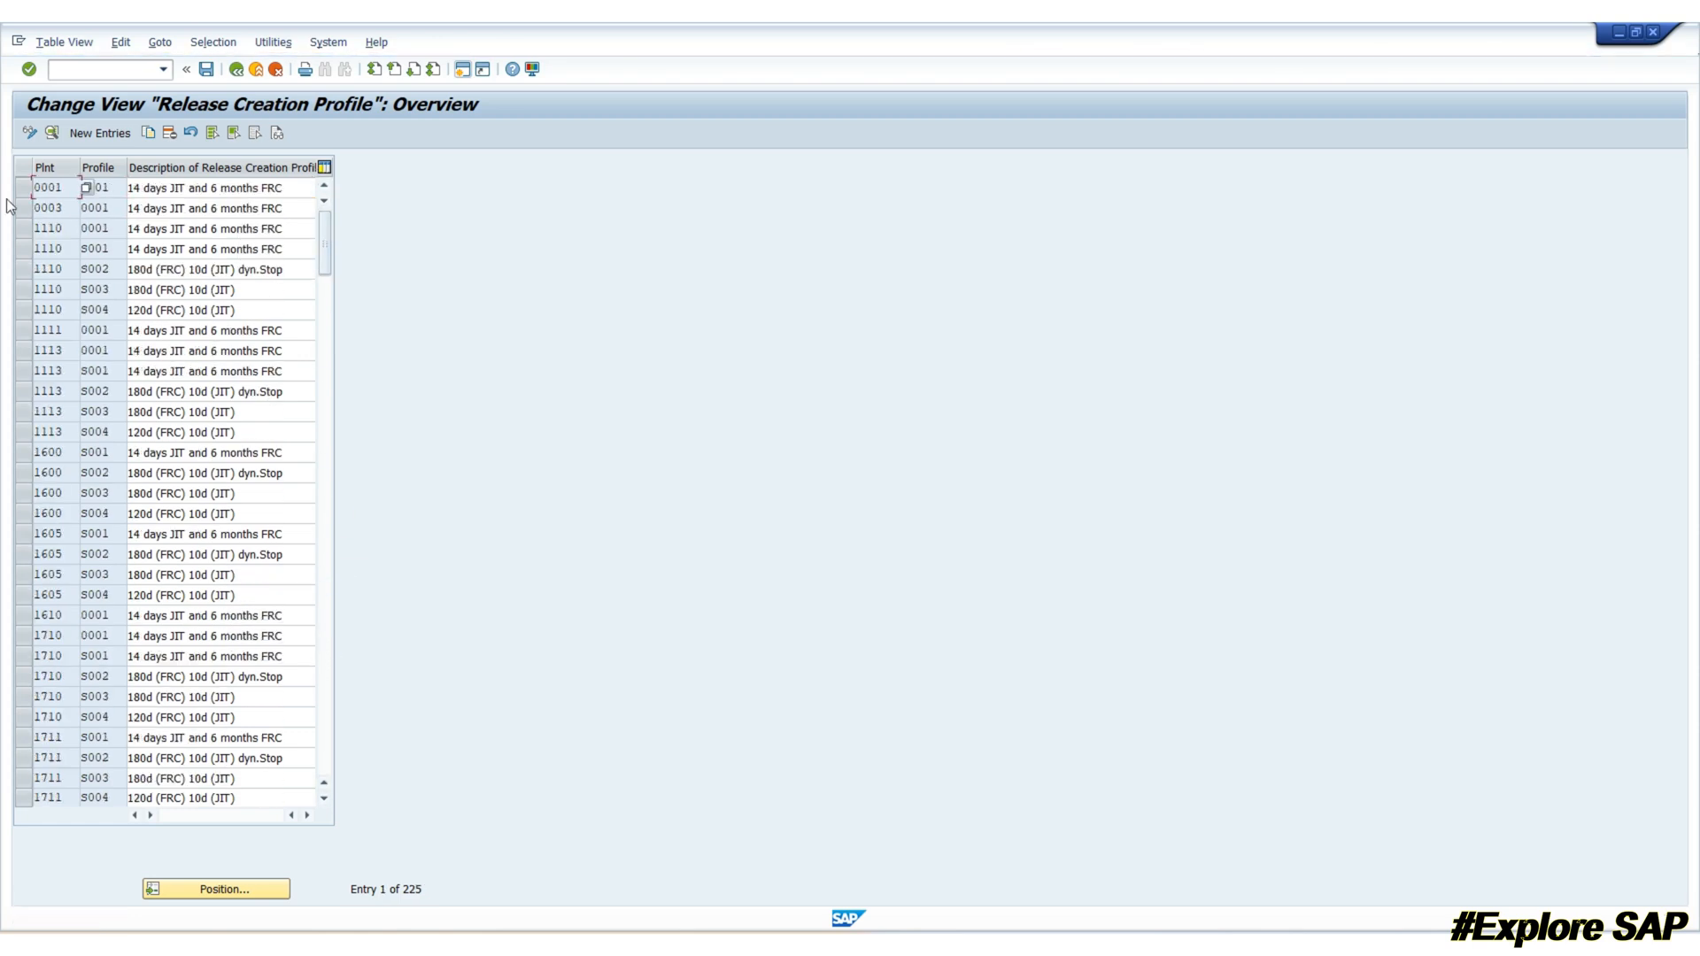
click(111, 186)
double_click(99, 185)
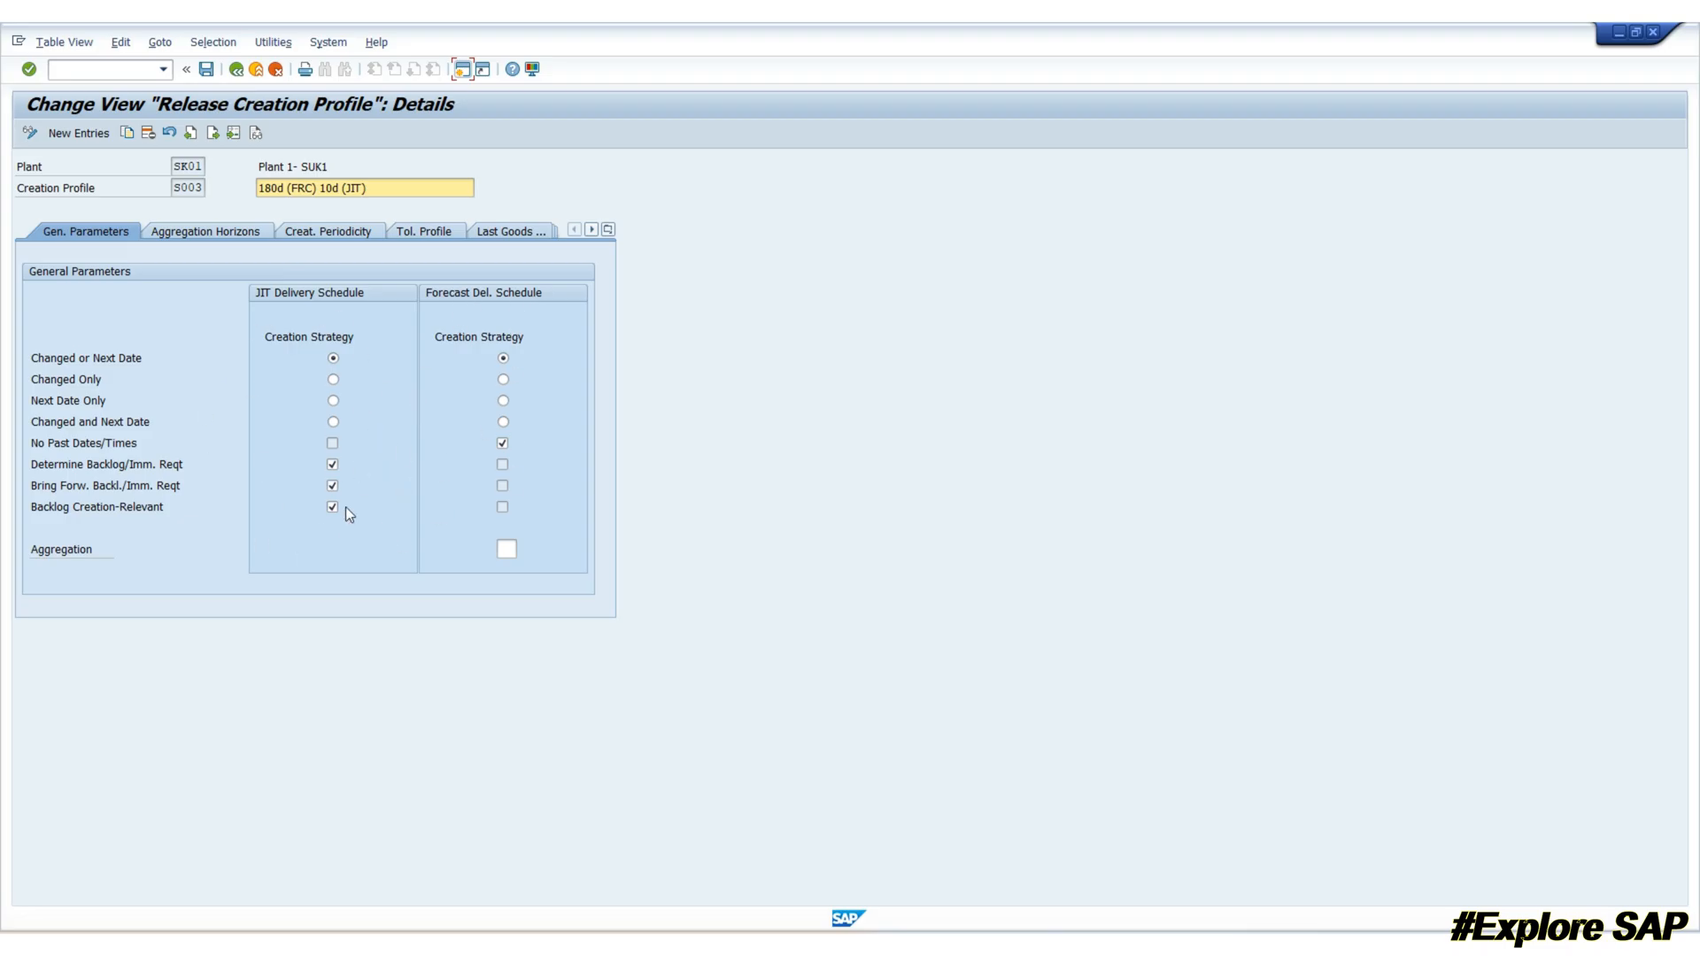
Step: Examine the aggregation horizons and creation periodicity of profile S003 for JIT and forecast delivery schedules
click(209, 228)
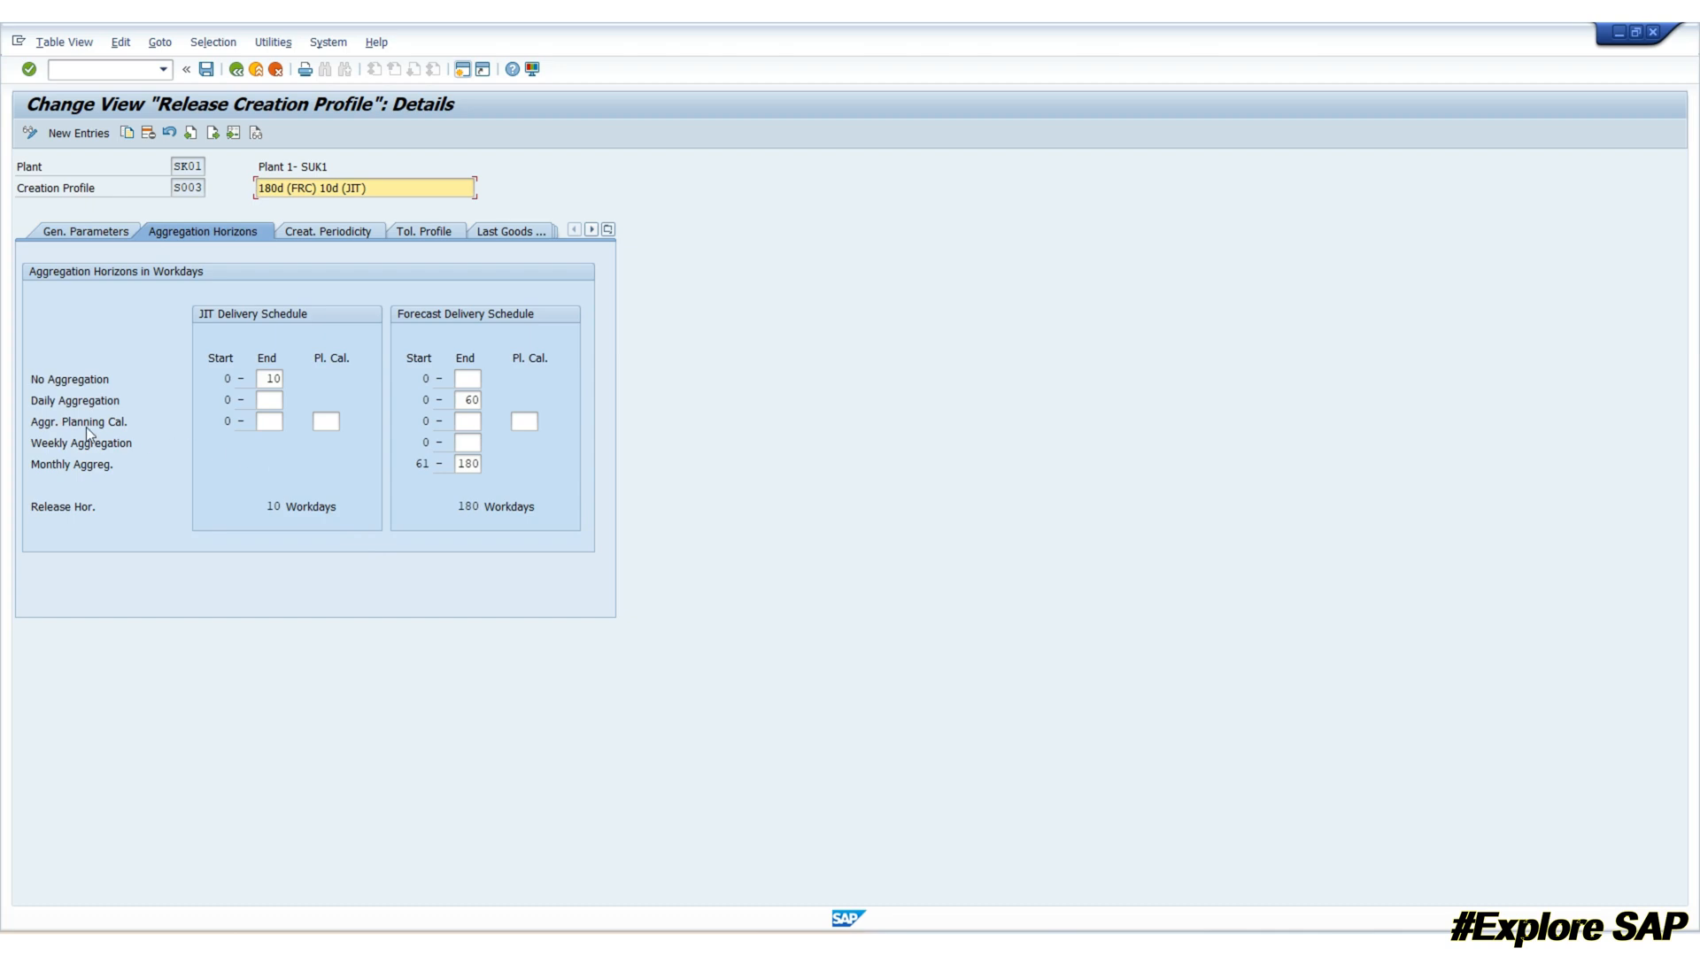
click(273, 397)
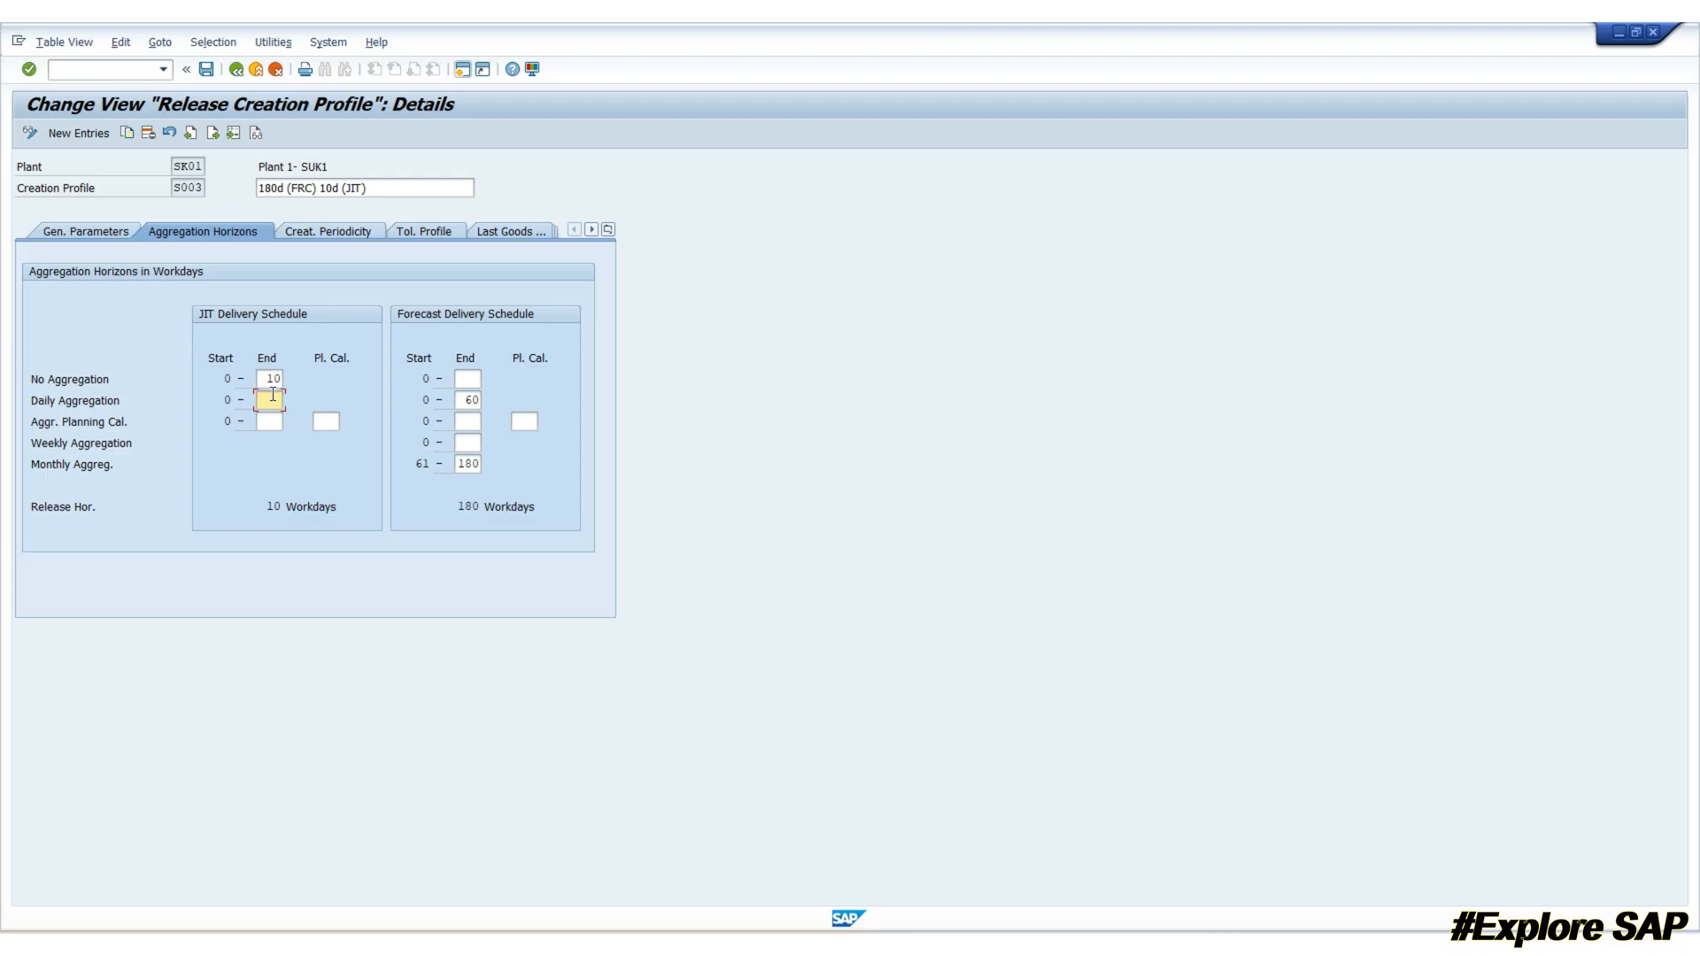
click(270, 418)
click(344, 231)
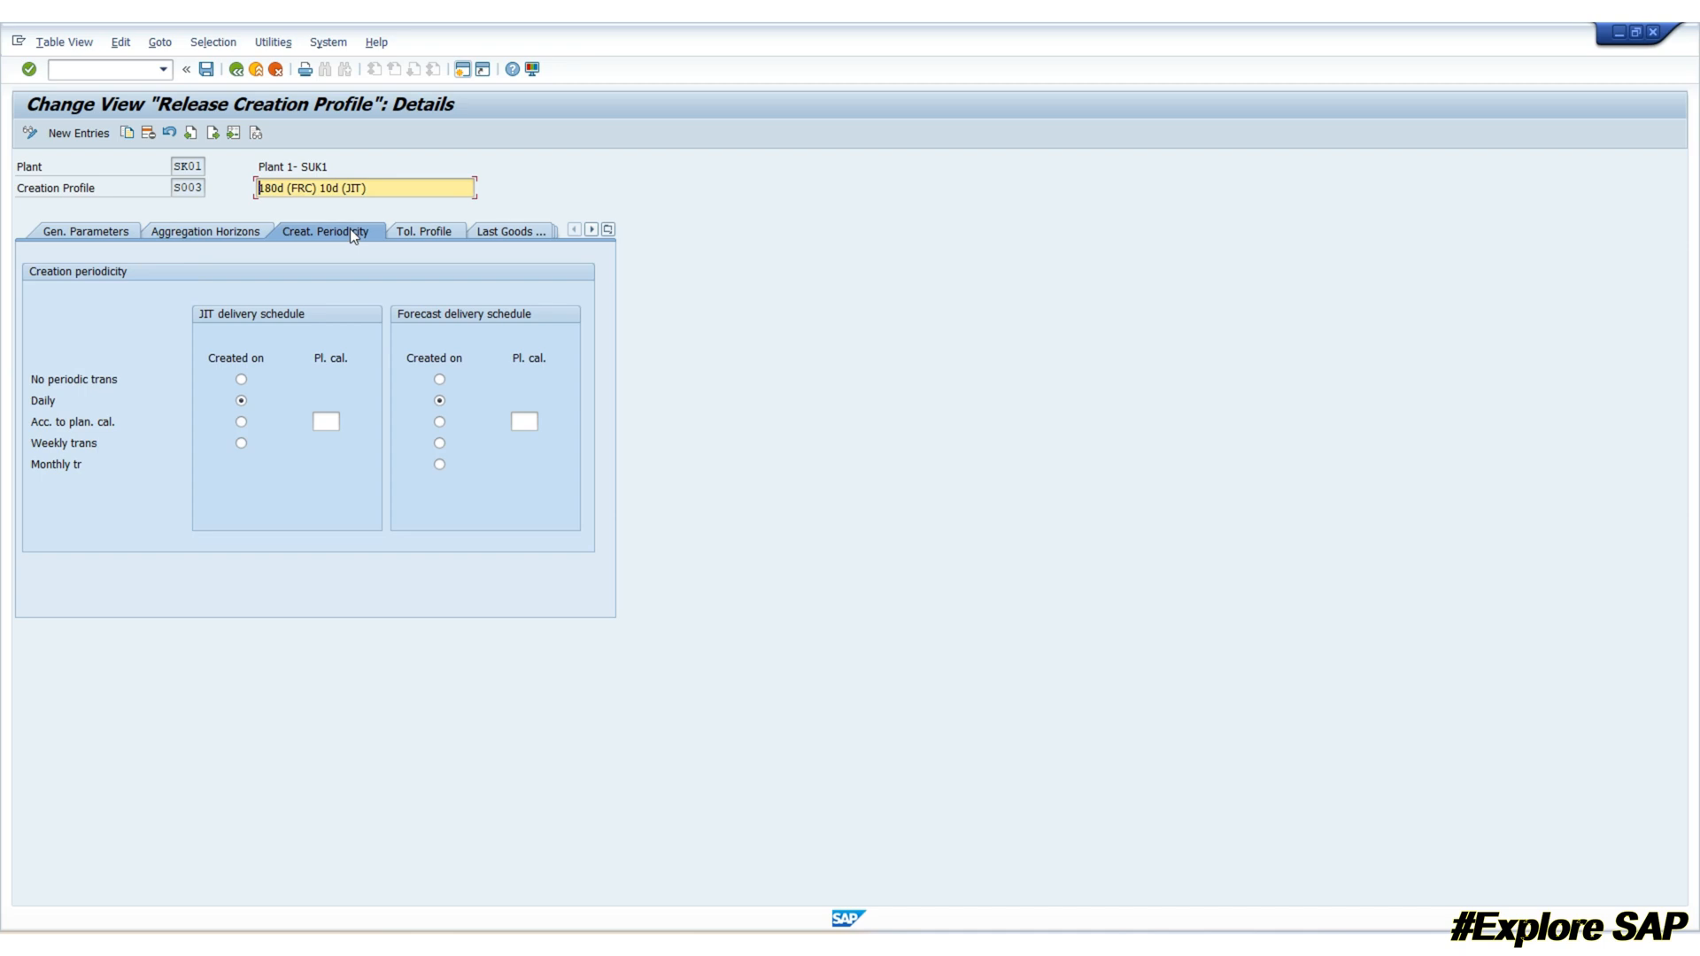
click(228, 234)
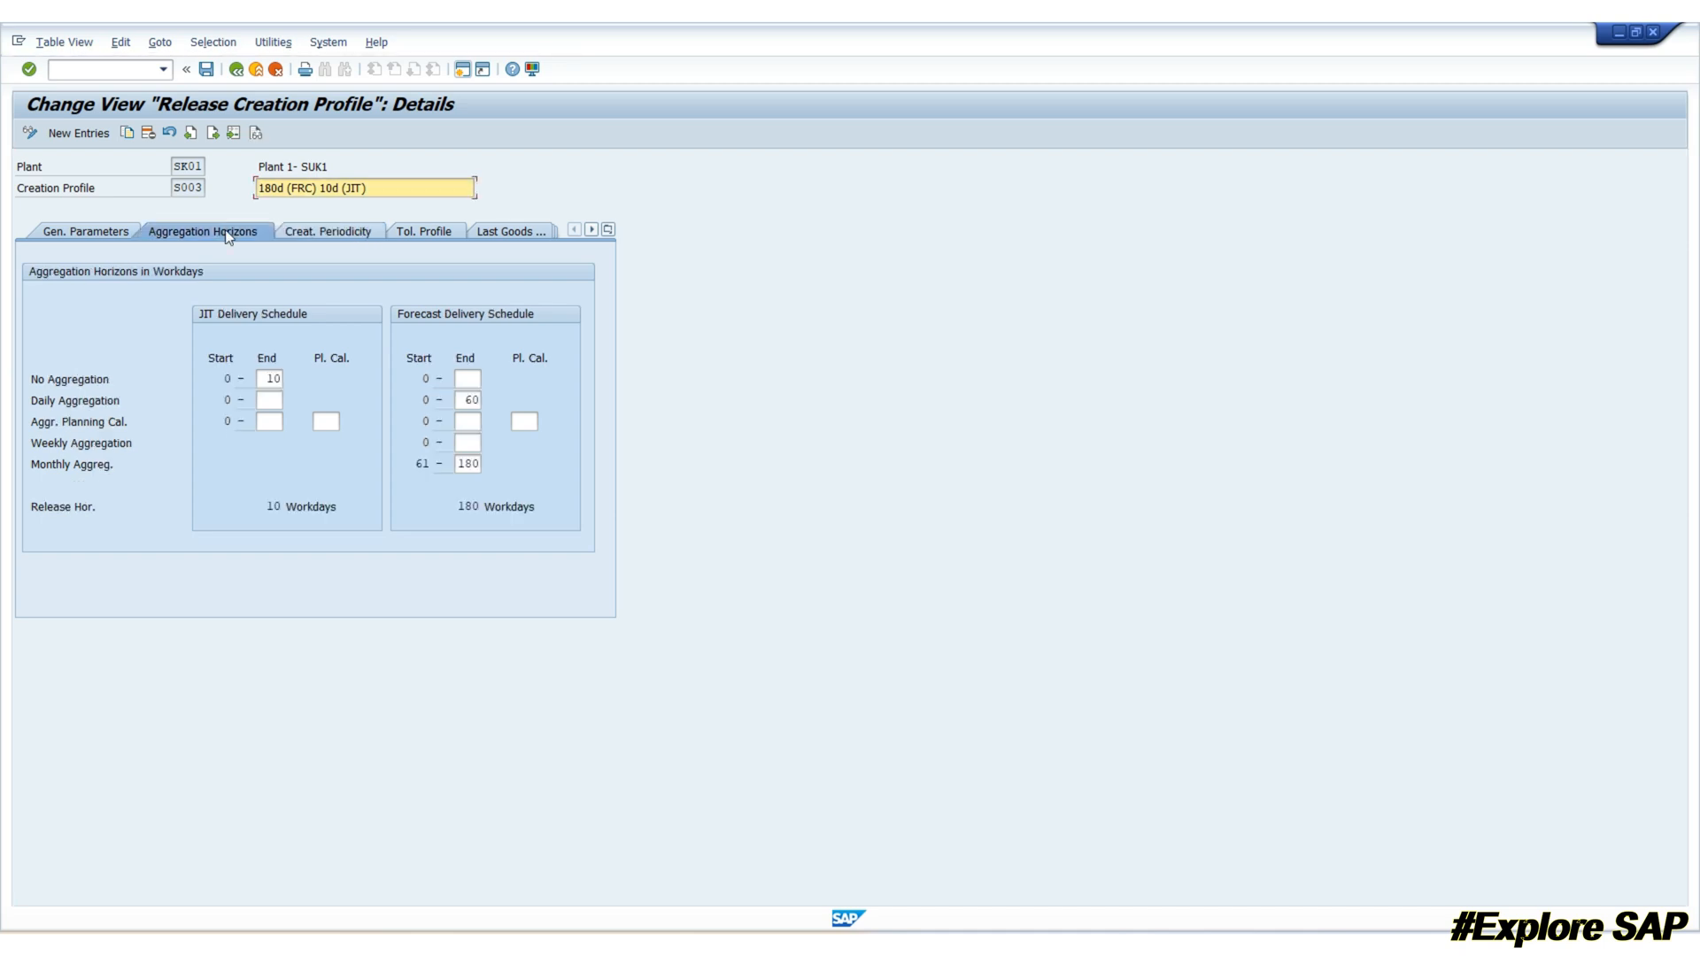
Step: Examine the tolerance, last goods receipts, Internet and Smart Forms print settings of profile S003, ending at the general parameters
click(411, 232)
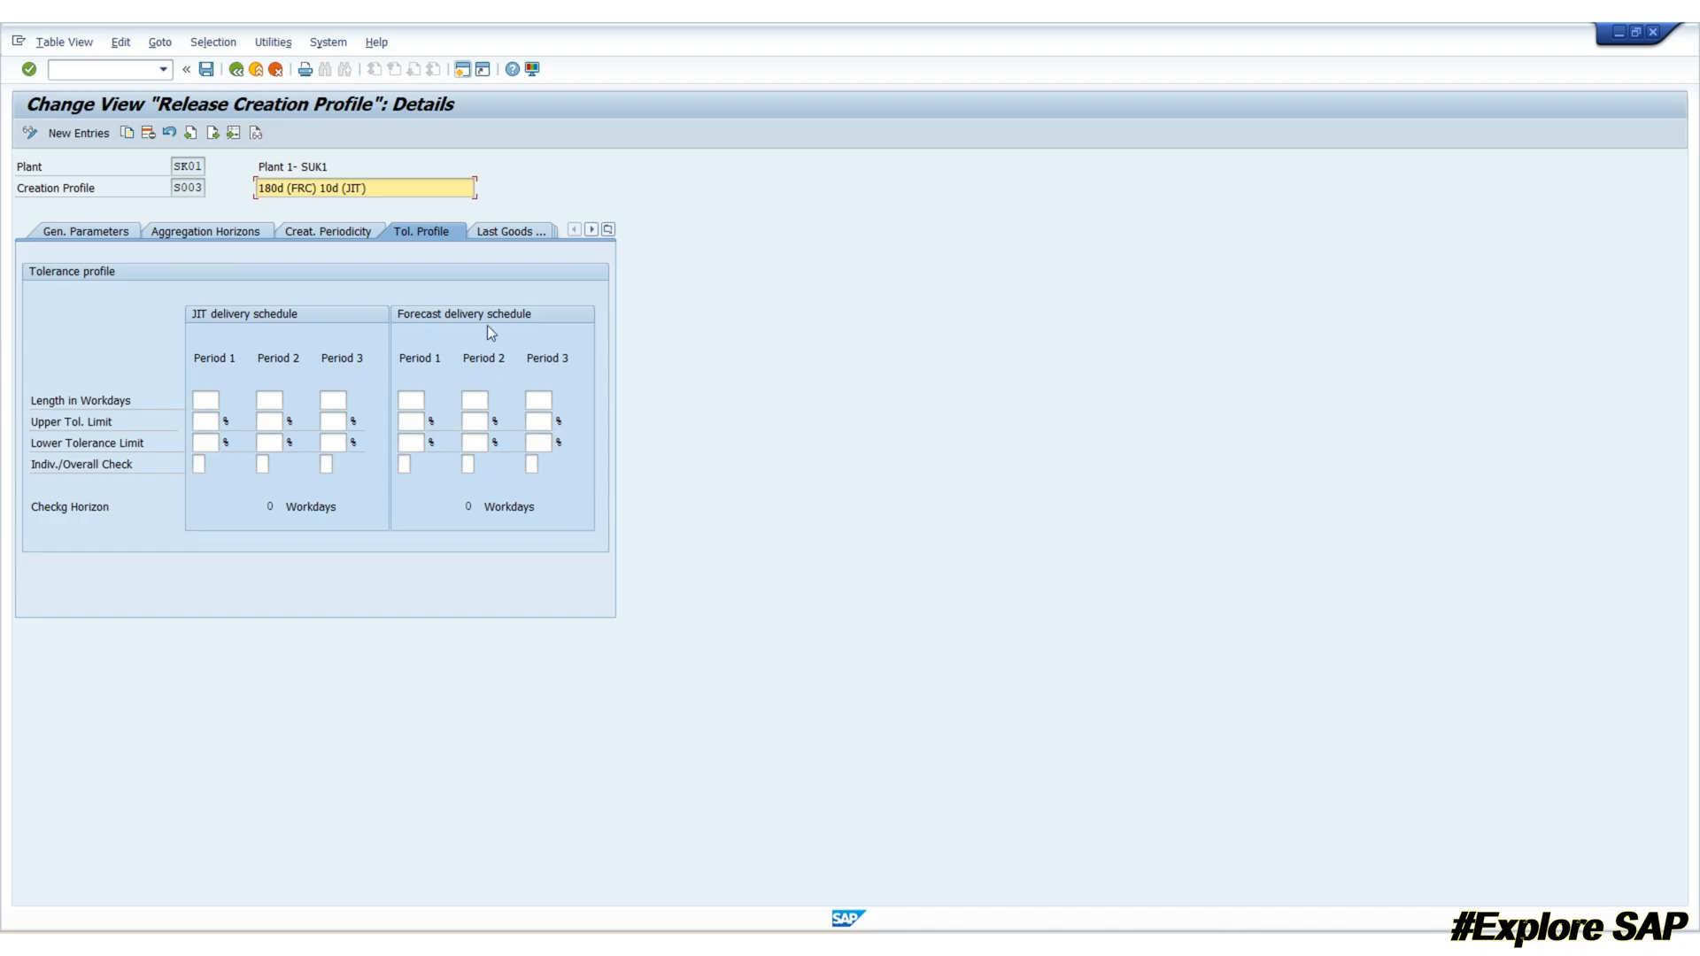
click(522, 236)
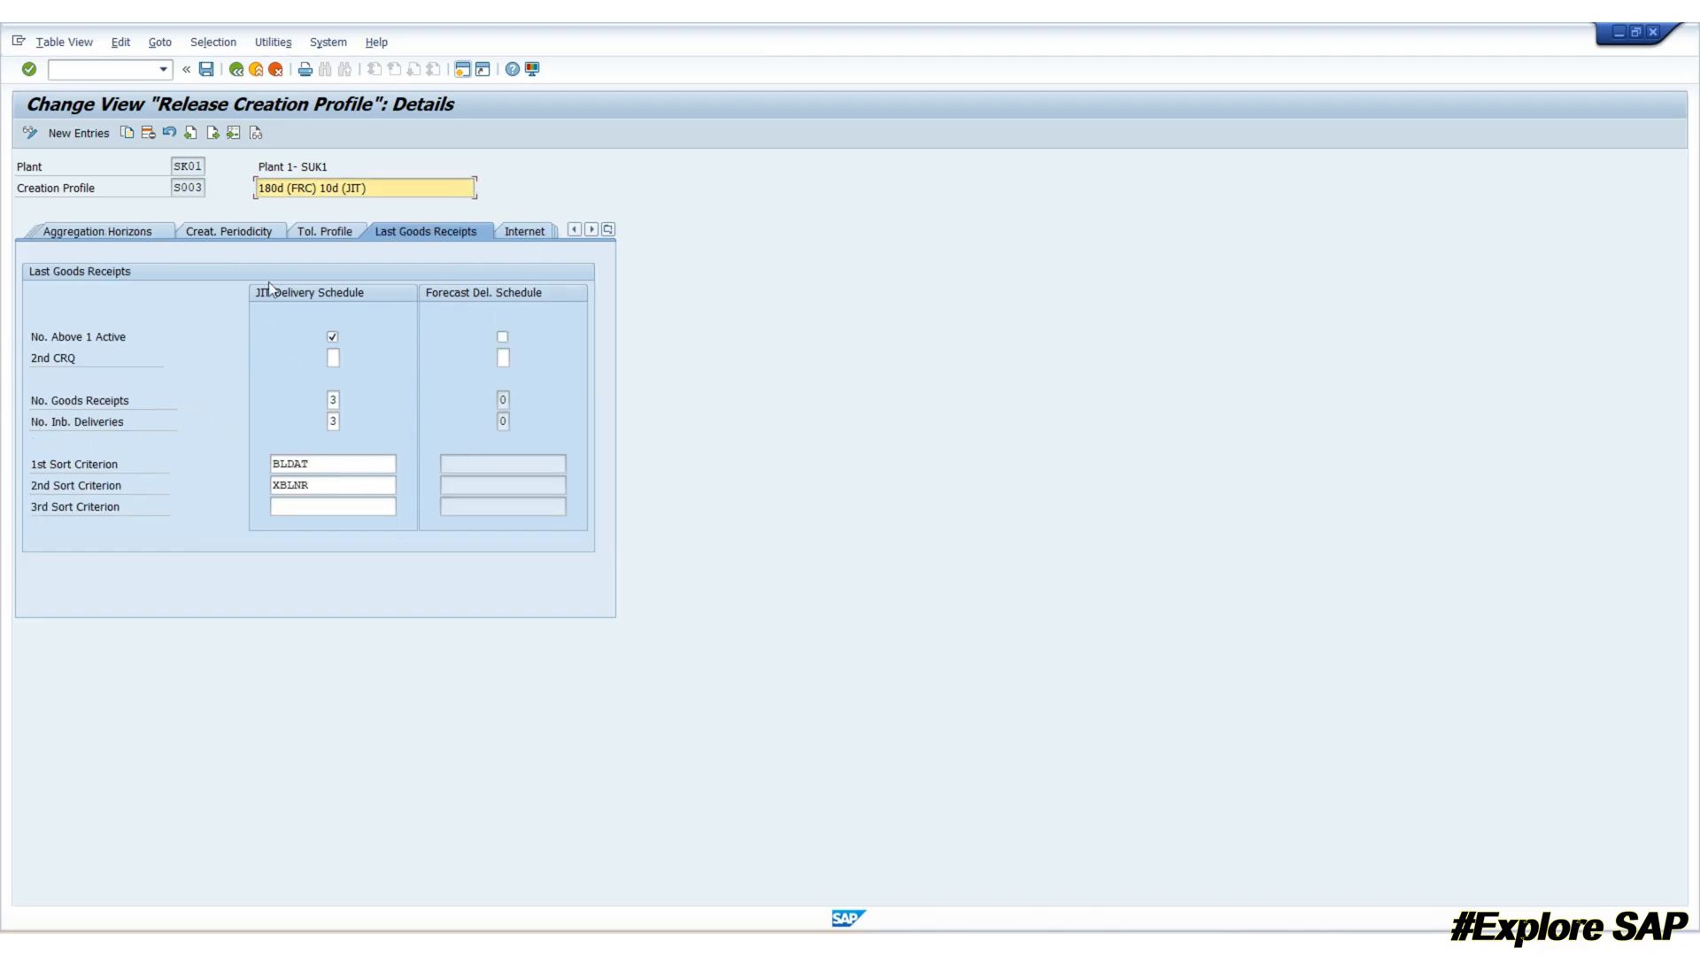
click(529, 232)
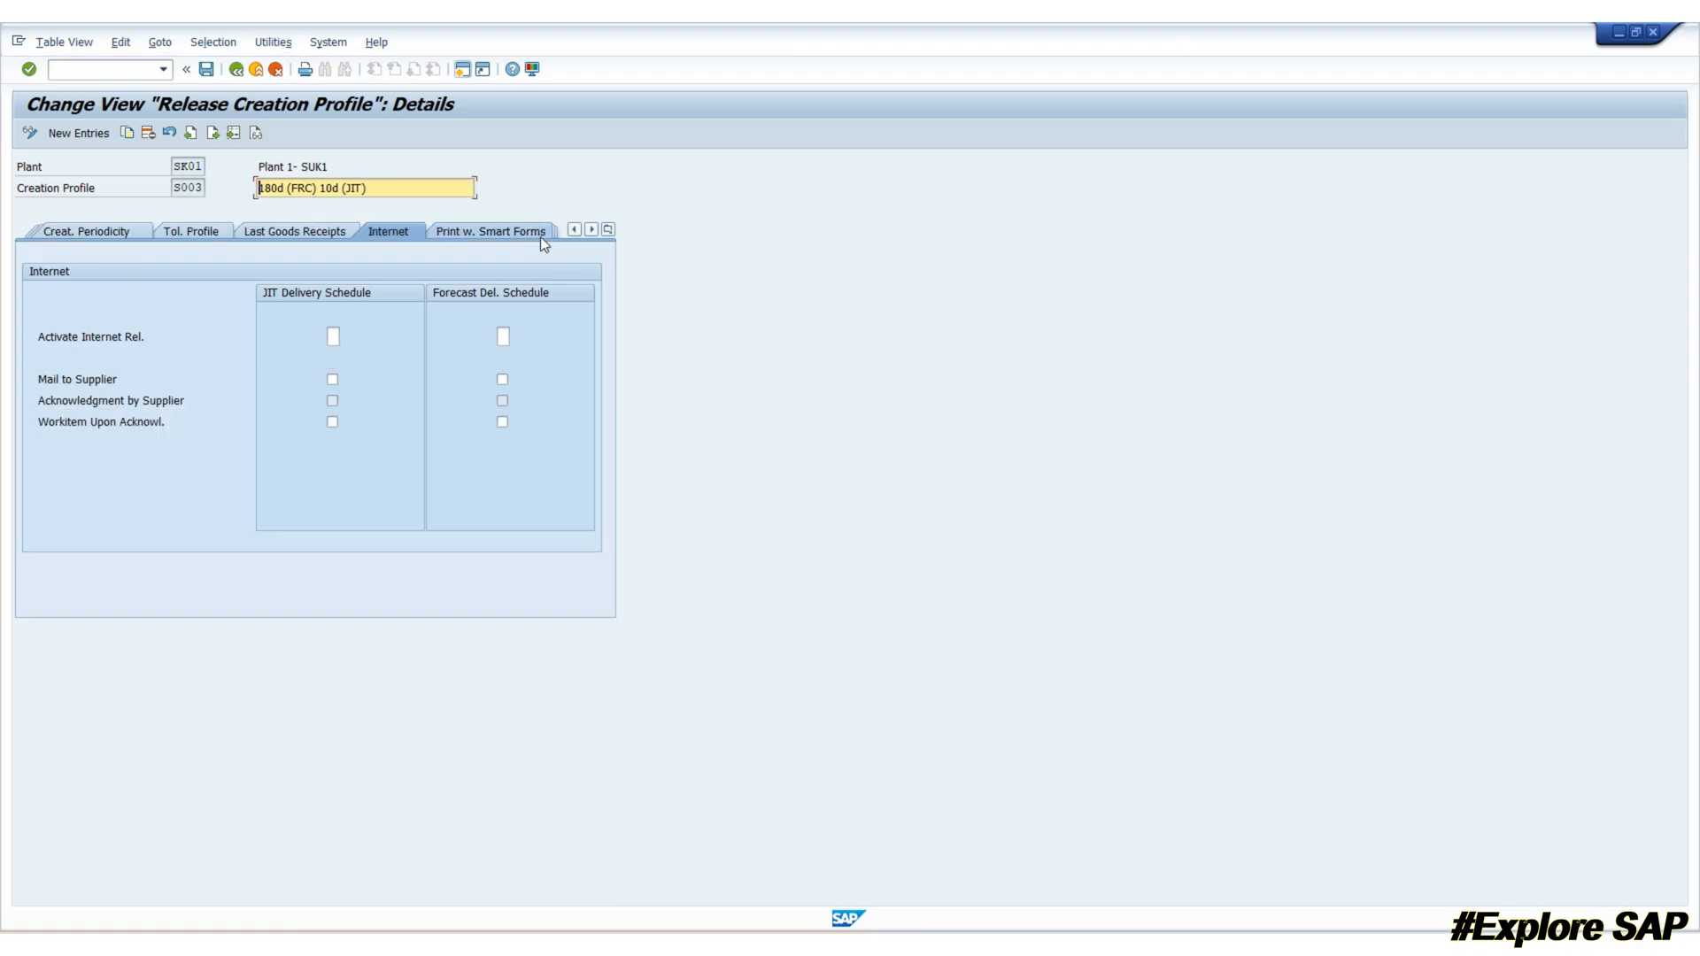
click(526, 232)
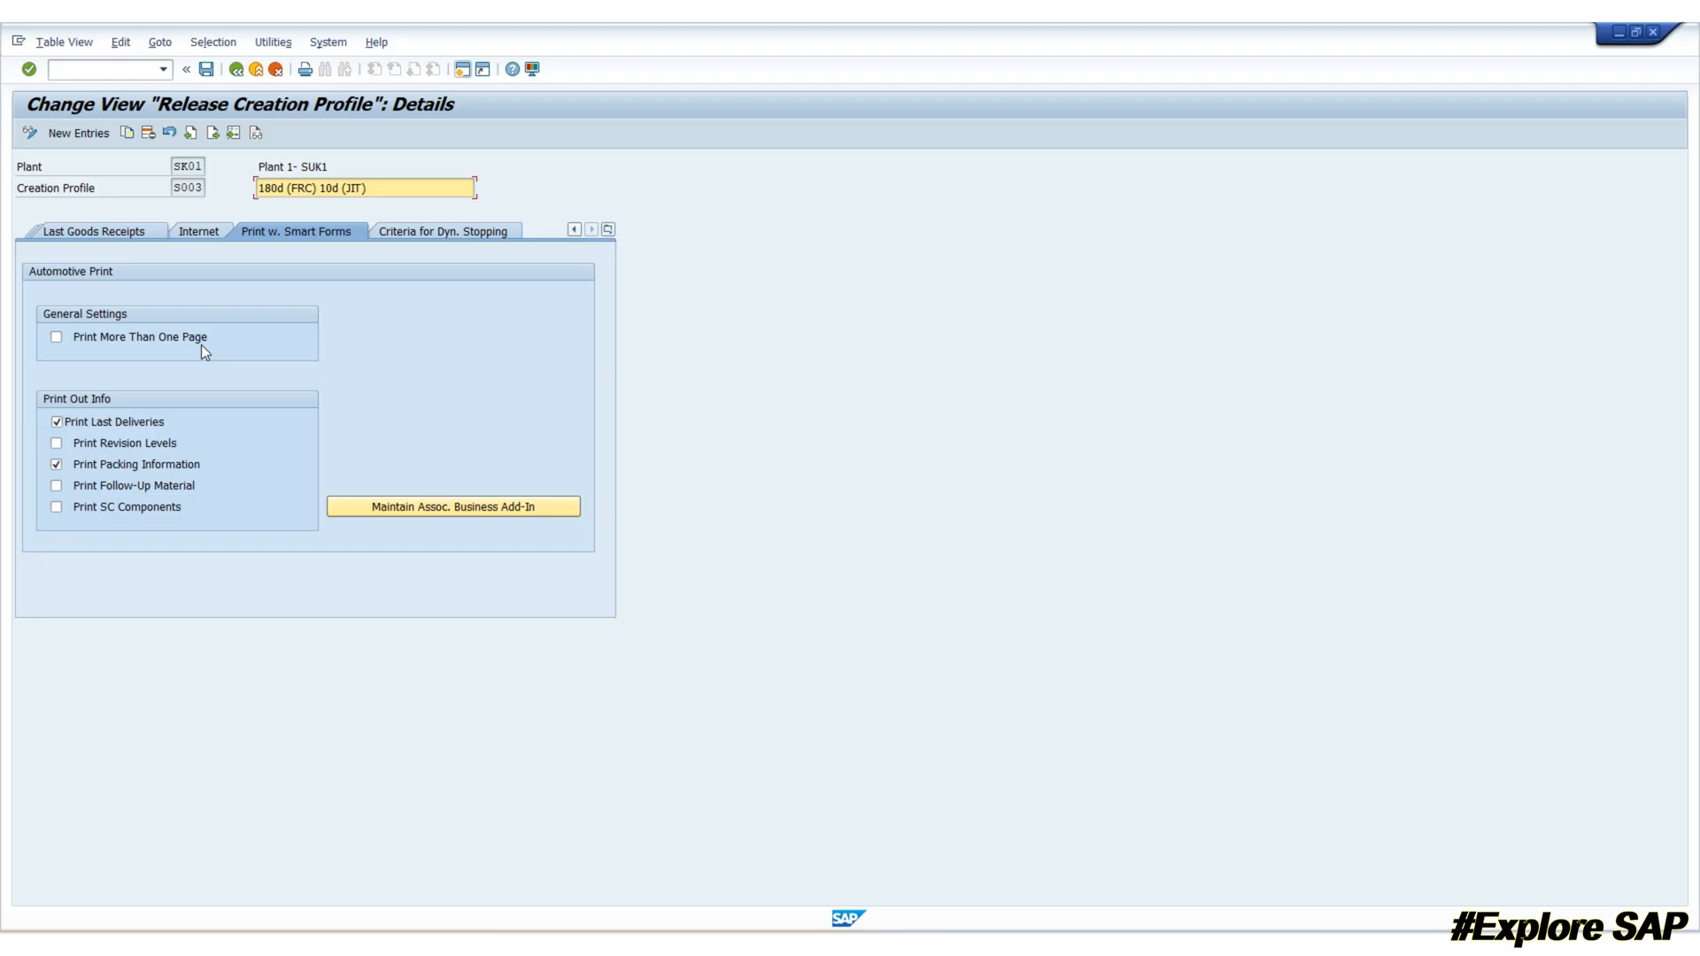
click(609, 229)
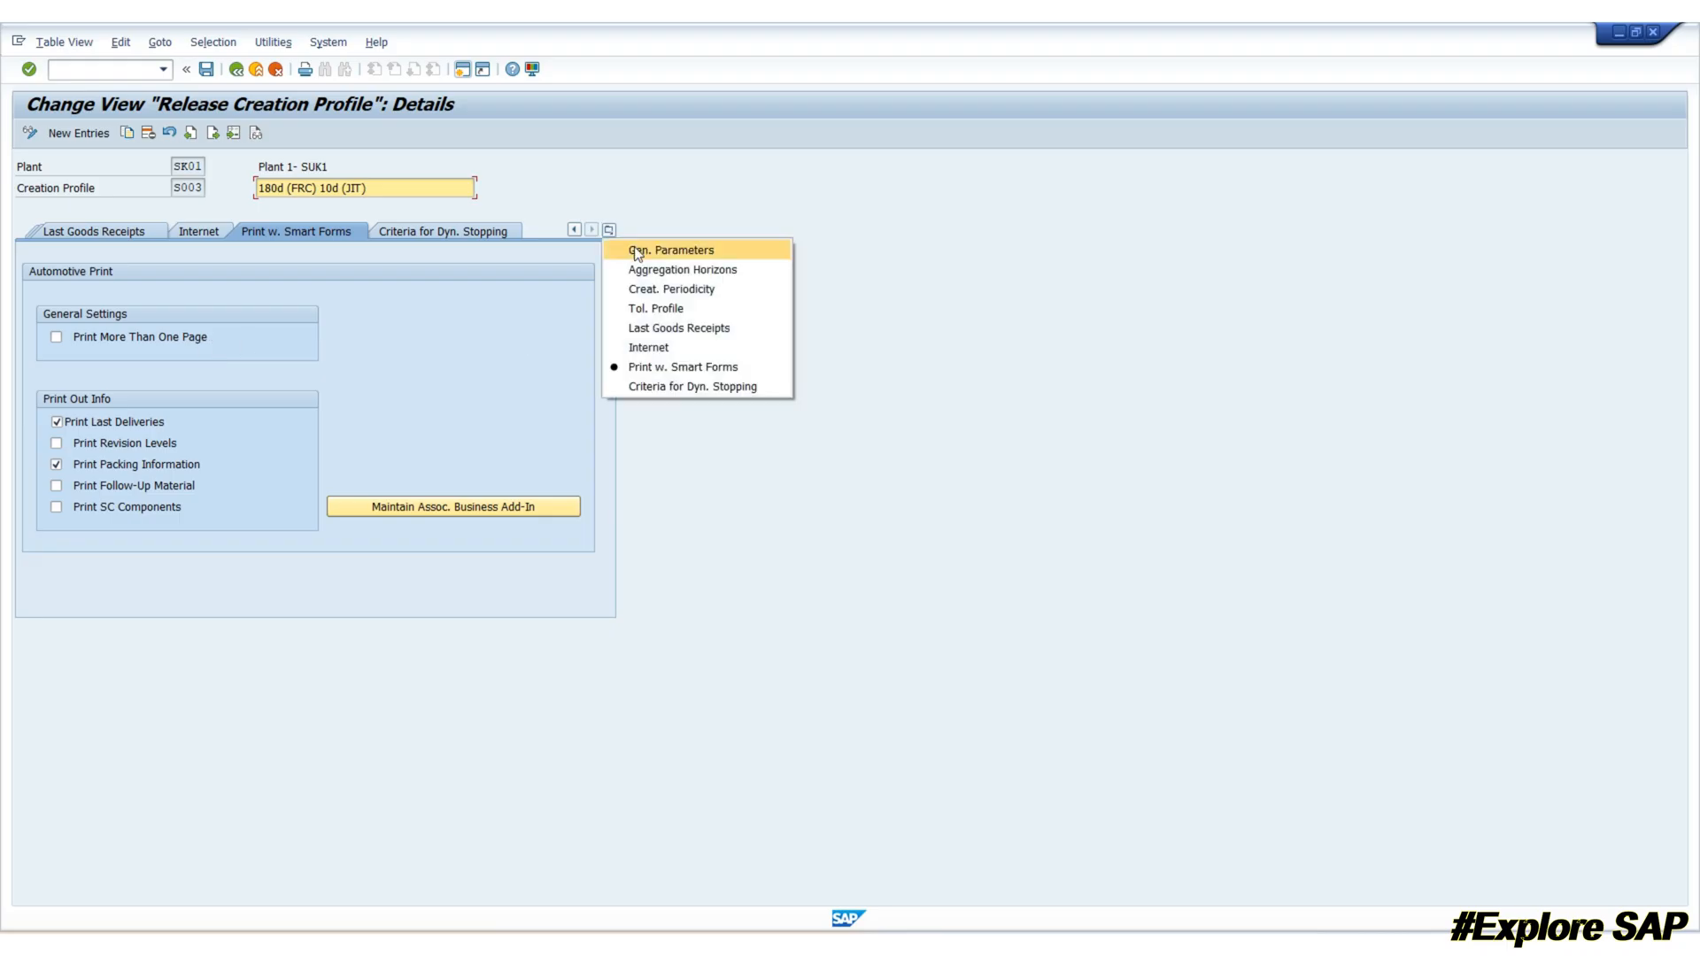
click(638, 252)
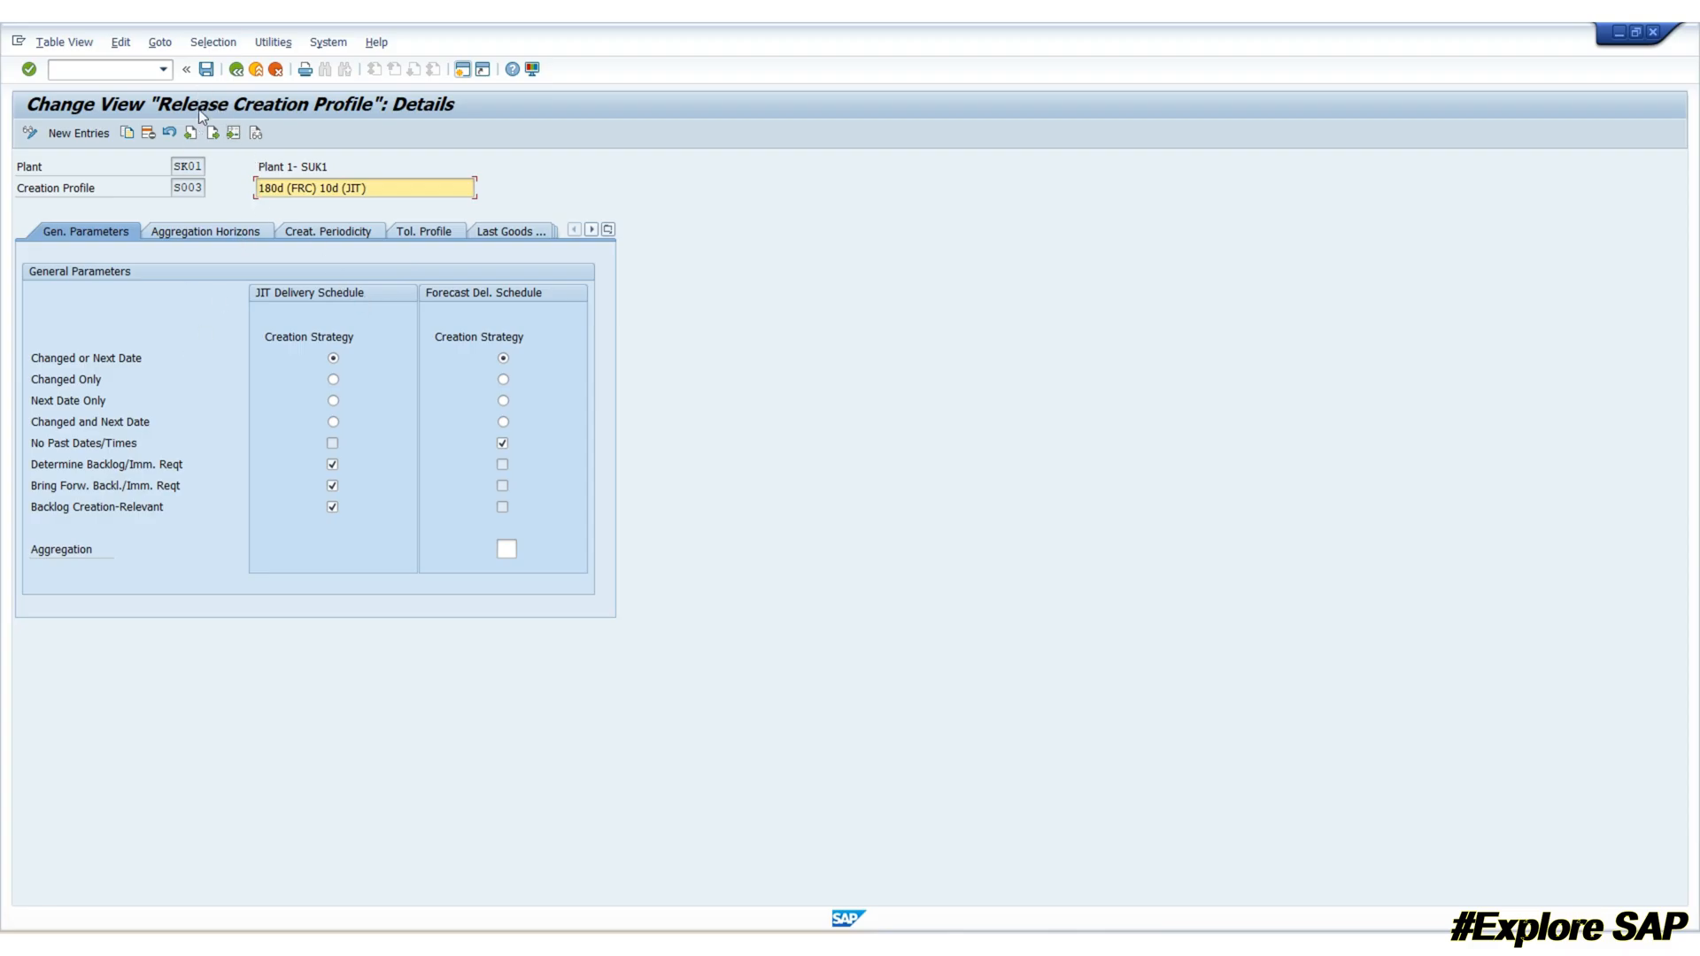
Step: Return to the release creation profile overview, check the SK01 and SK02 entries, and save
click(238, 77)
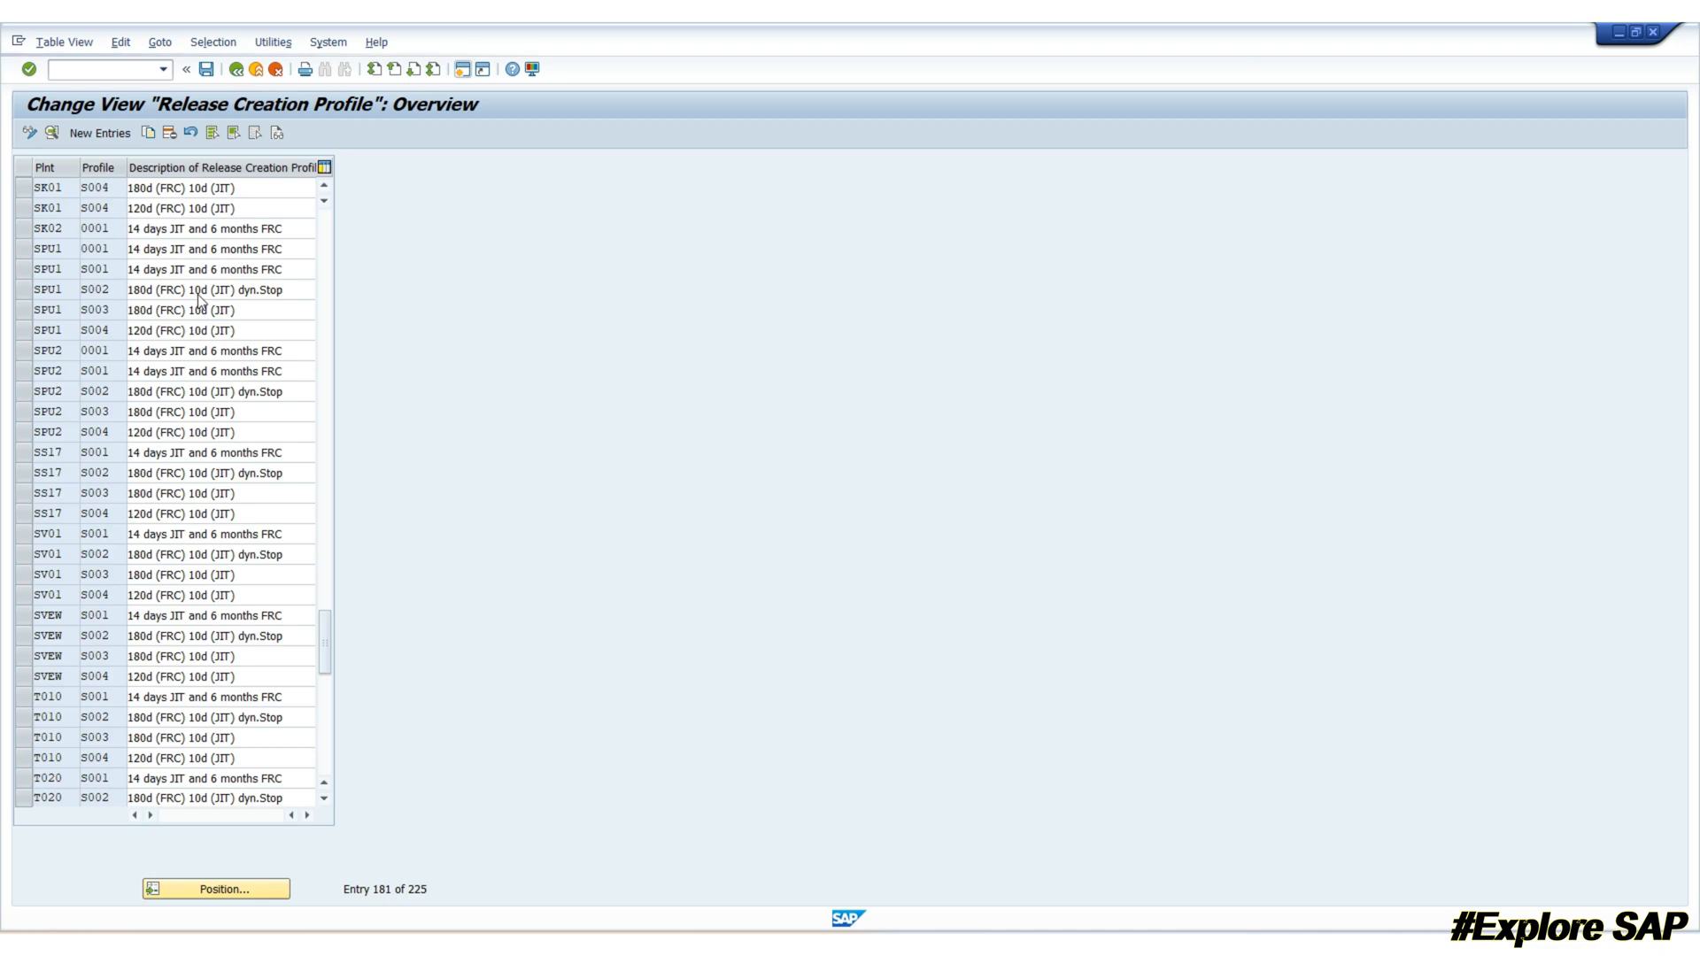
scroll(198, 290, up, 2)
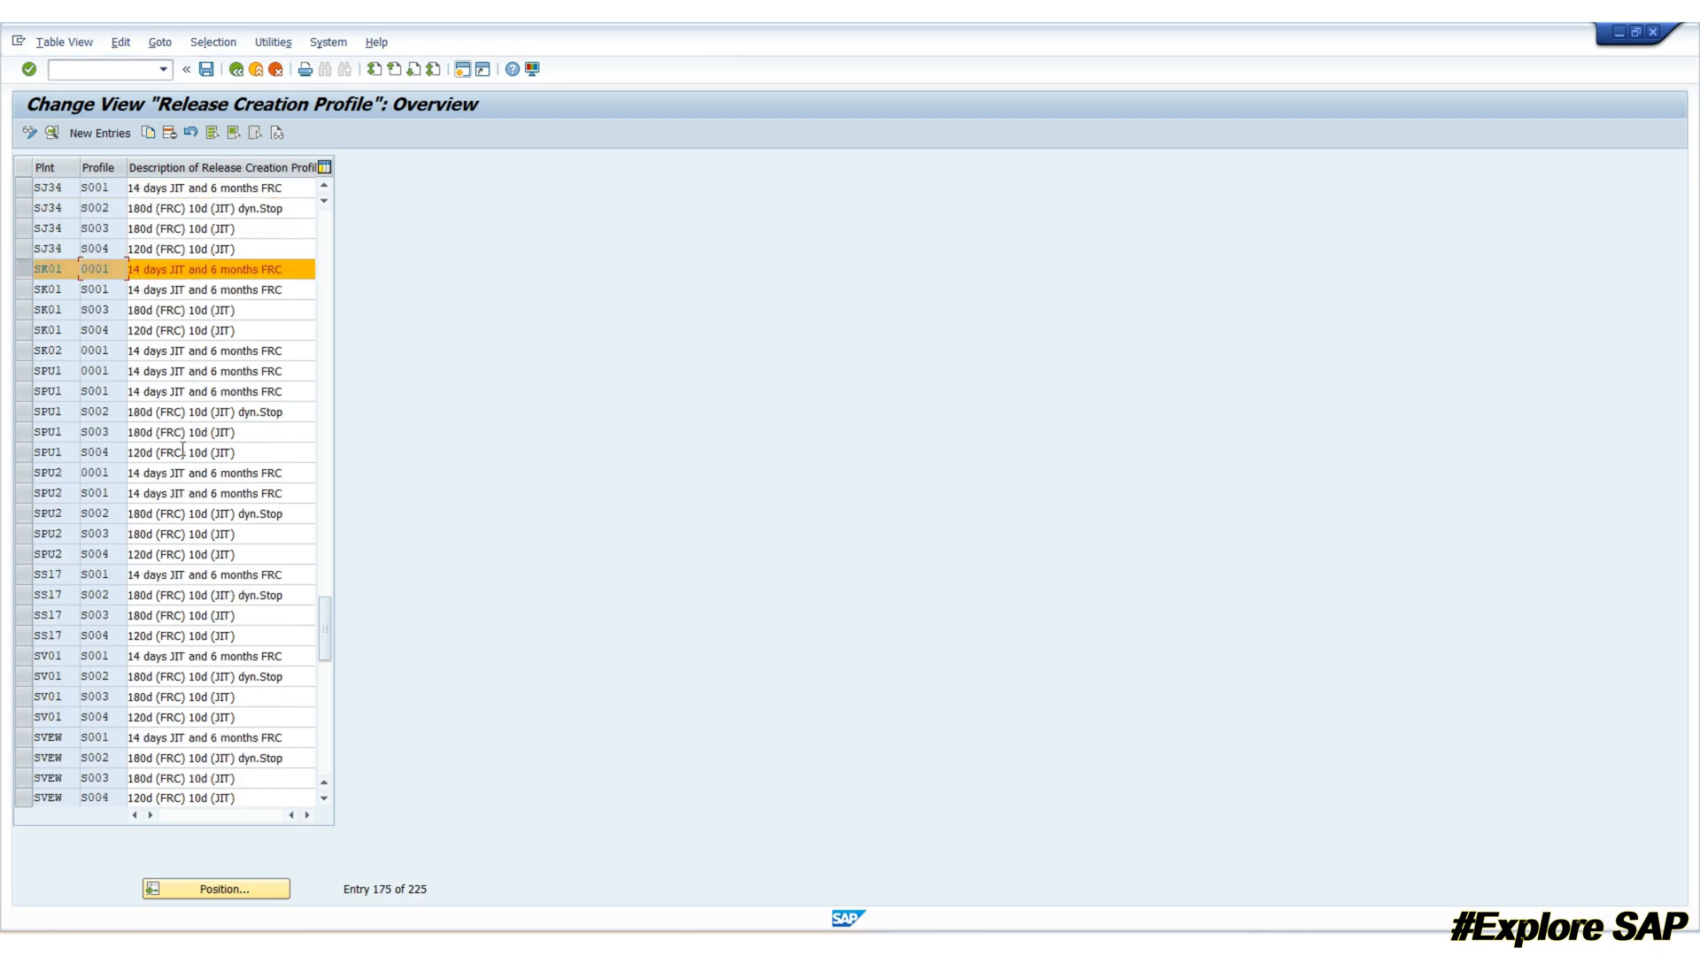
click(206, 70)
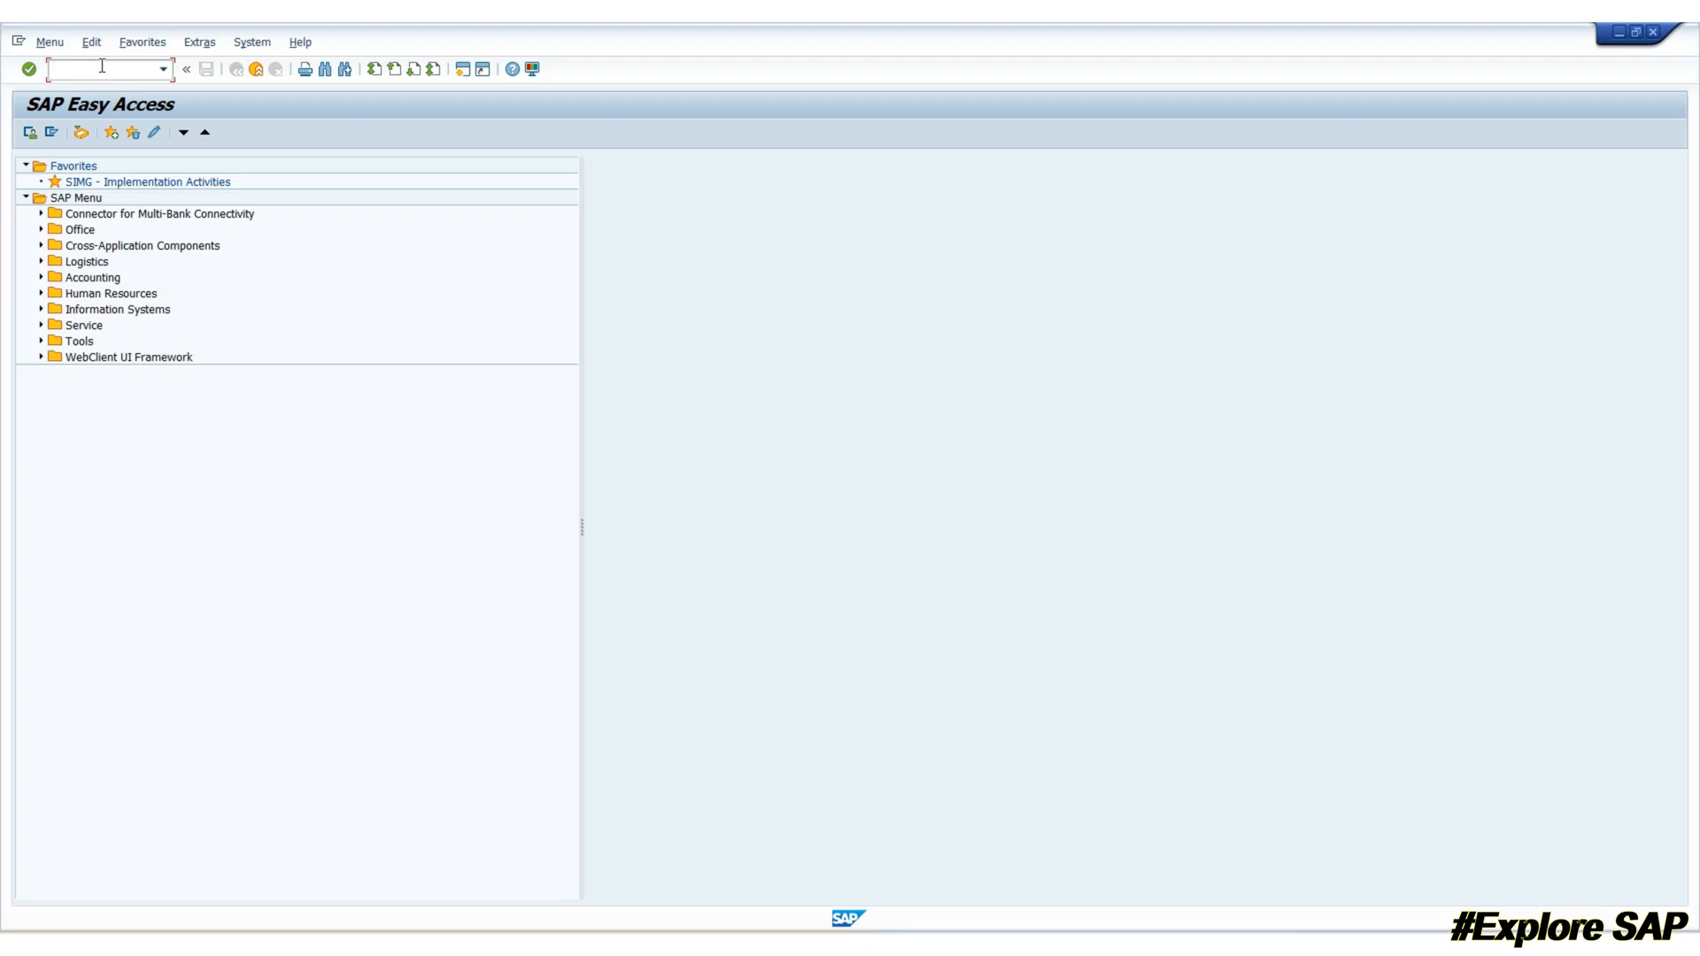
Step: Start transaction BP and find the organization JJ Smith & Co Ltd (Woodworking Machinery) by its supplier number
text(BP)
key(Return)
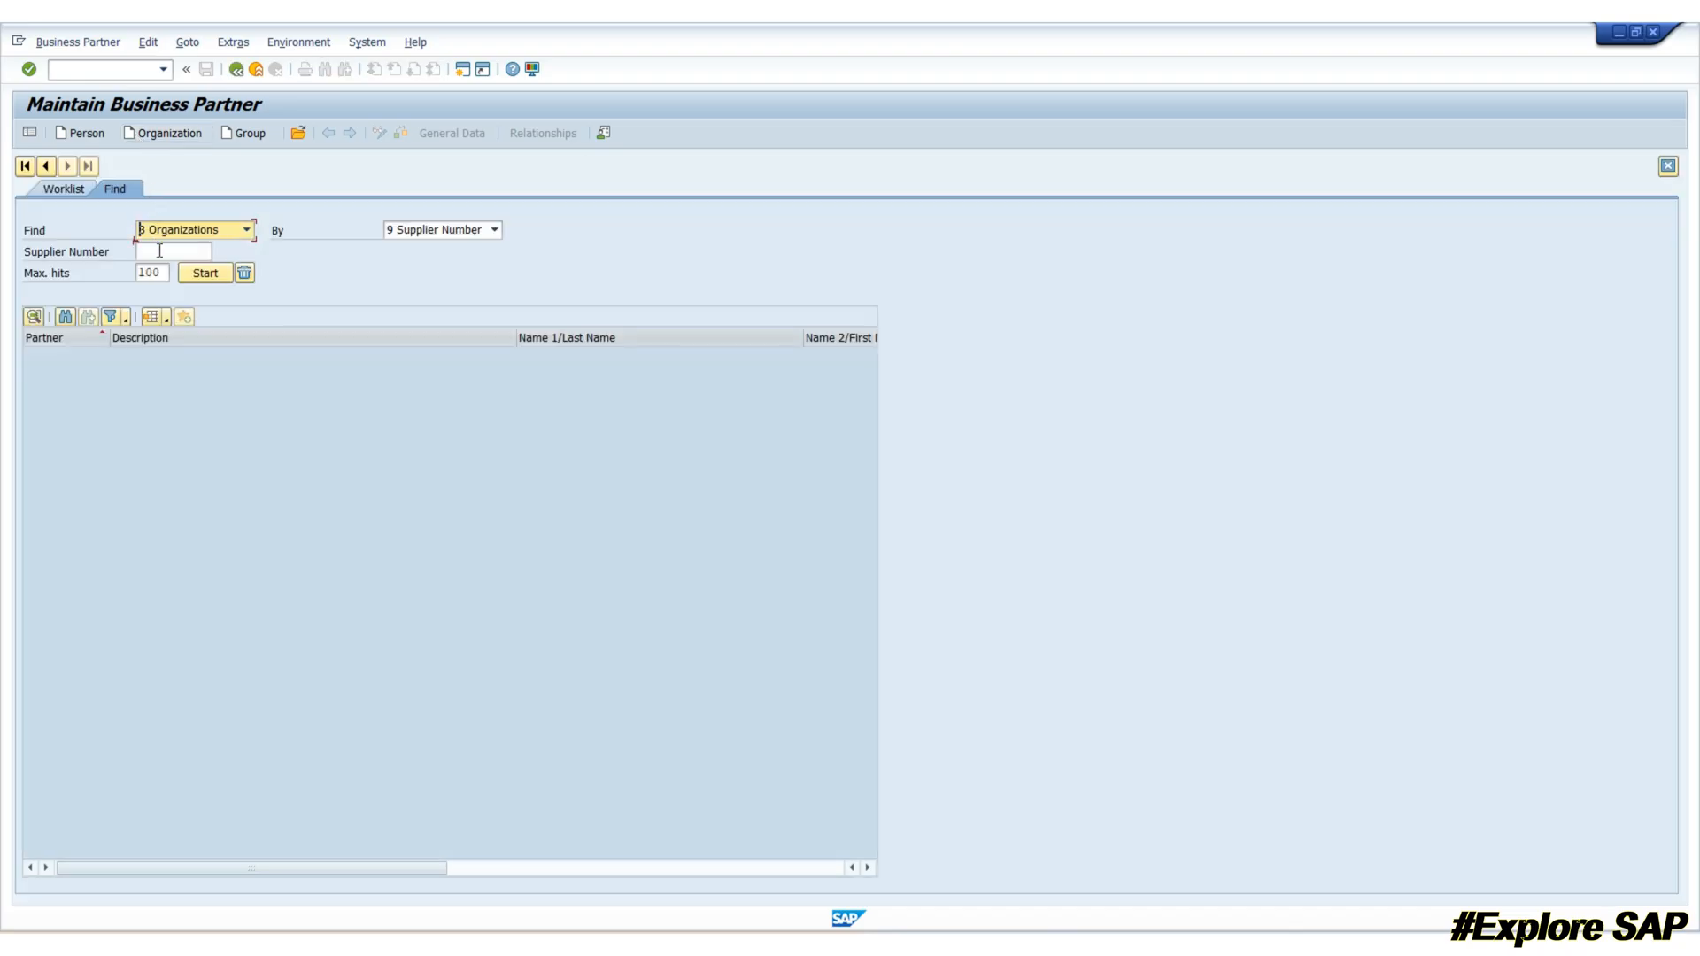
click(159, 251)
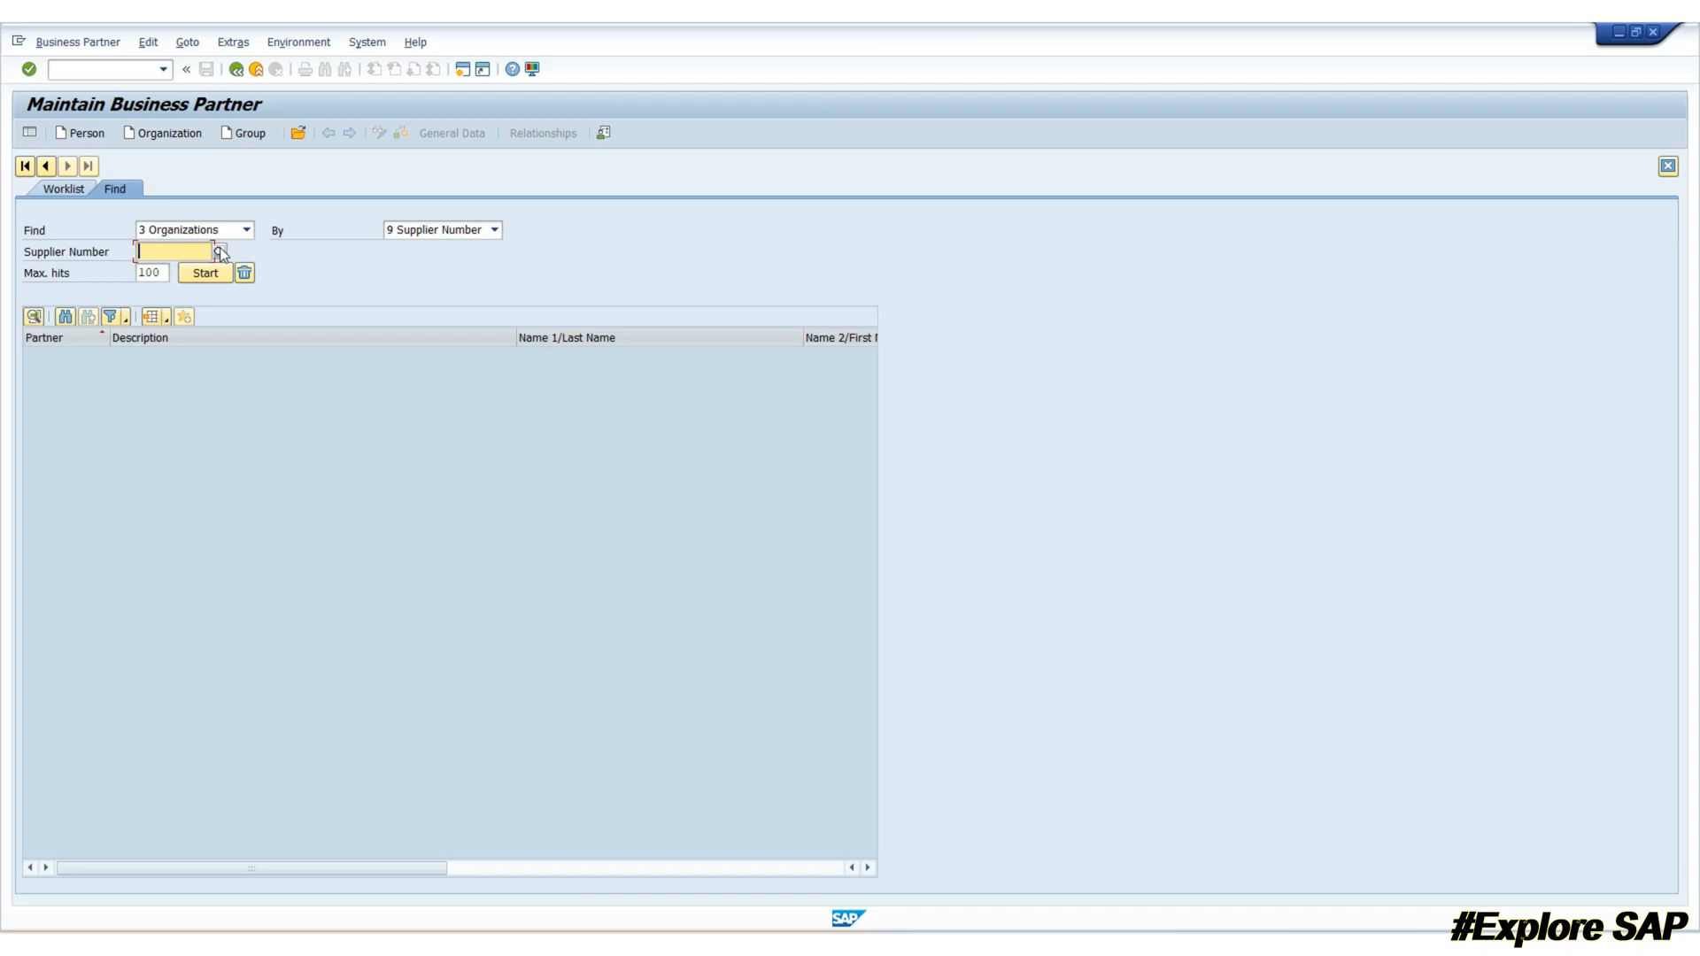
text(3001)
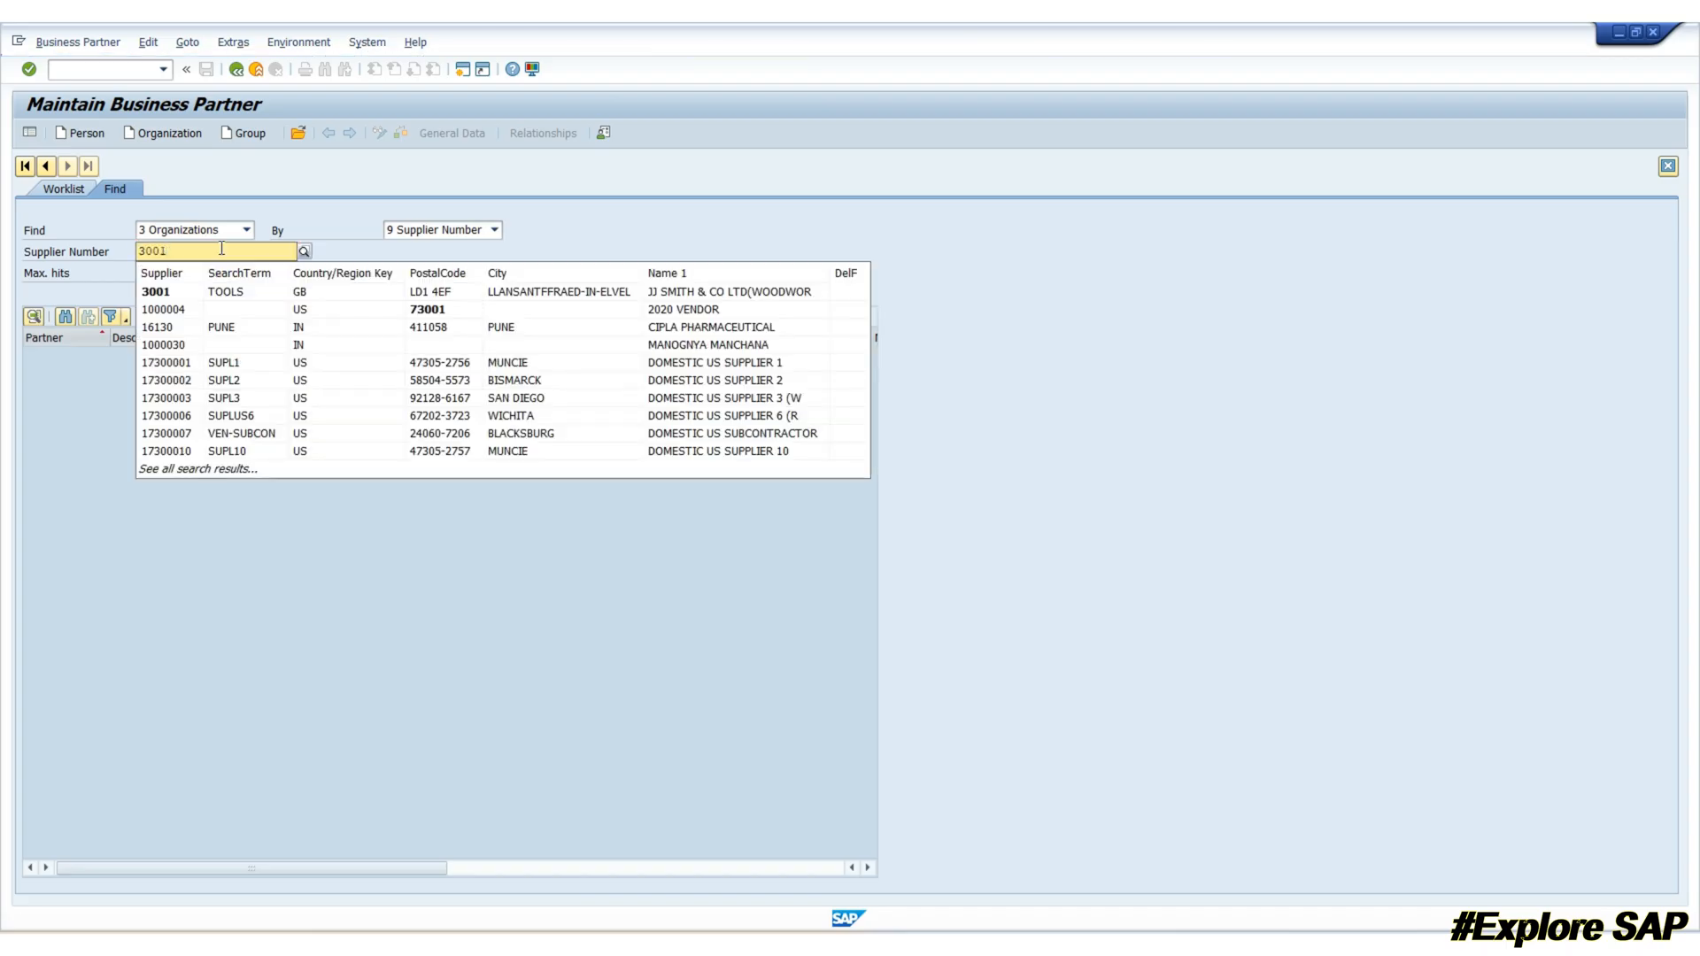
click(212, 300)
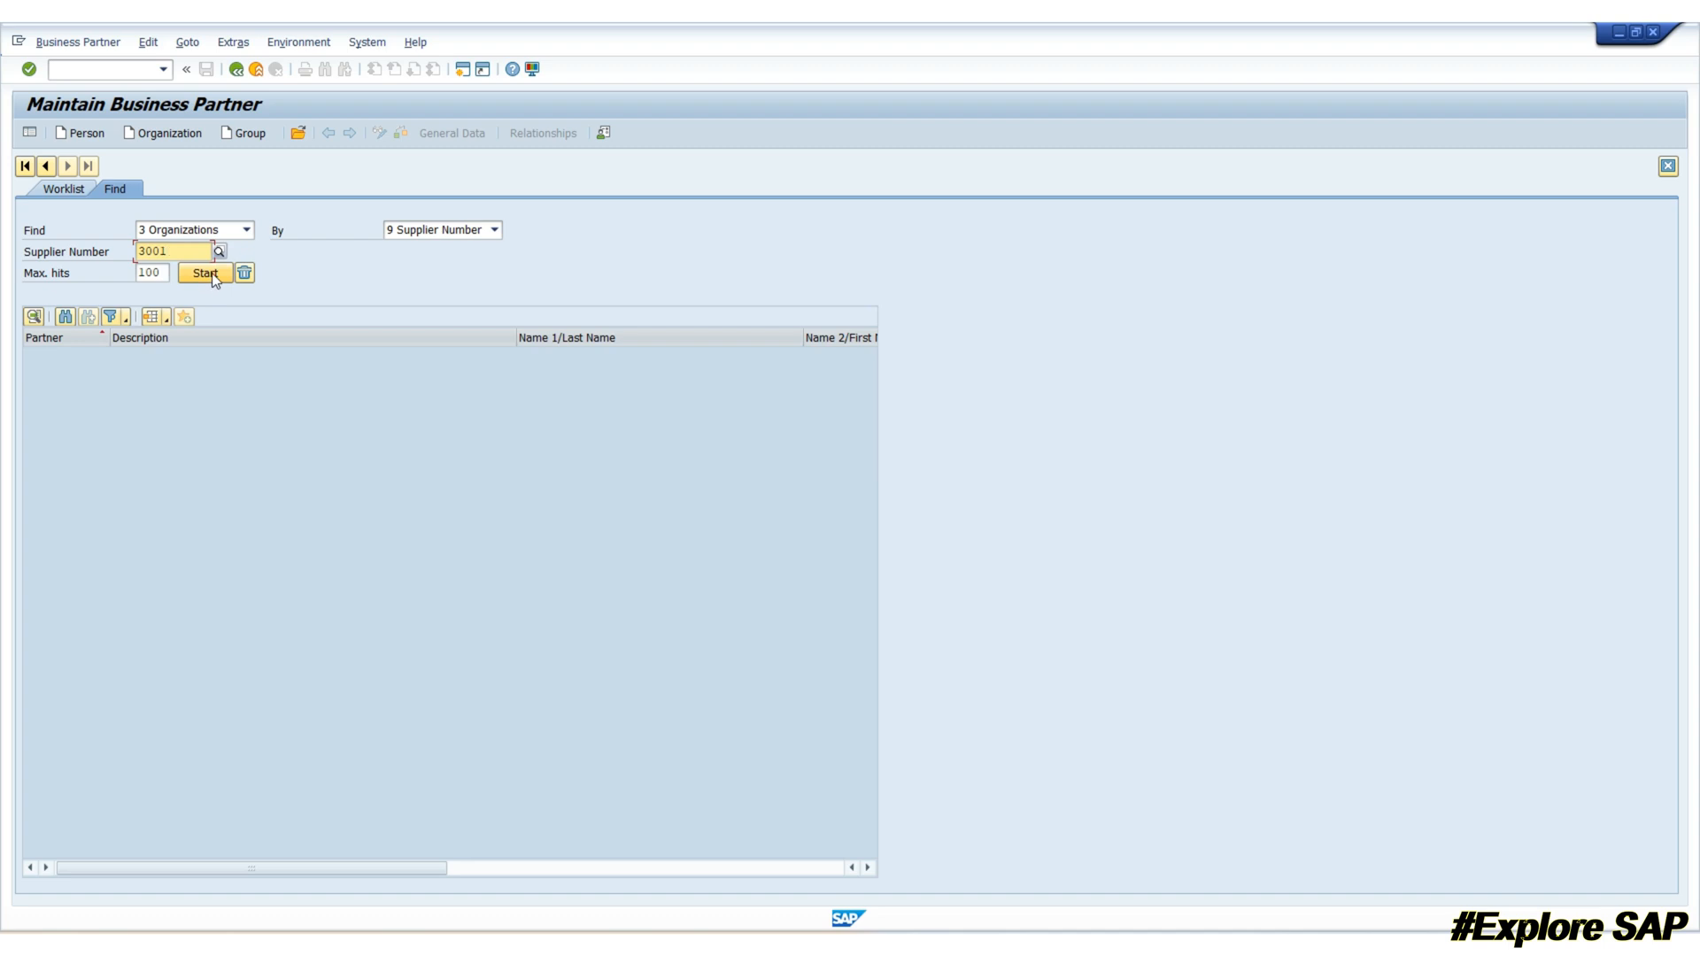
click(209, 274)
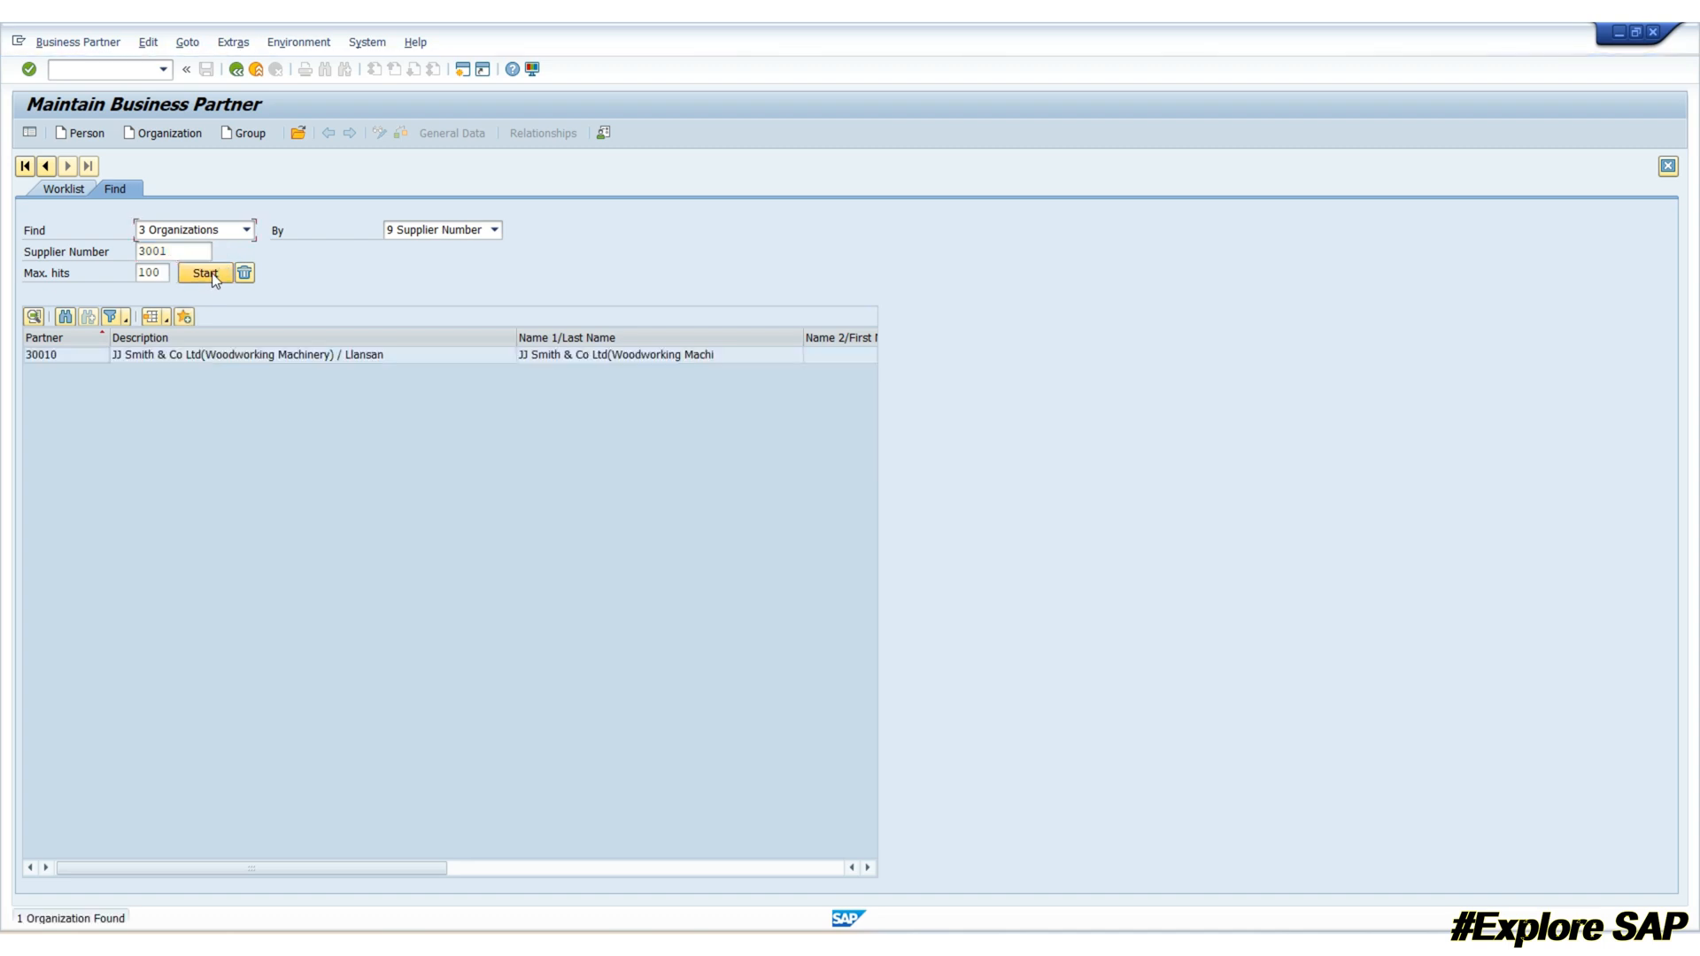
Step: Open the JJ Smith & Co Ltd record in the BP role FLVN01 Supplier and switch it to change mode
click(80, 354)
double_click(80, 354)
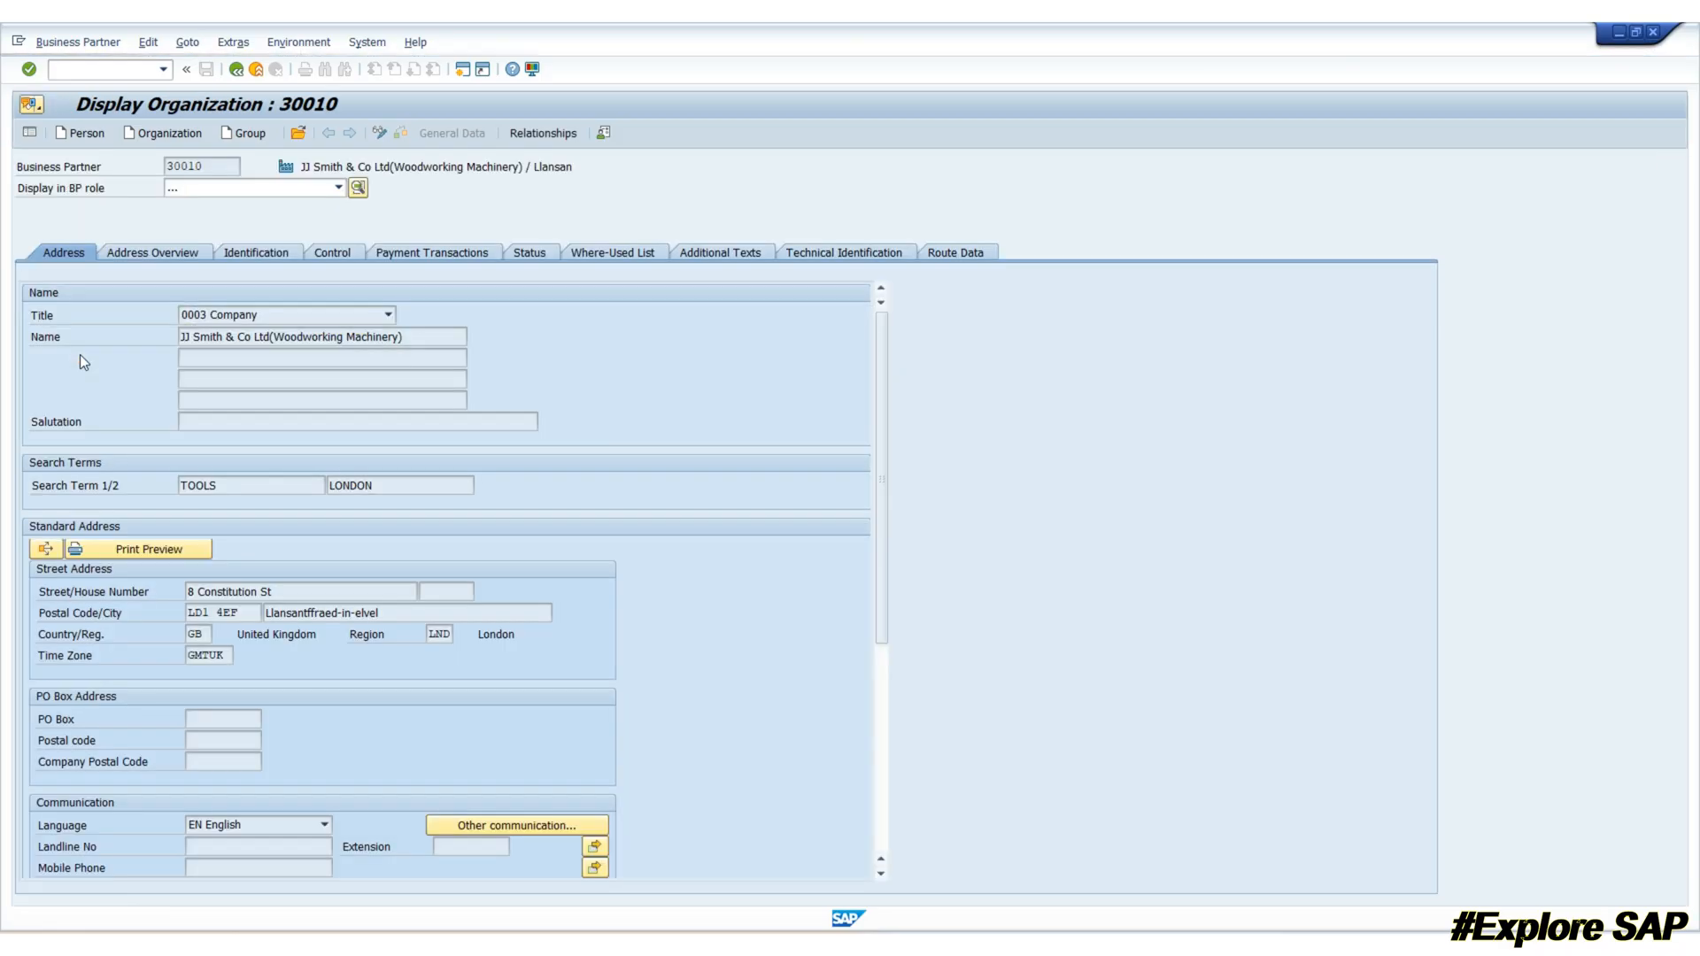
click(339, 188)
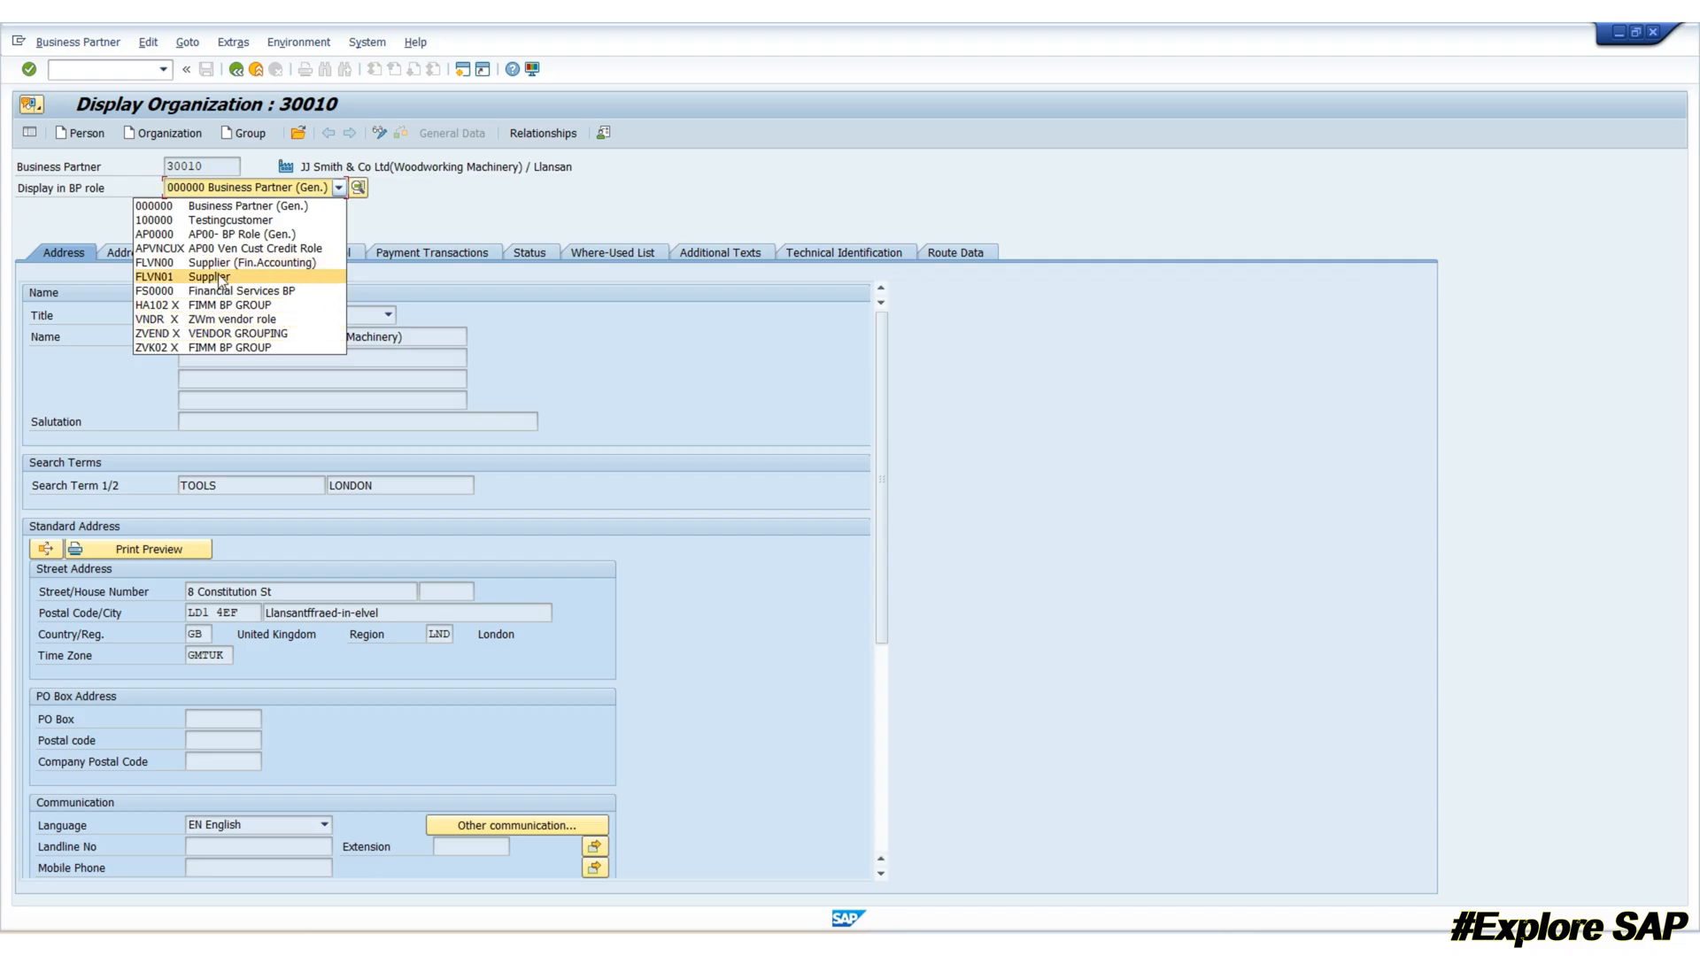
click(218, 275)
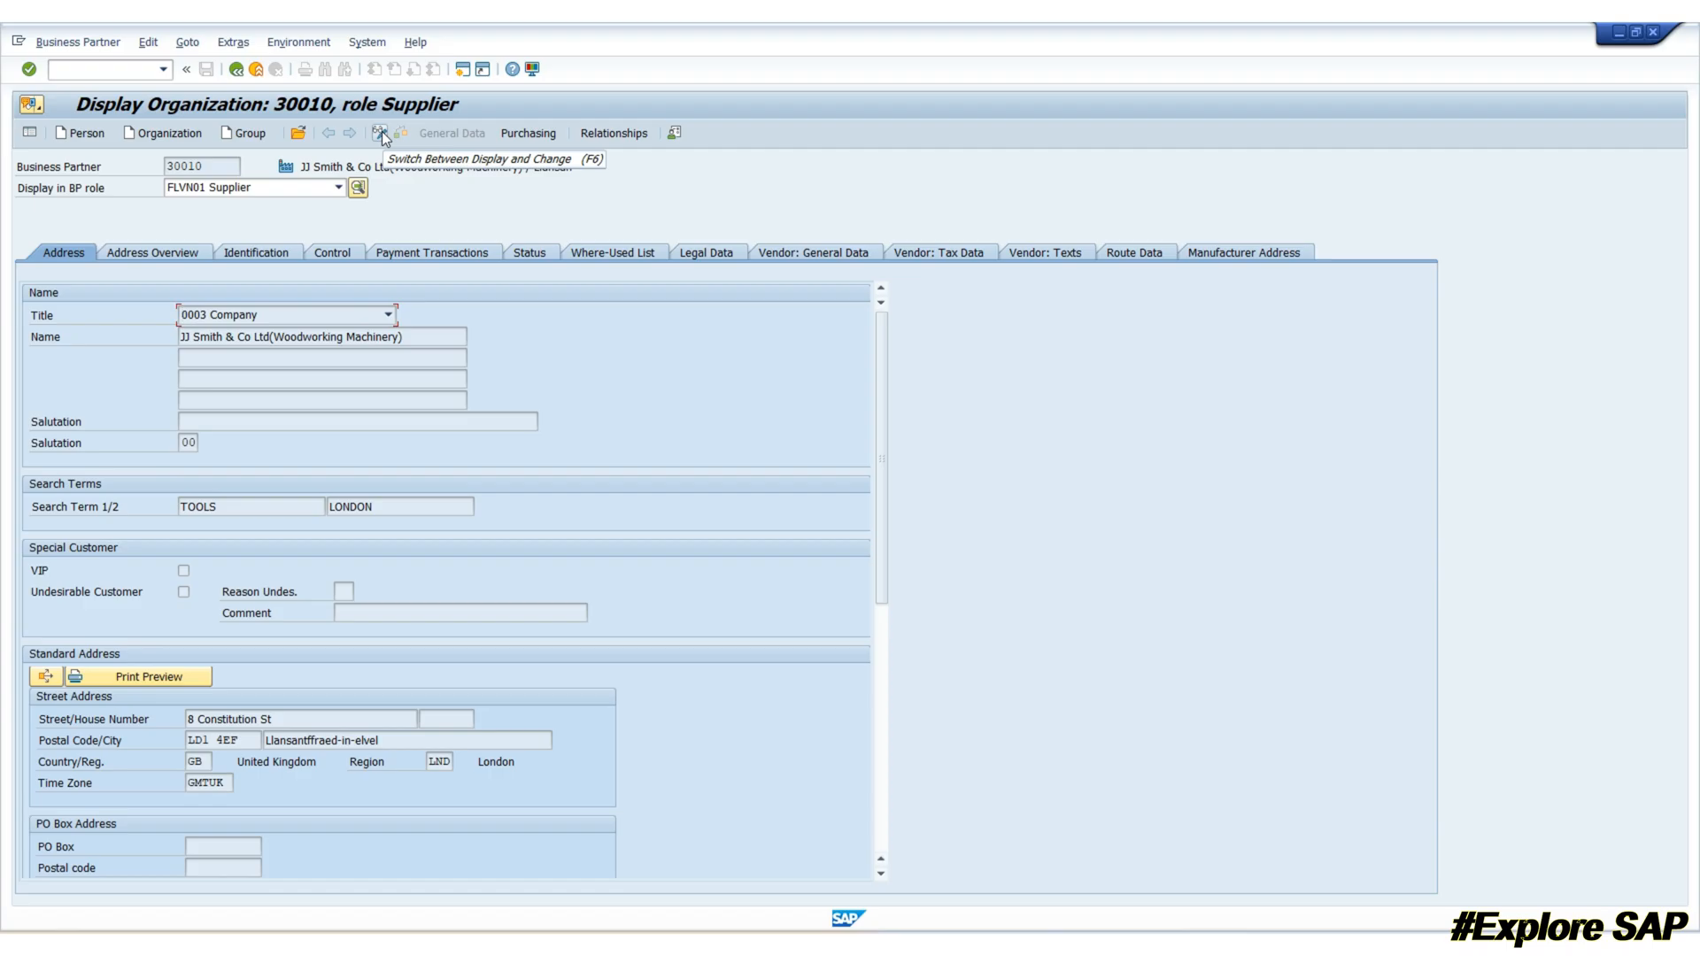
click(381, 131)
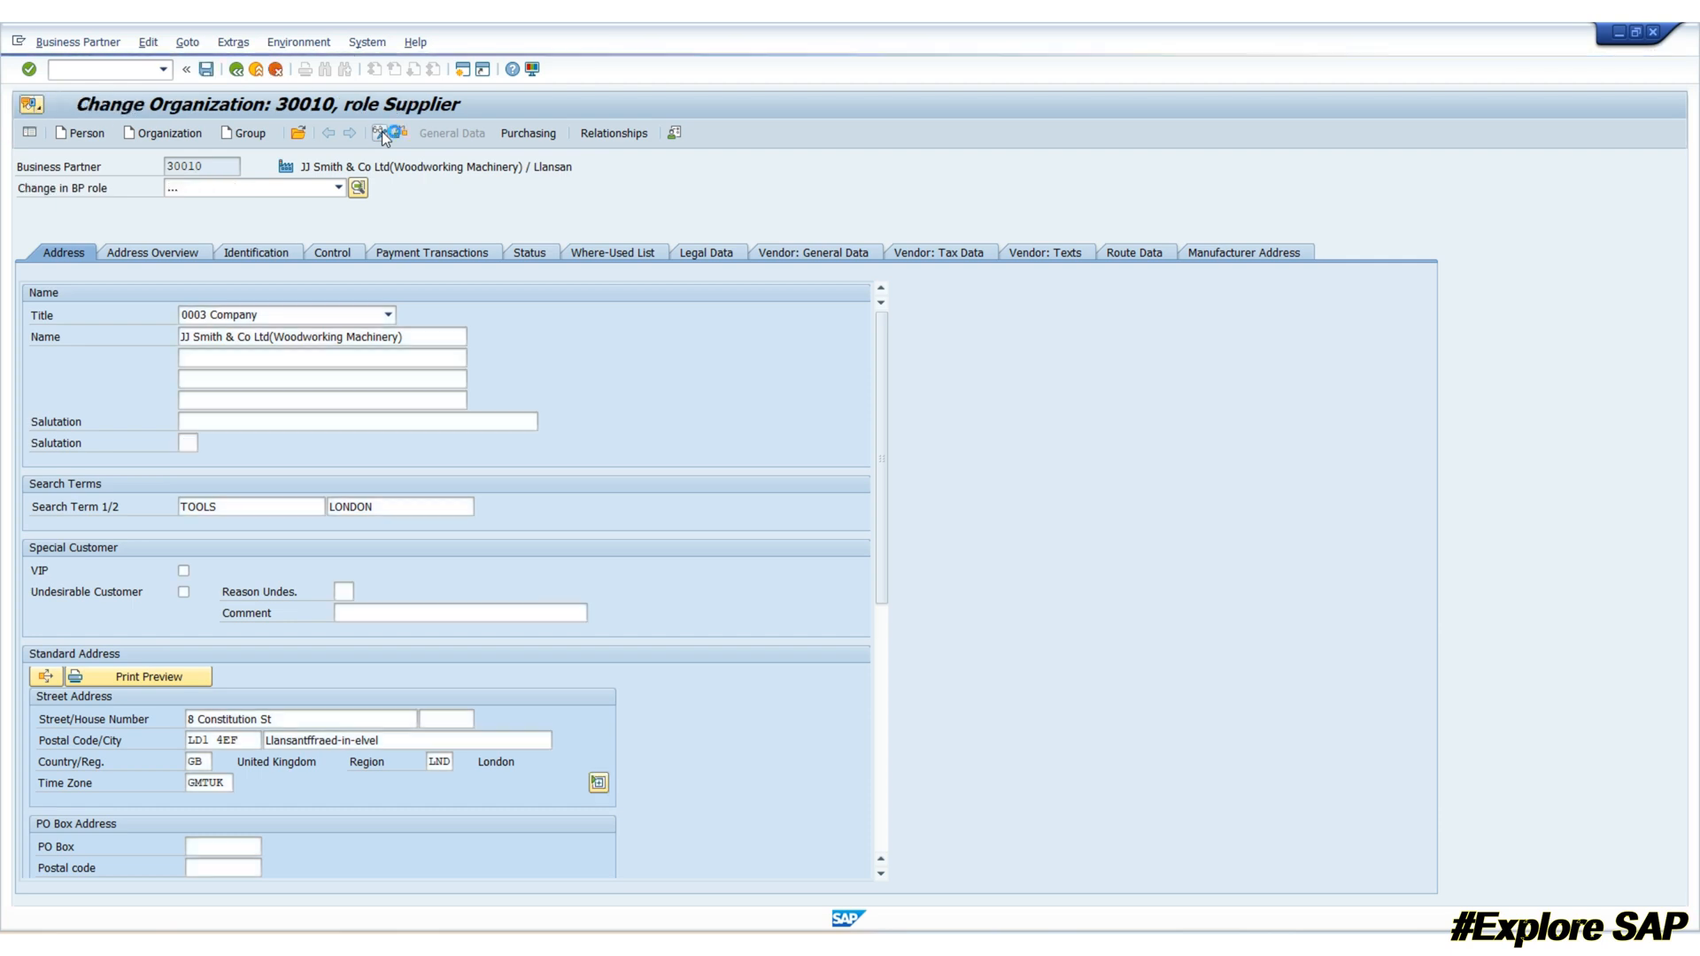
Step: Mark the supplier as plant relevant in its vendor general data and review the remaining general data sections
click(804, 252)
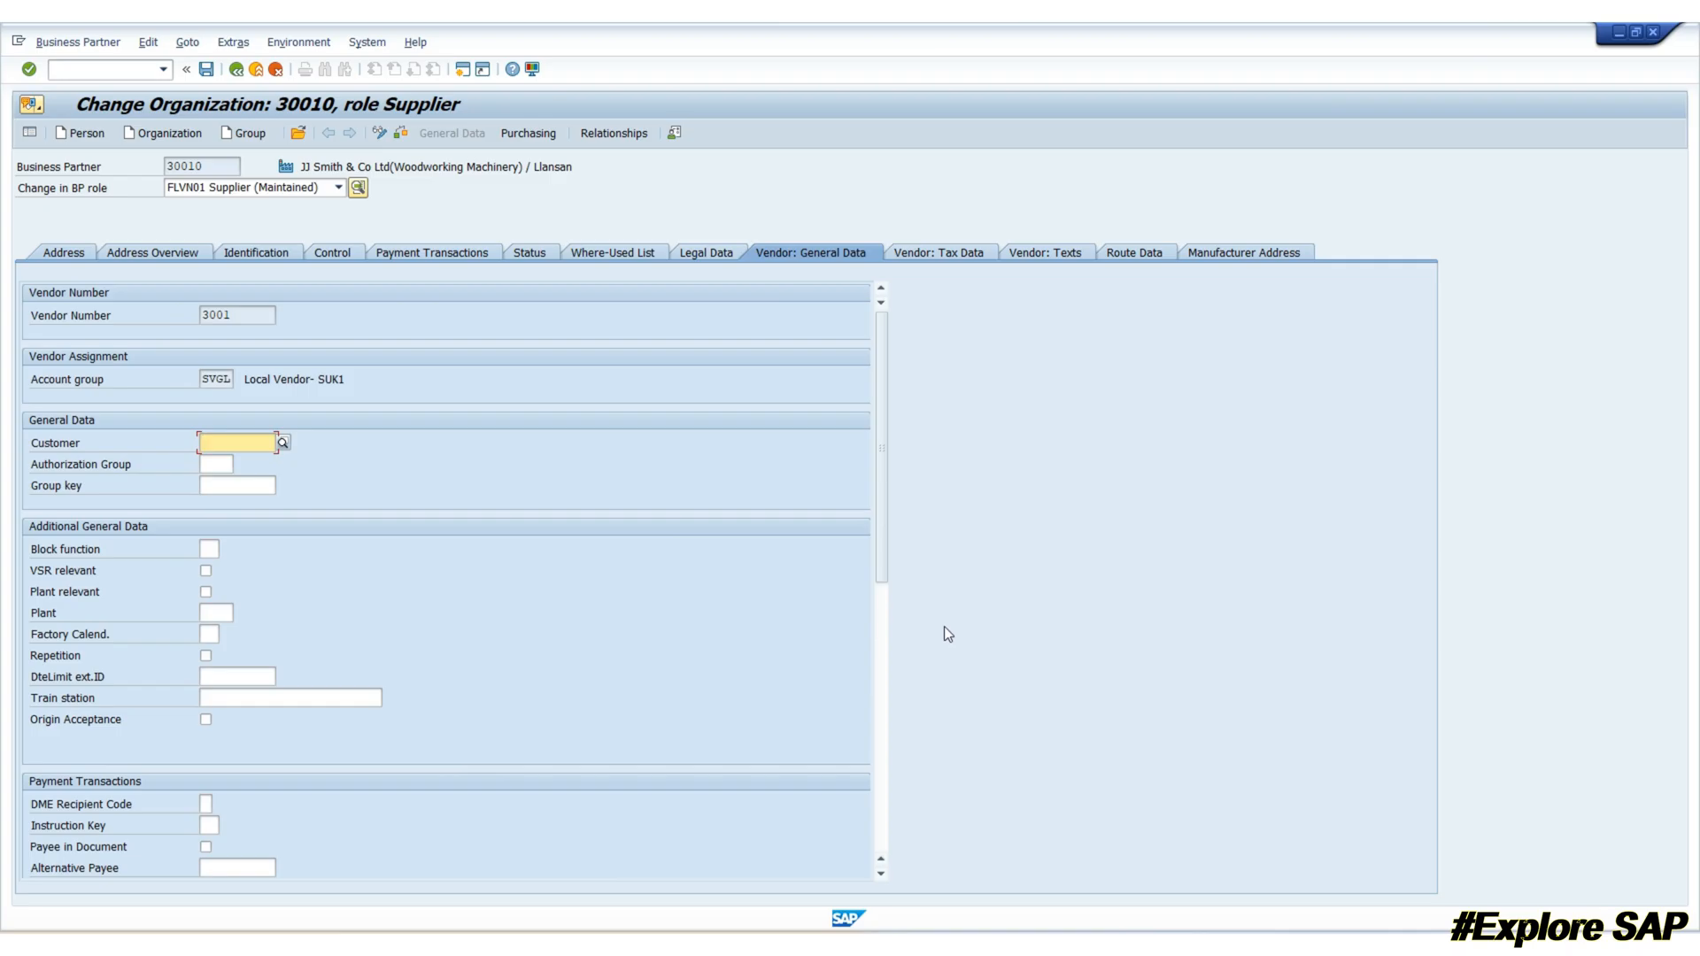
scroll(944, 626, down, 2)
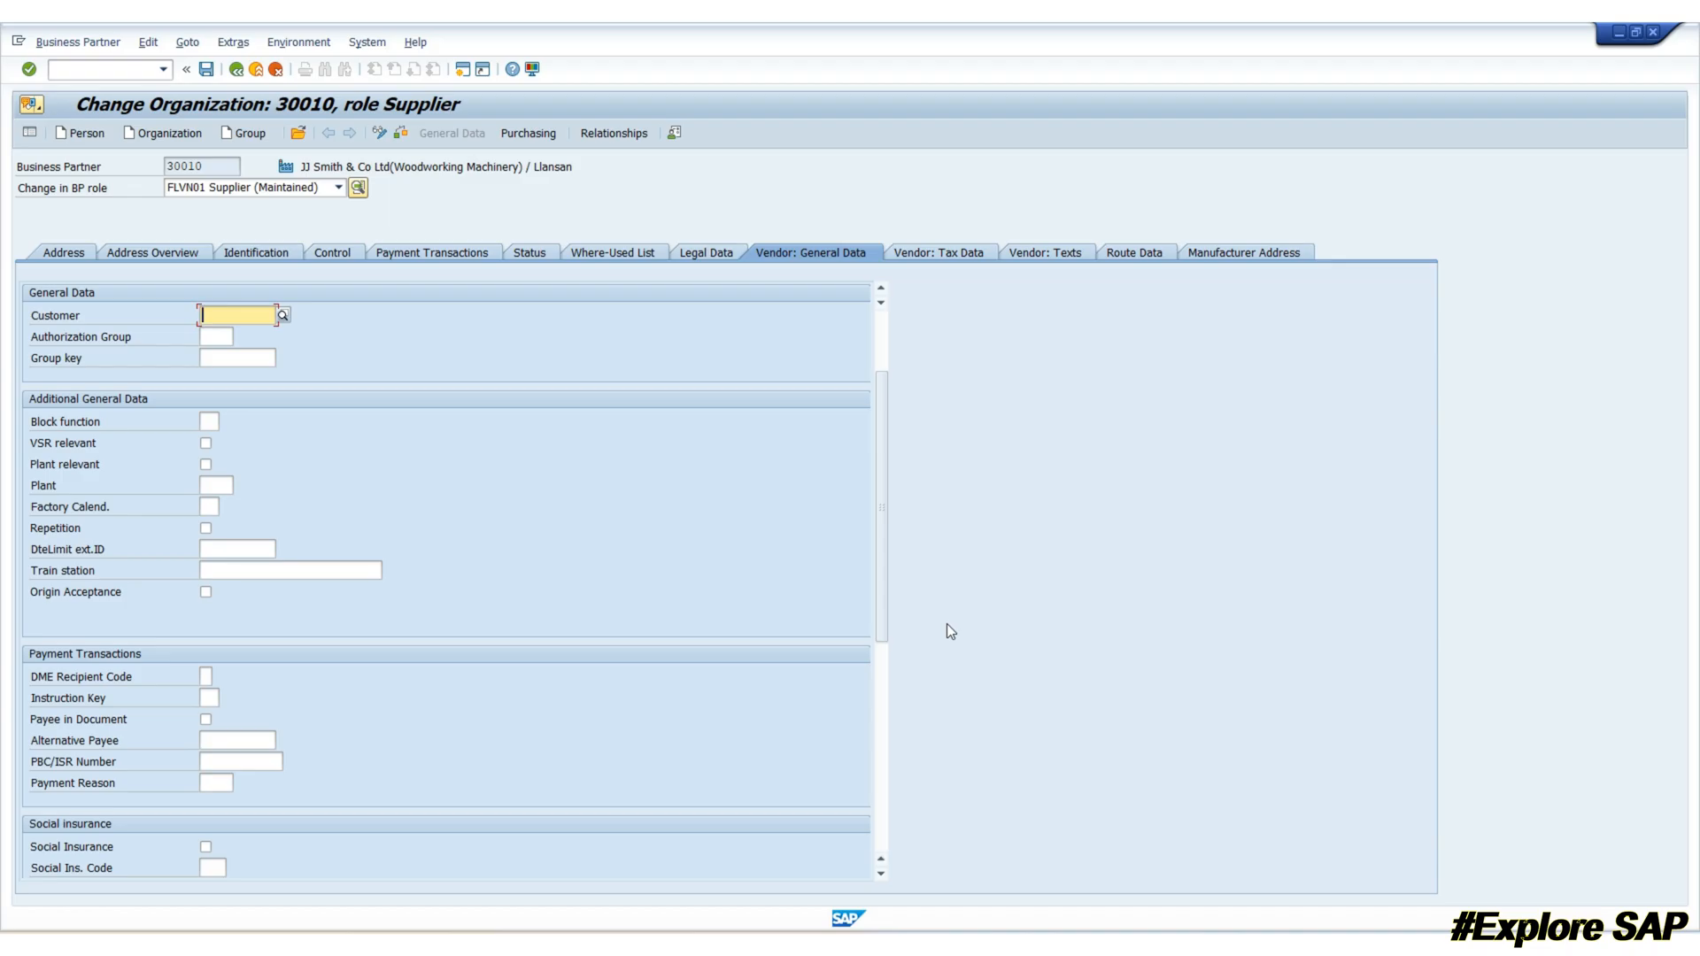
click(205, 464)
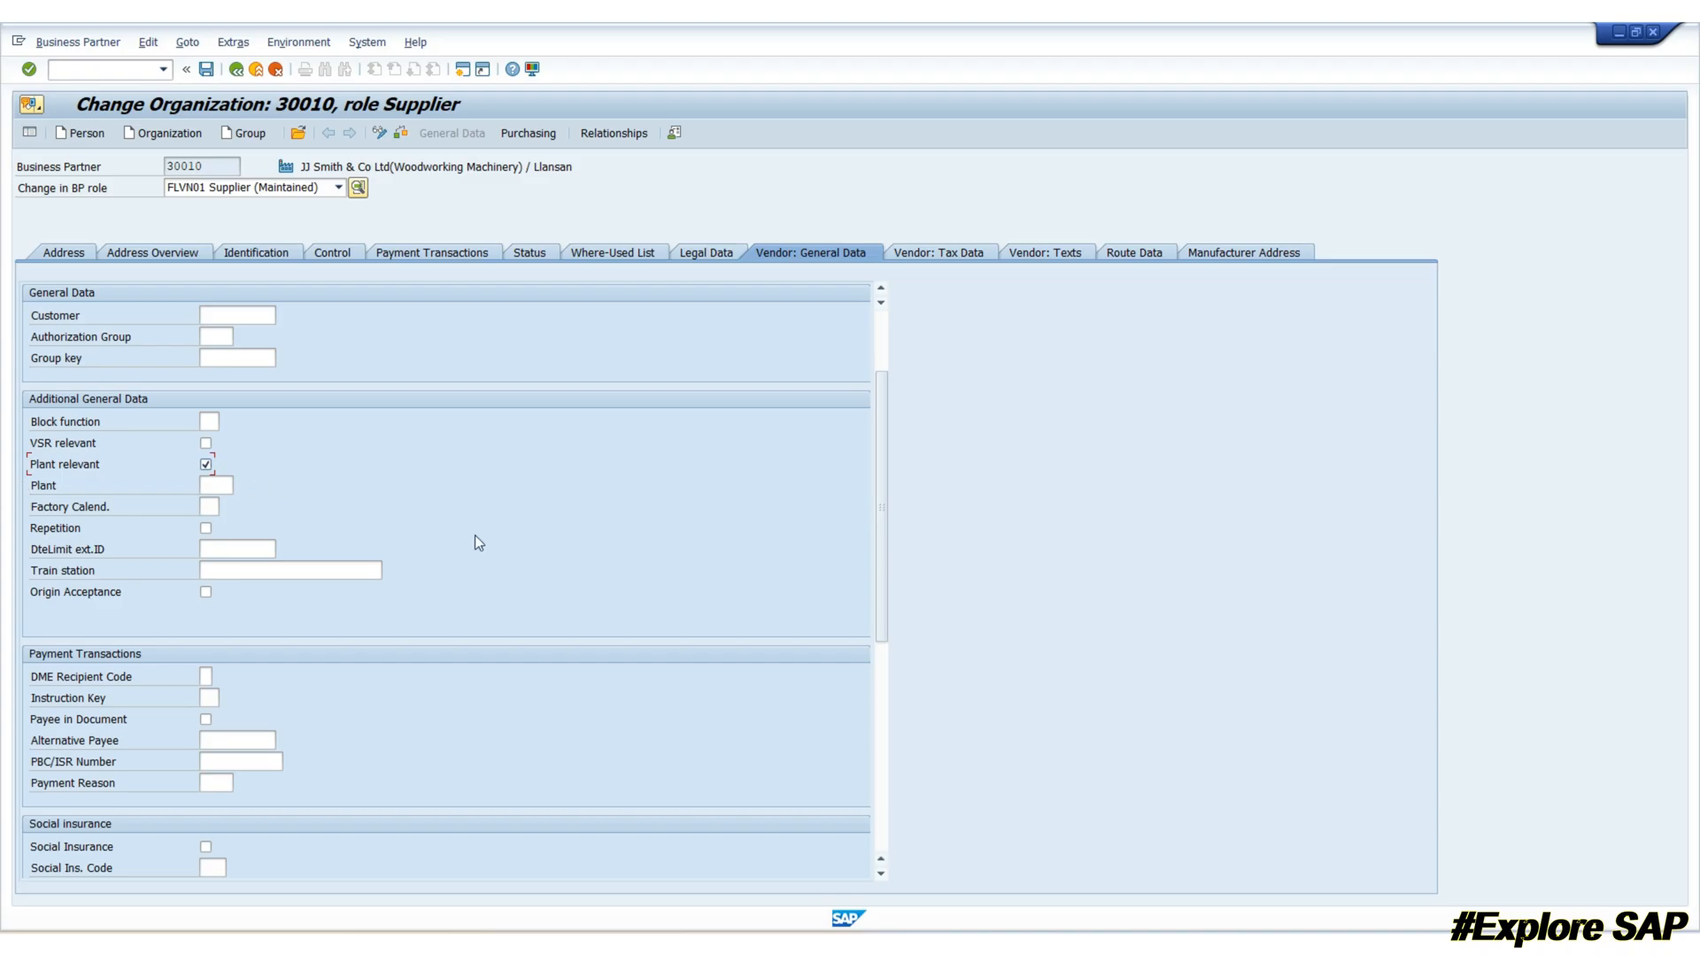
scroll(478, 542, down, 3)
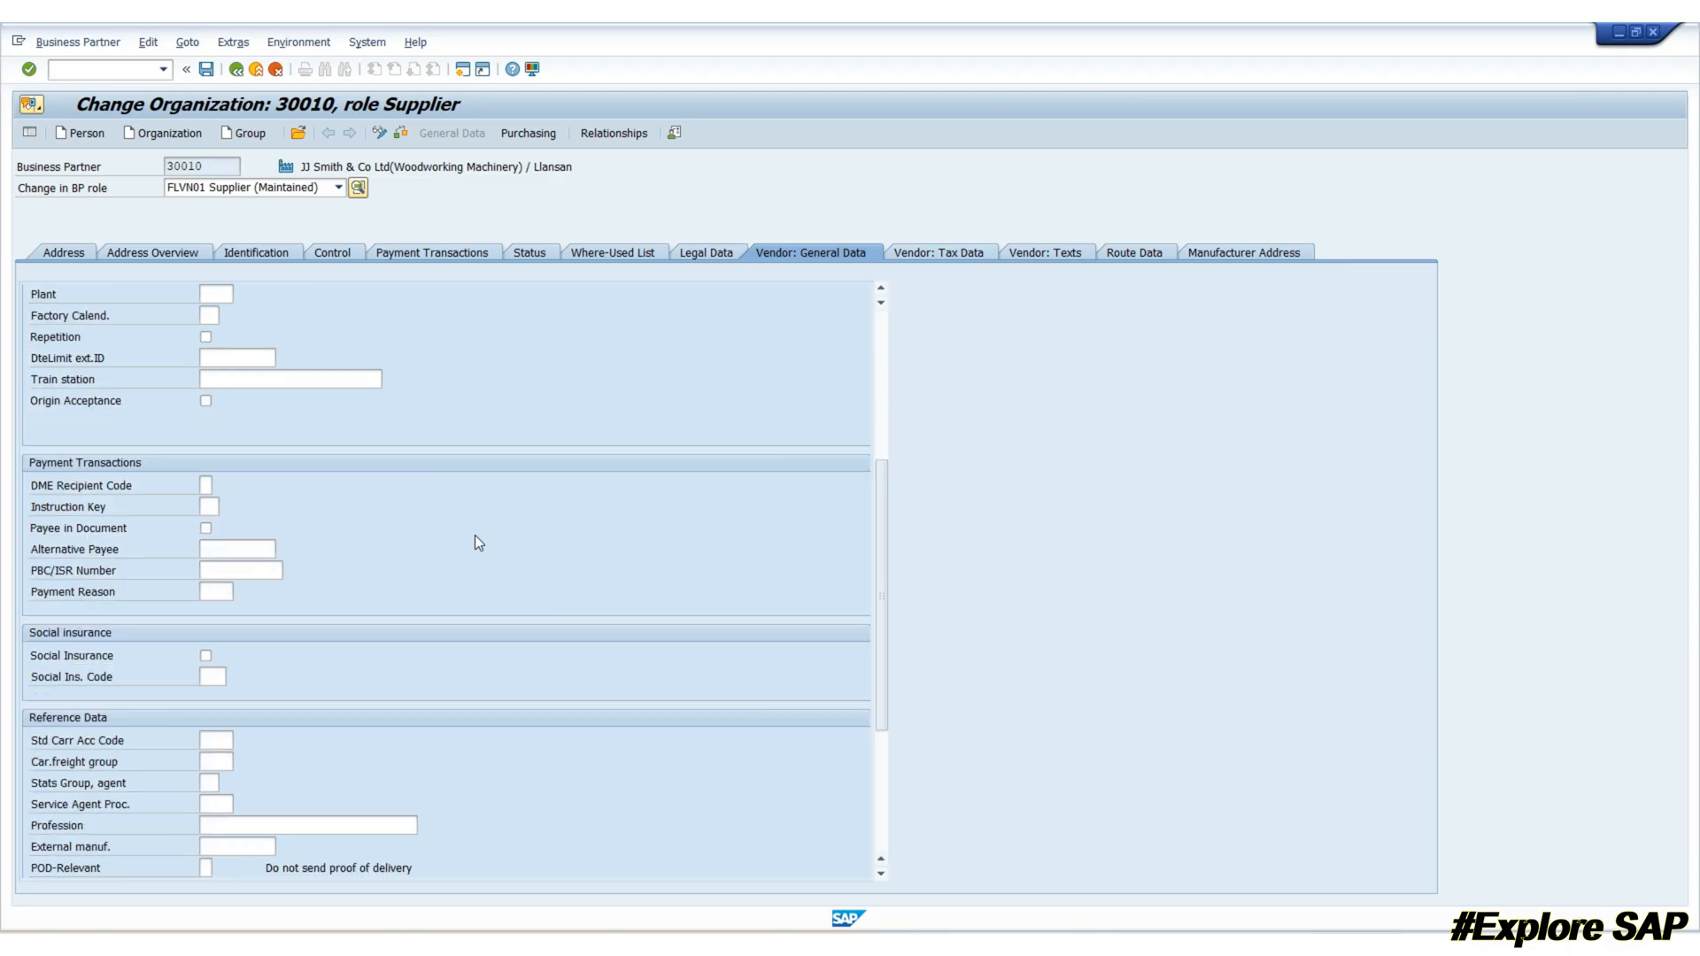
scroll(478, 542, down, 4)
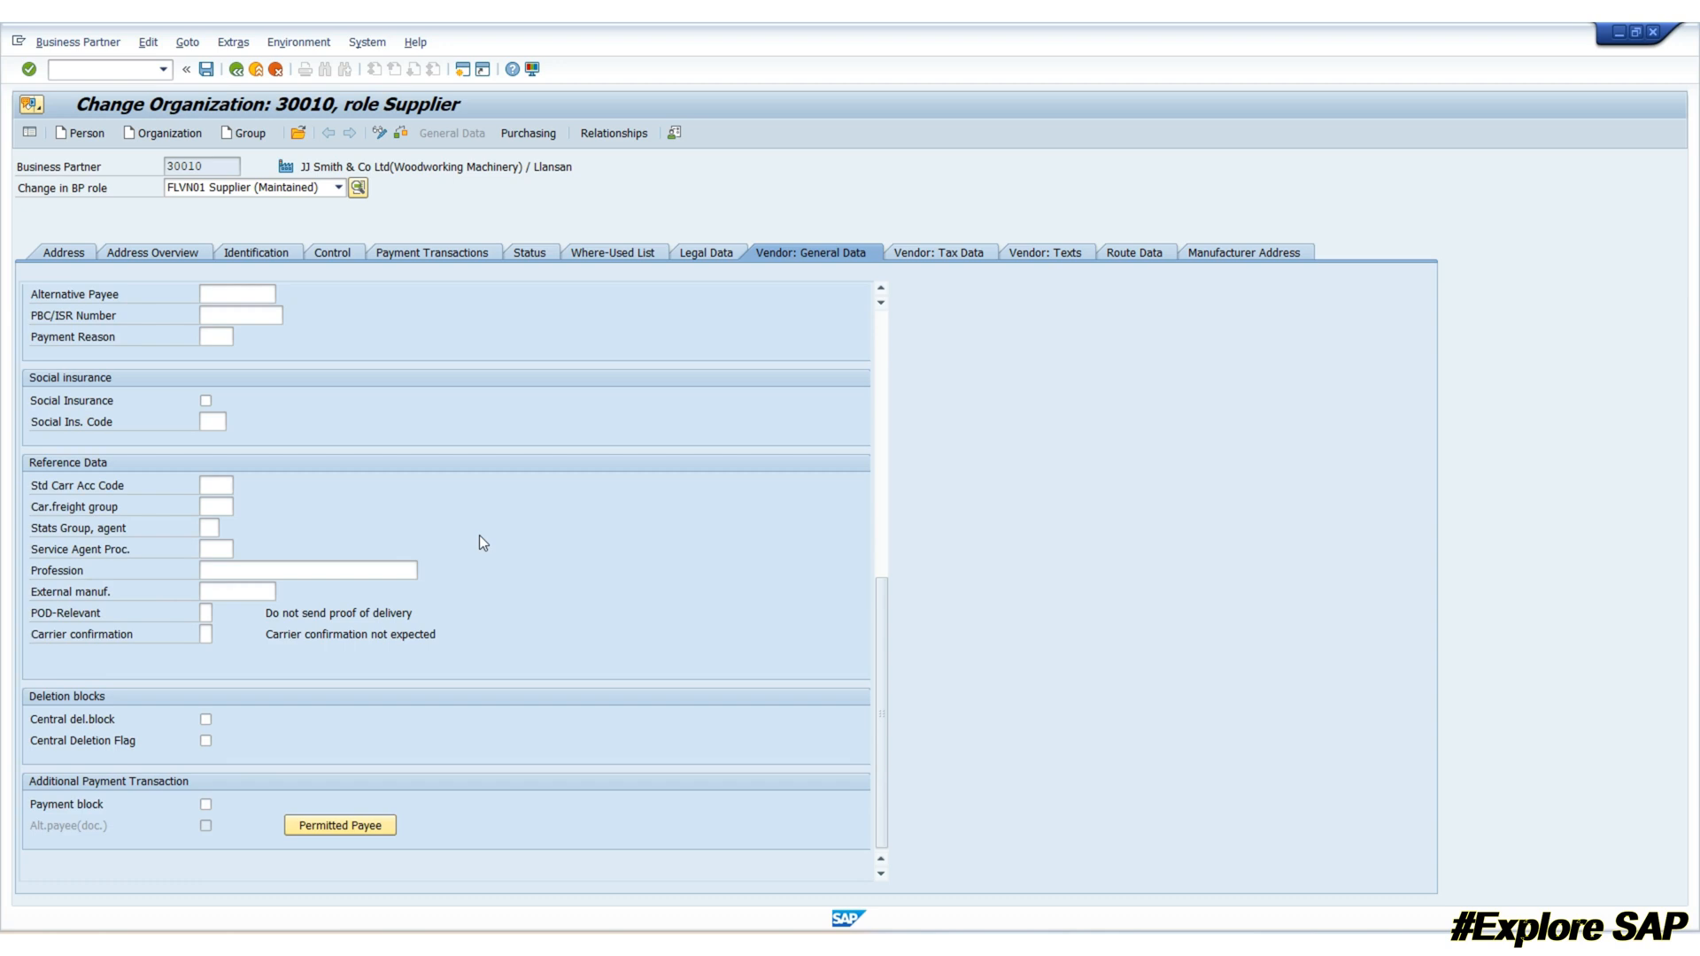
scroll(480, 537, up, 8)
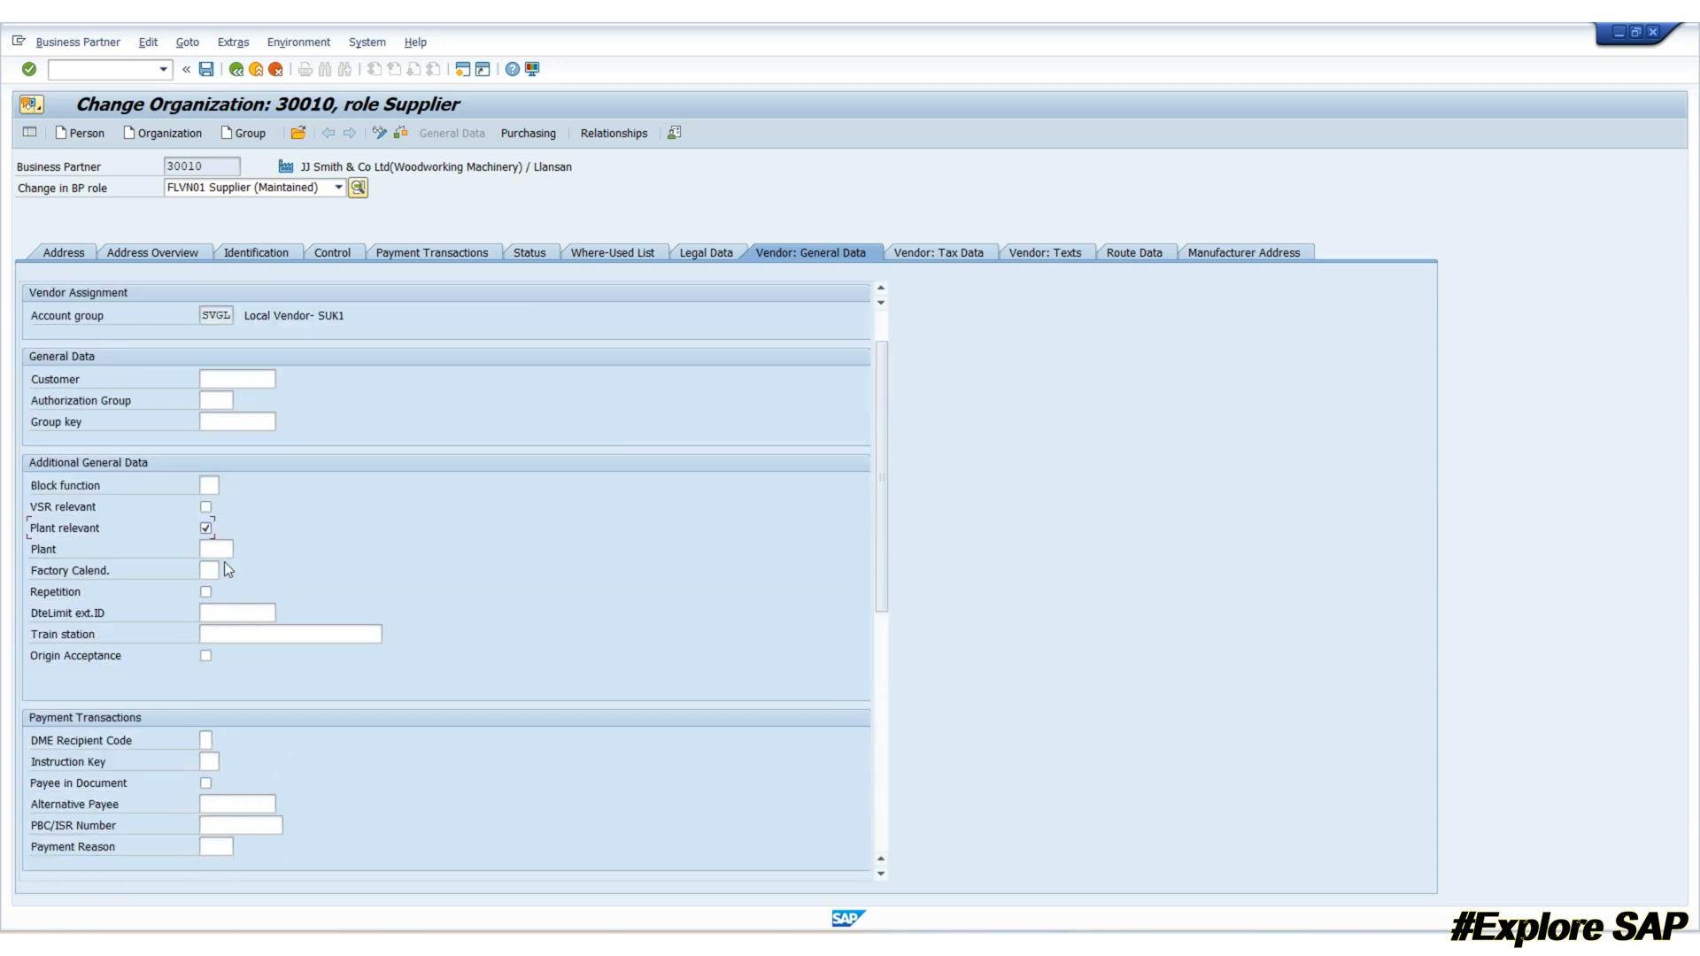
Step: Assign plant SK01 in the supplier's additional general data and save the business partner
click(220, 549)
text(SR)
text(1)
key(Return)
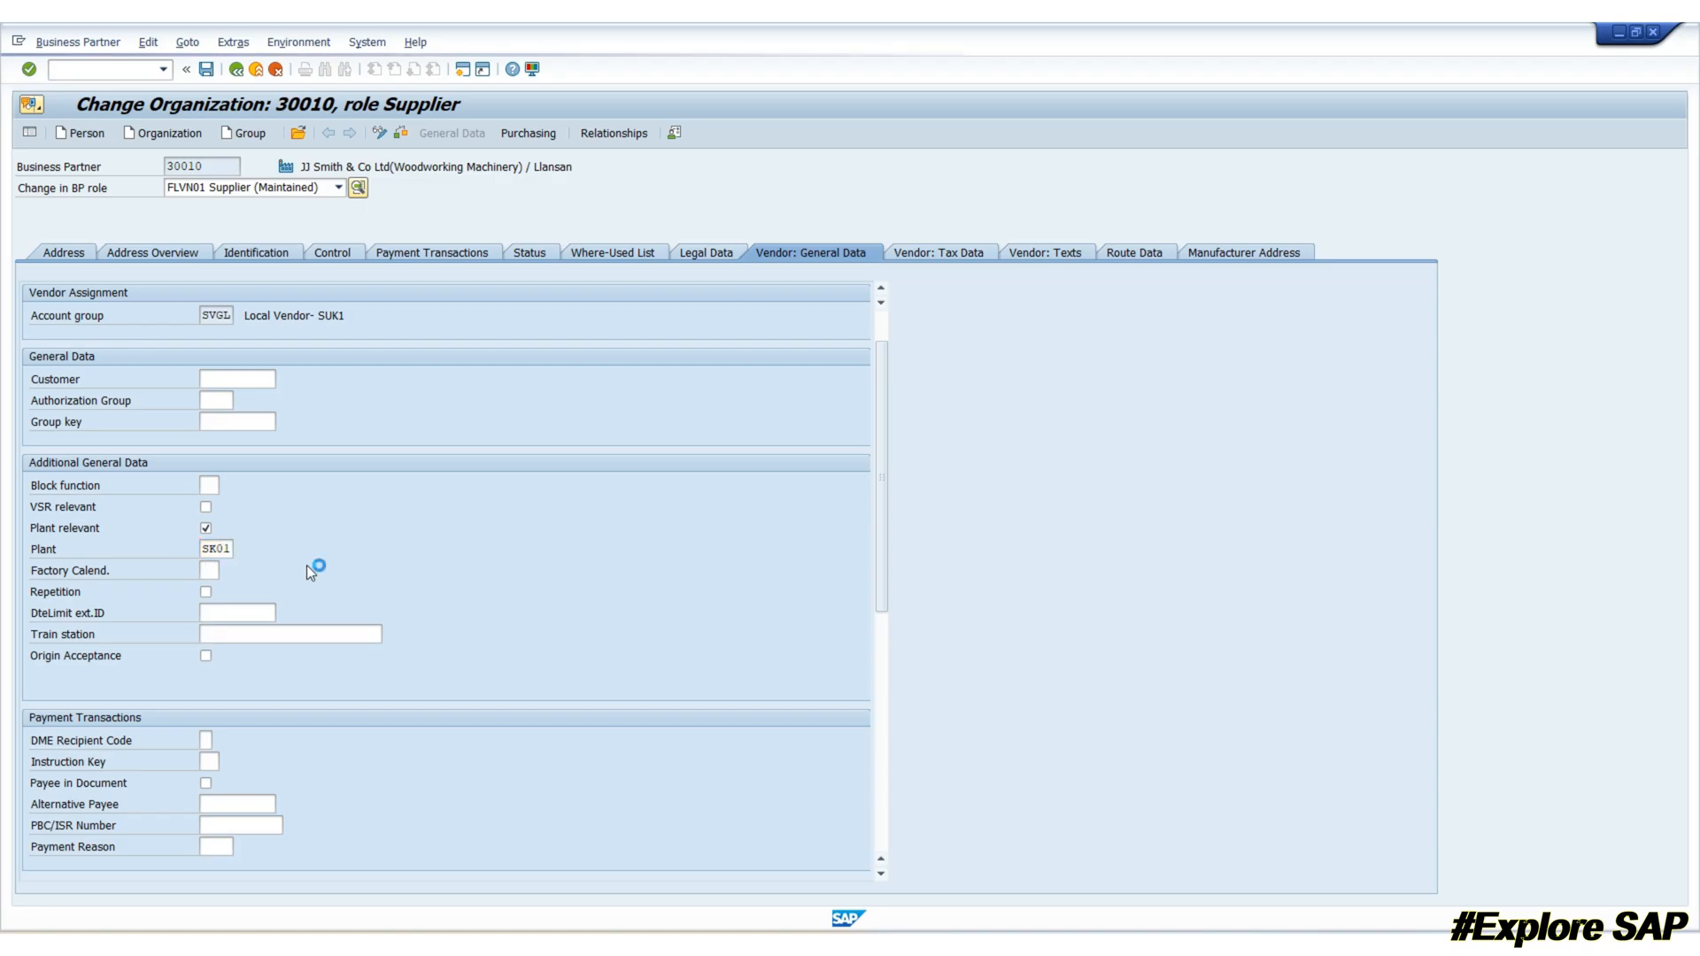
click(205, 68)
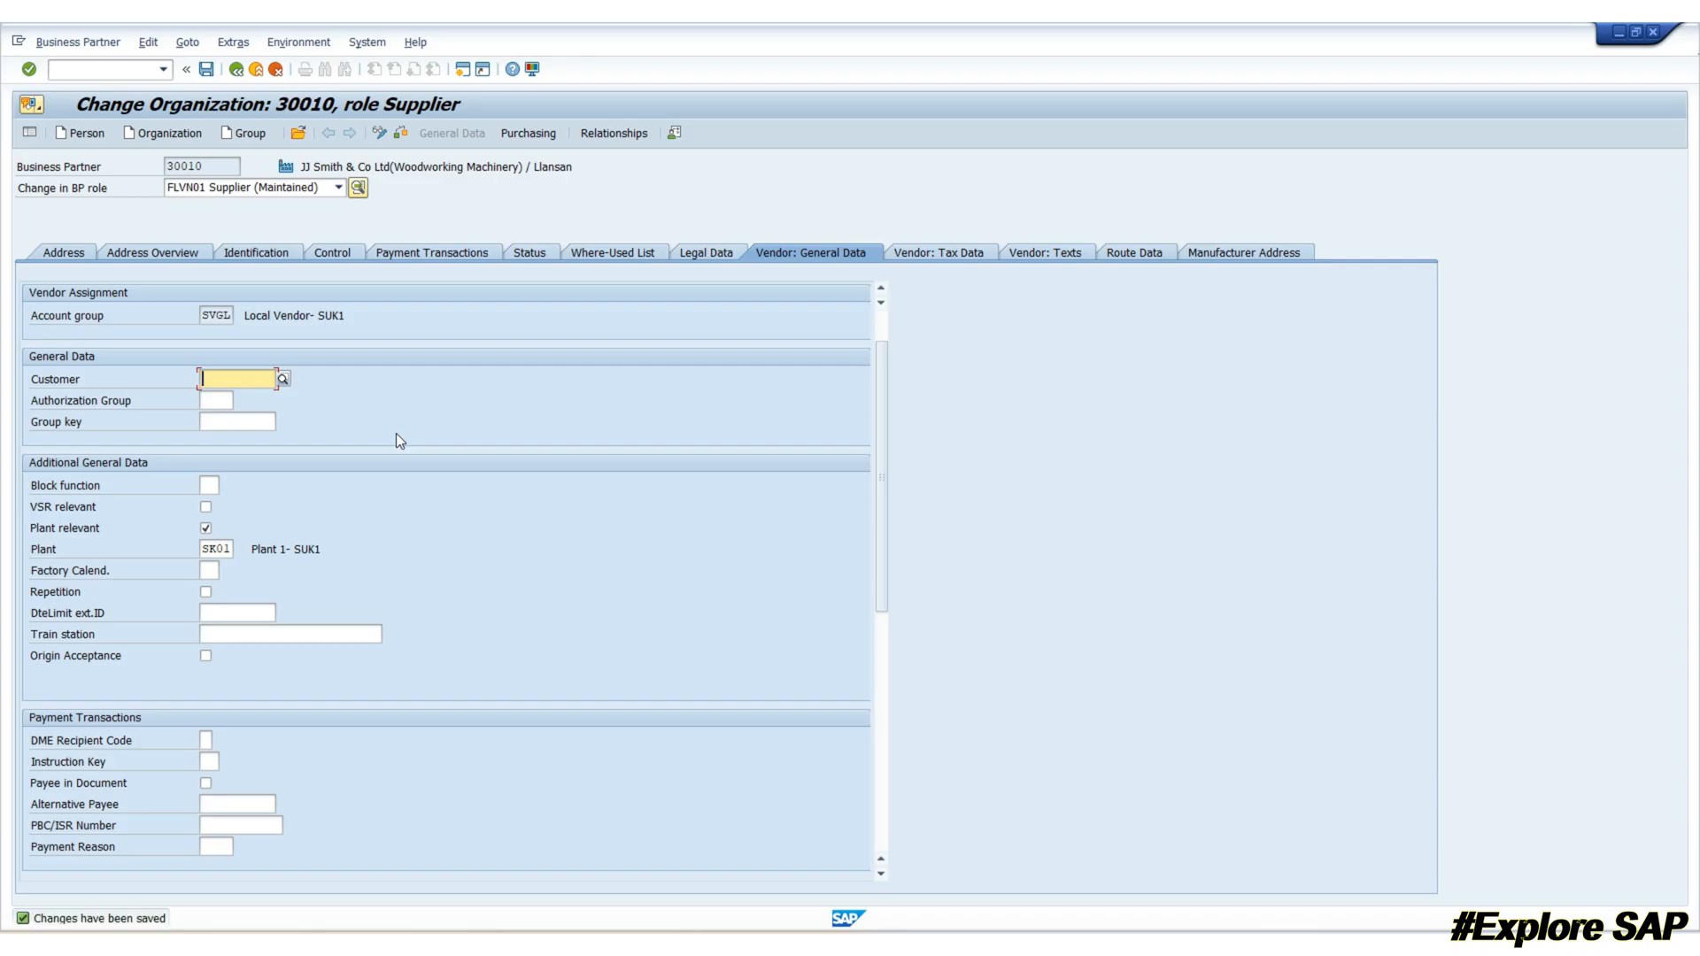
Step: Add a vendor subrange entry for plant SK01 with alternative purchasing data in the supplier's purchasing data
click(533, 138)
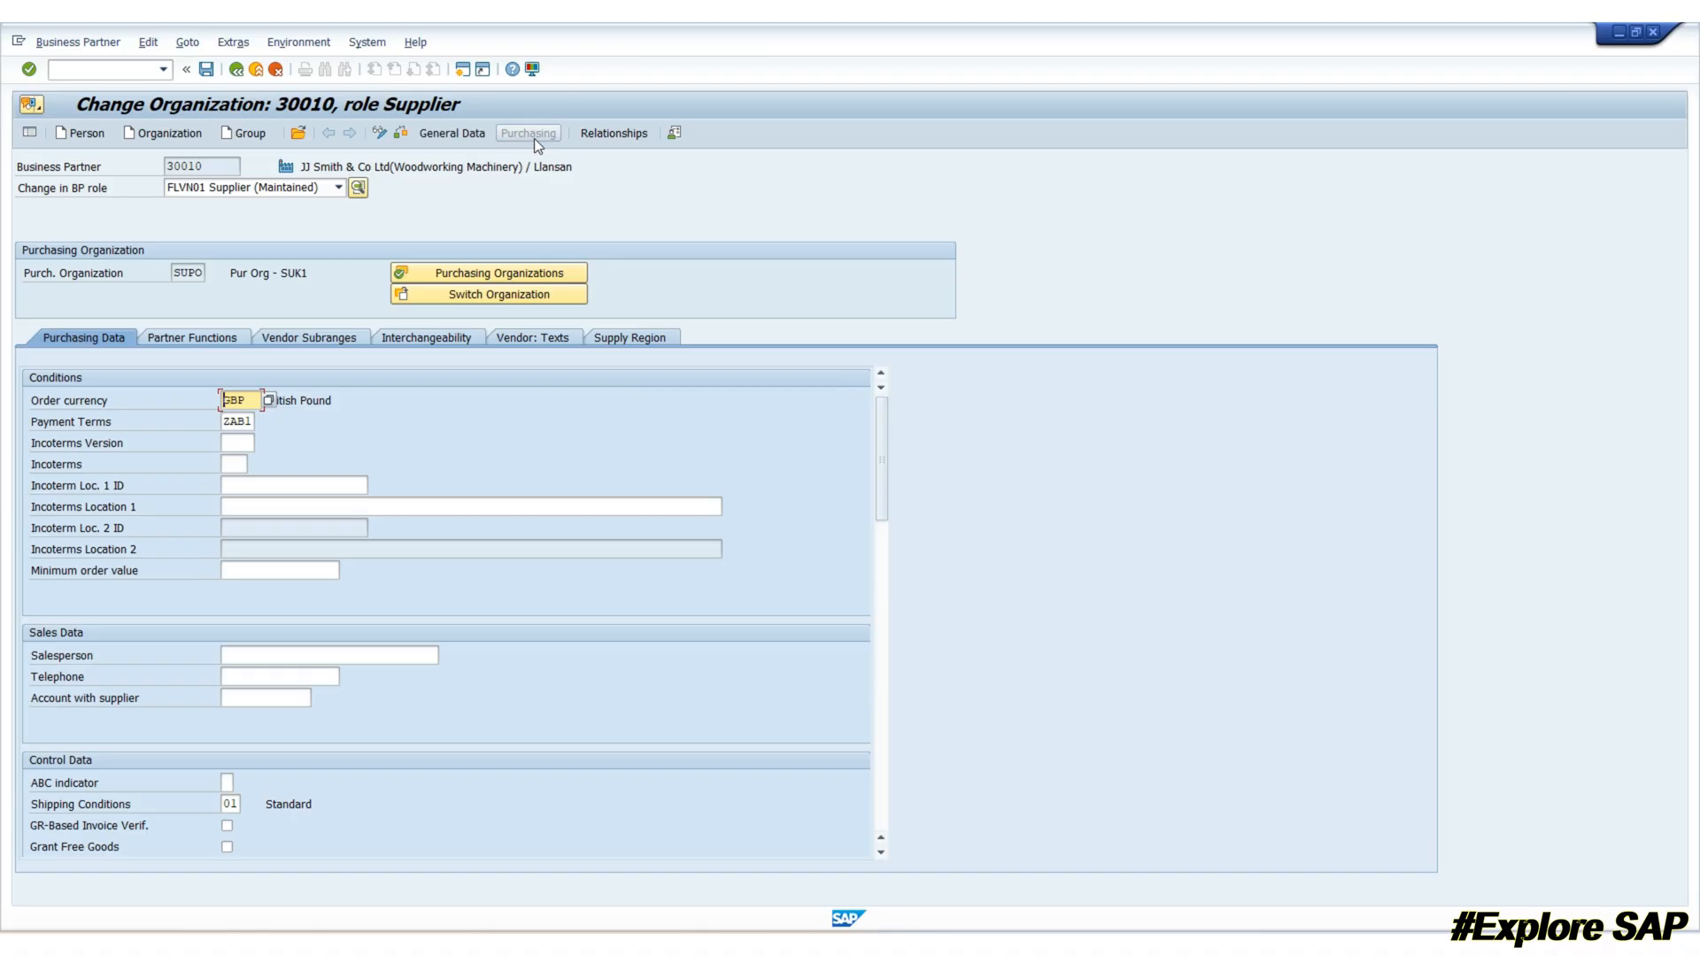
click(338, 339)
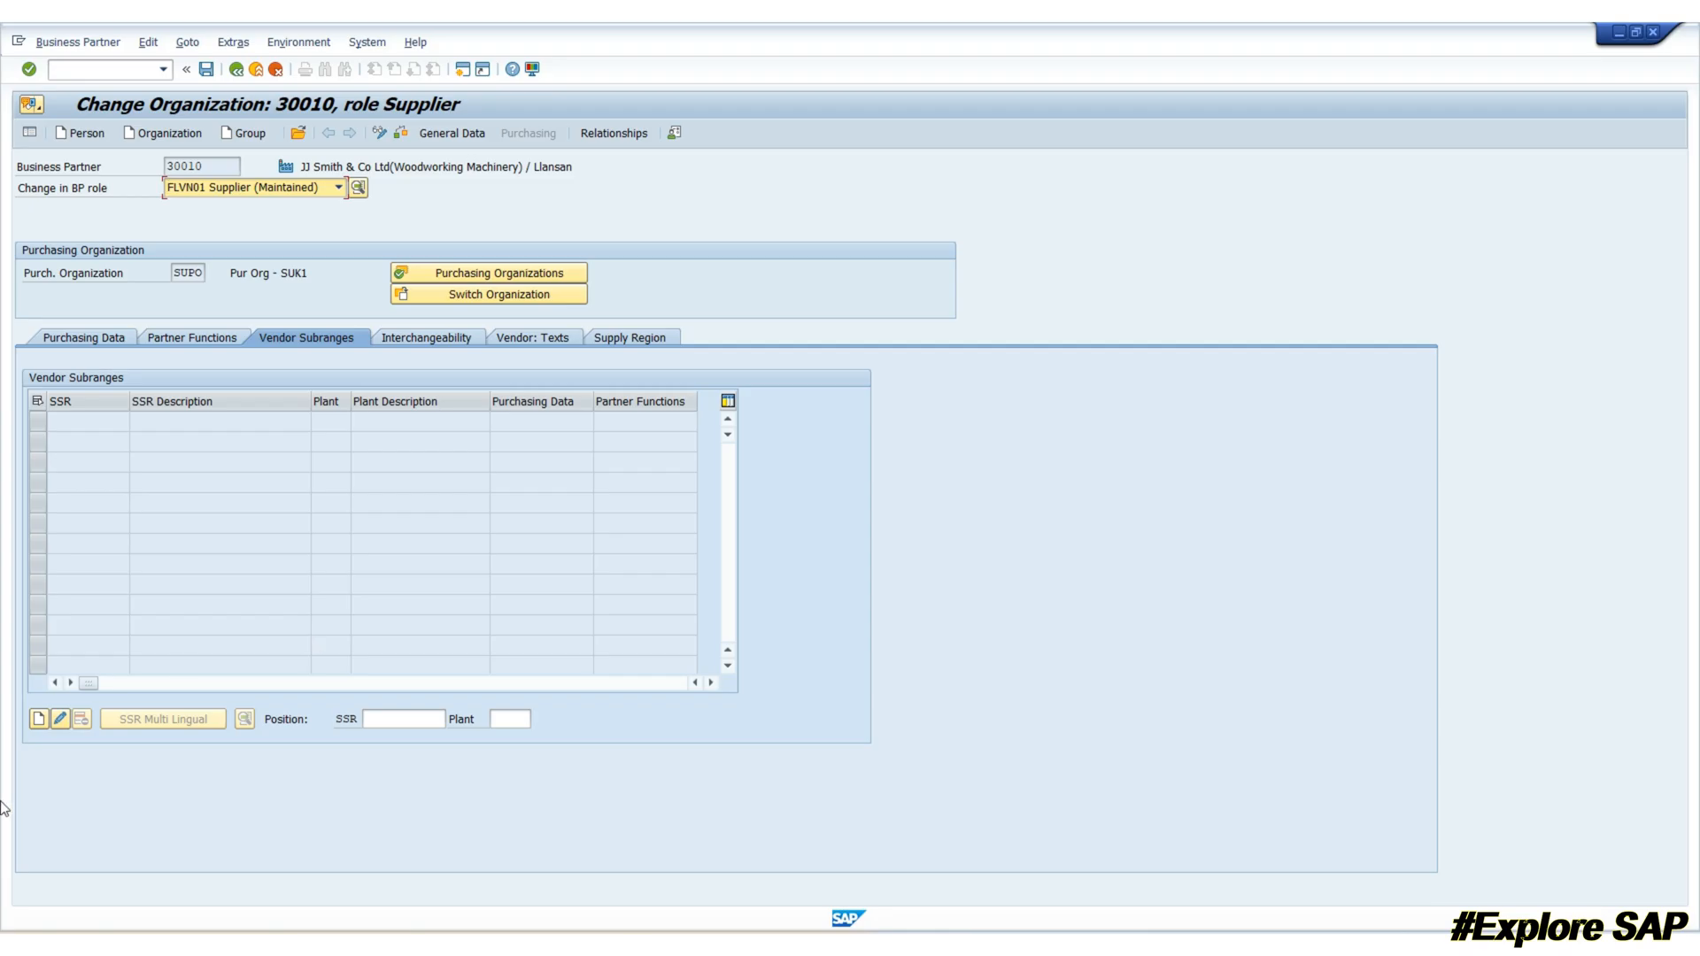
click(38, 720)
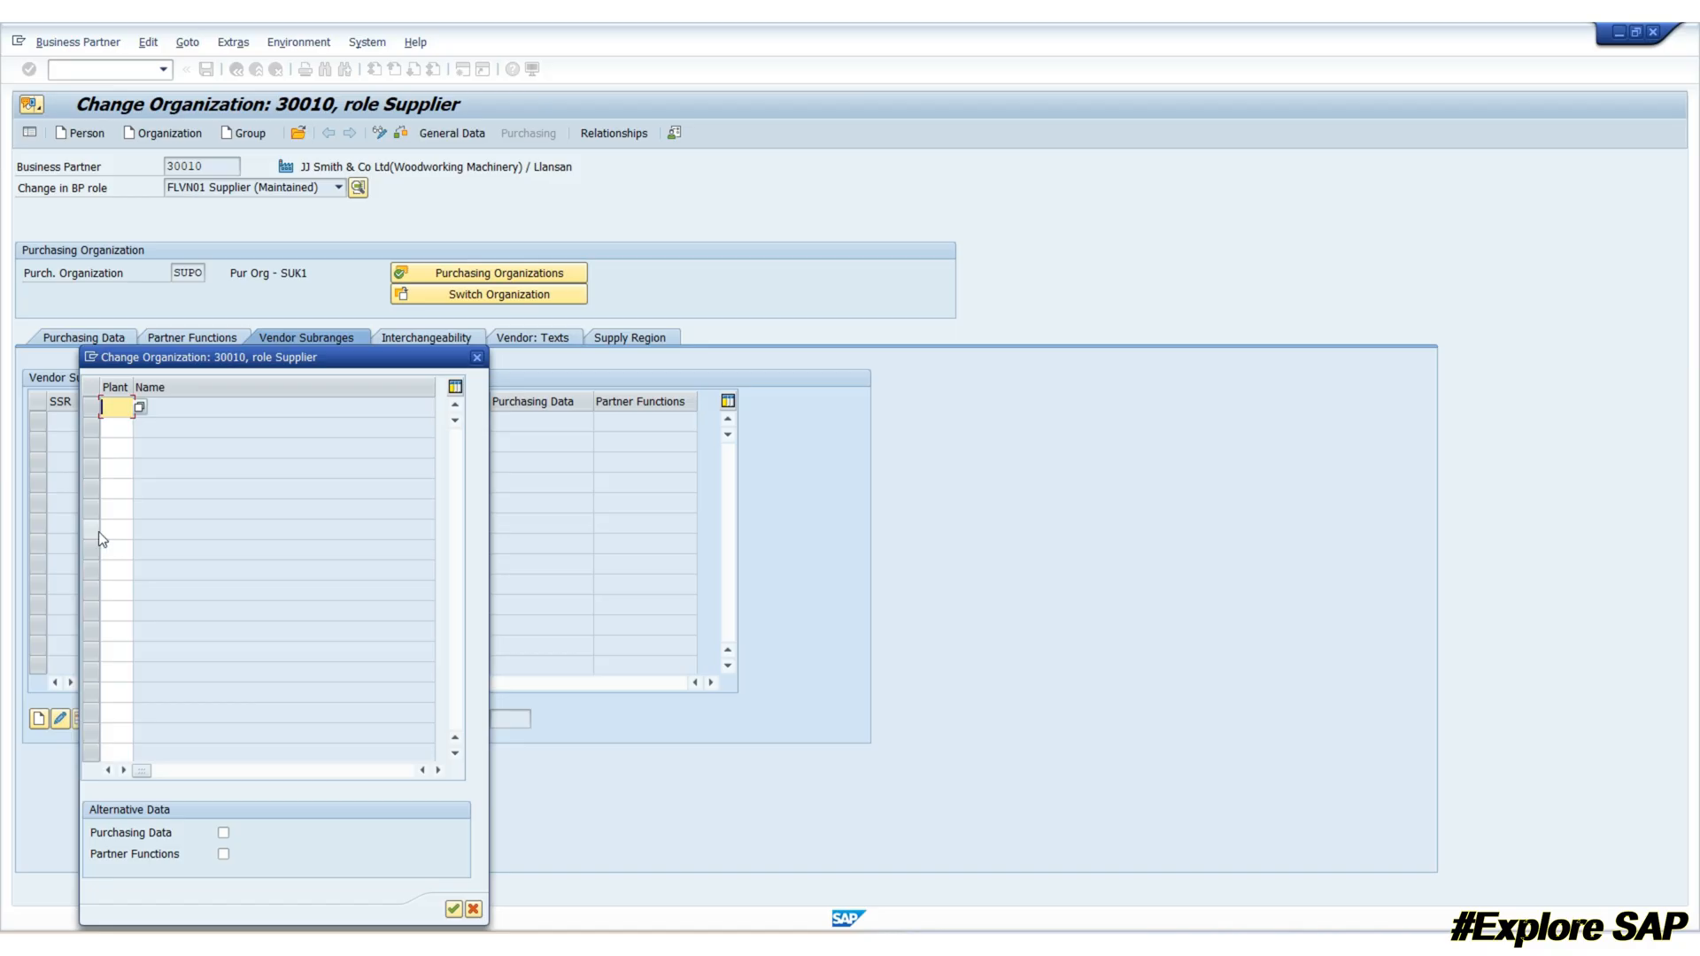
text(SK01)
click(223, 832)
click(452, 909)
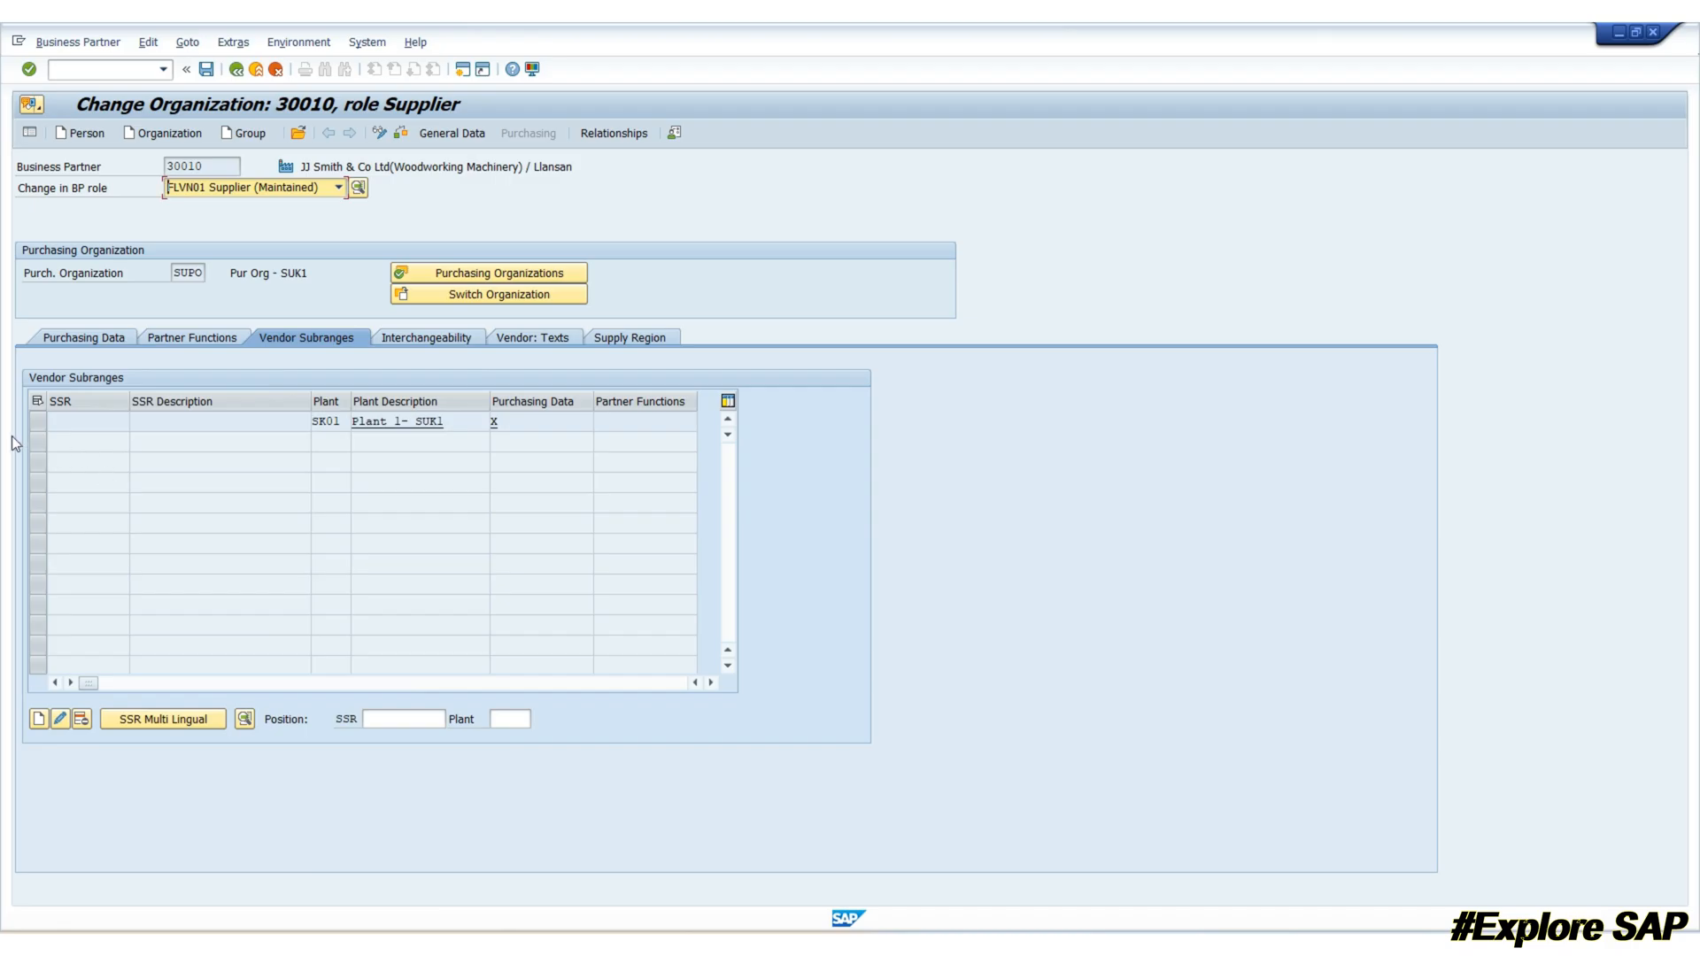
Step: Open the alternative purchasing data of the SK01 vendor subrange at the additional default values for material
click(38, 421)
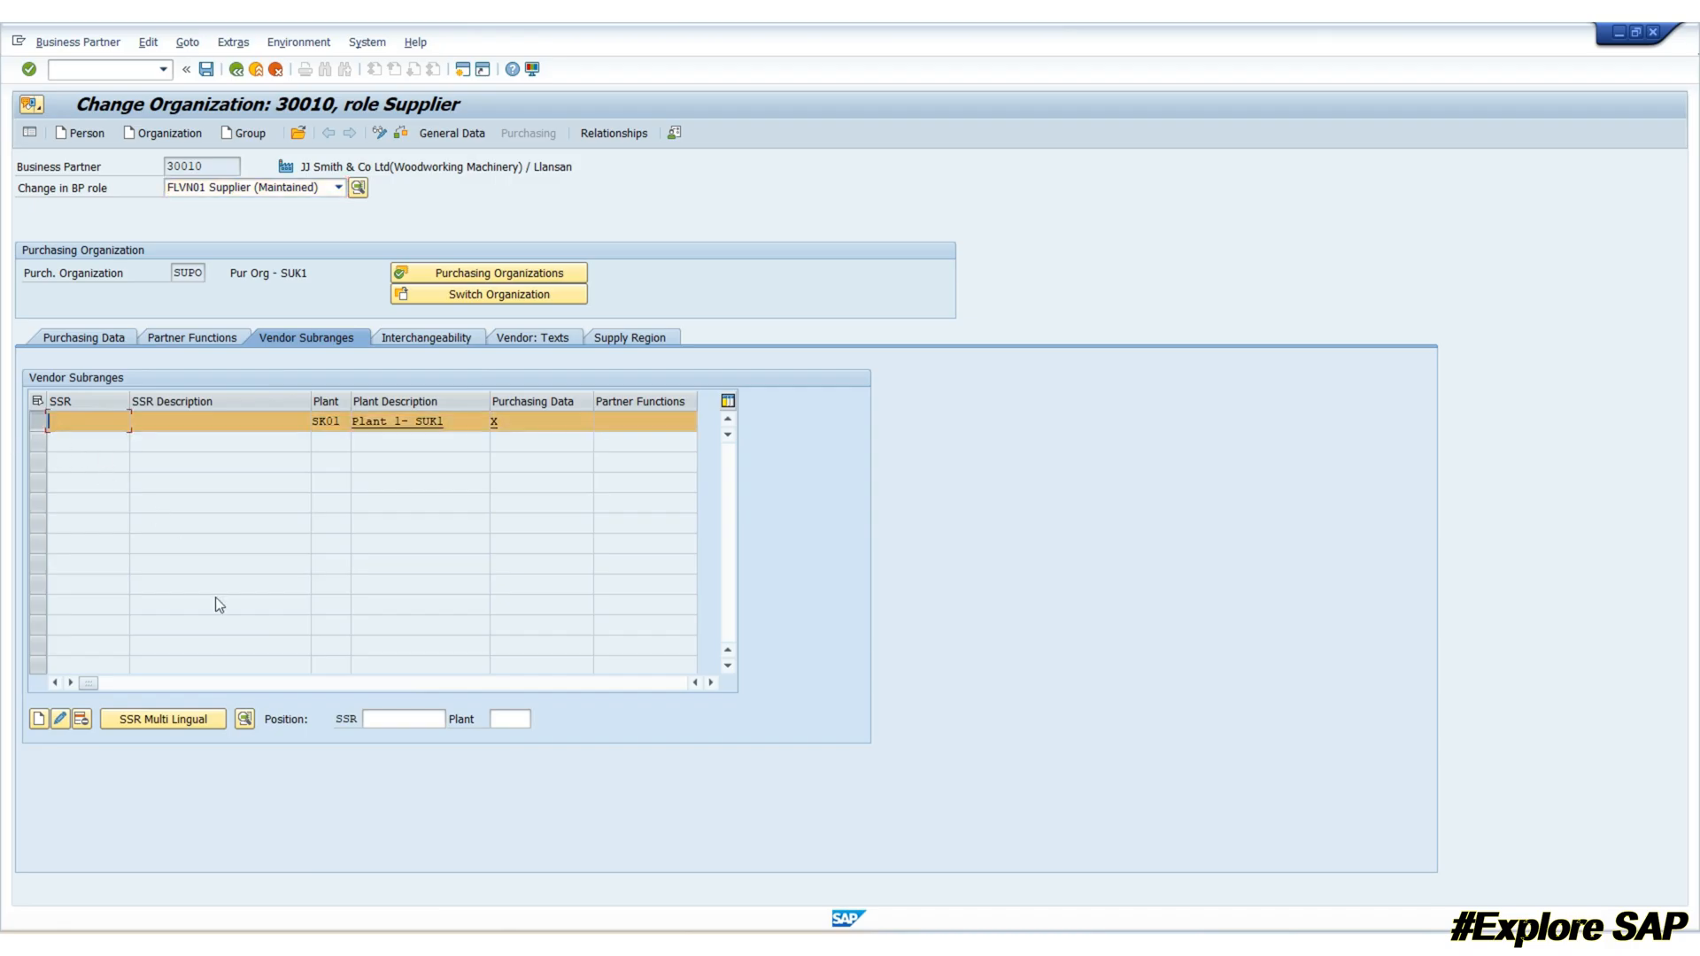
click(245, 720)
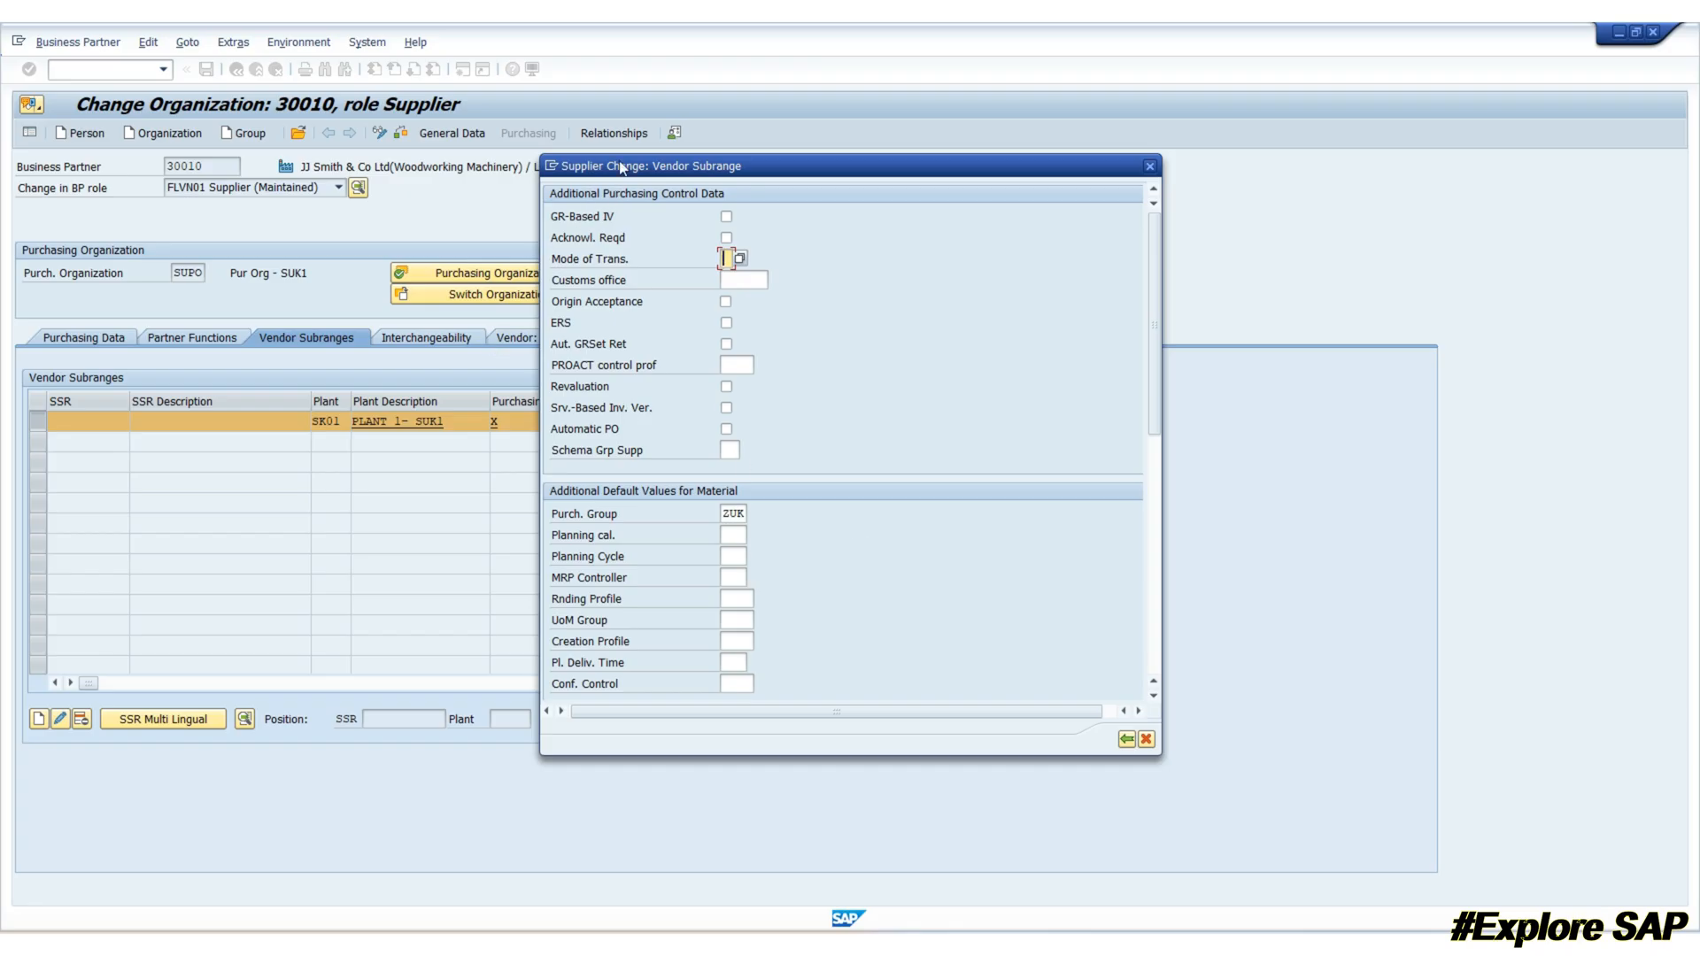
drag(617, 167, 365, 147)
scroll(619, 417, down, 3)
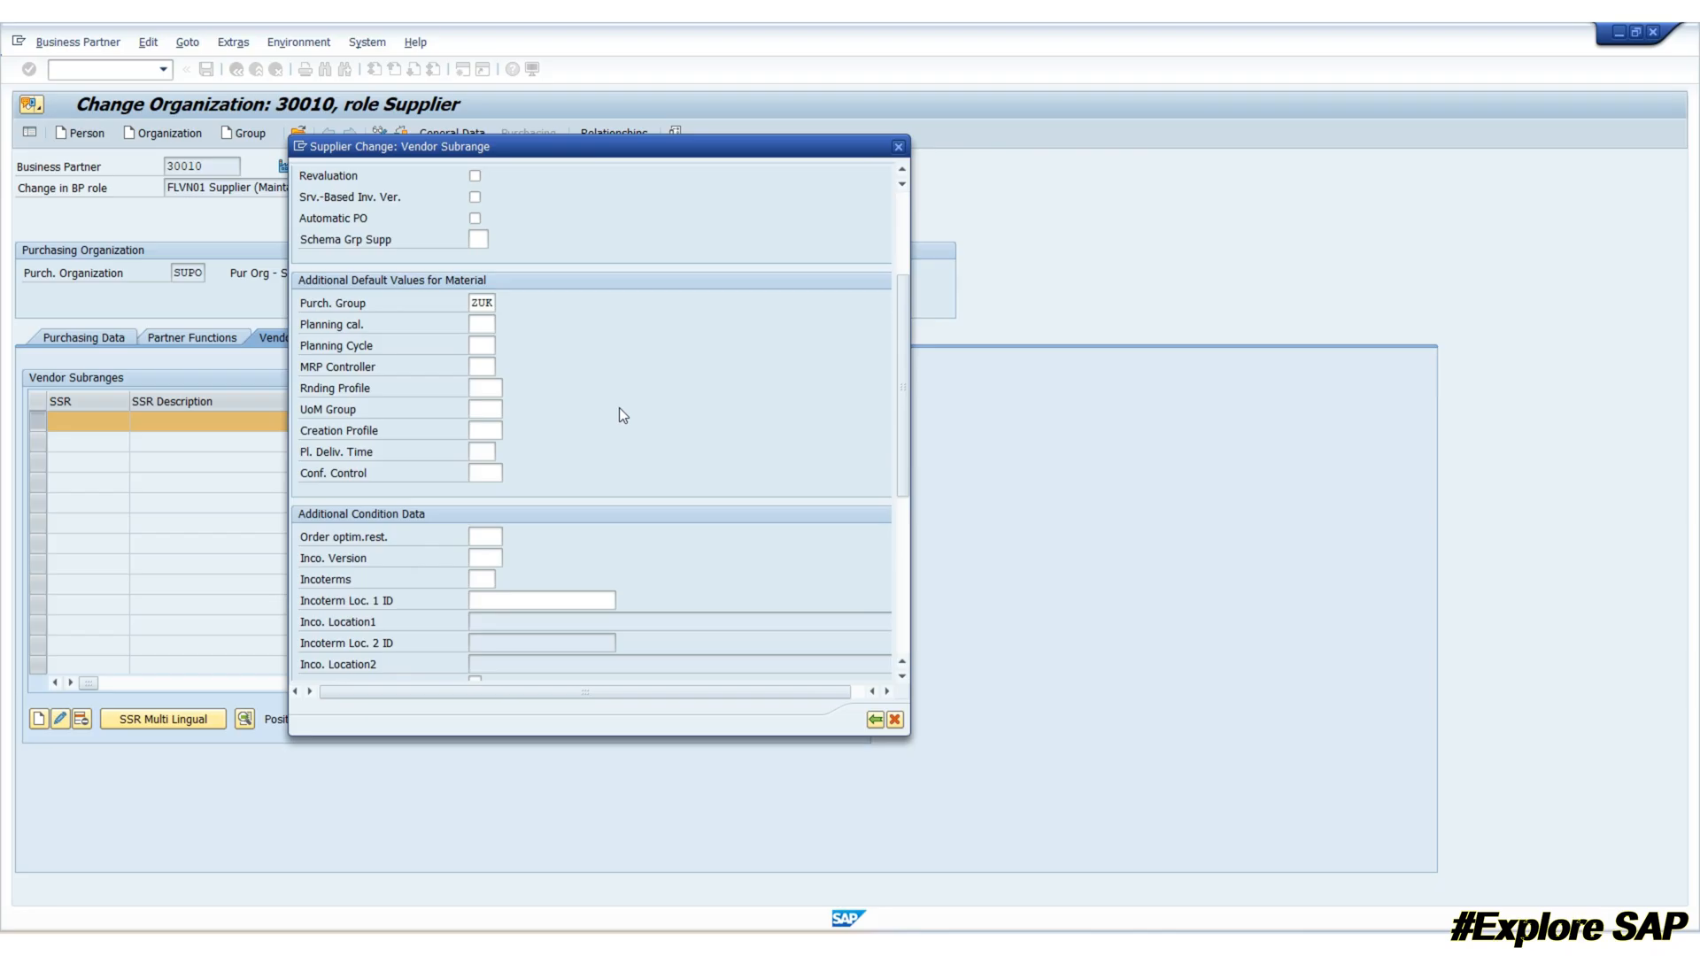
scroll(619, 416, down, 1)
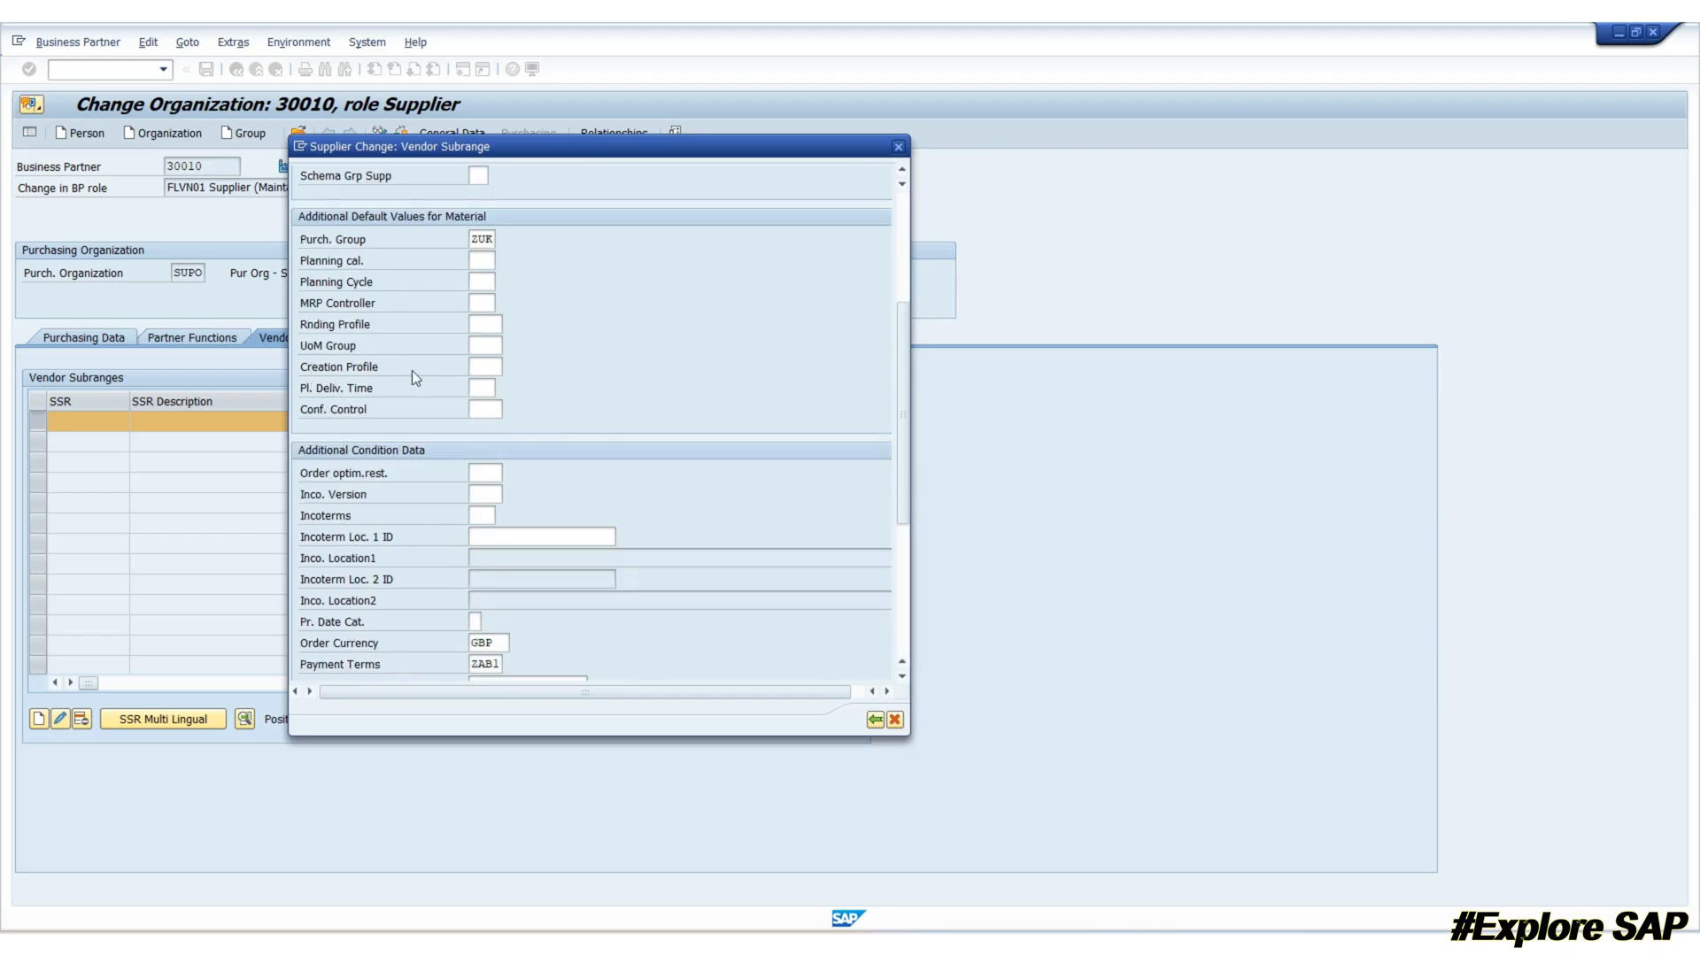
Step: Set the subrange's creation profile to 0001 from the plant SK01 entries and close the purchasing data
click(487, 367)
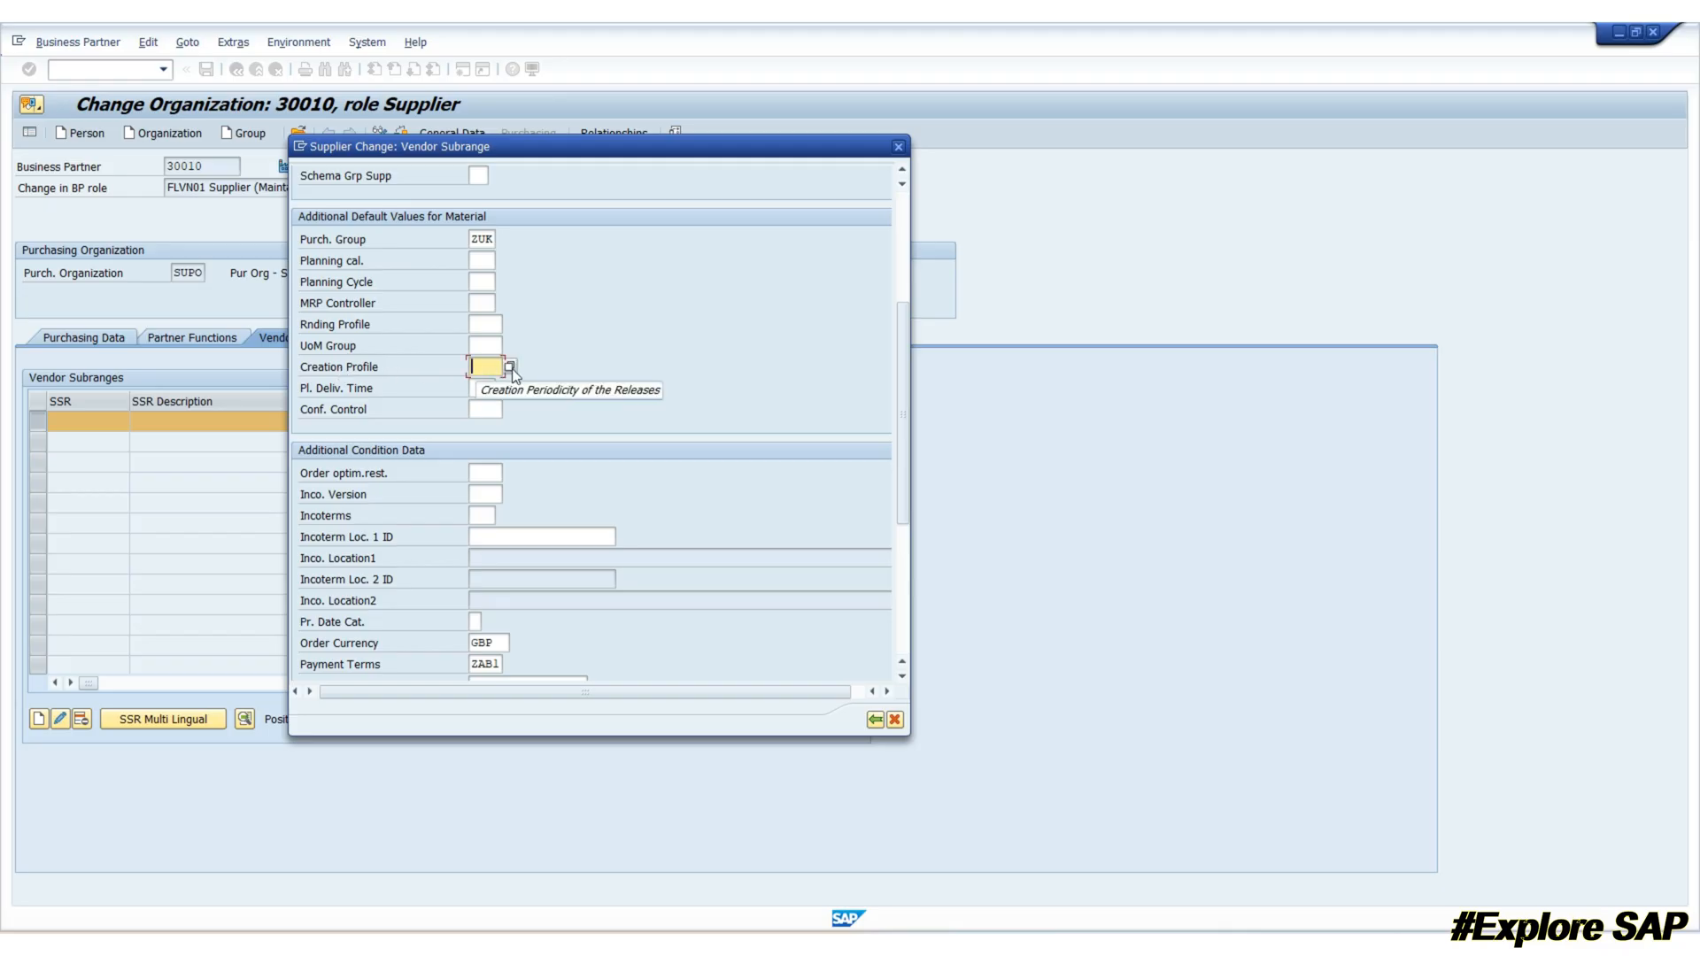
click(510, 367)
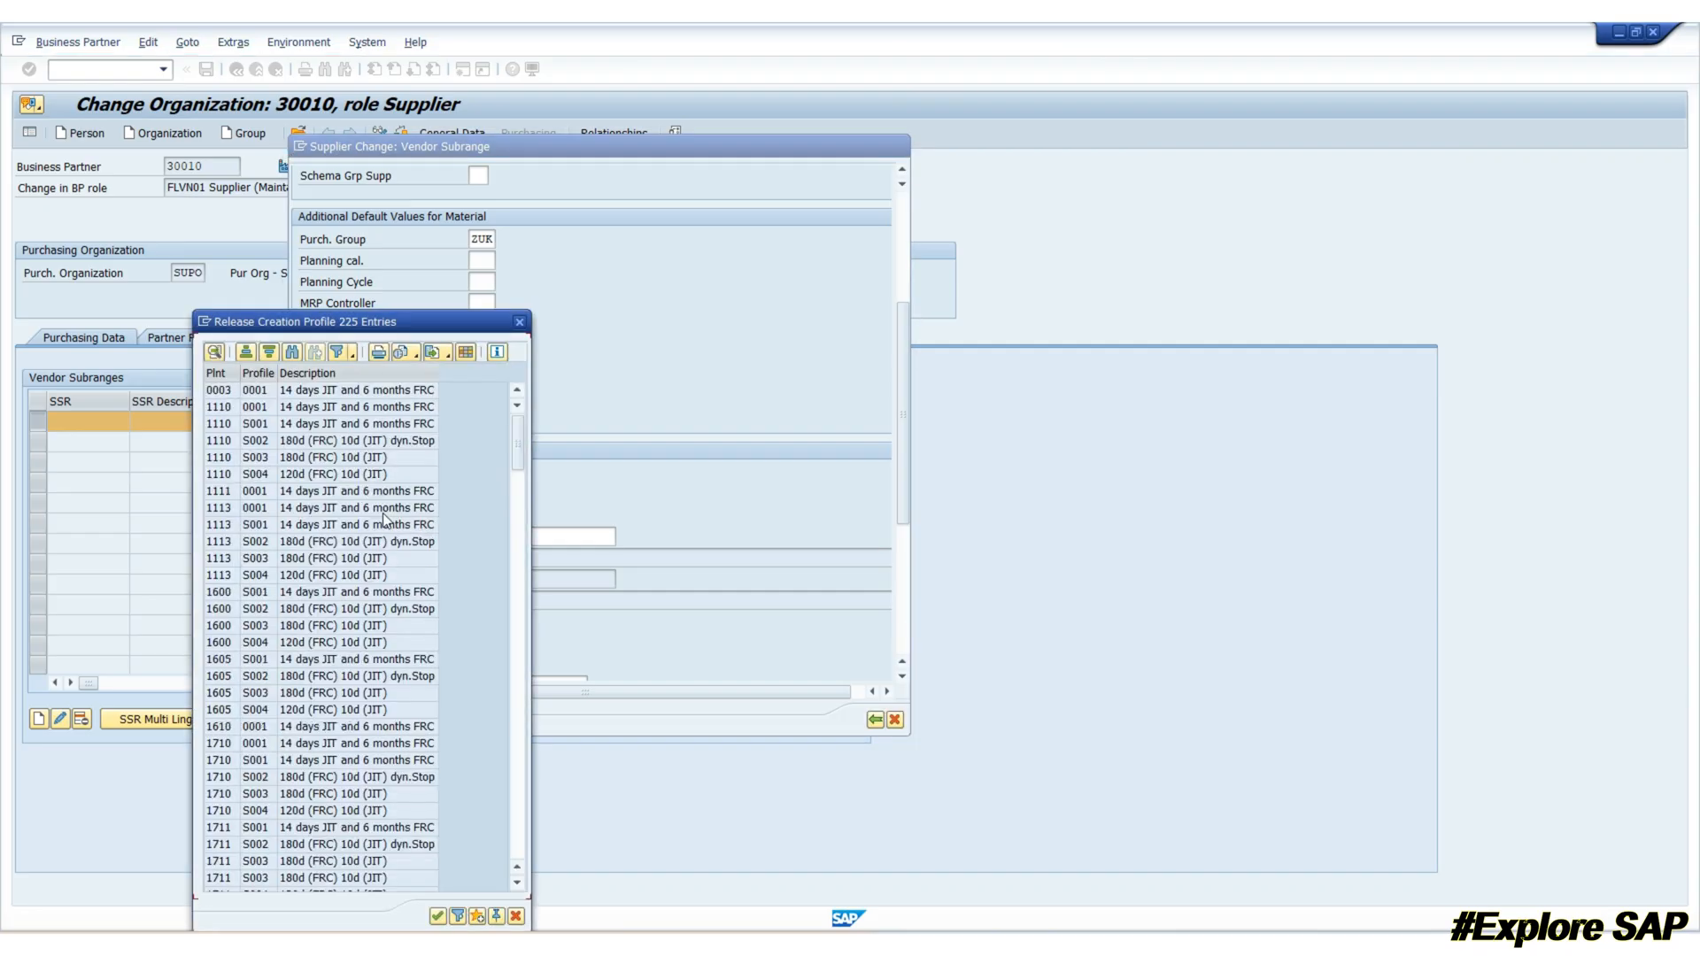
scroll(388, 544, down, 20)
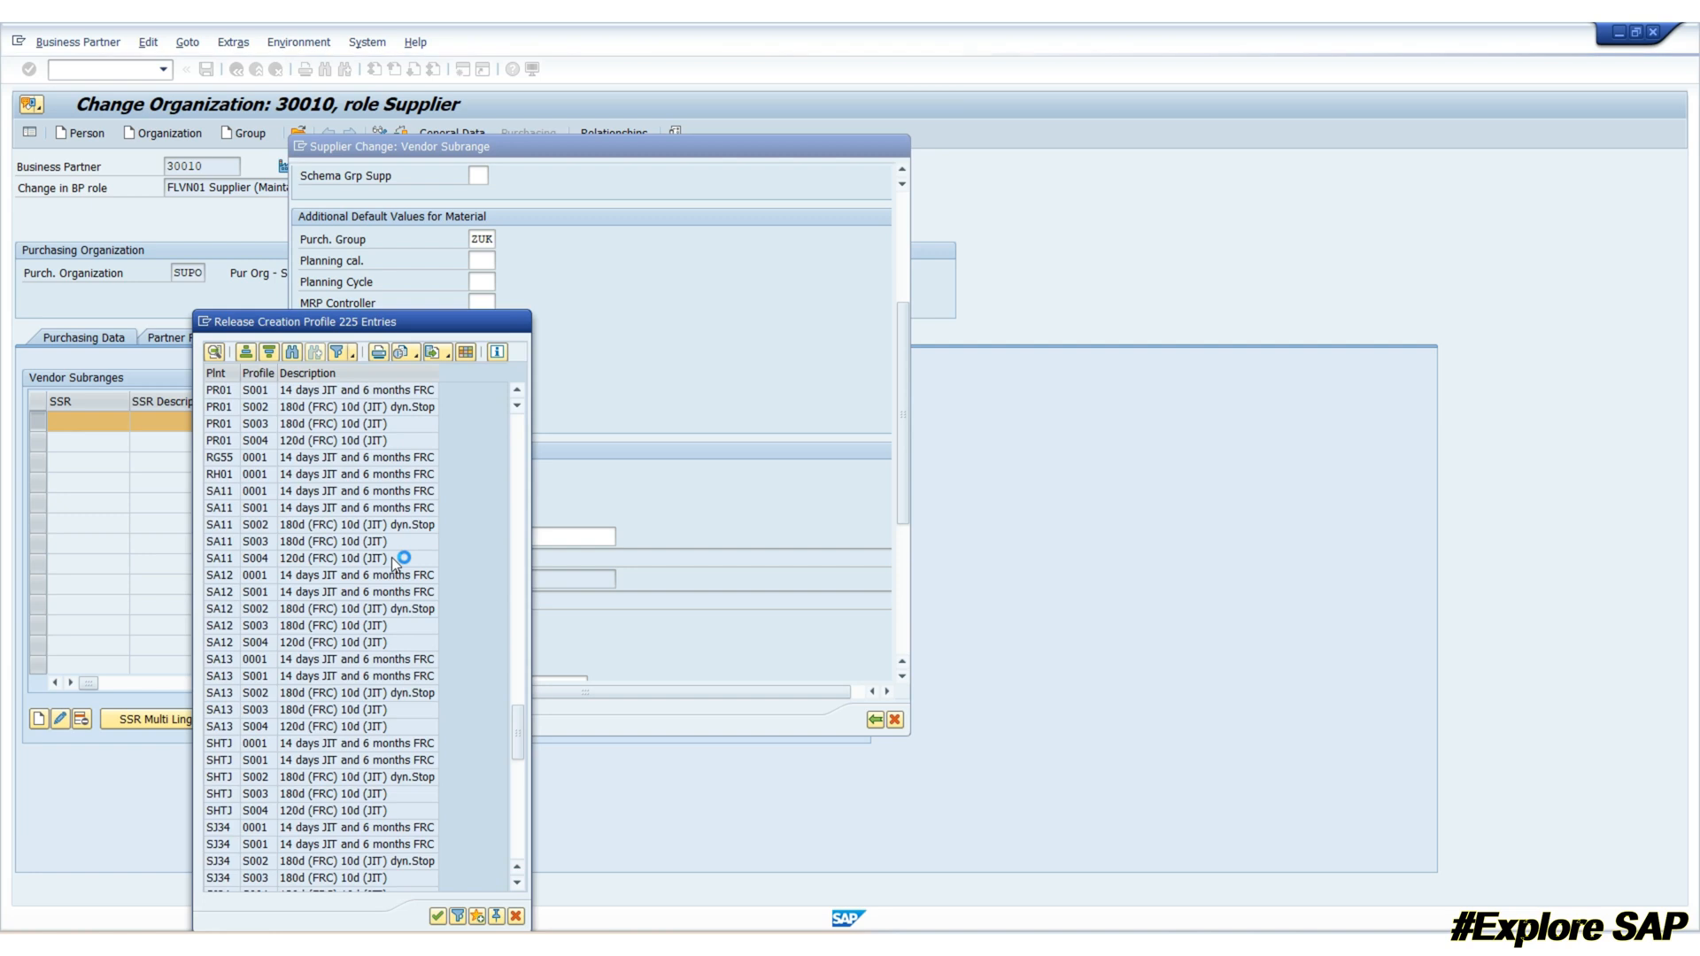
scroll(301, 742, down, 6)
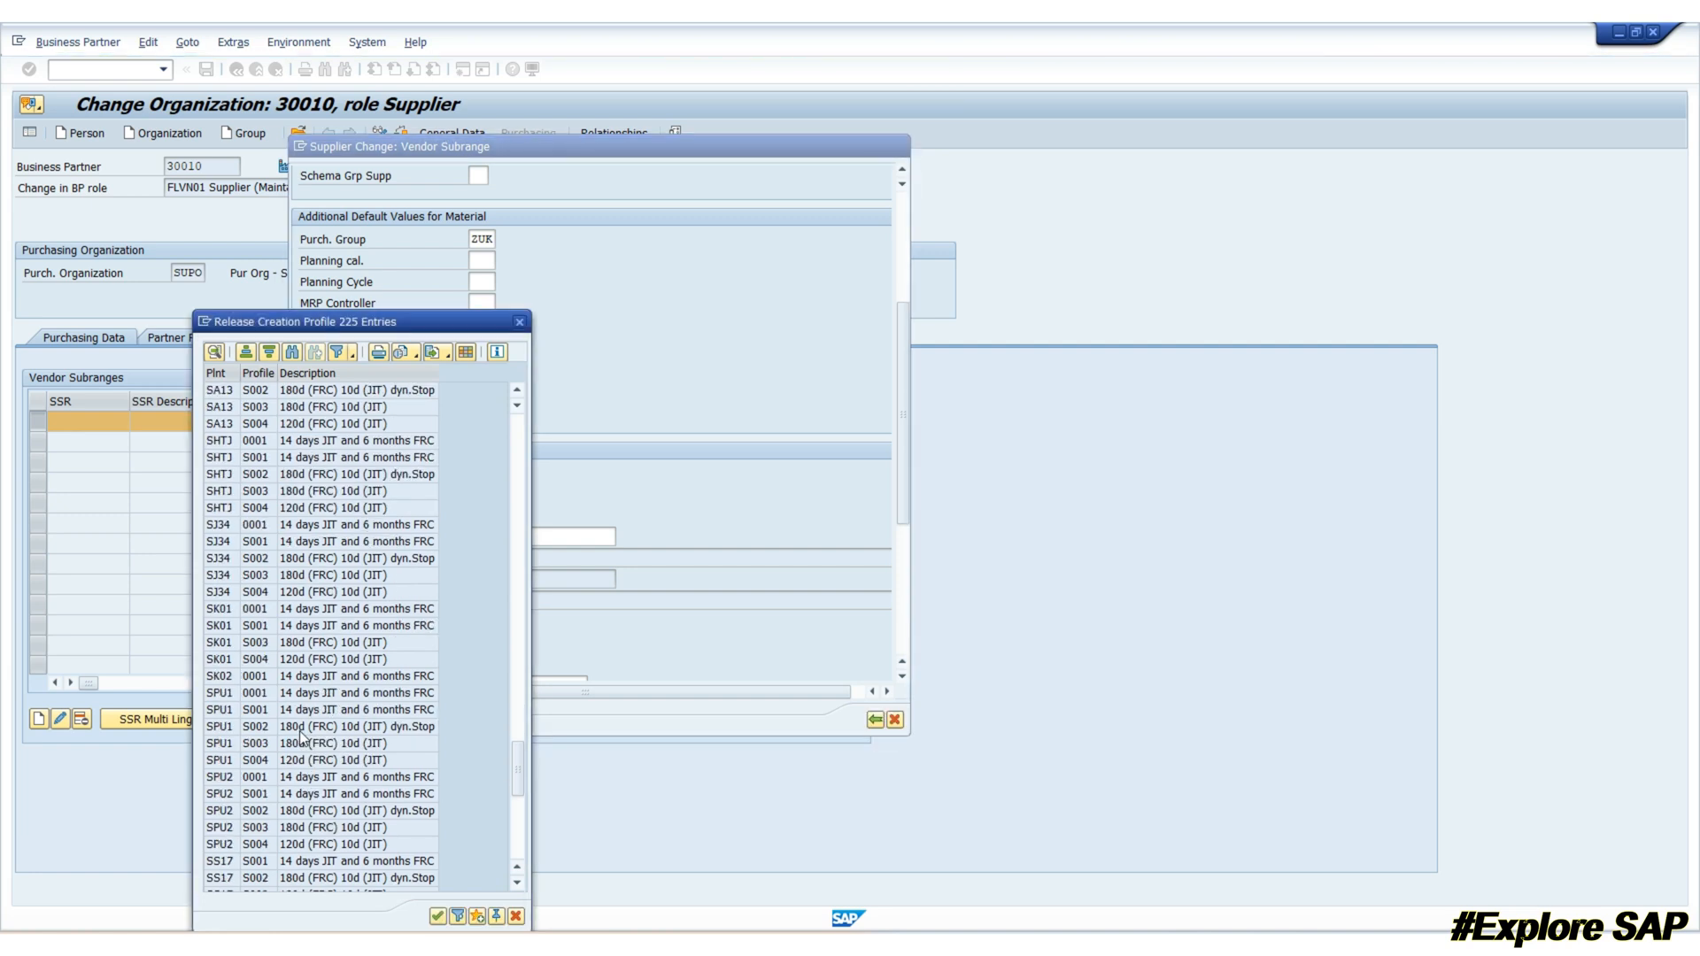
click(226, 661)
double_click(222, 609)
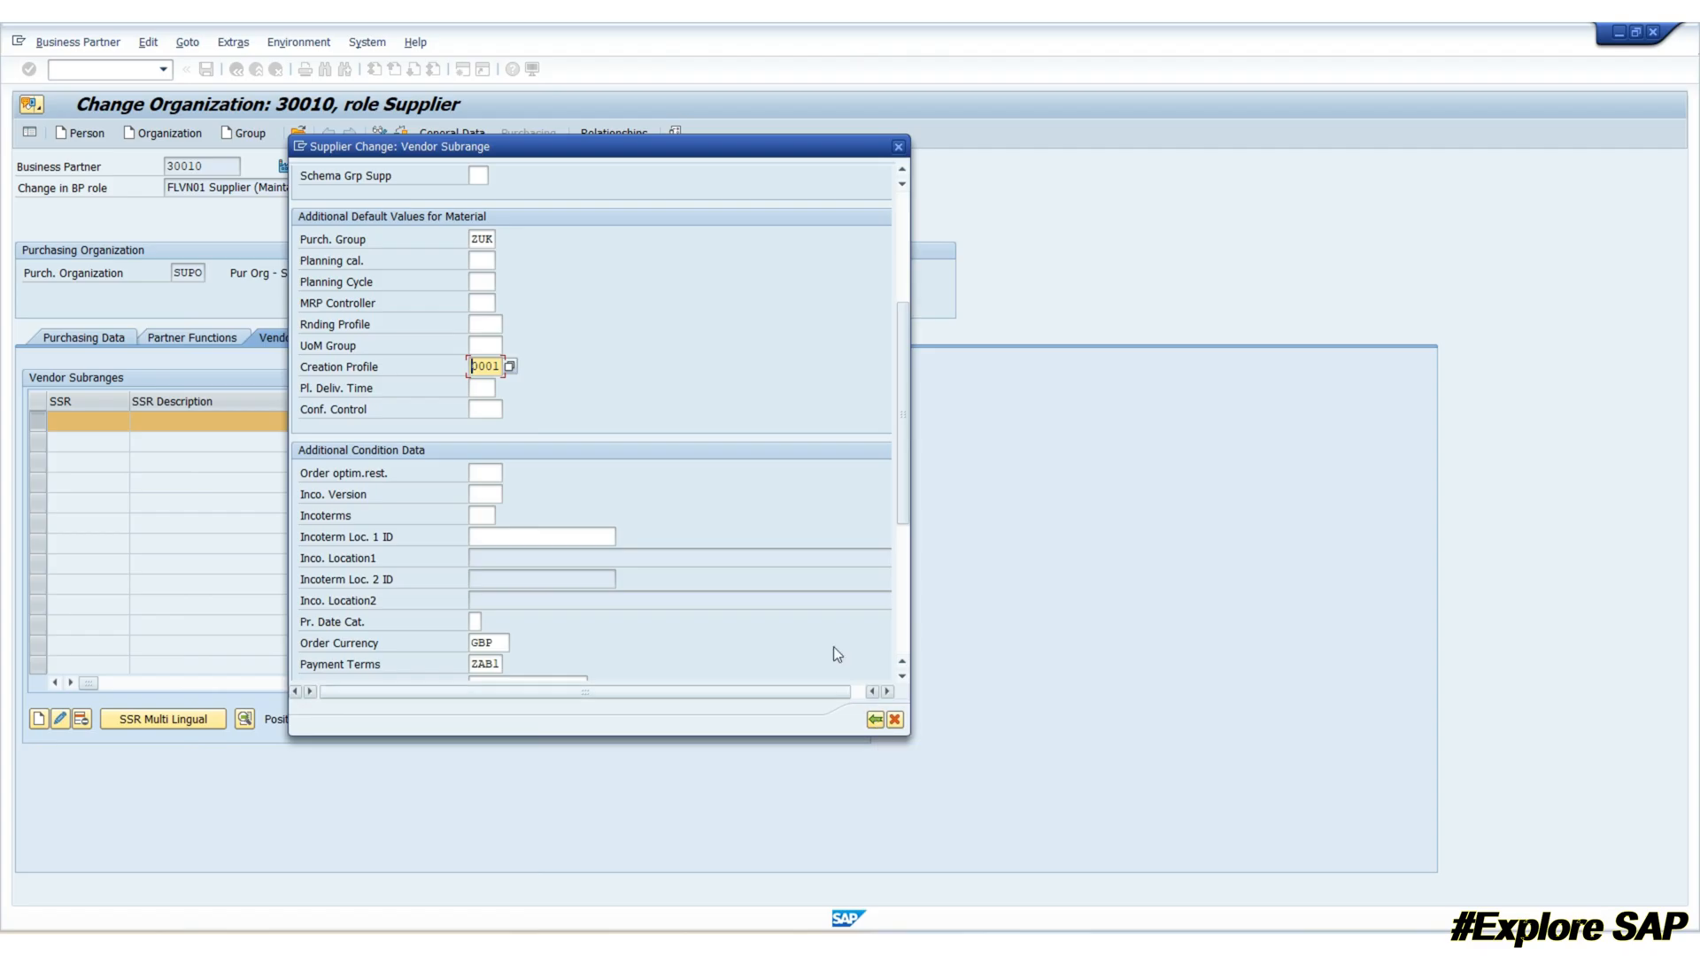
click(875, 719)
click(894, 719)
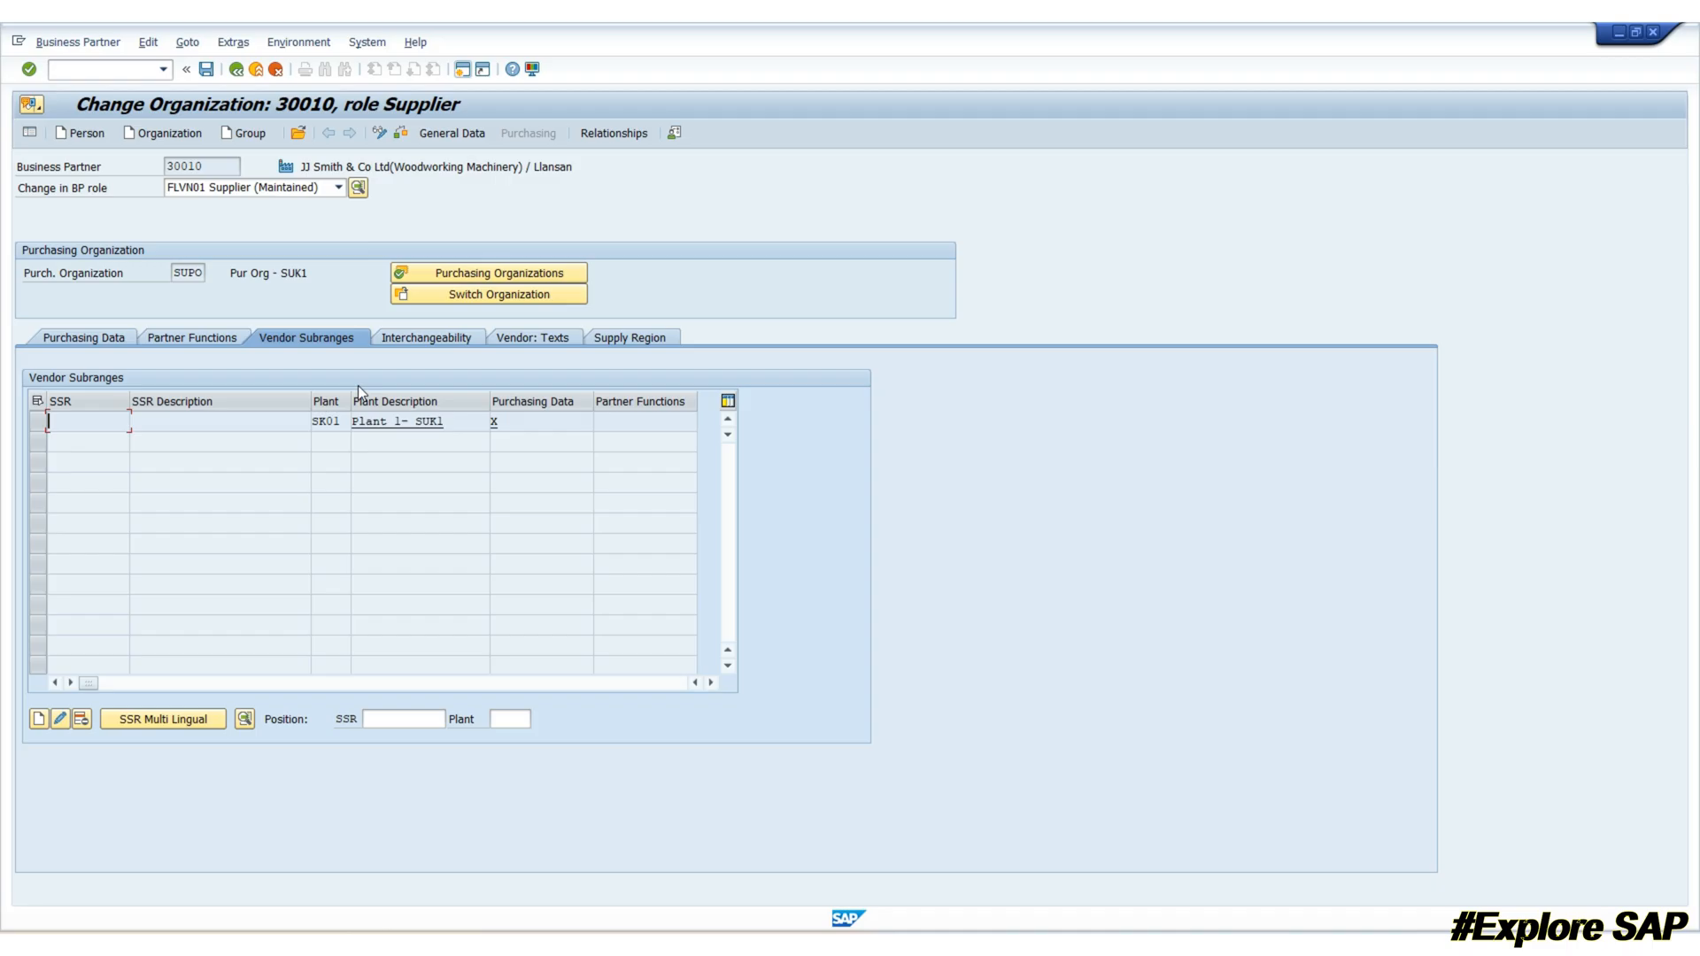
Step: Start transaction MM02 in a new session and enter material 900439
click(462, 68)
text(MM02)
key(Return)
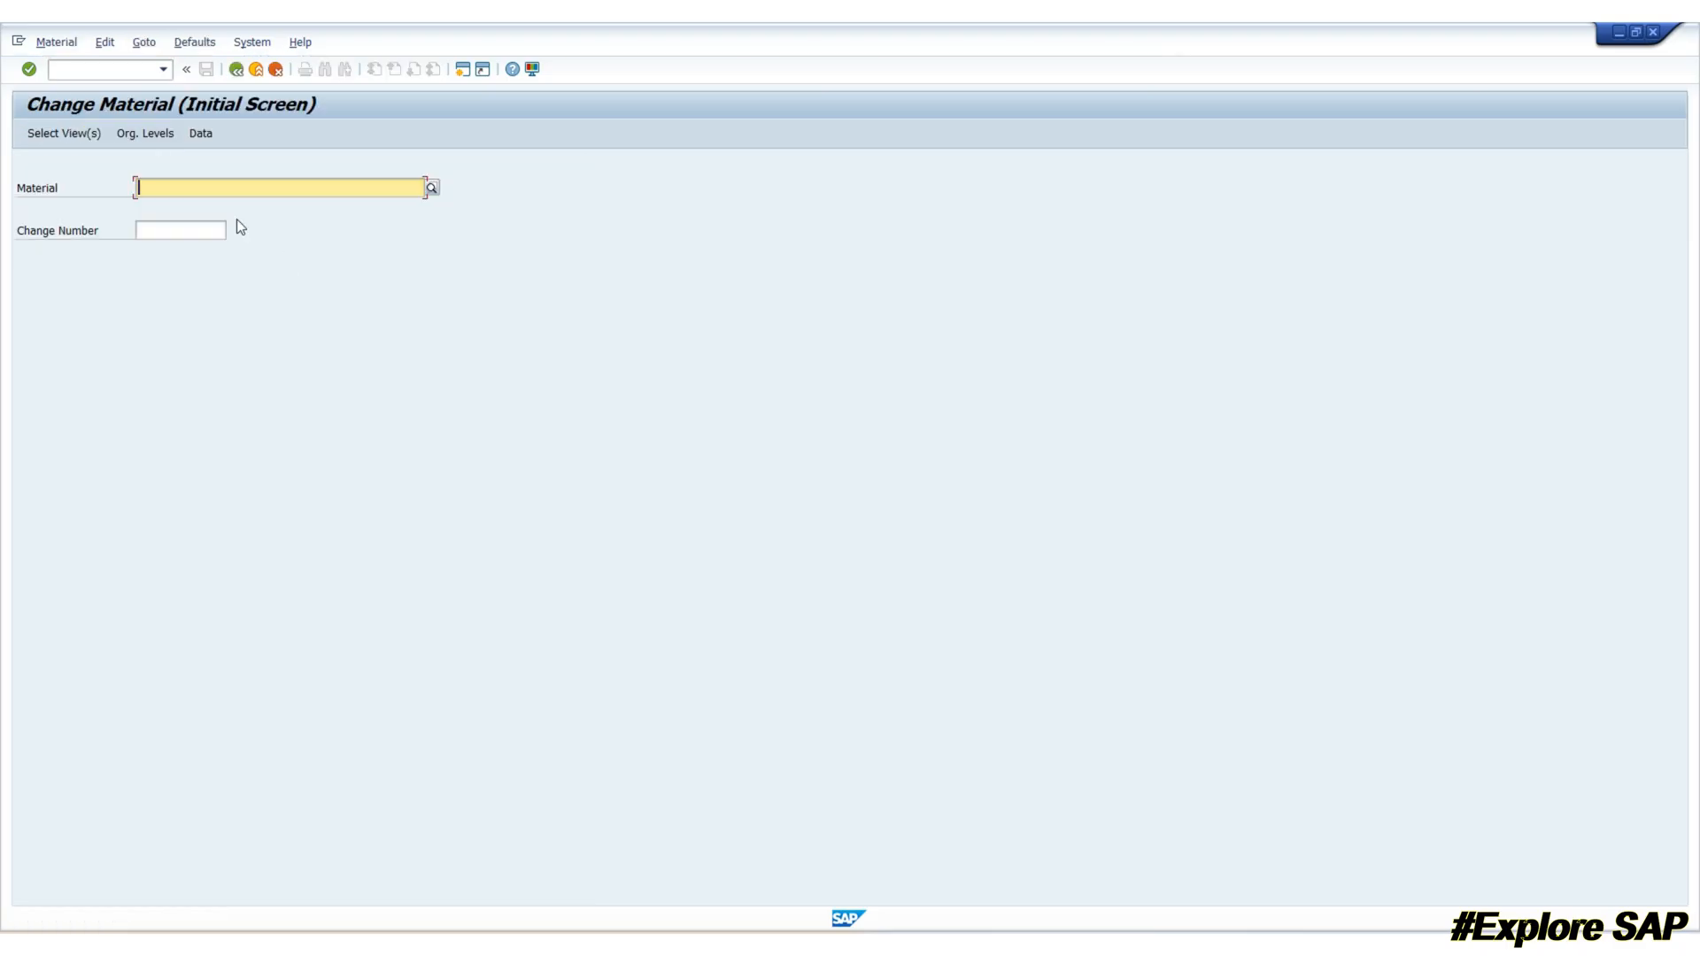
text(9004)
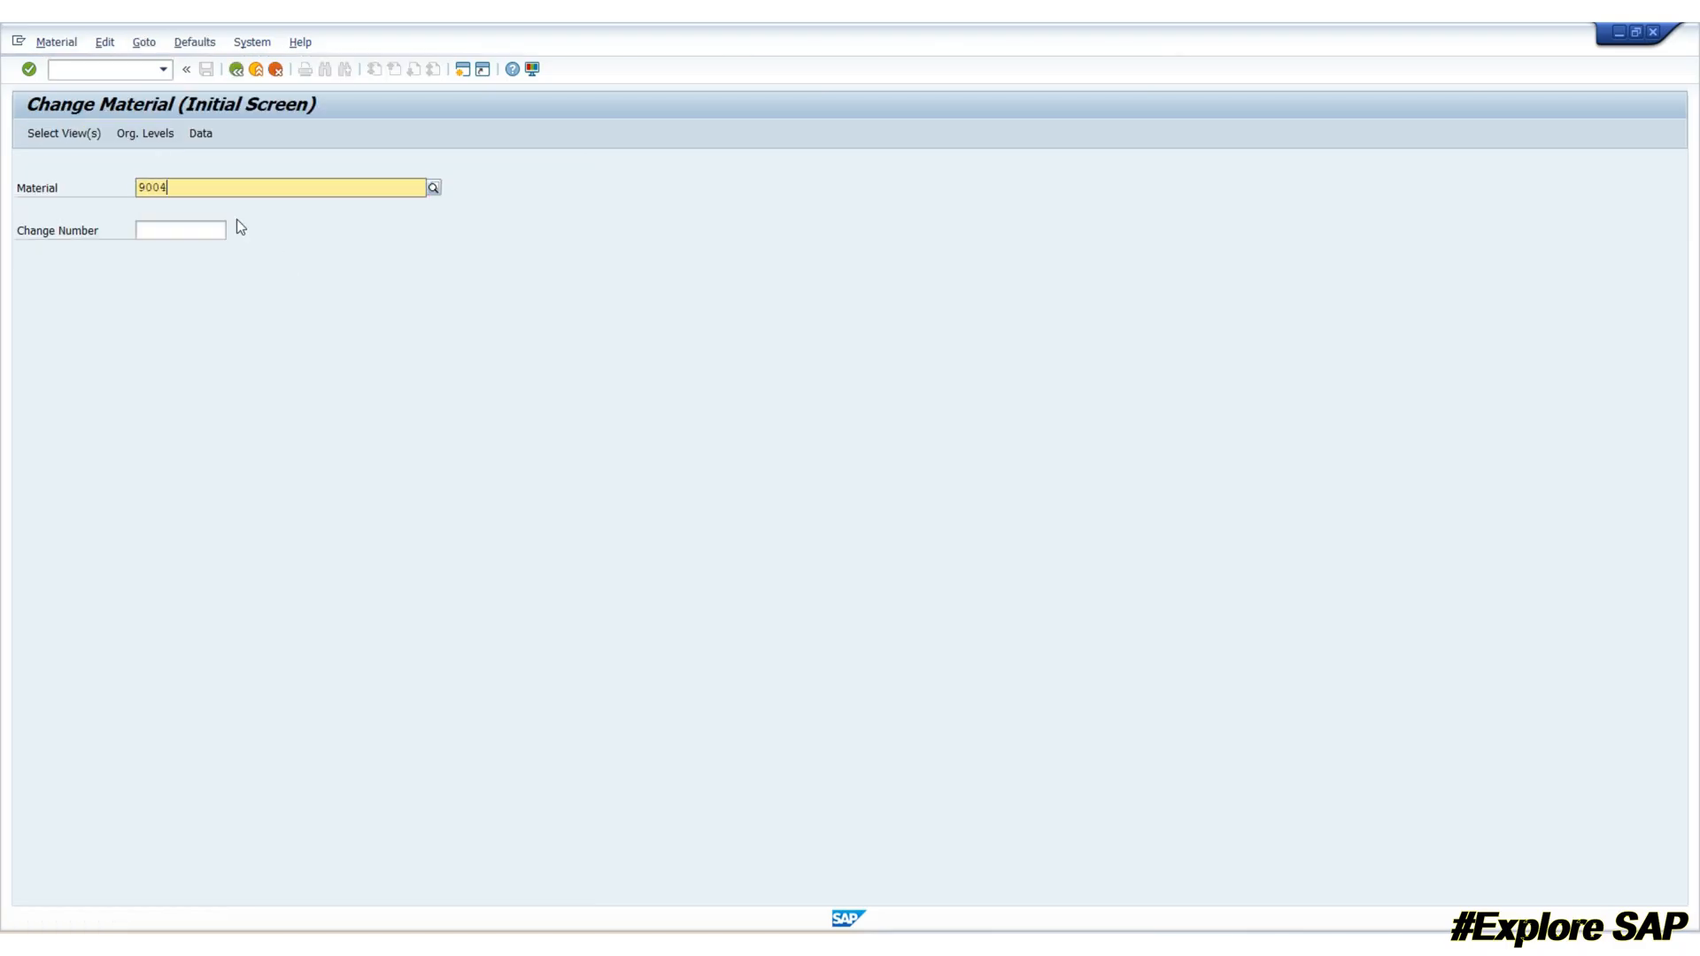
text(39)
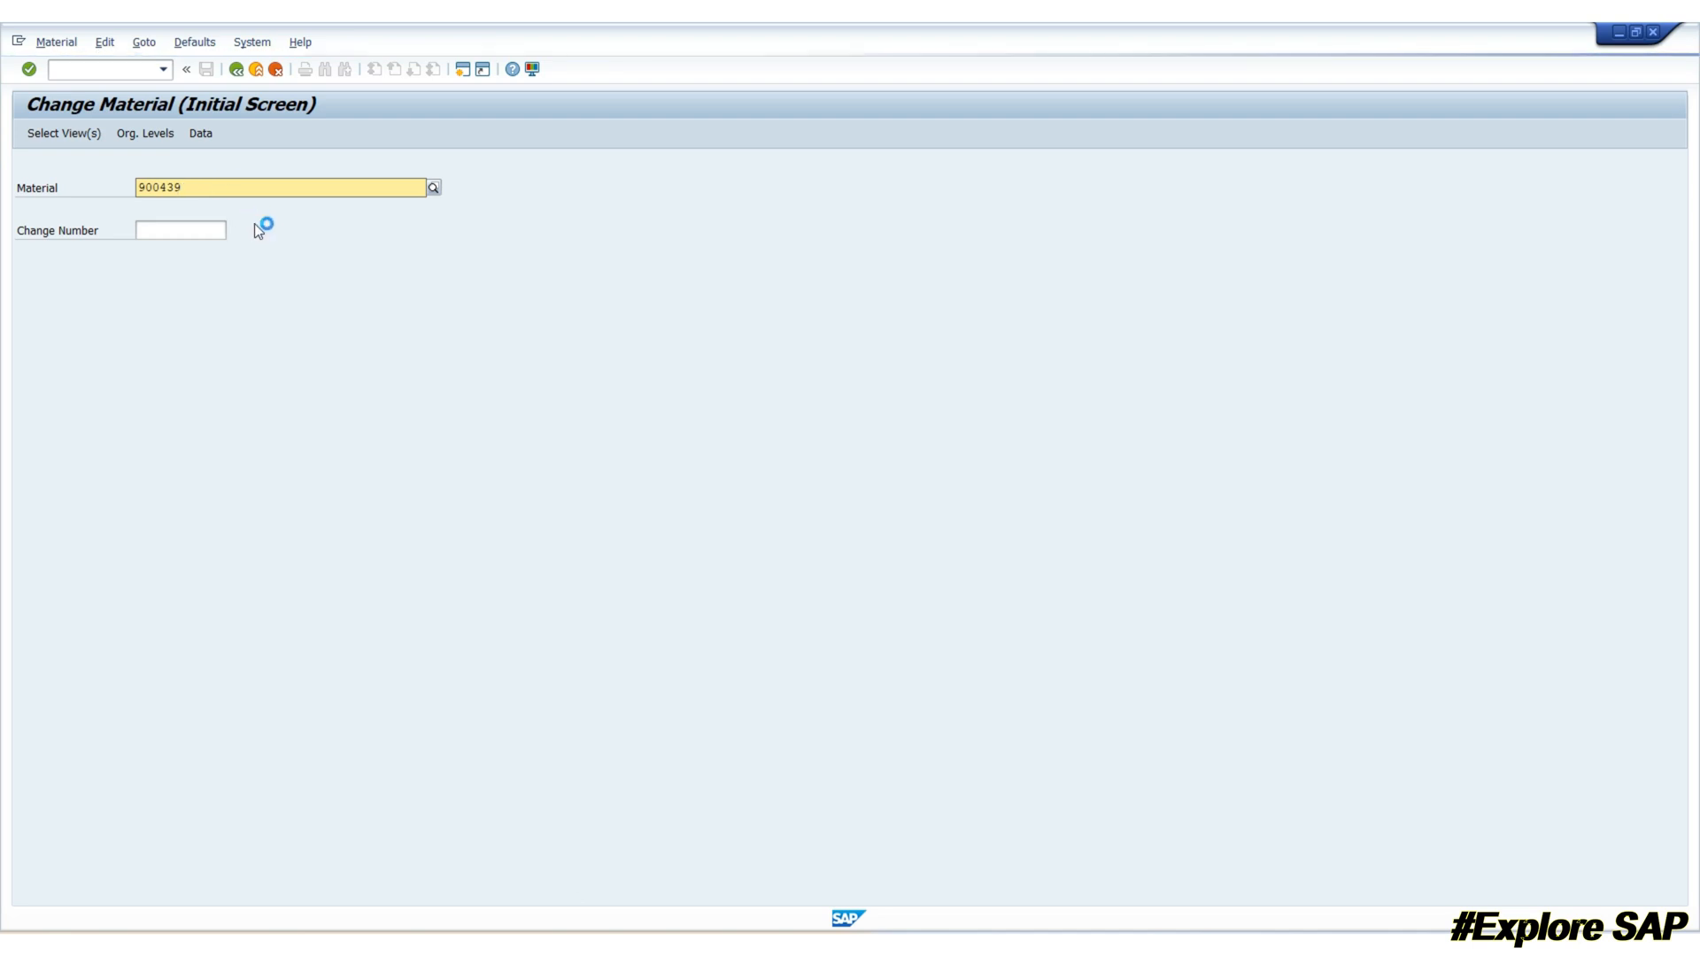
Step: Open the Purchasing view of material 900439 for plant SK01
click(233, 224)
drag(227, 193, 3, 186)
click(92, 148)
click(77, 136)
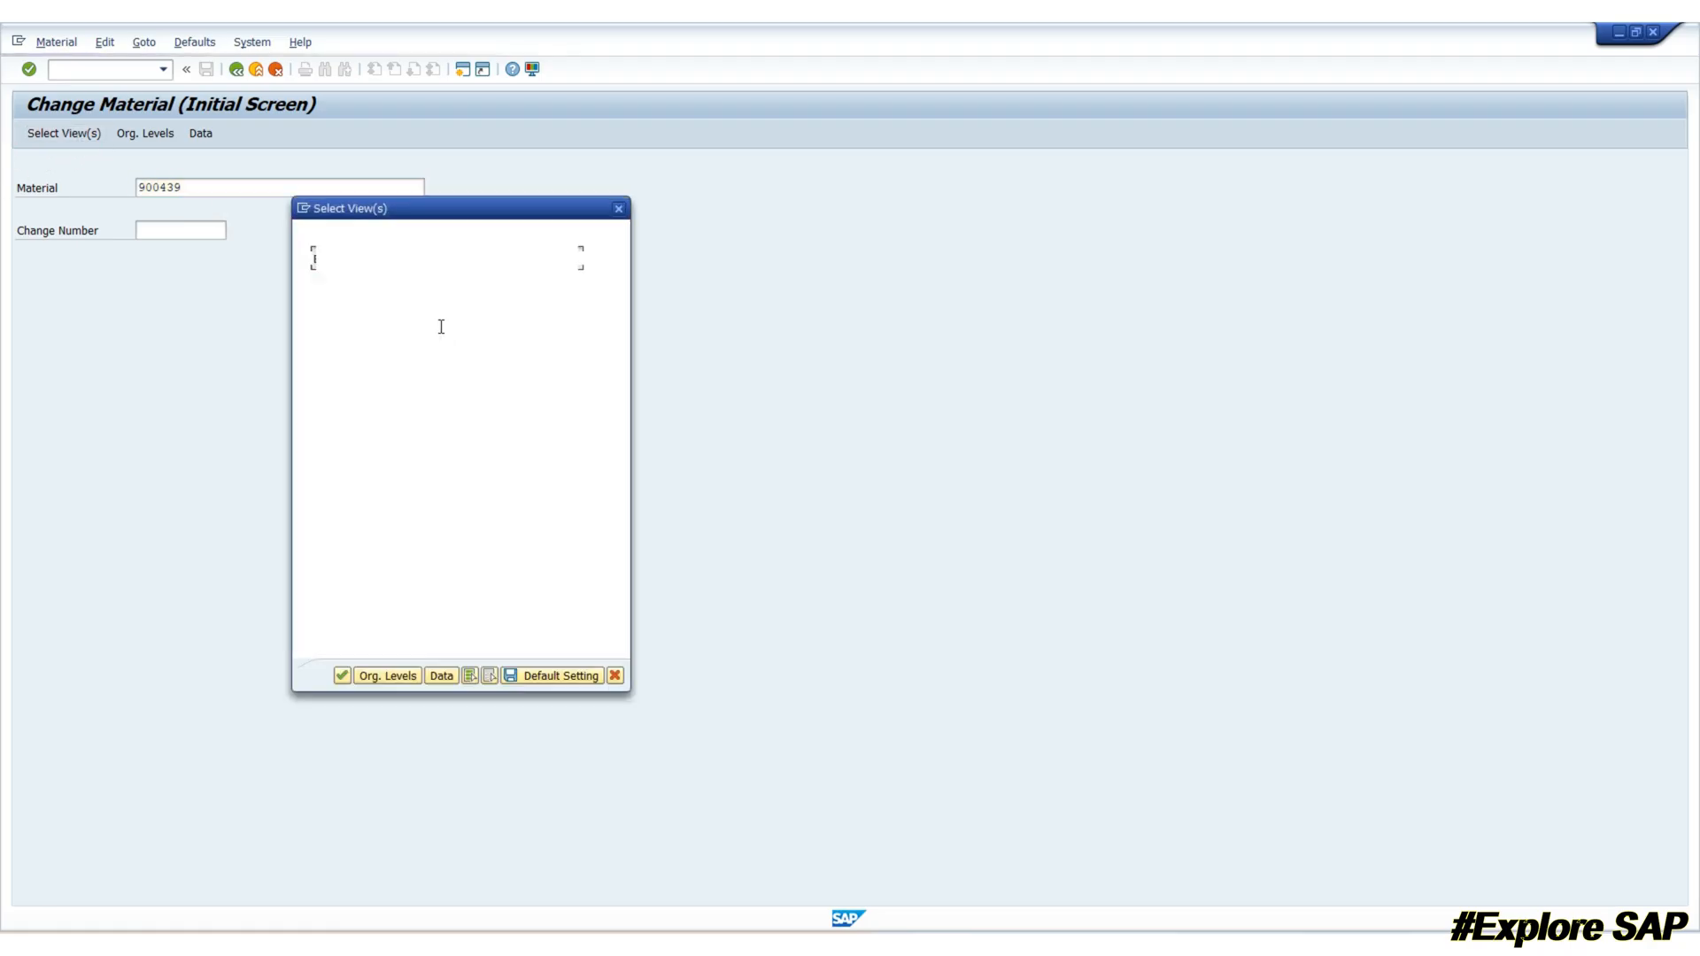
click(306, 320)
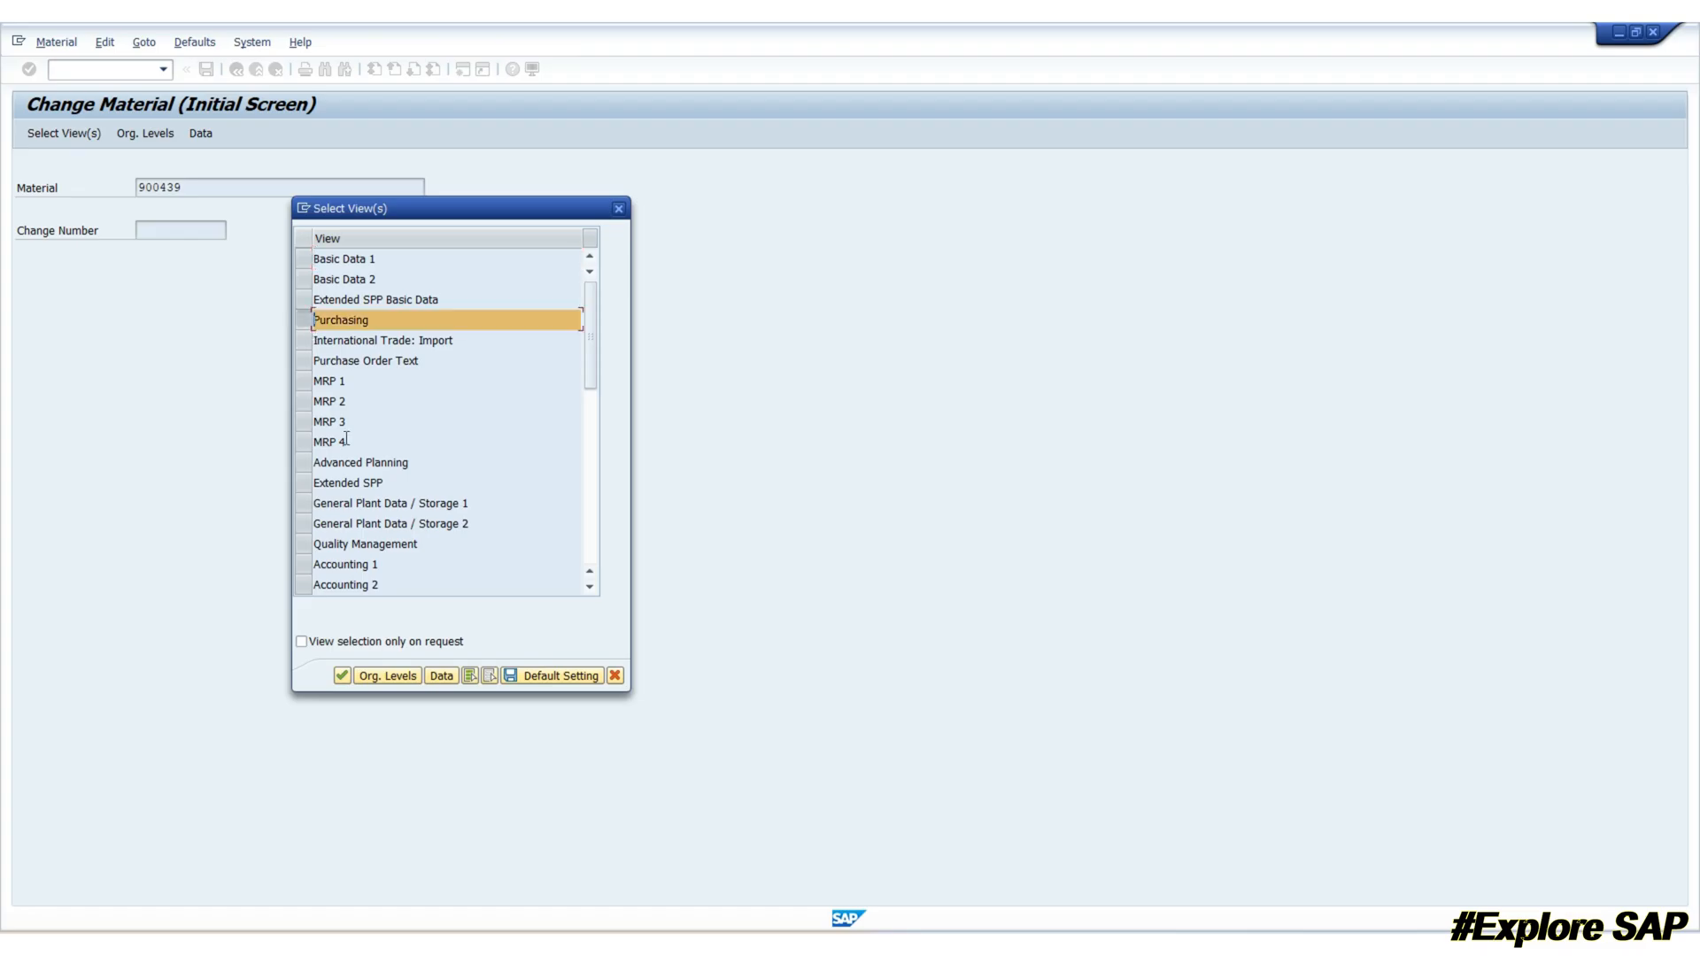
click(337, 678)
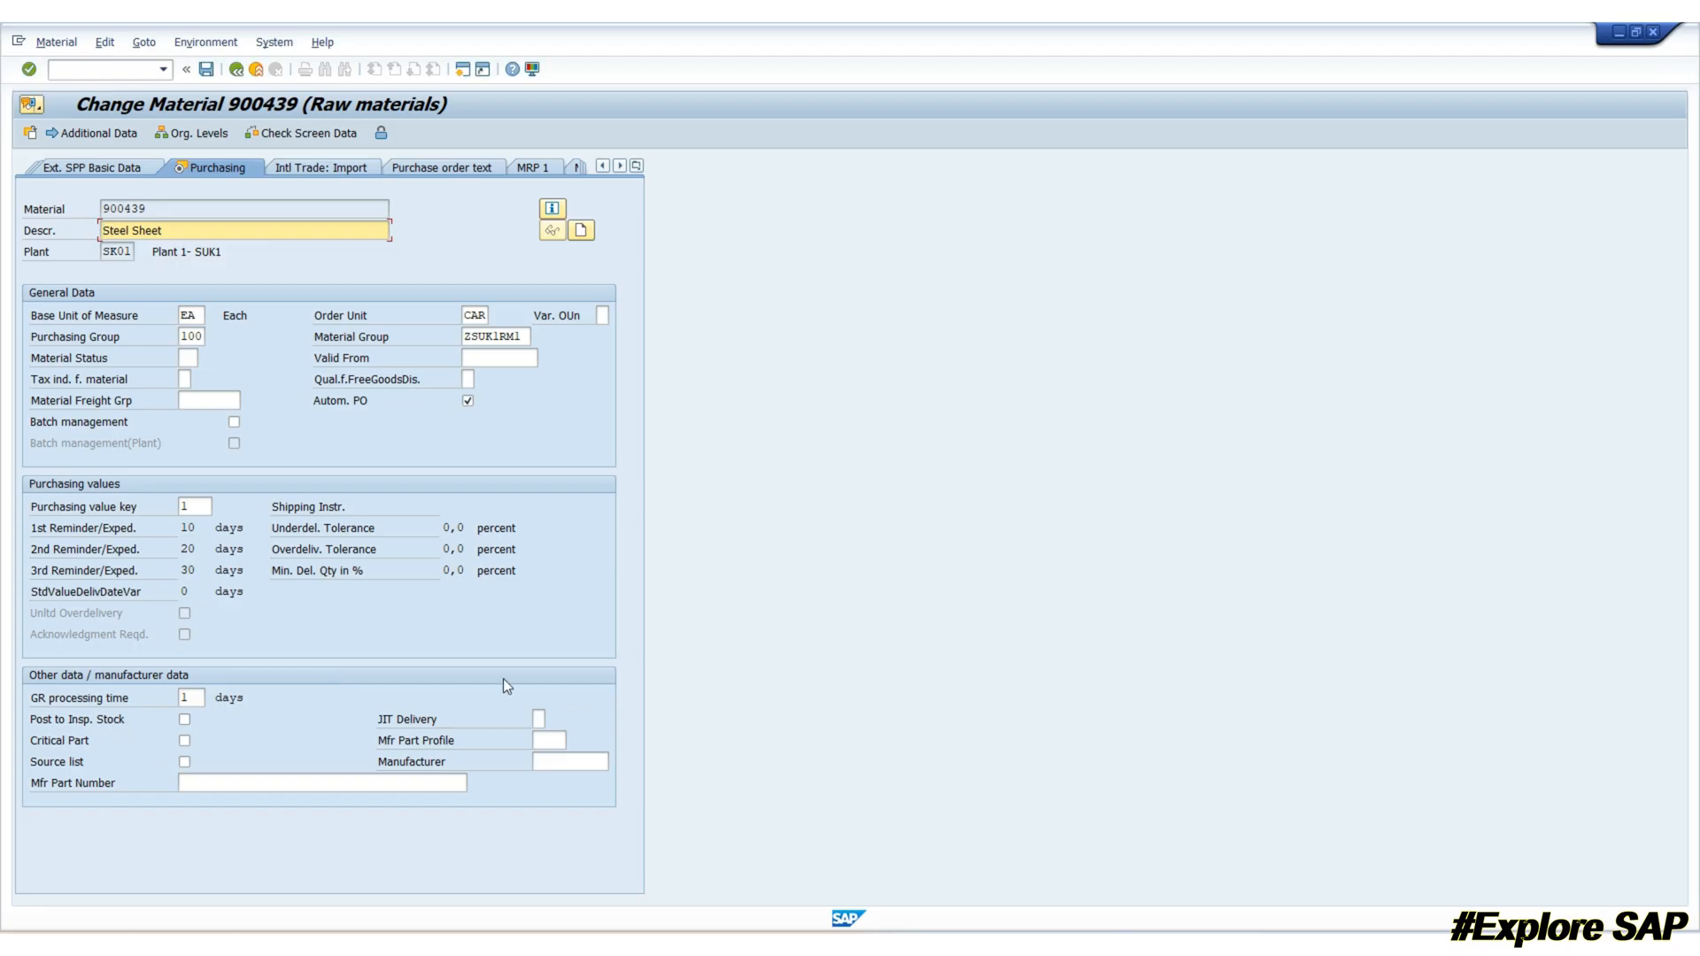
Step: Set the material's JIT Delivery indicator to 1 in the other data section
click(407, 721)
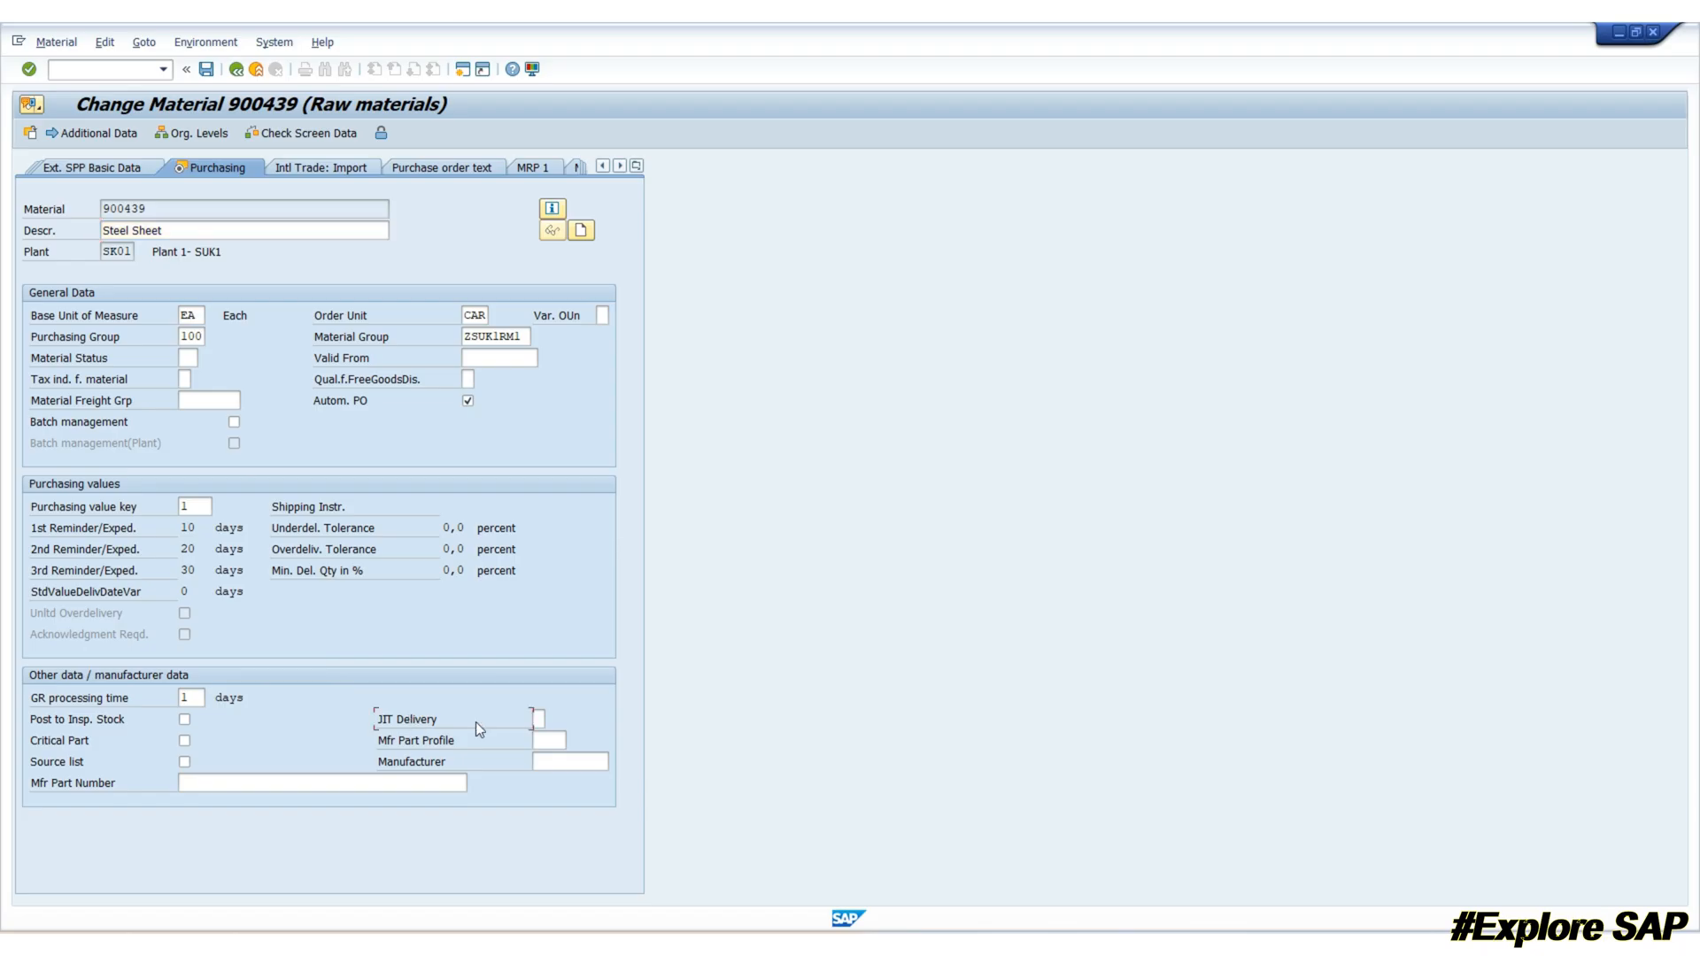
click(537, 719)
click(551, 718)
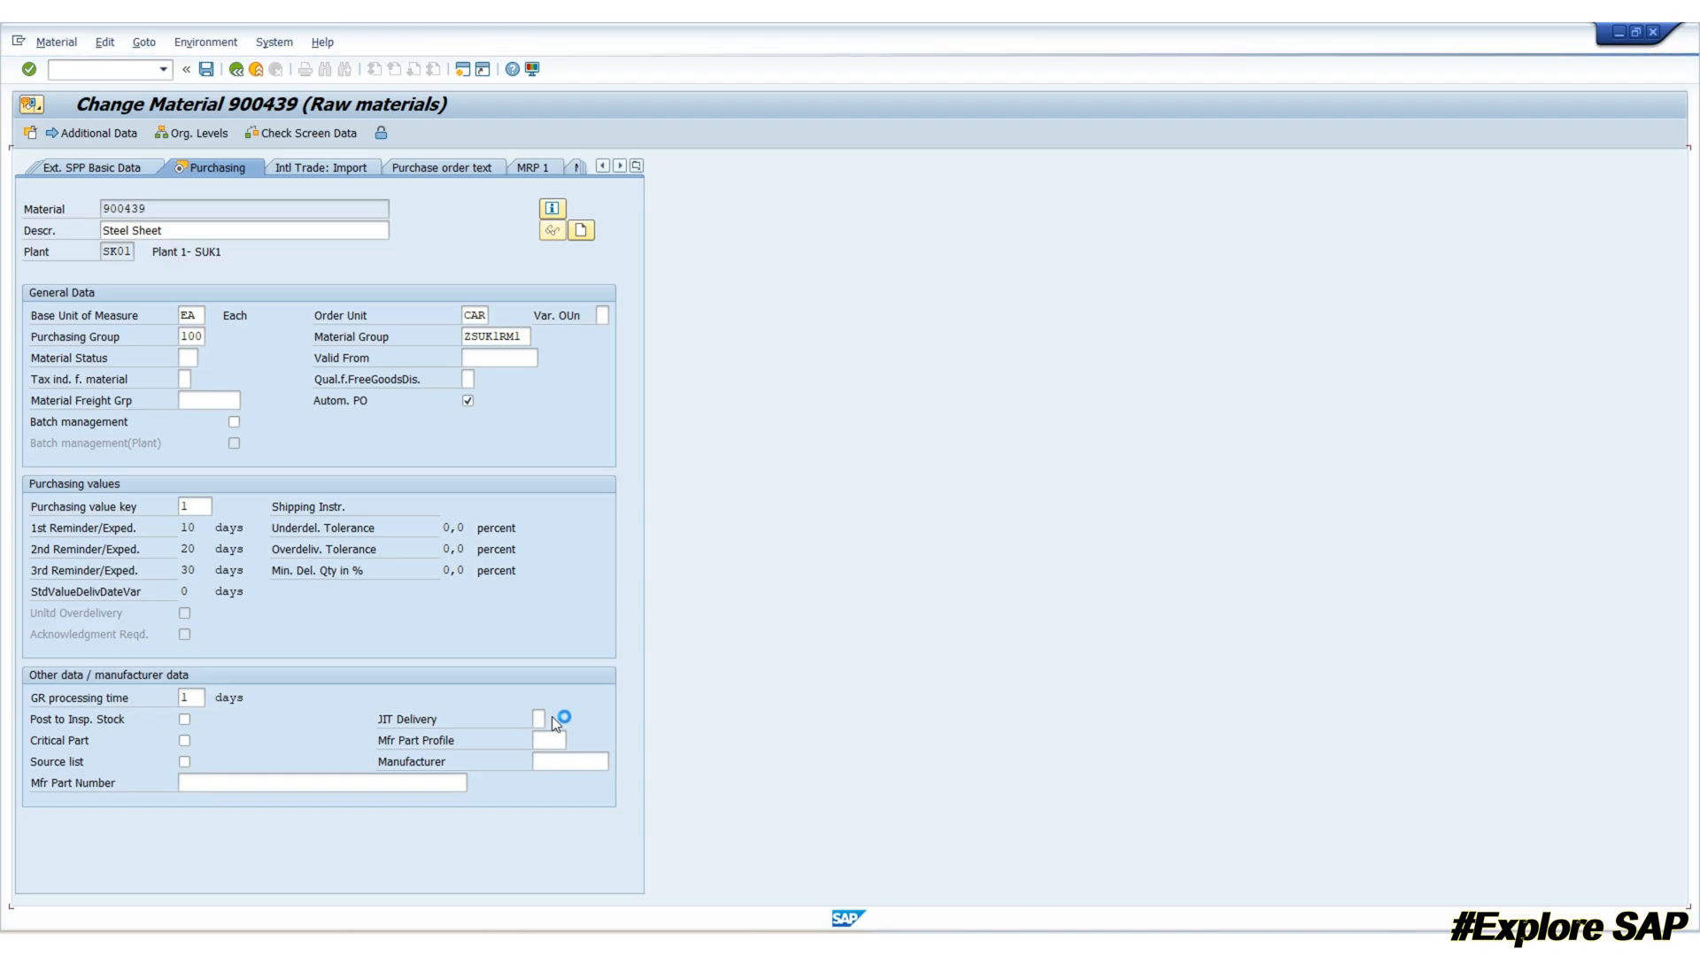
click(599, 806)
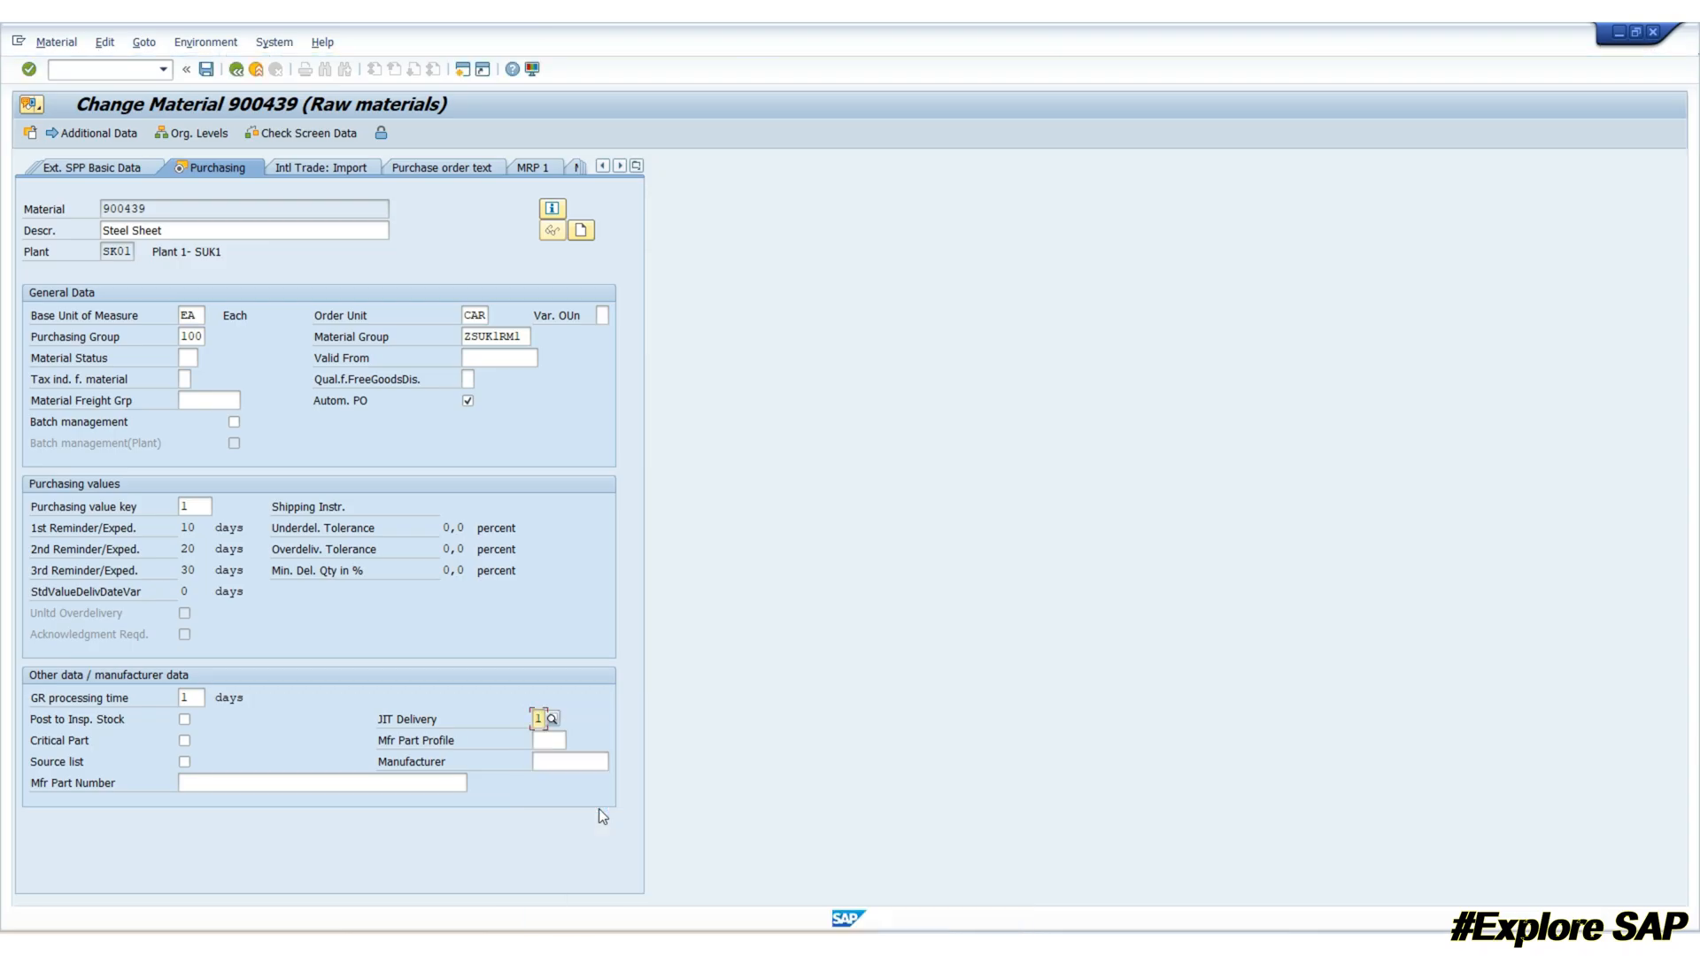
Step: Confirm the material's JIT Delivery entry and start transaction ME31L from the SAP Easy Access screen
key(Return)
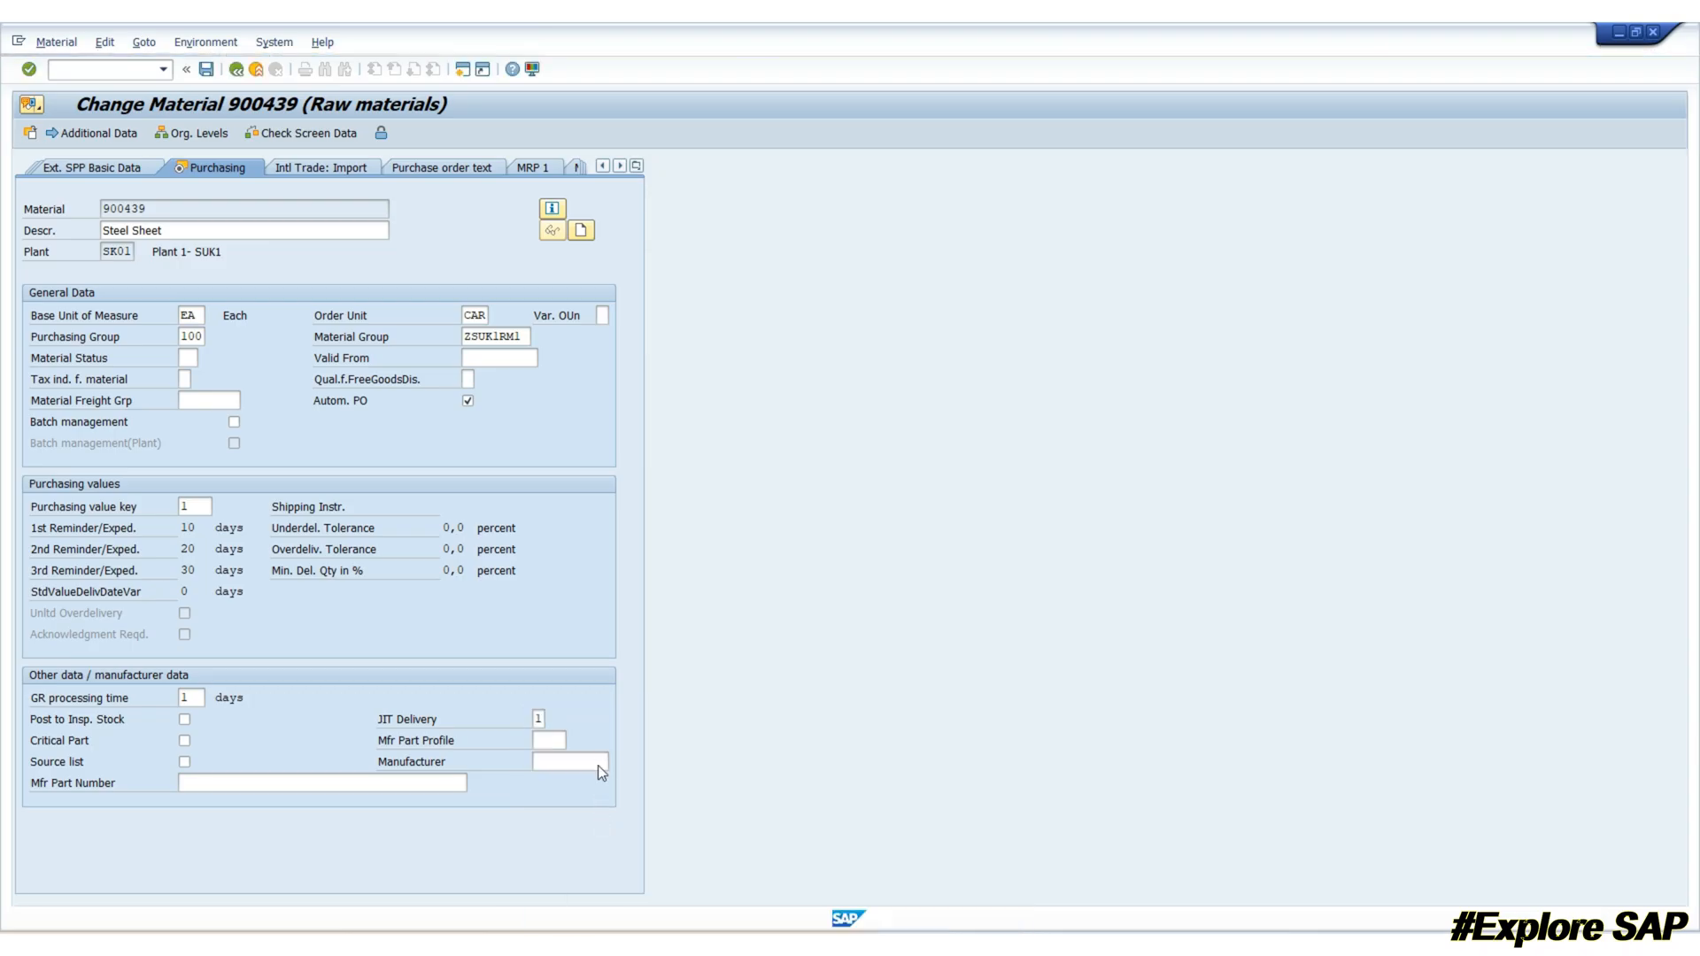
click(263, 409)
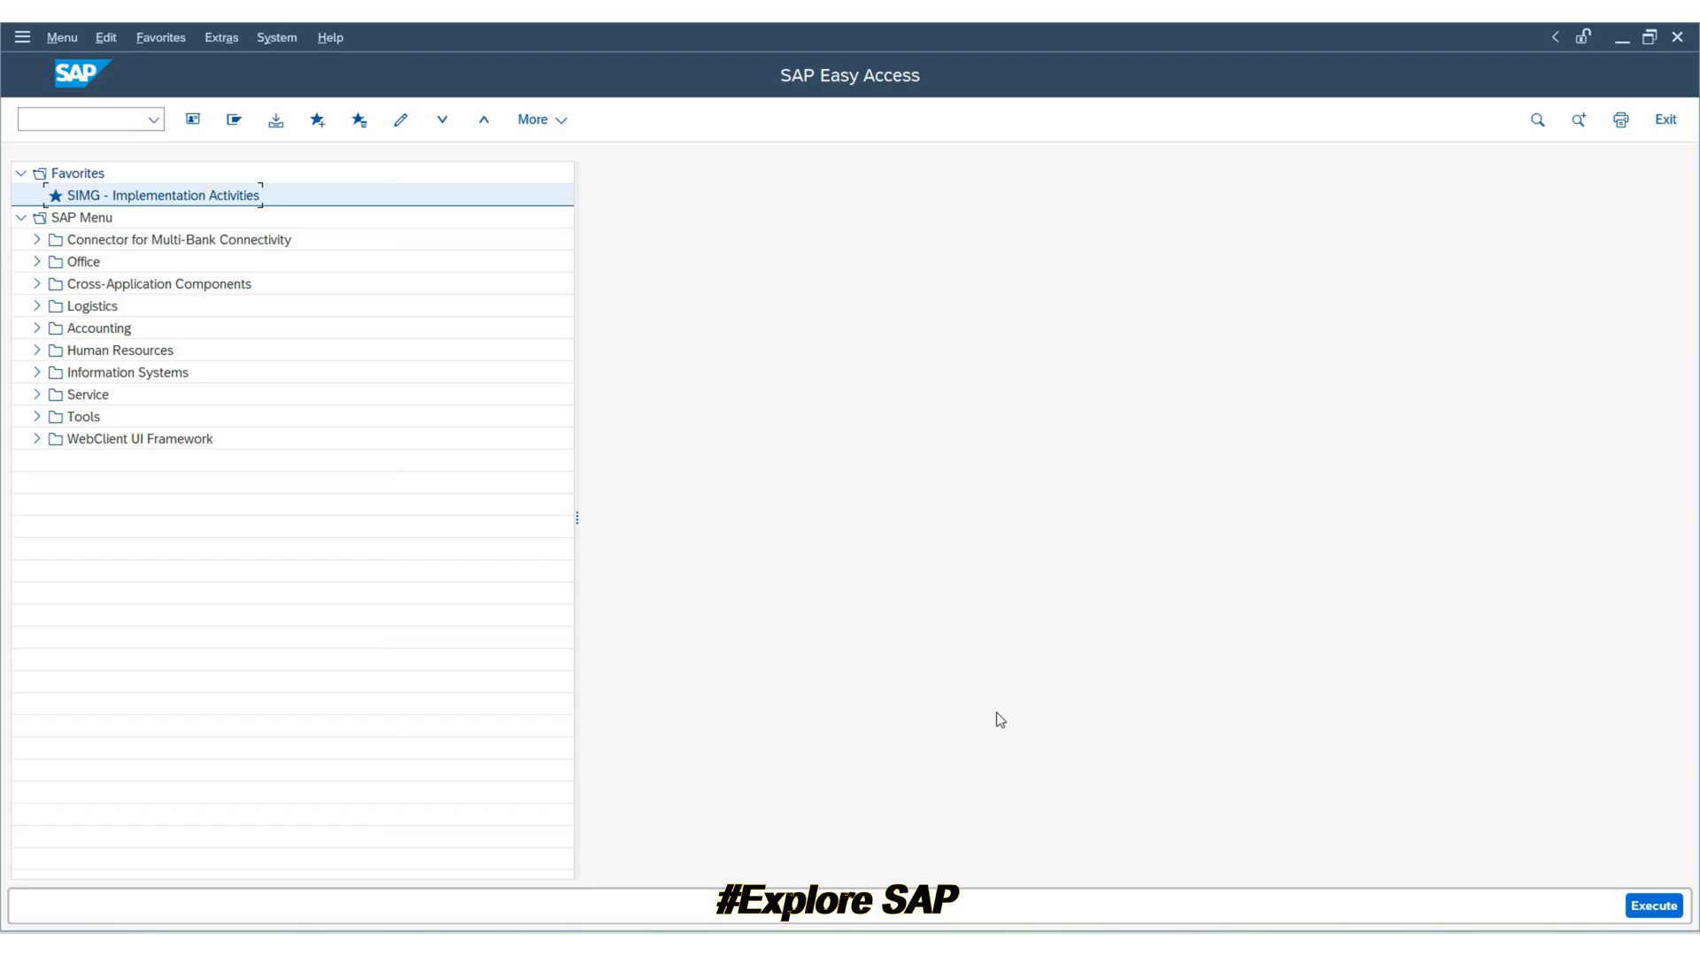
click(53, 121)
key(Caps_Lock)
text(ME31L)
key(Return)
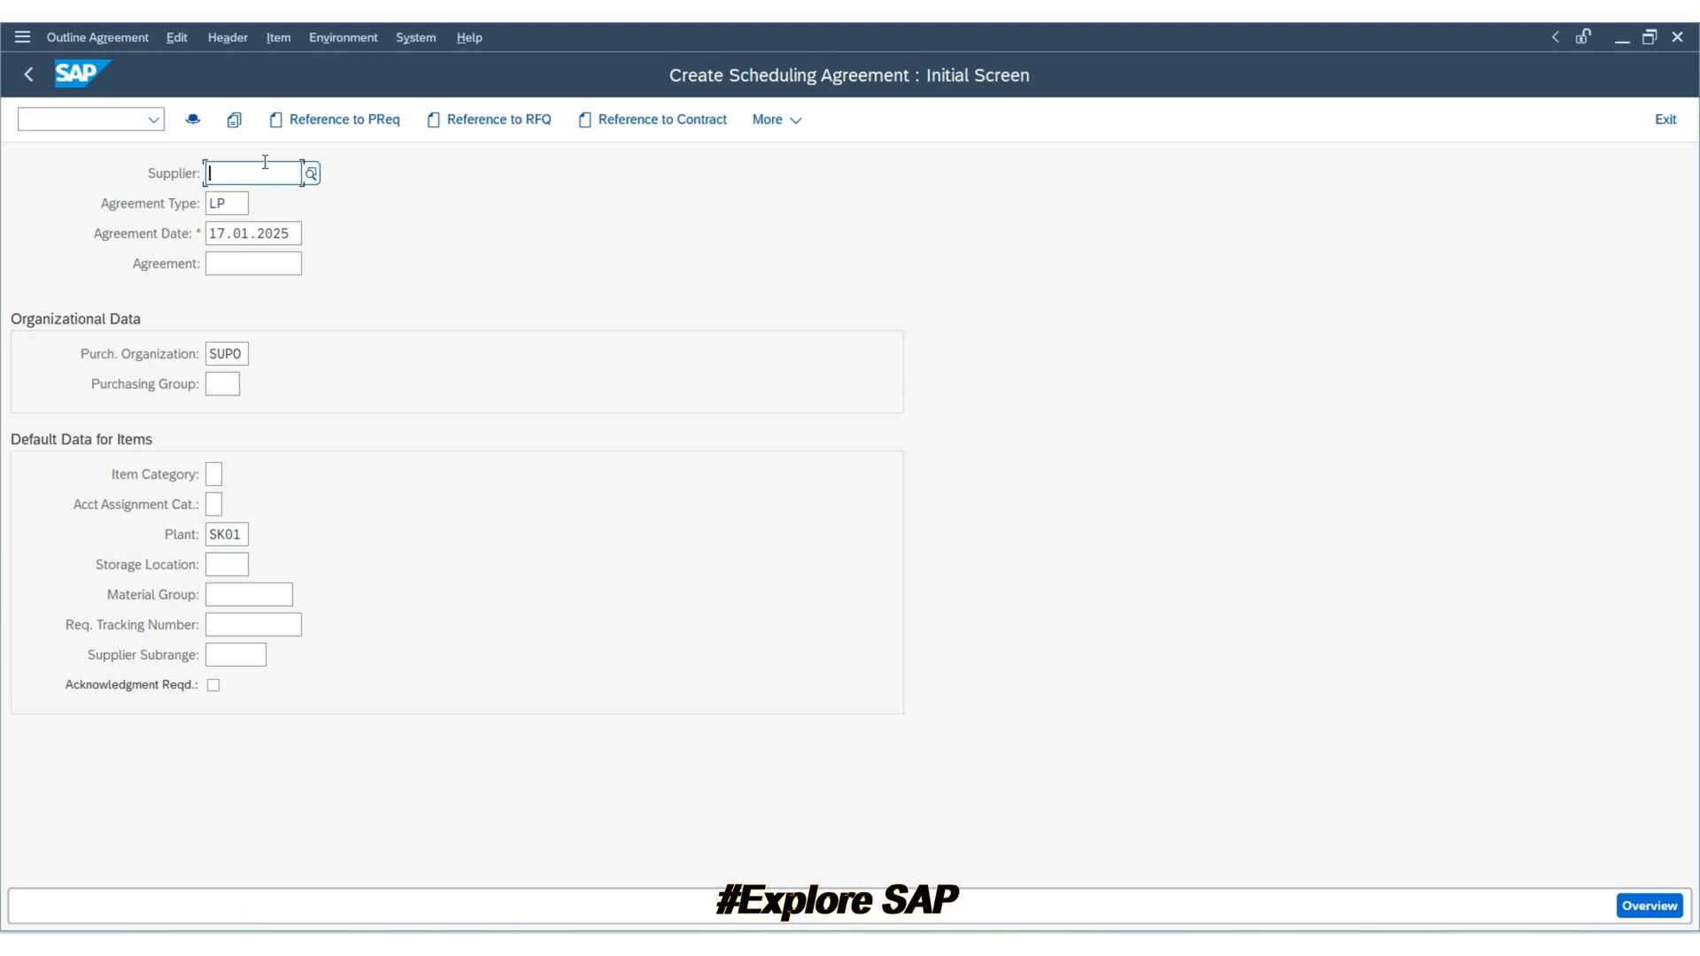
Step: Enter 3001 as the supplier of the new scheduling agreement
text(3001)
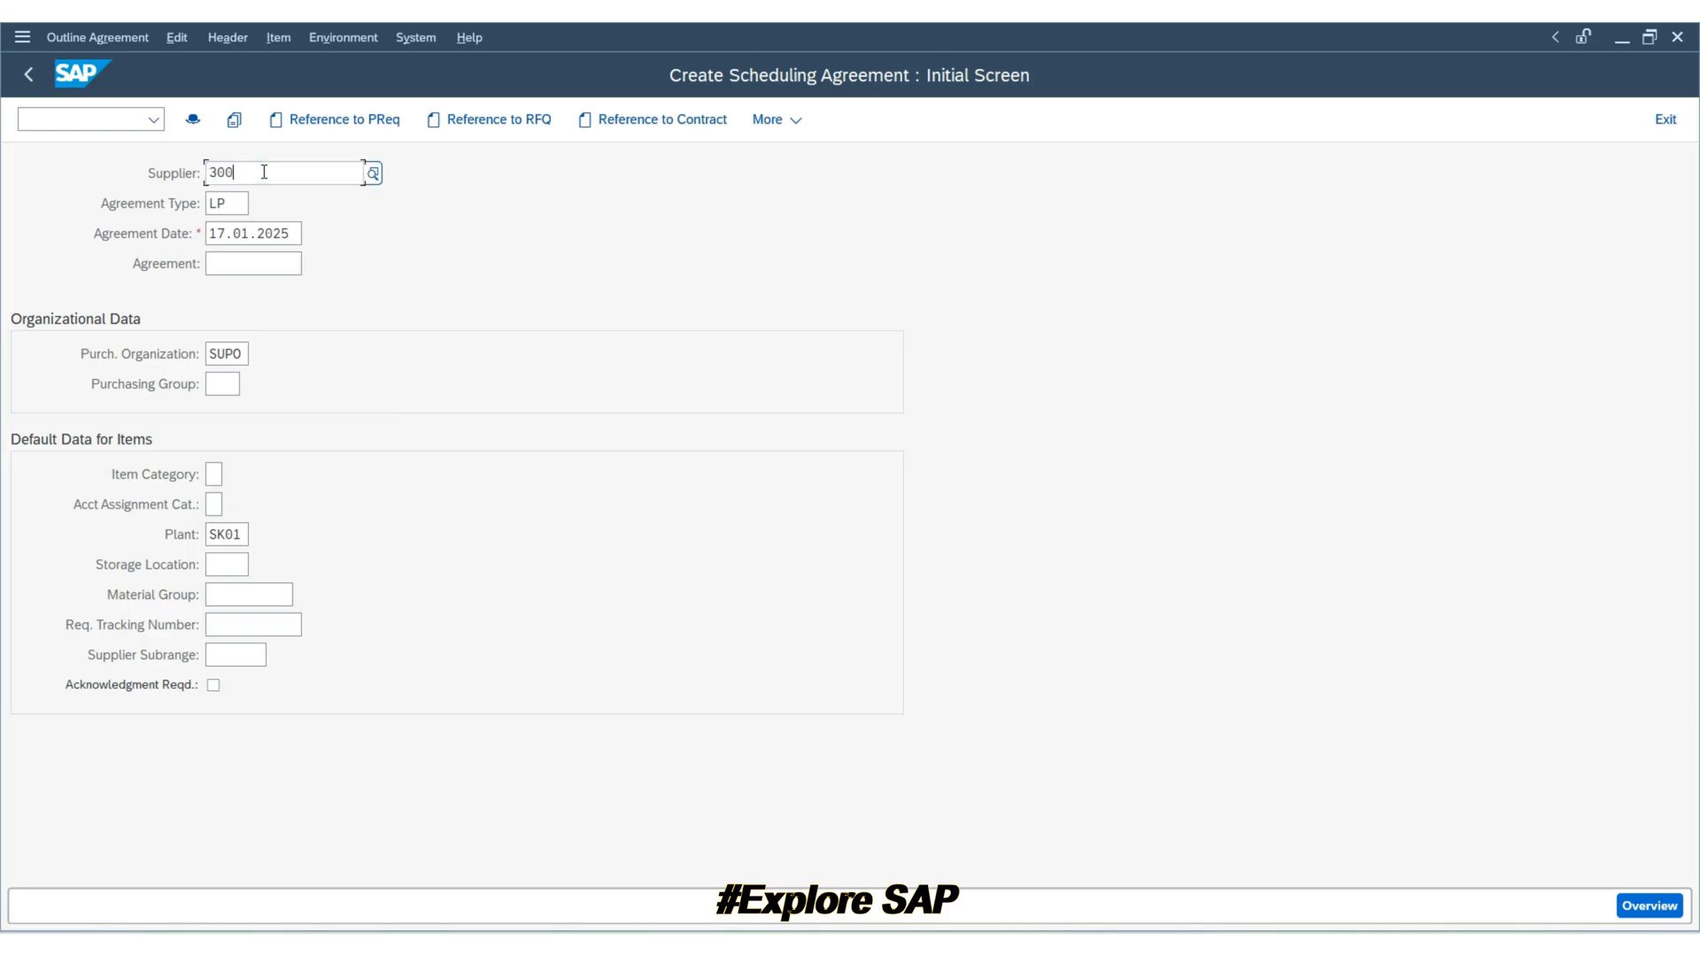
key(Down)
key(Down)
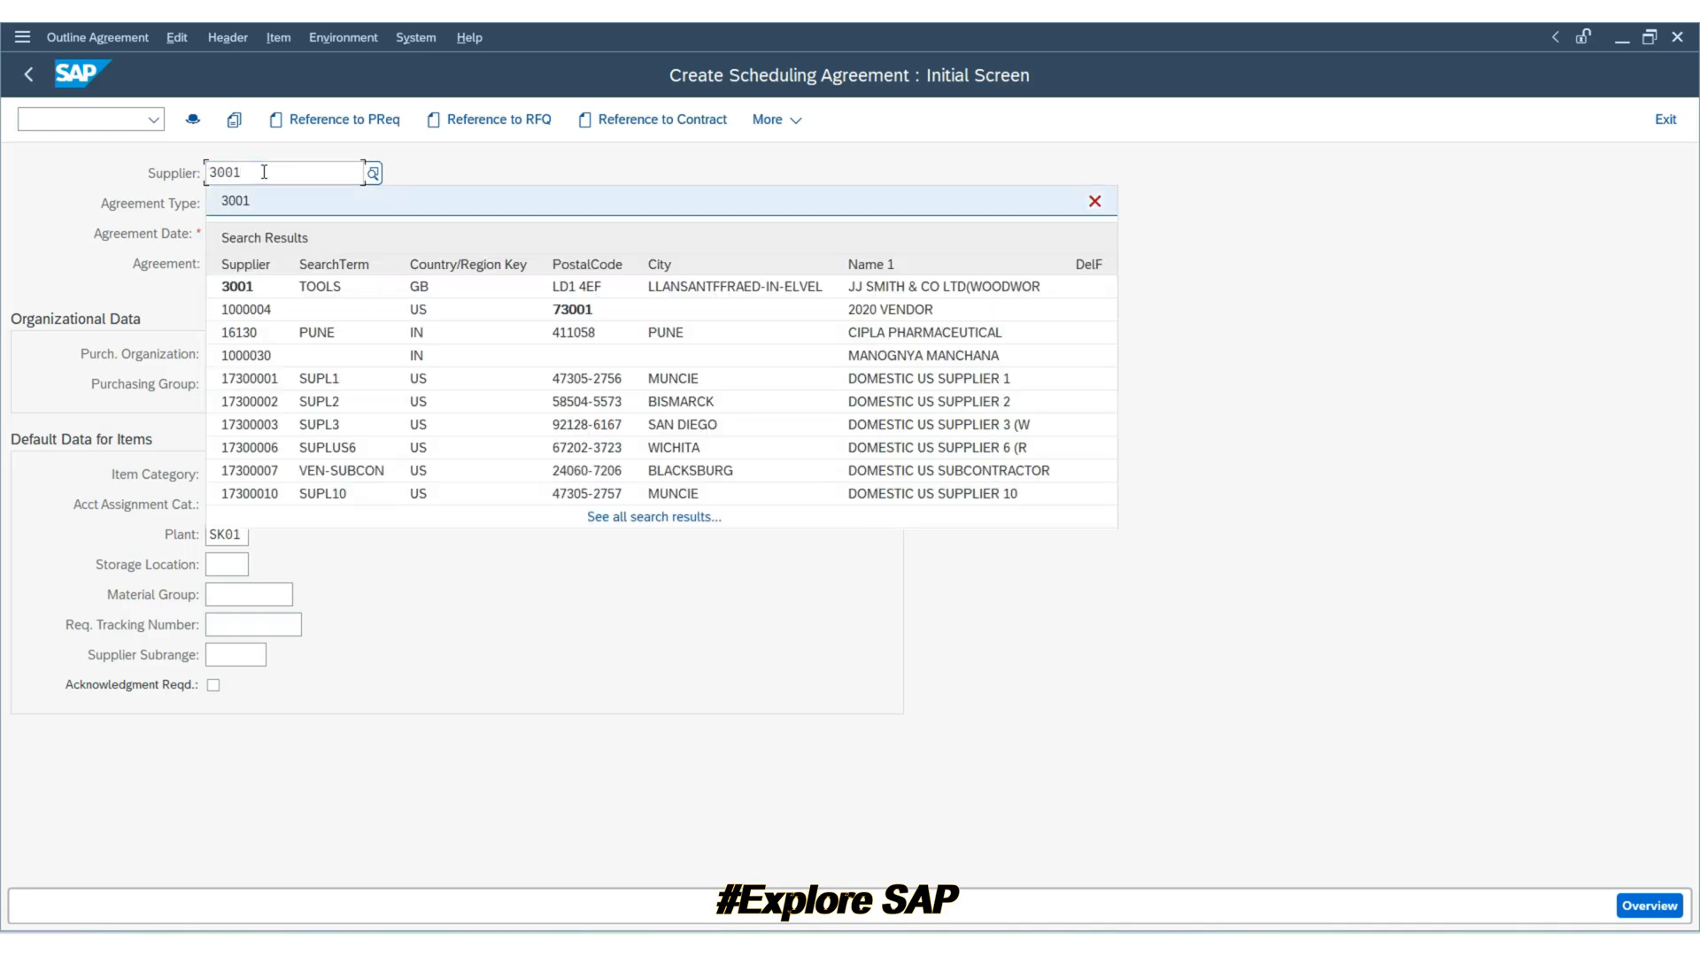
key(Return)
key(Tab)
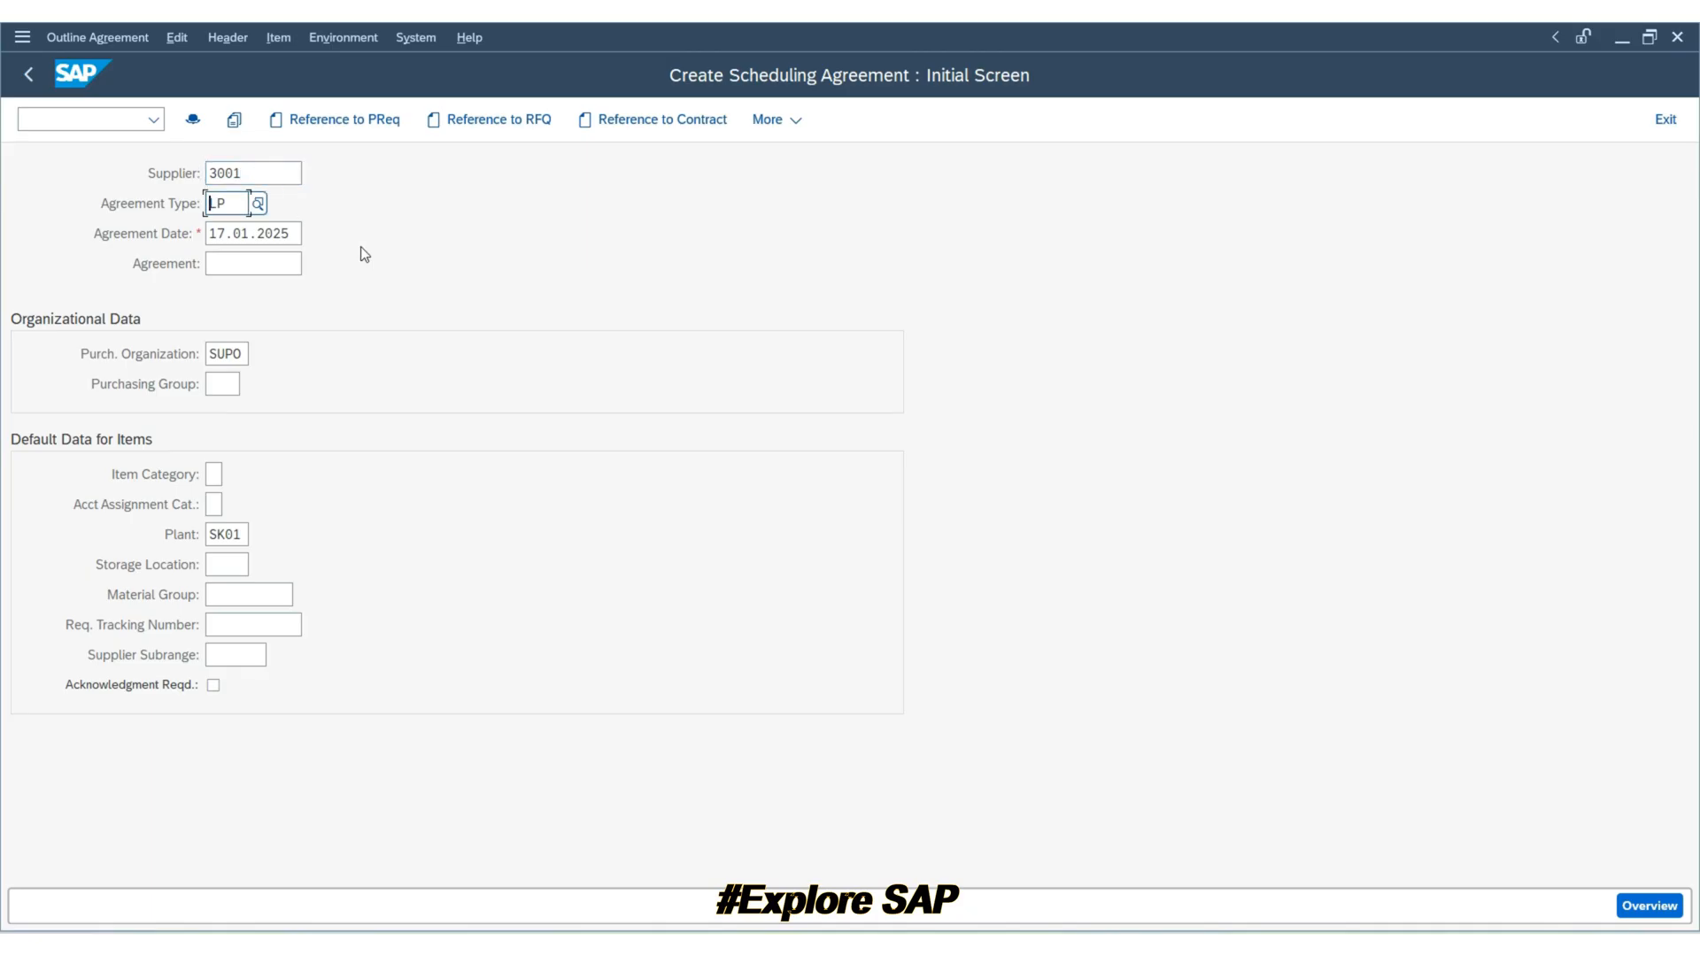
Step: Clear the default plant, set the purchasing group to 100 and continue to the agreement's header data
double_click(227, 203)
double_click(290, 235)
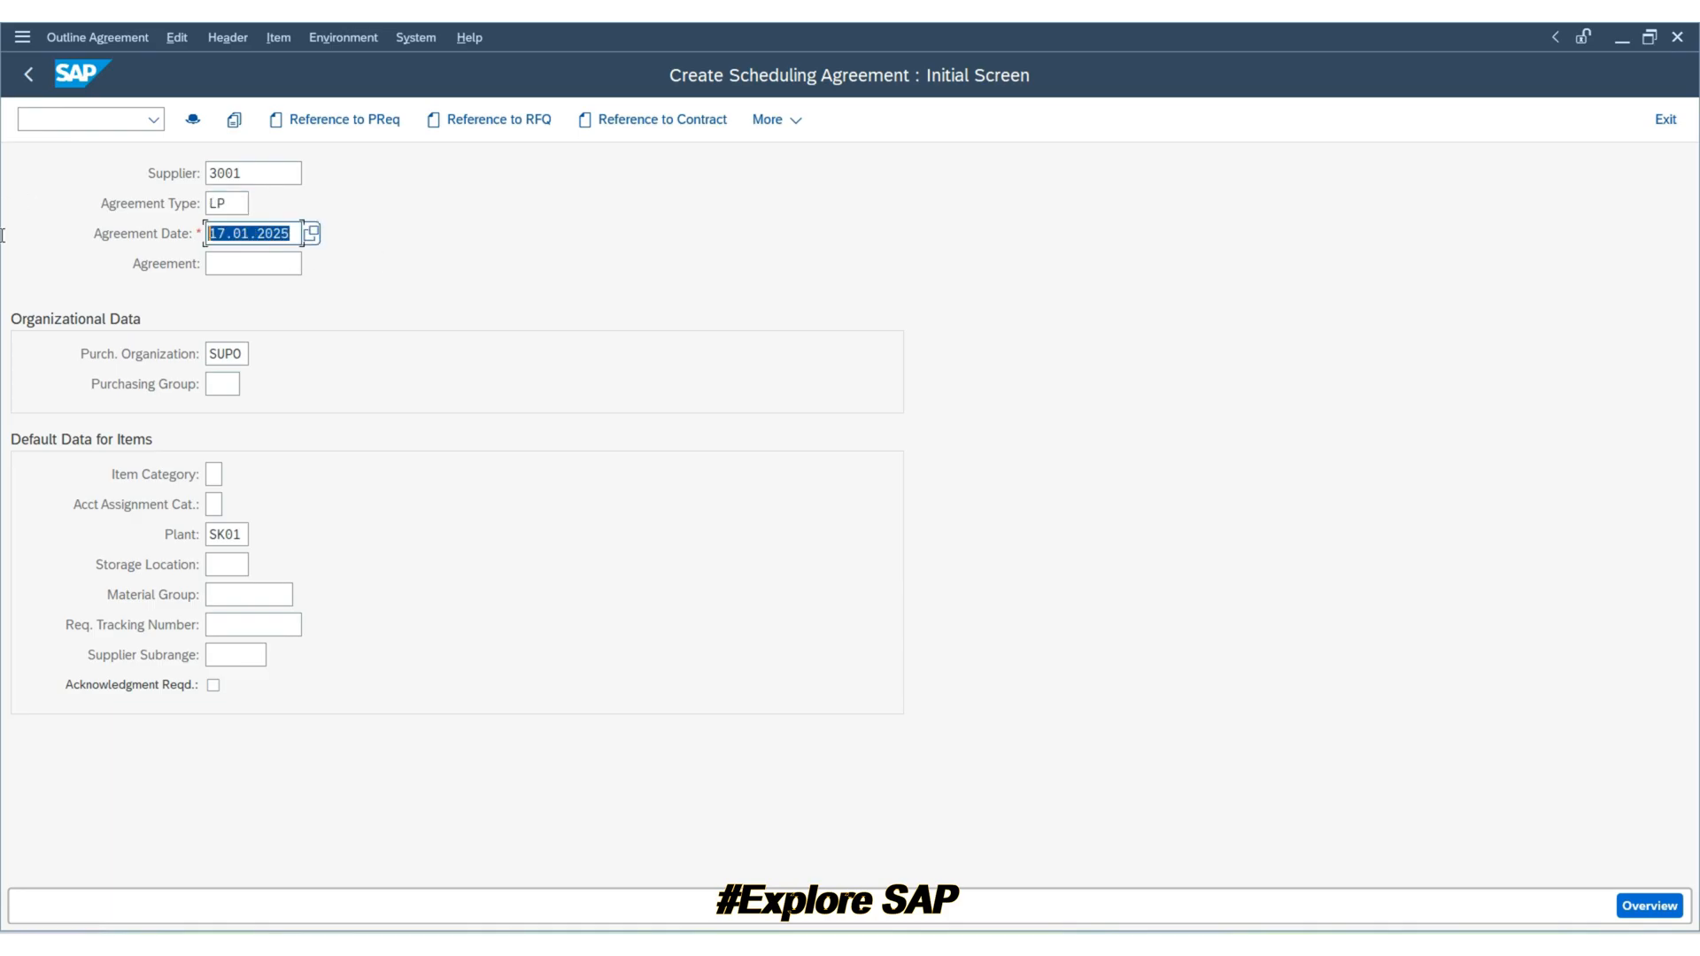
double_click(243, 533)
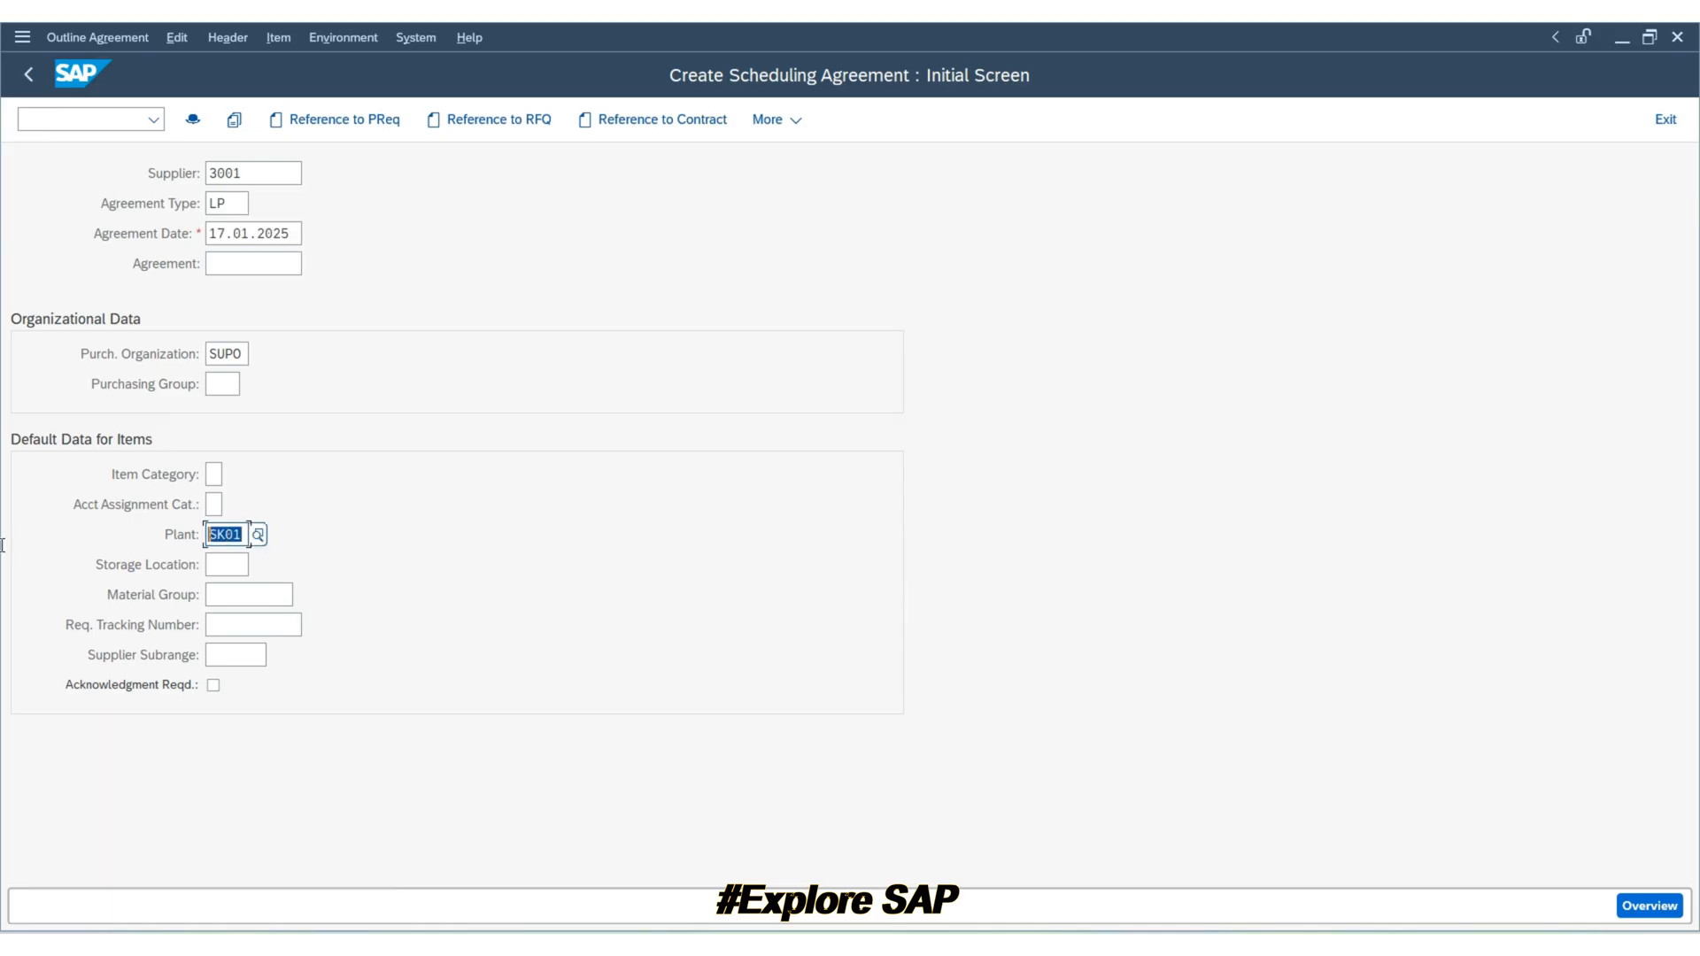
key(BackSpace)
click(221, 384)
text(100)
click(452, 362)
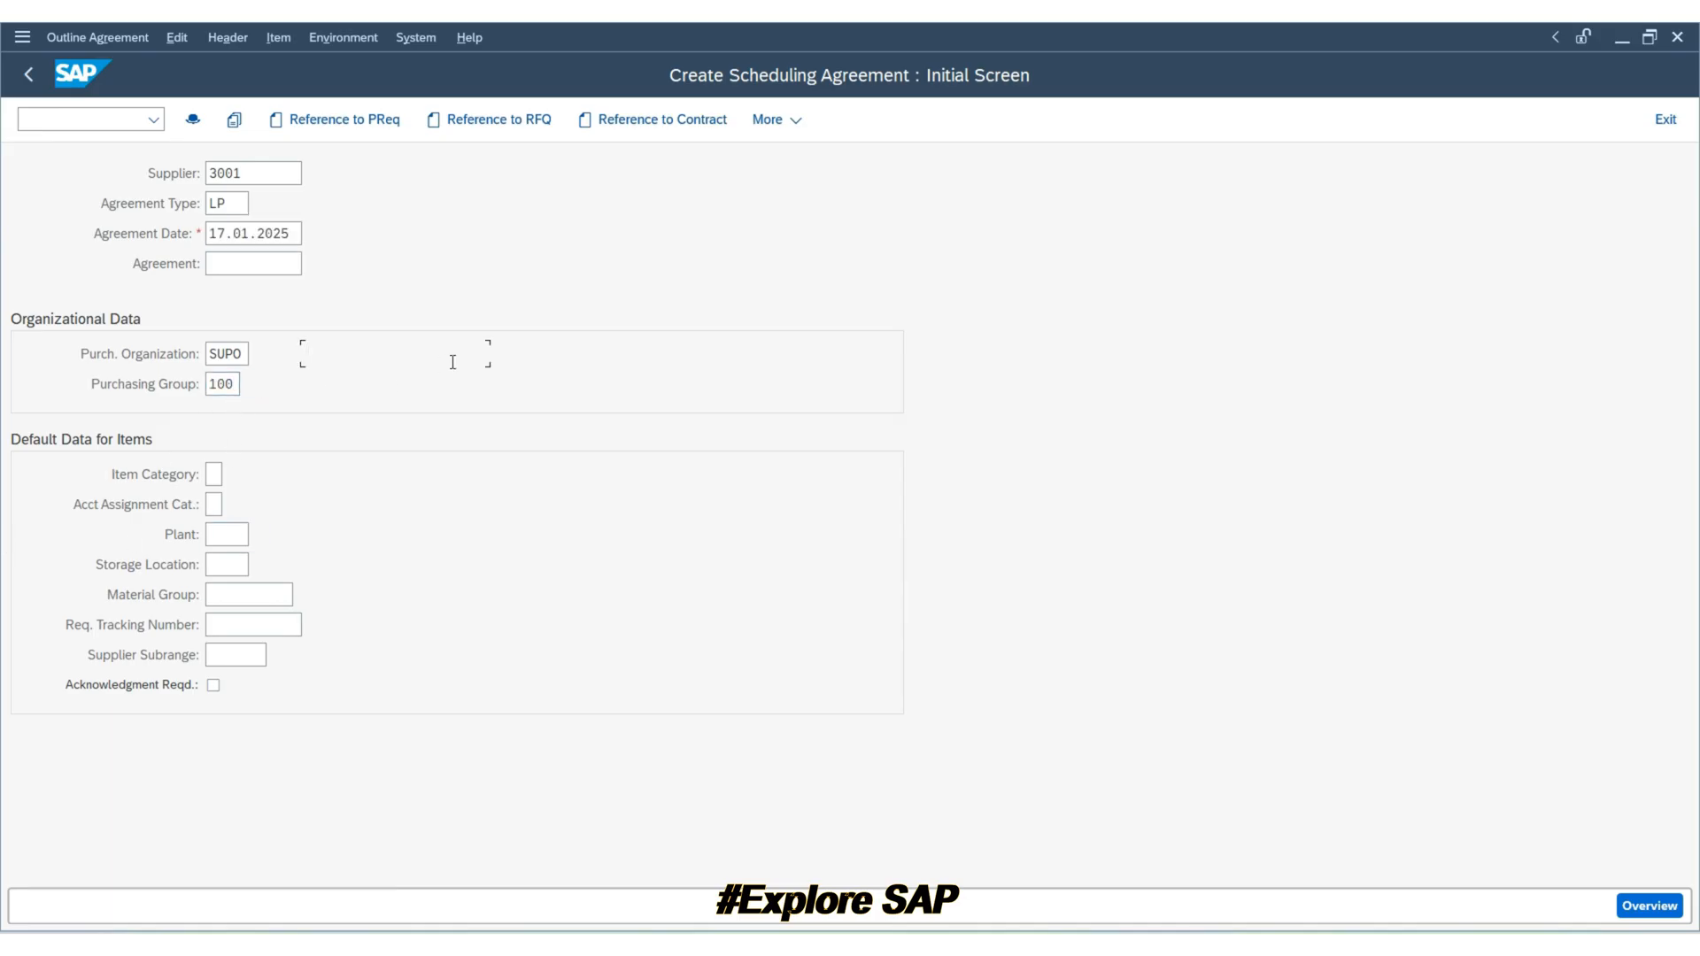
key(Return)
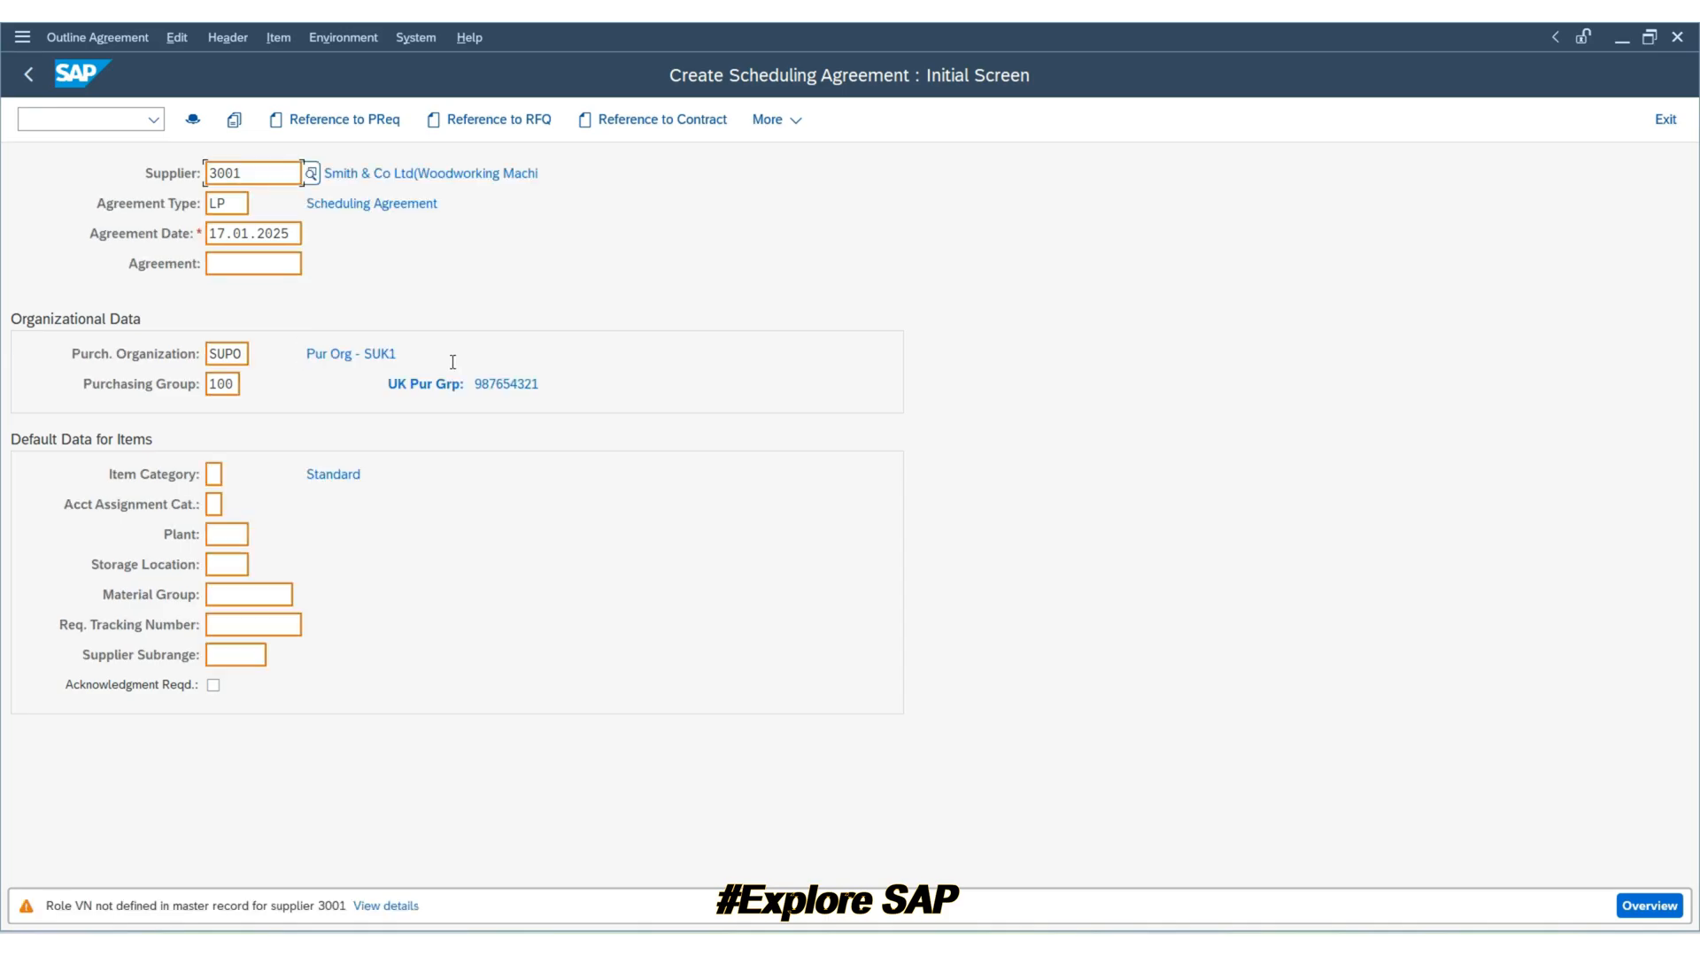
key(Return)
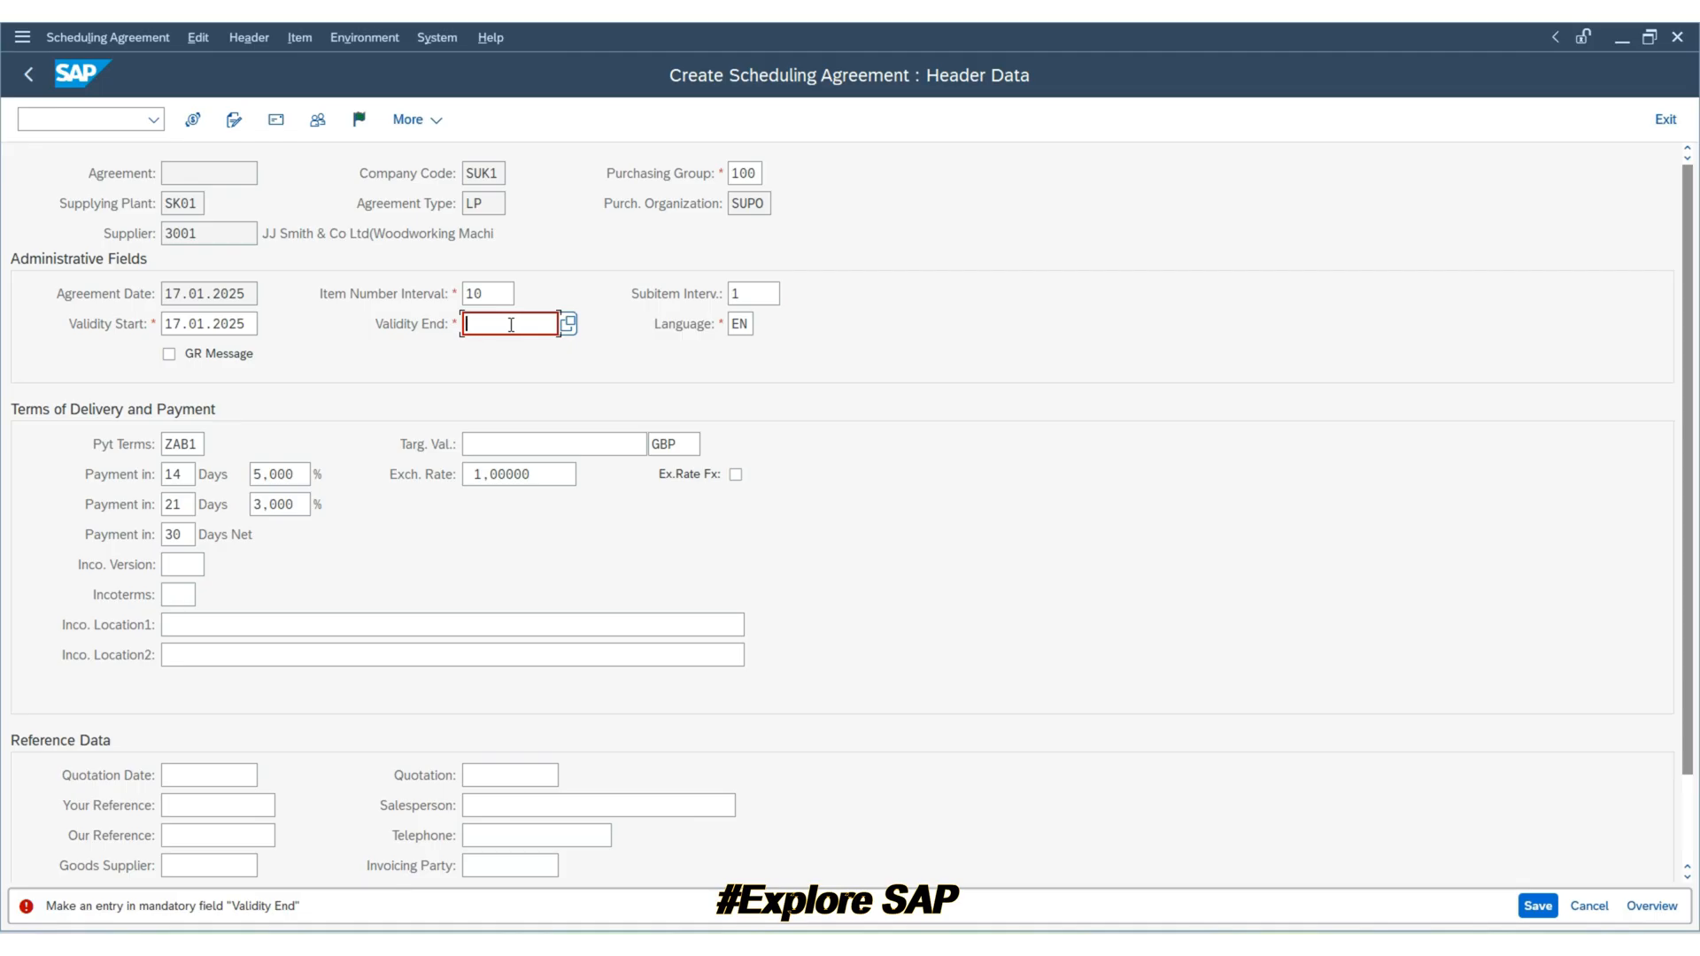
Step: Set the header's validity end to 31.12.2025, clear its payment terms and proceed to the item overview
text(1)
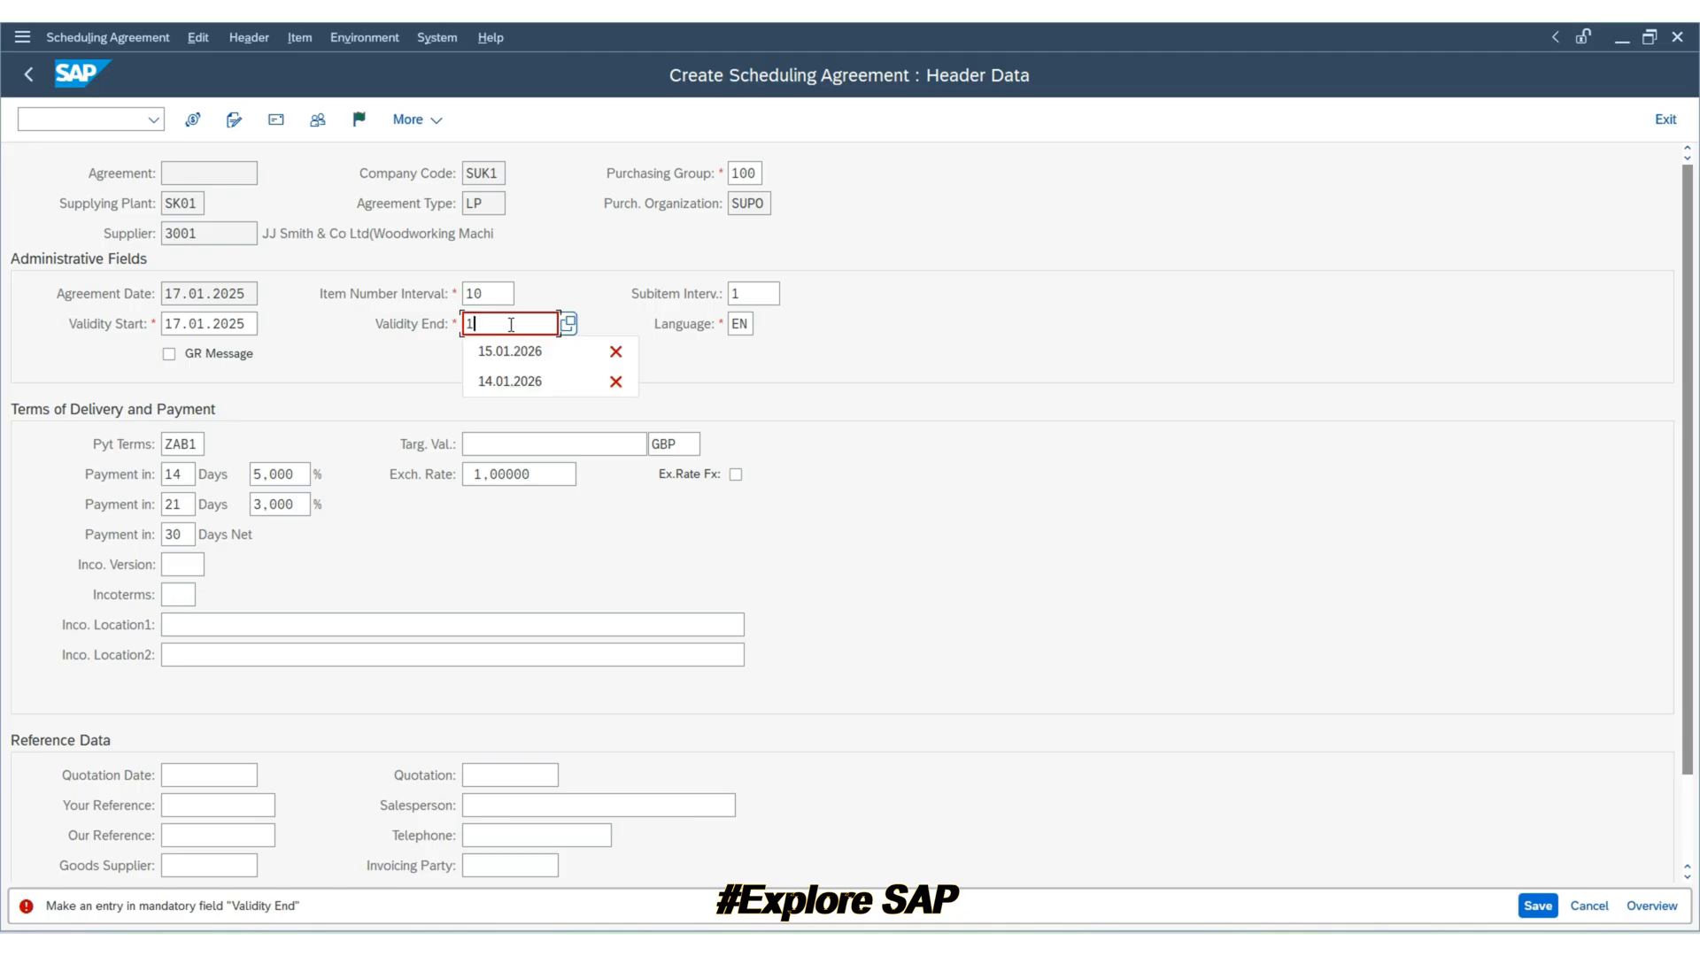
key(BackSpace)
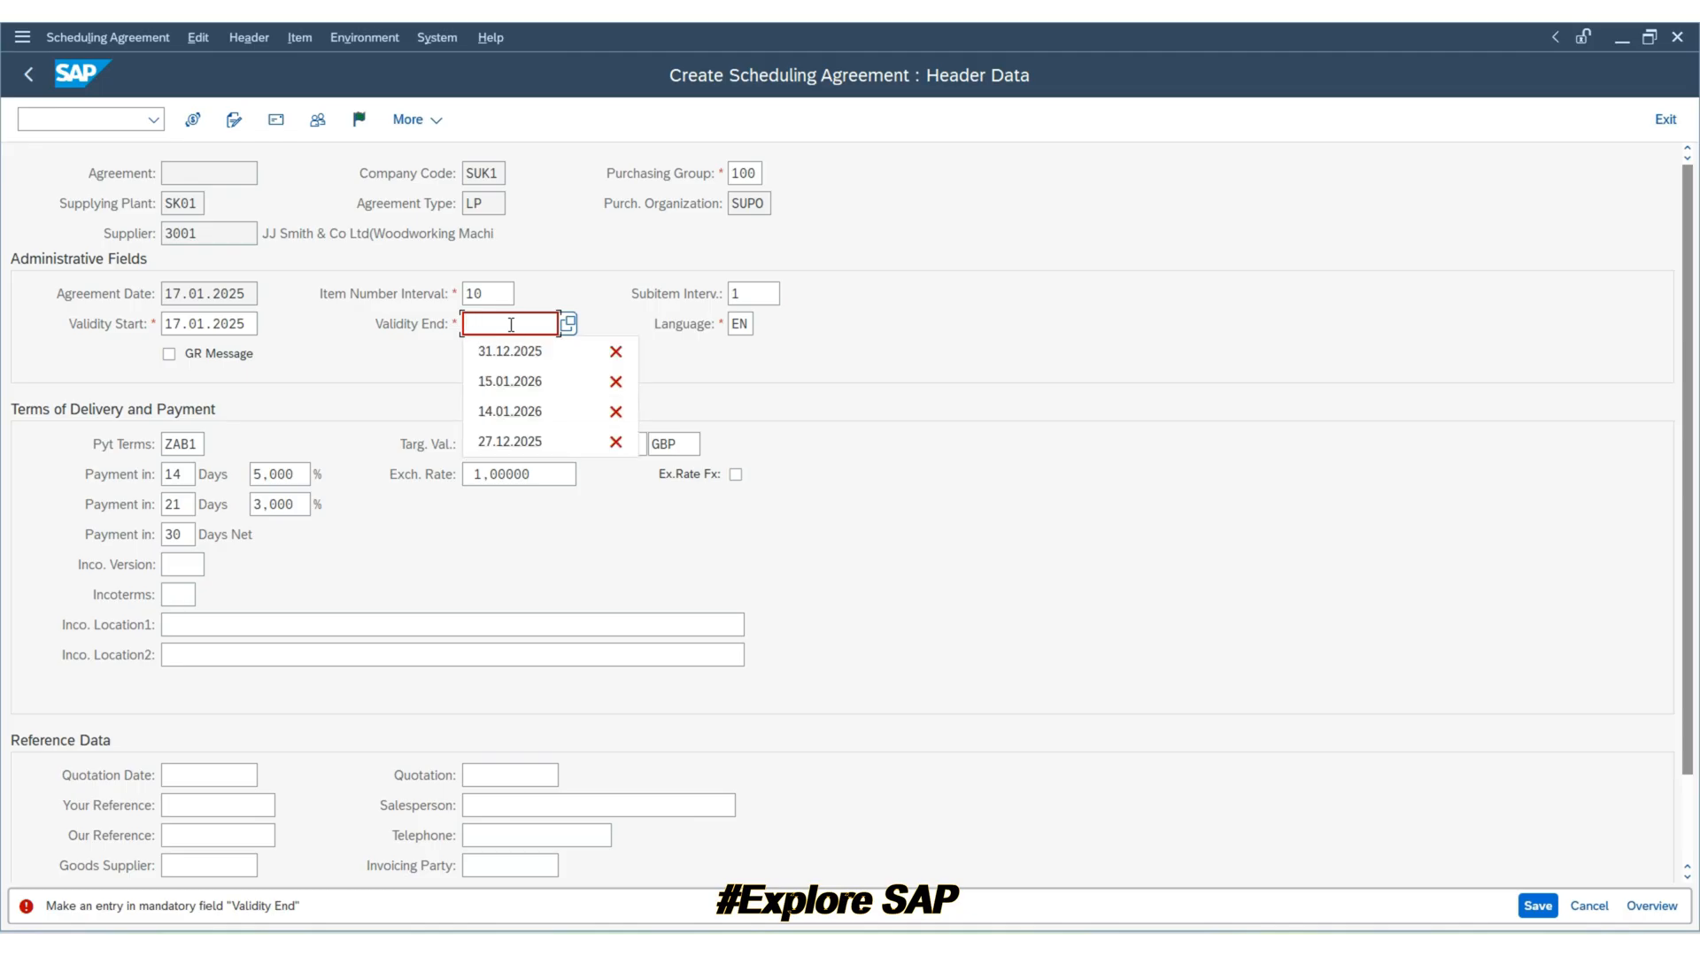
key(Down)
key(Return)
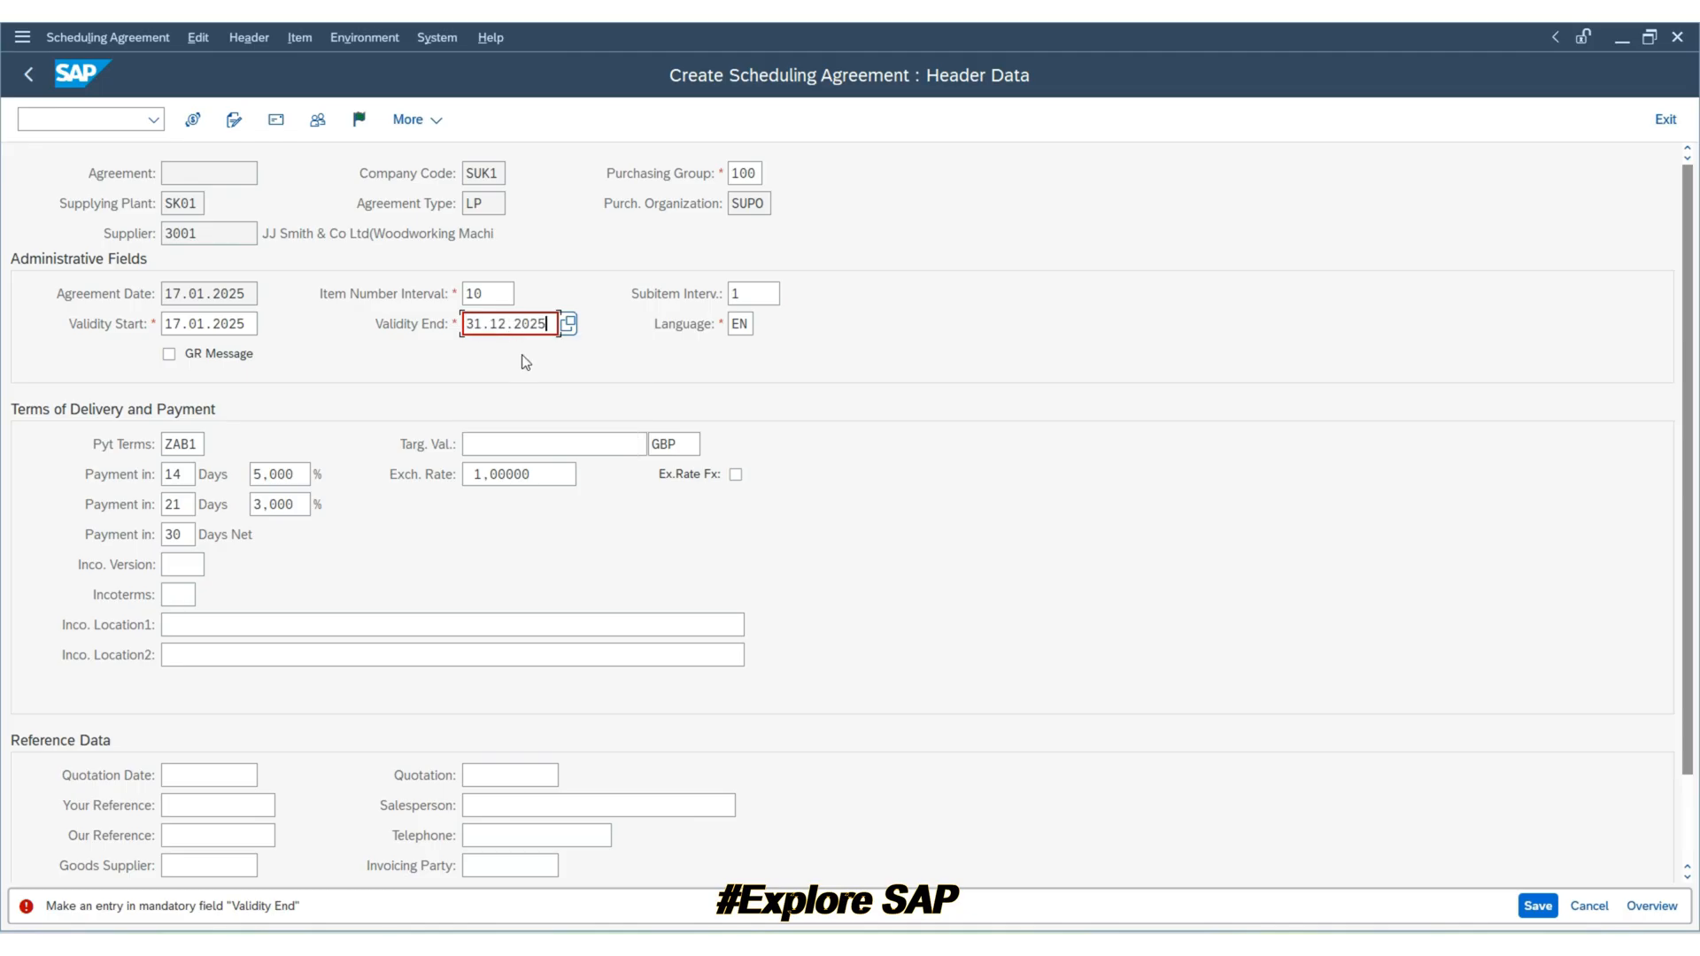
click(186, 444)
key(BackSpace)
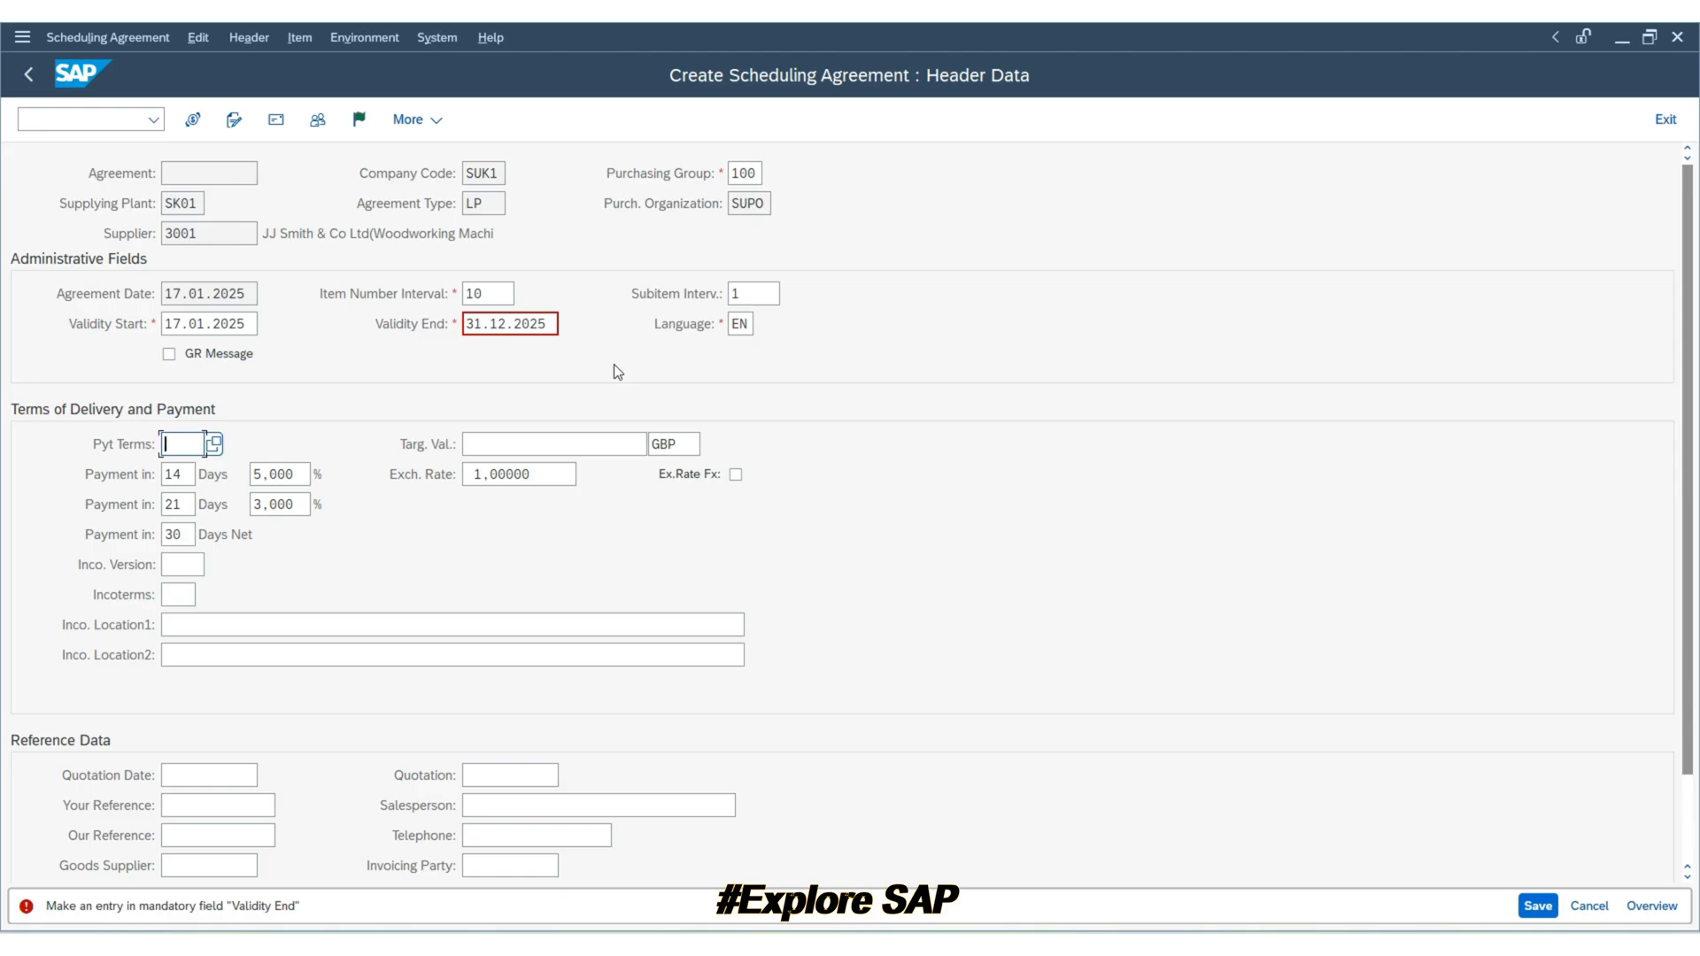
key(Return)
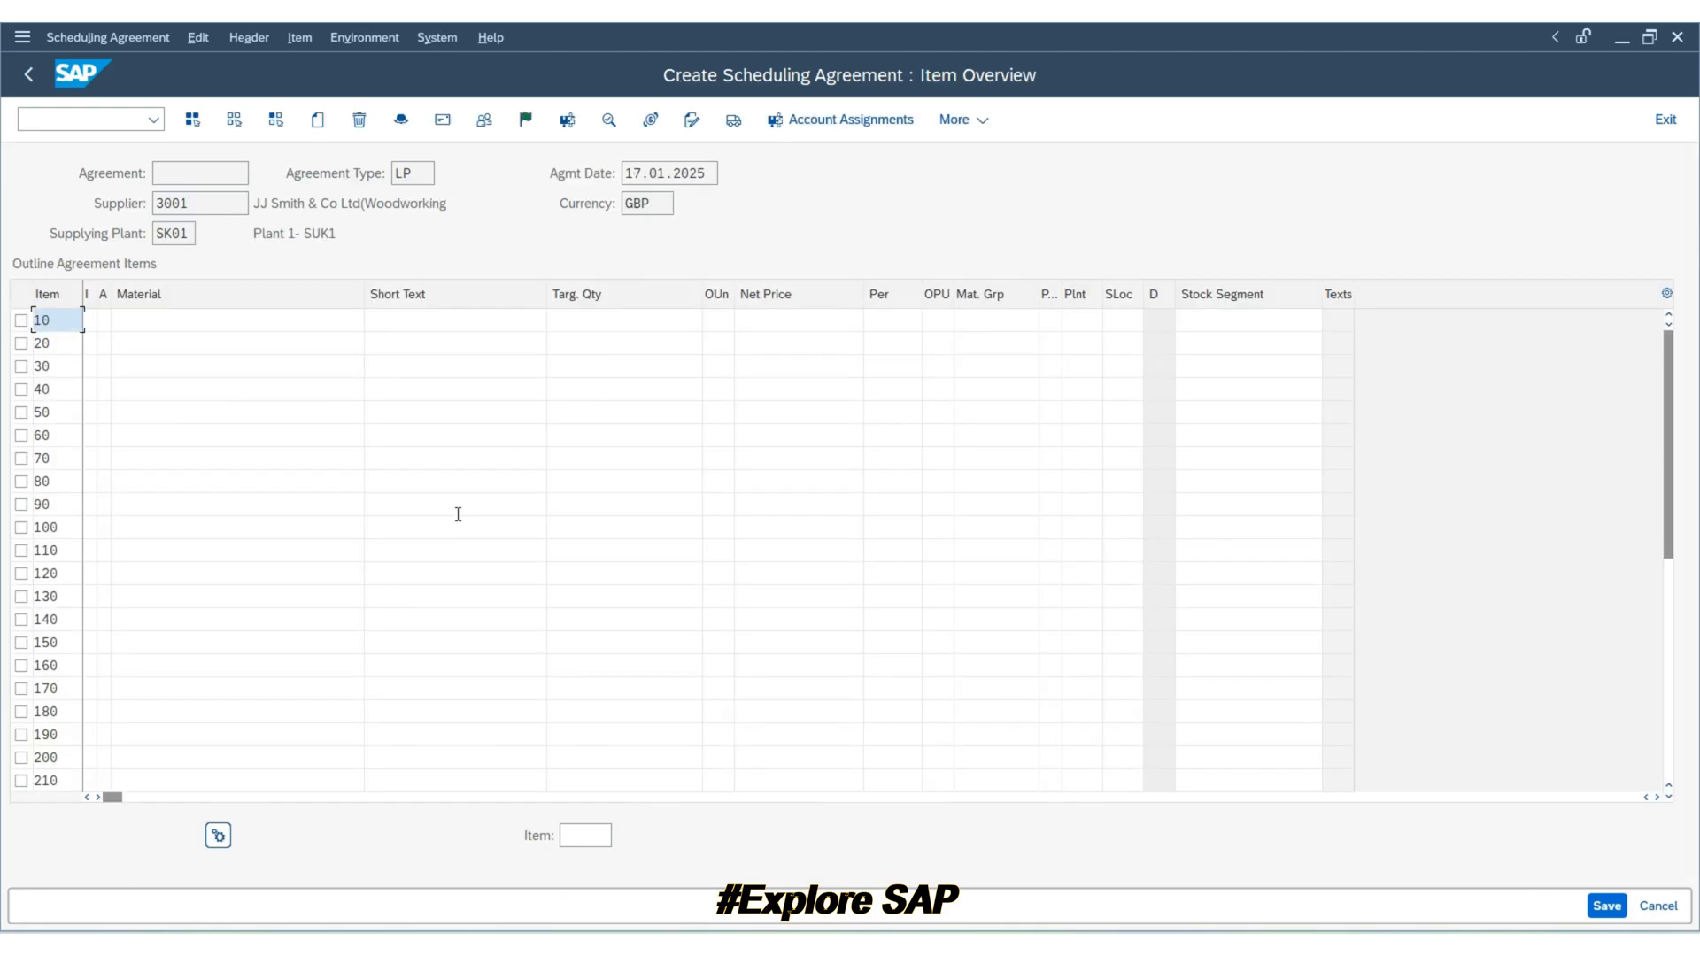
Step: Enter material 900439 with a target quantity of 1000 in agreement item 10
click(247, 333)
click(246, 314)
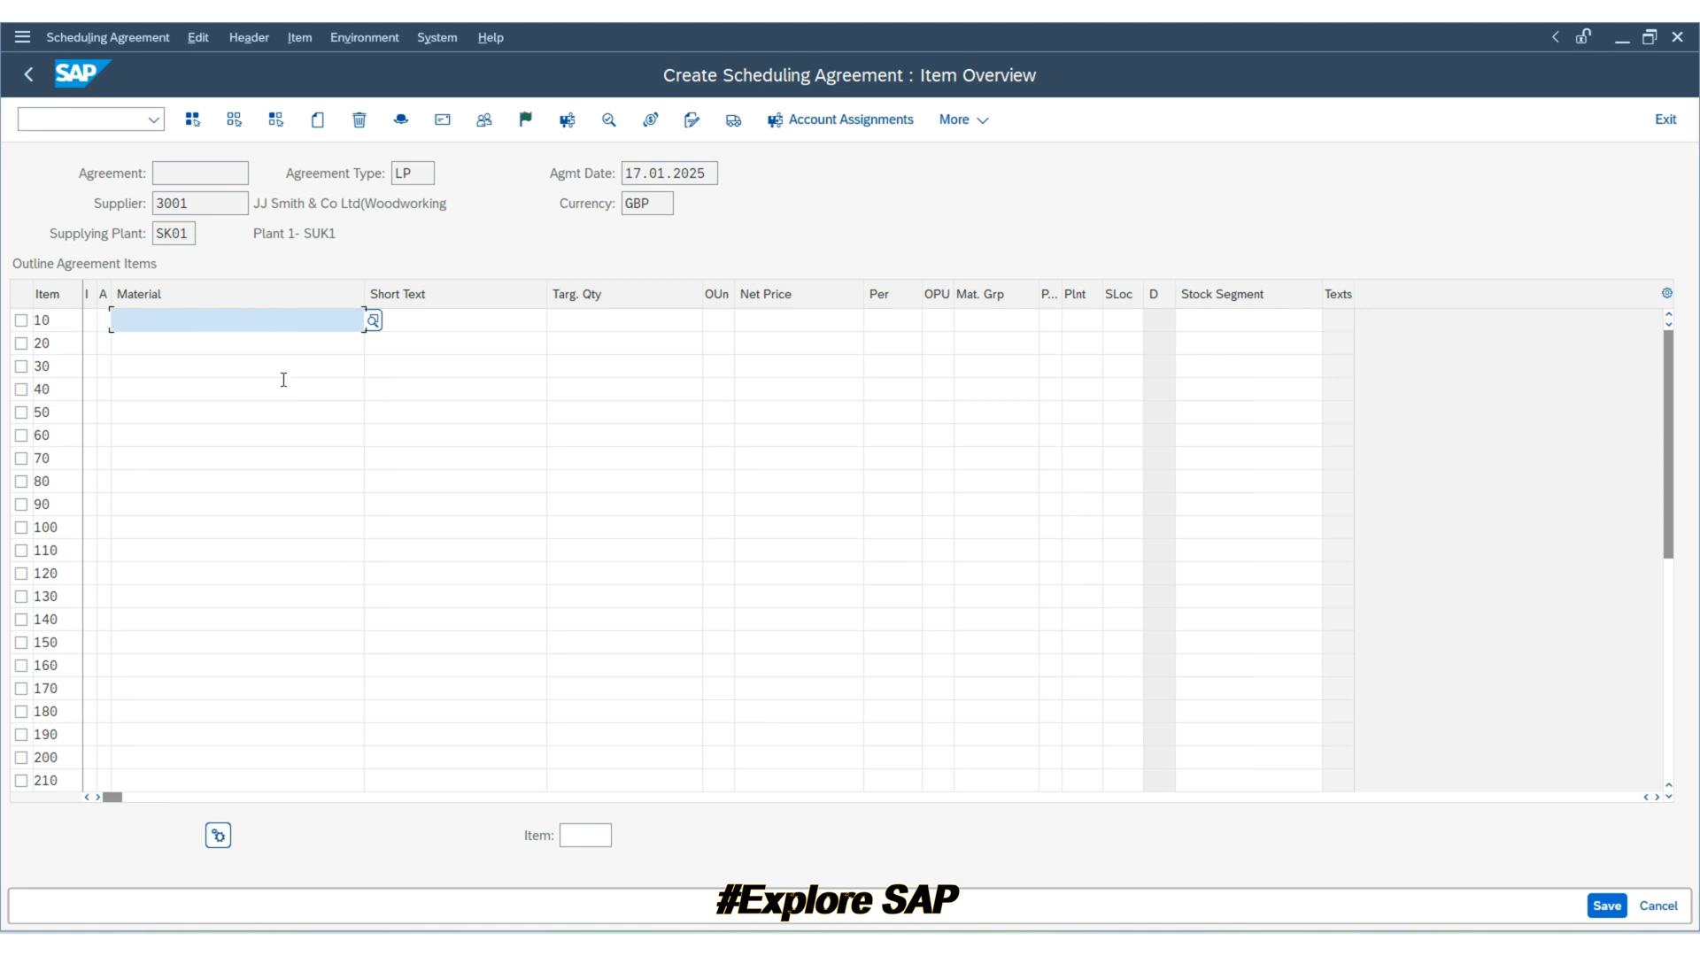
click(258, 348)
drag(258, 314, 3, 325)
key(BackSpace)
text(900439)
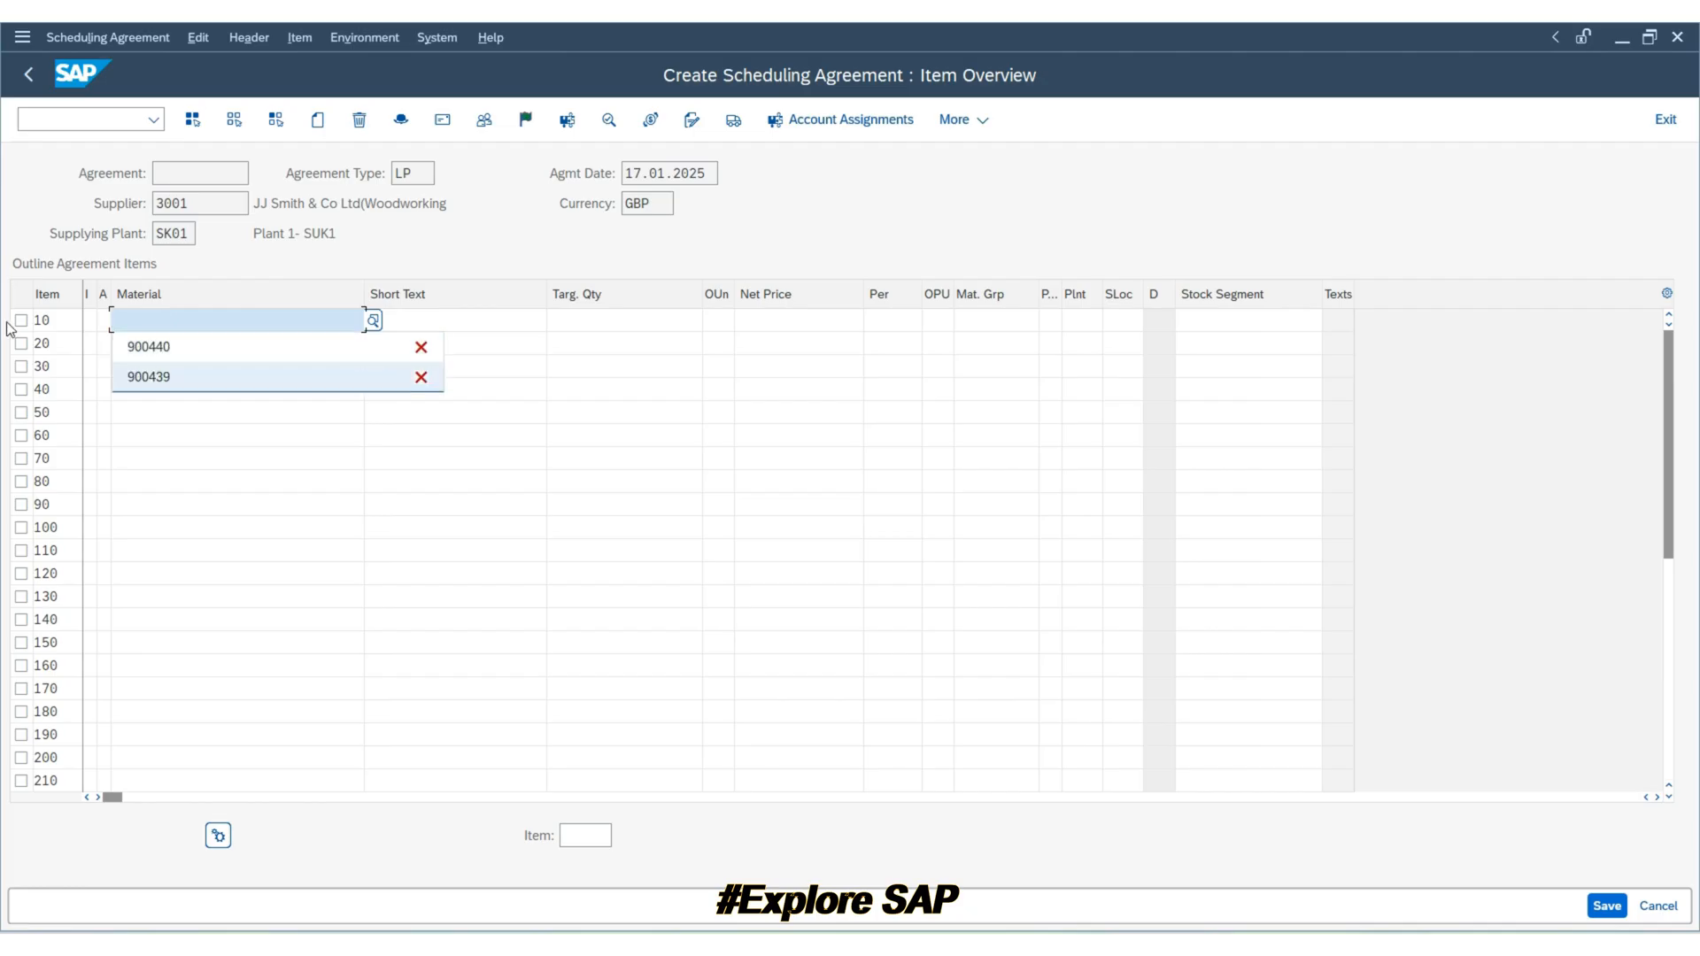
key(Tab)
key(Tab)
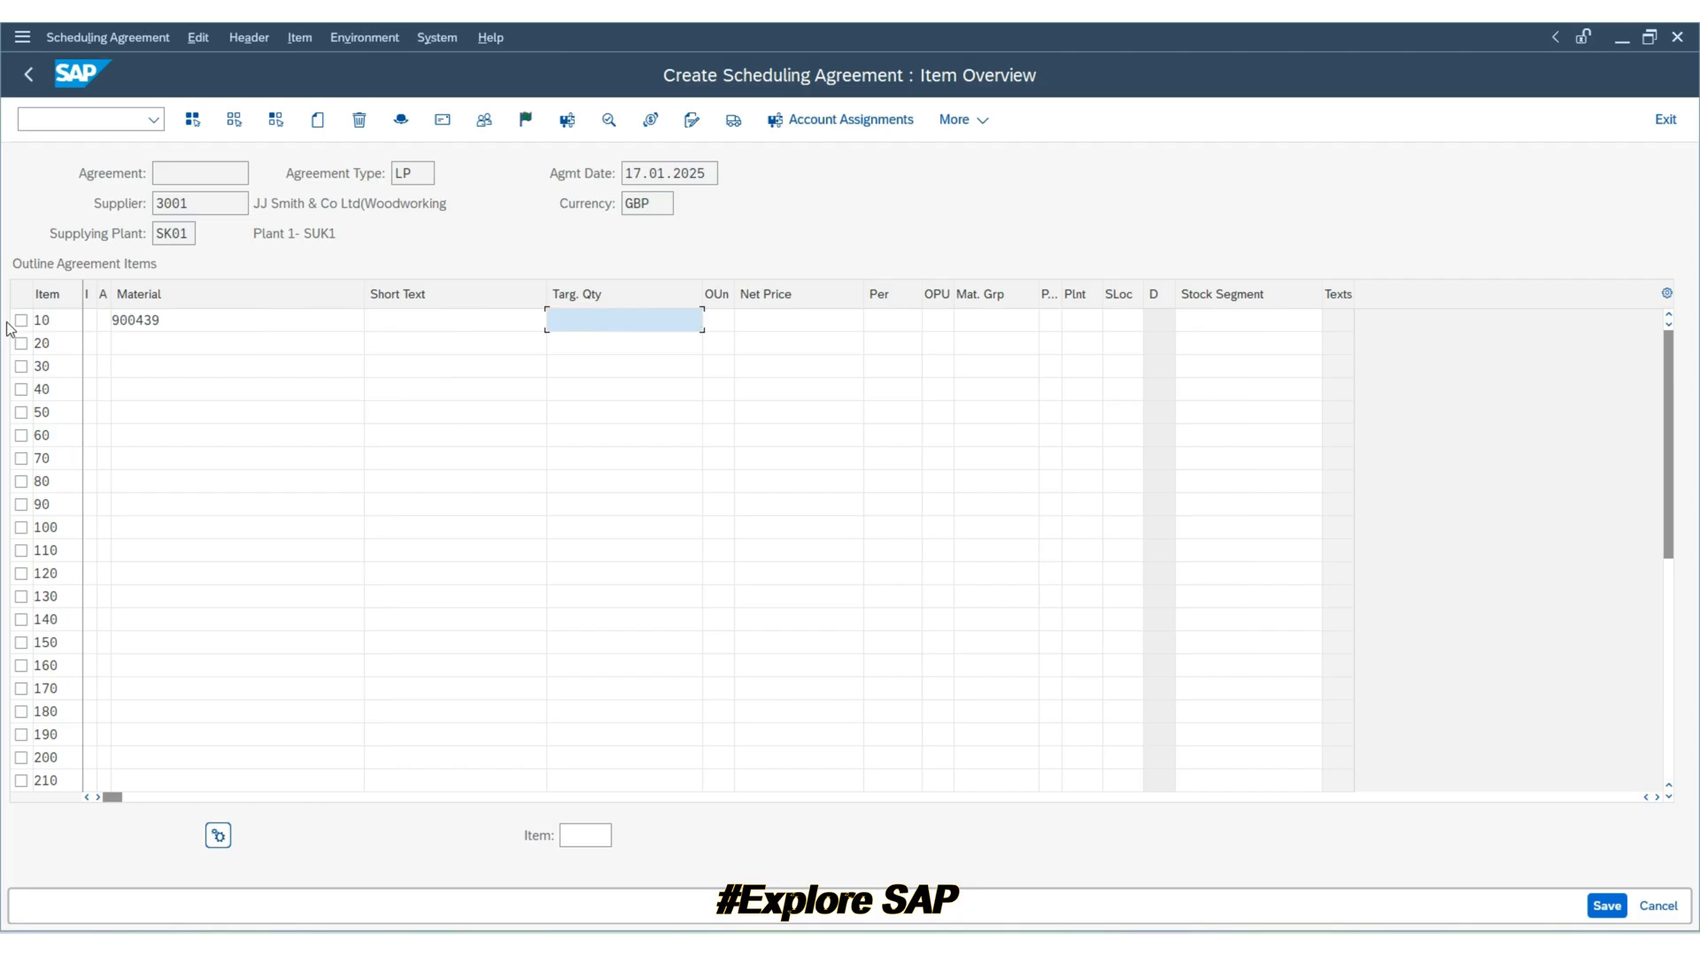
text(100)
key(Down)
key(Return)
Step: Assign plant SK01 and storage location UKS1 to item 10
key(Tab)
key(Tab)
key(Tab)
key(Tab)
key(Tab)
key(Tab)
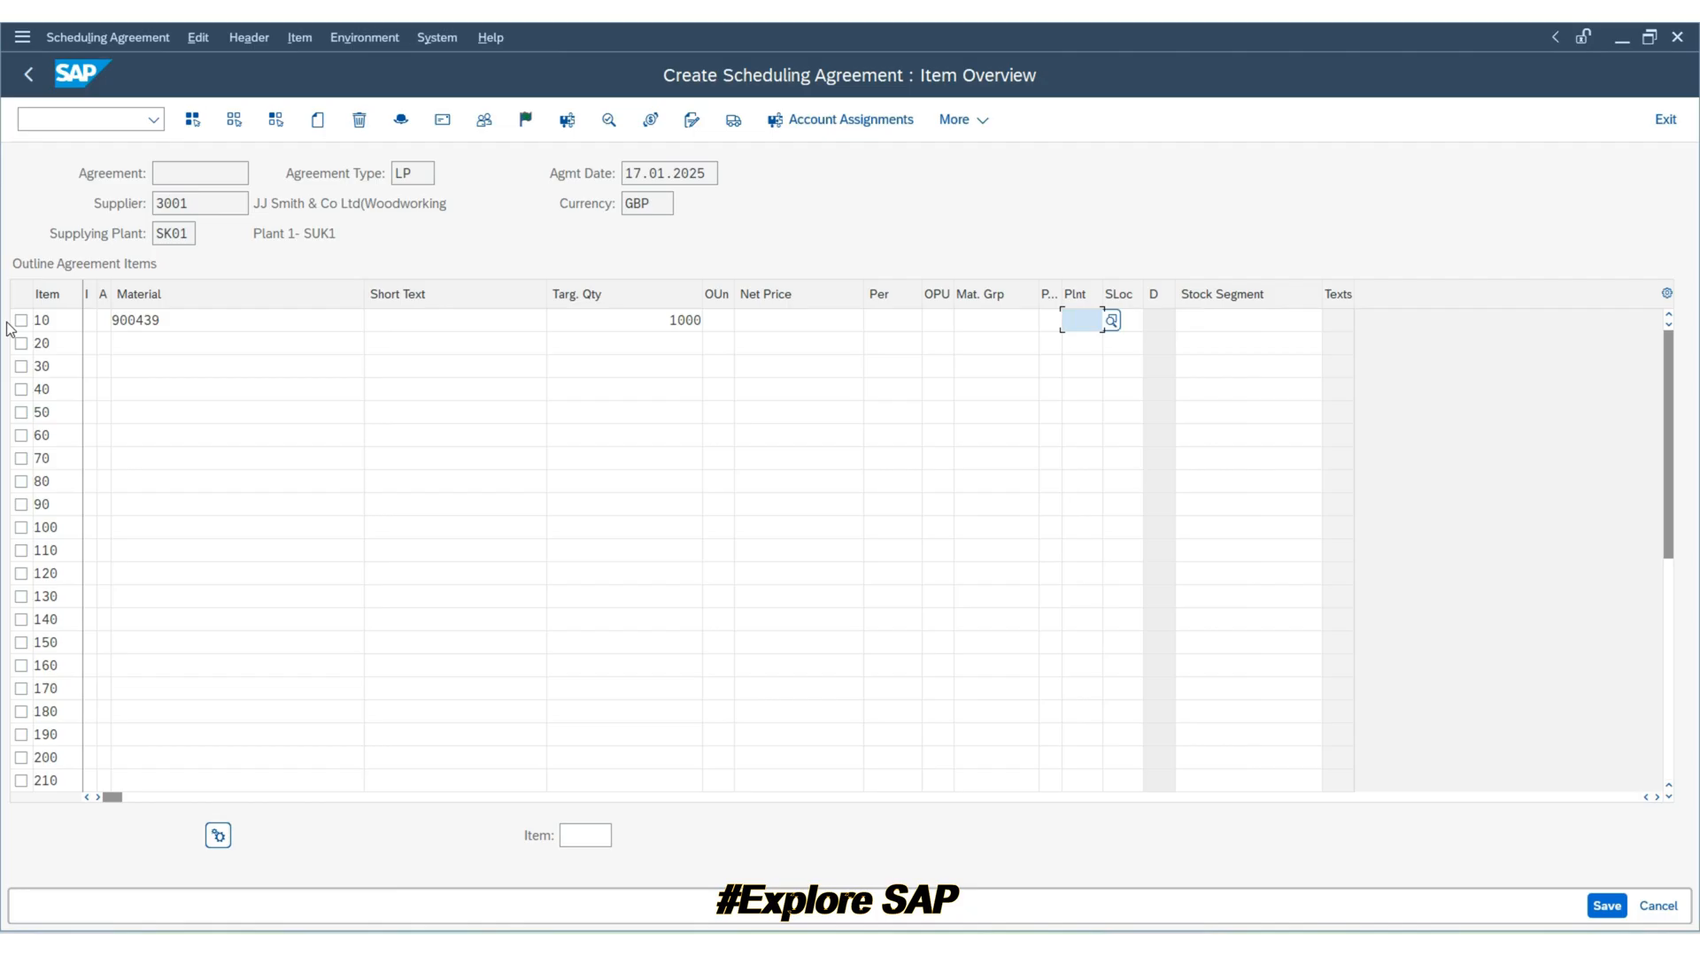
text(S)
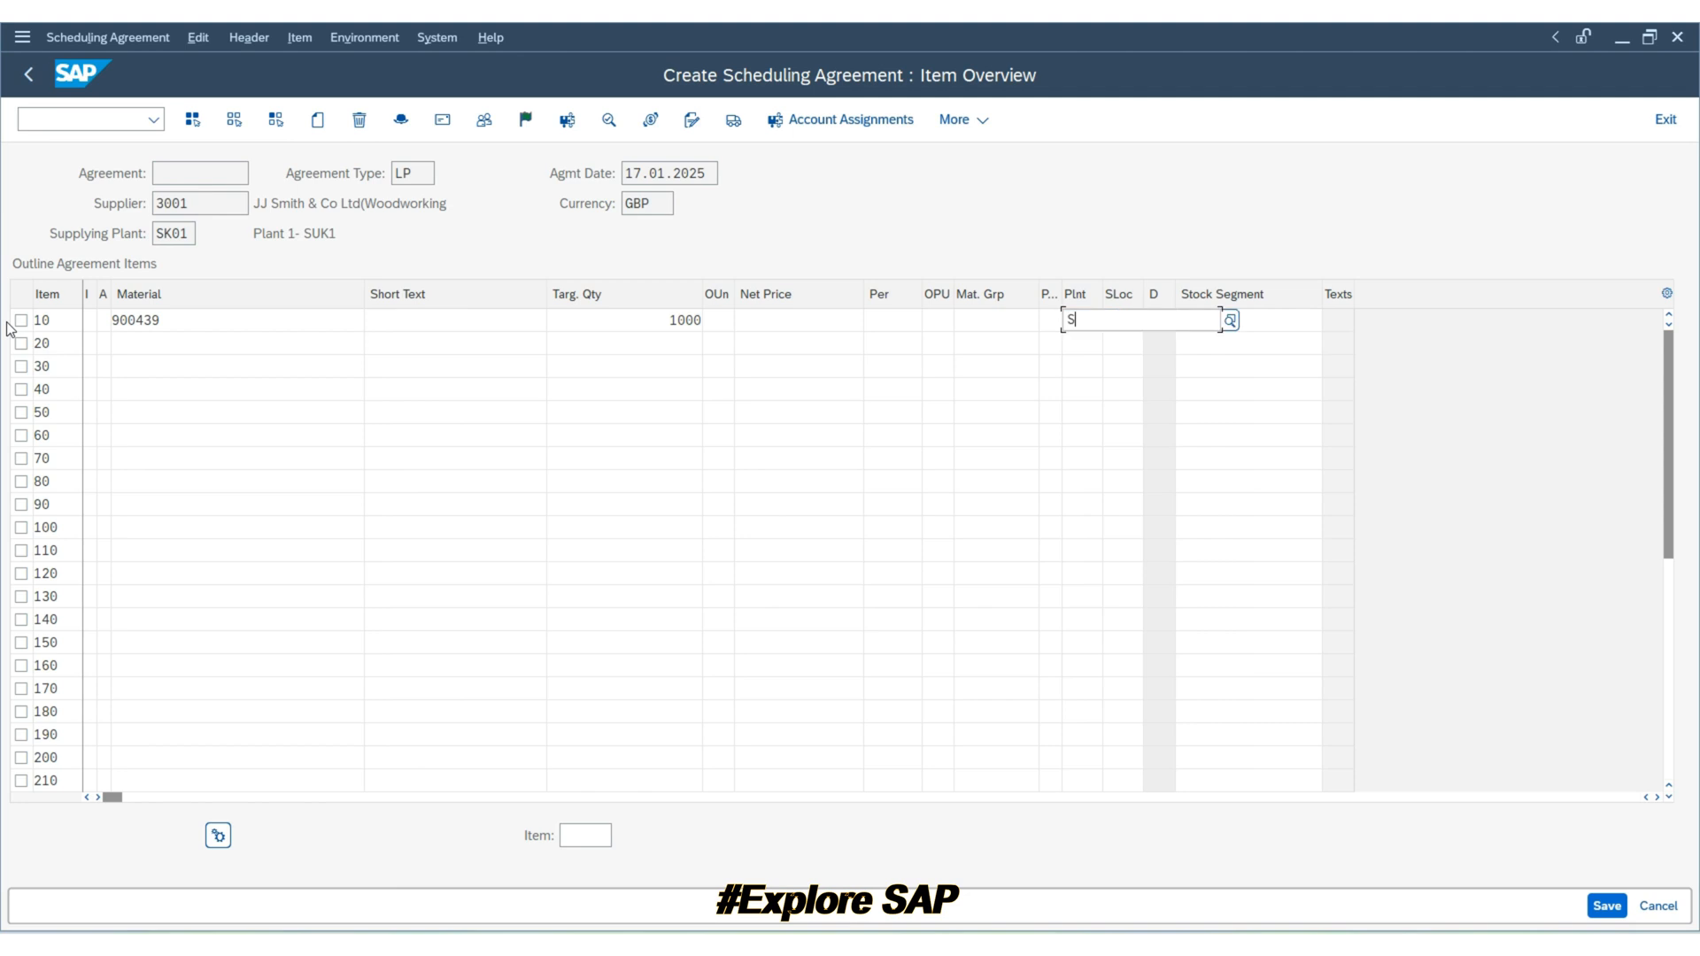
text(K01)
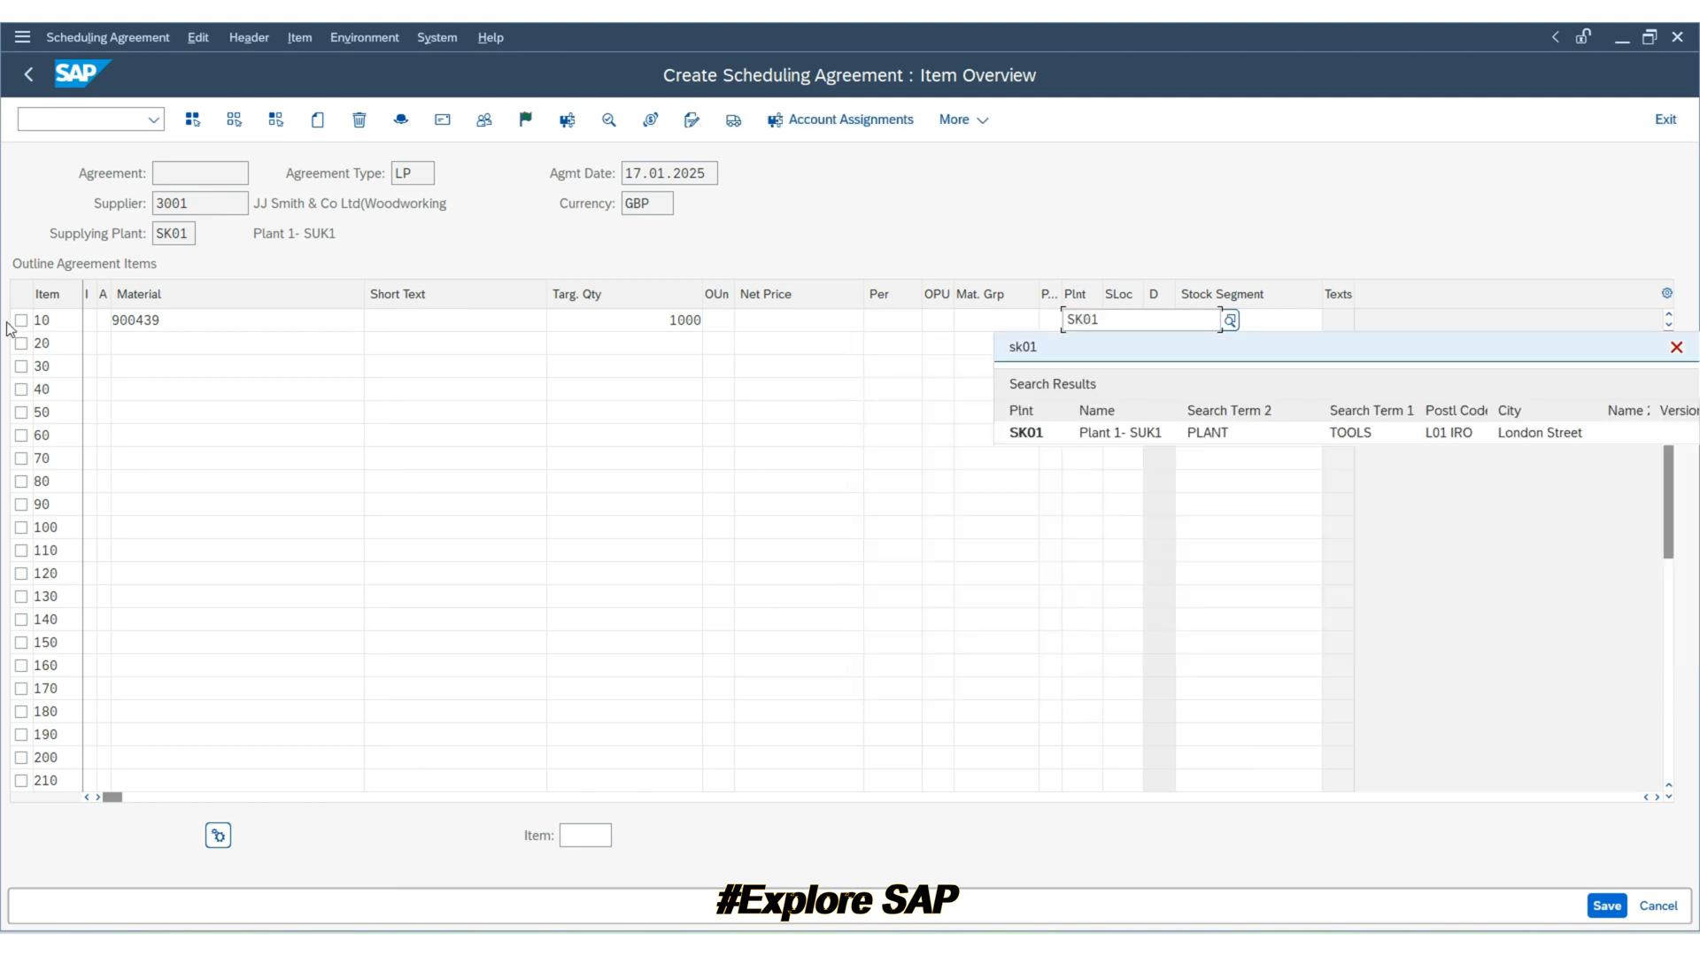
key(Down)
key(Return)
key(Tab)
text(UKS1)
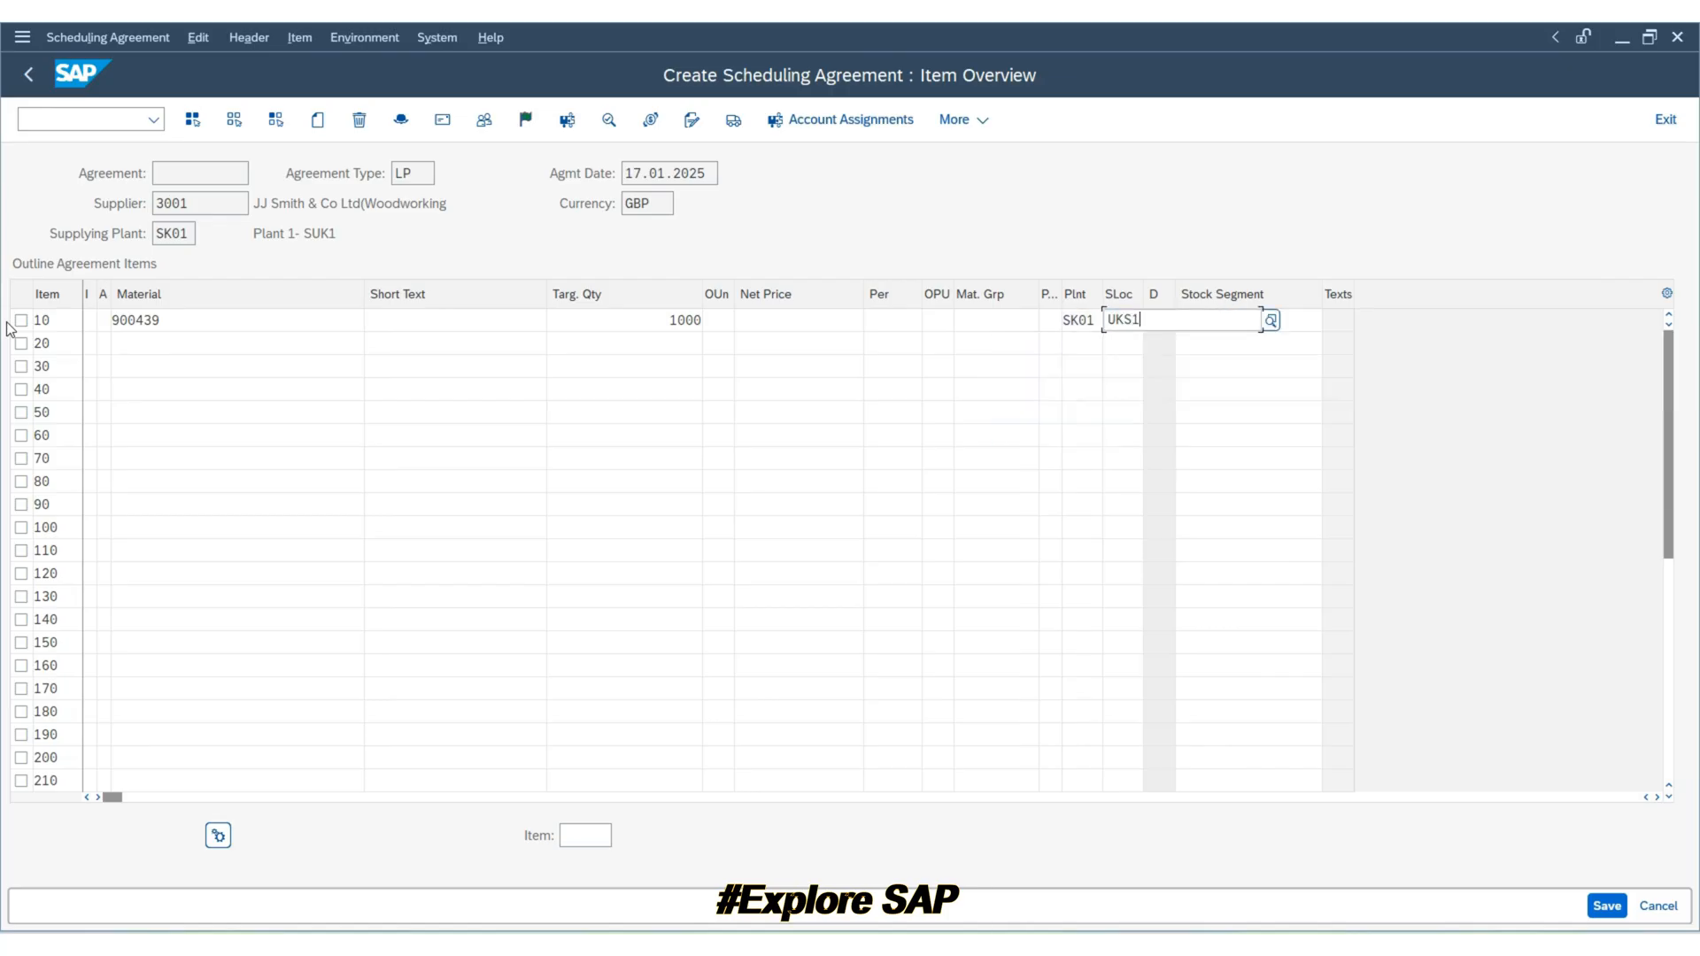
key(Down)
key(Return)
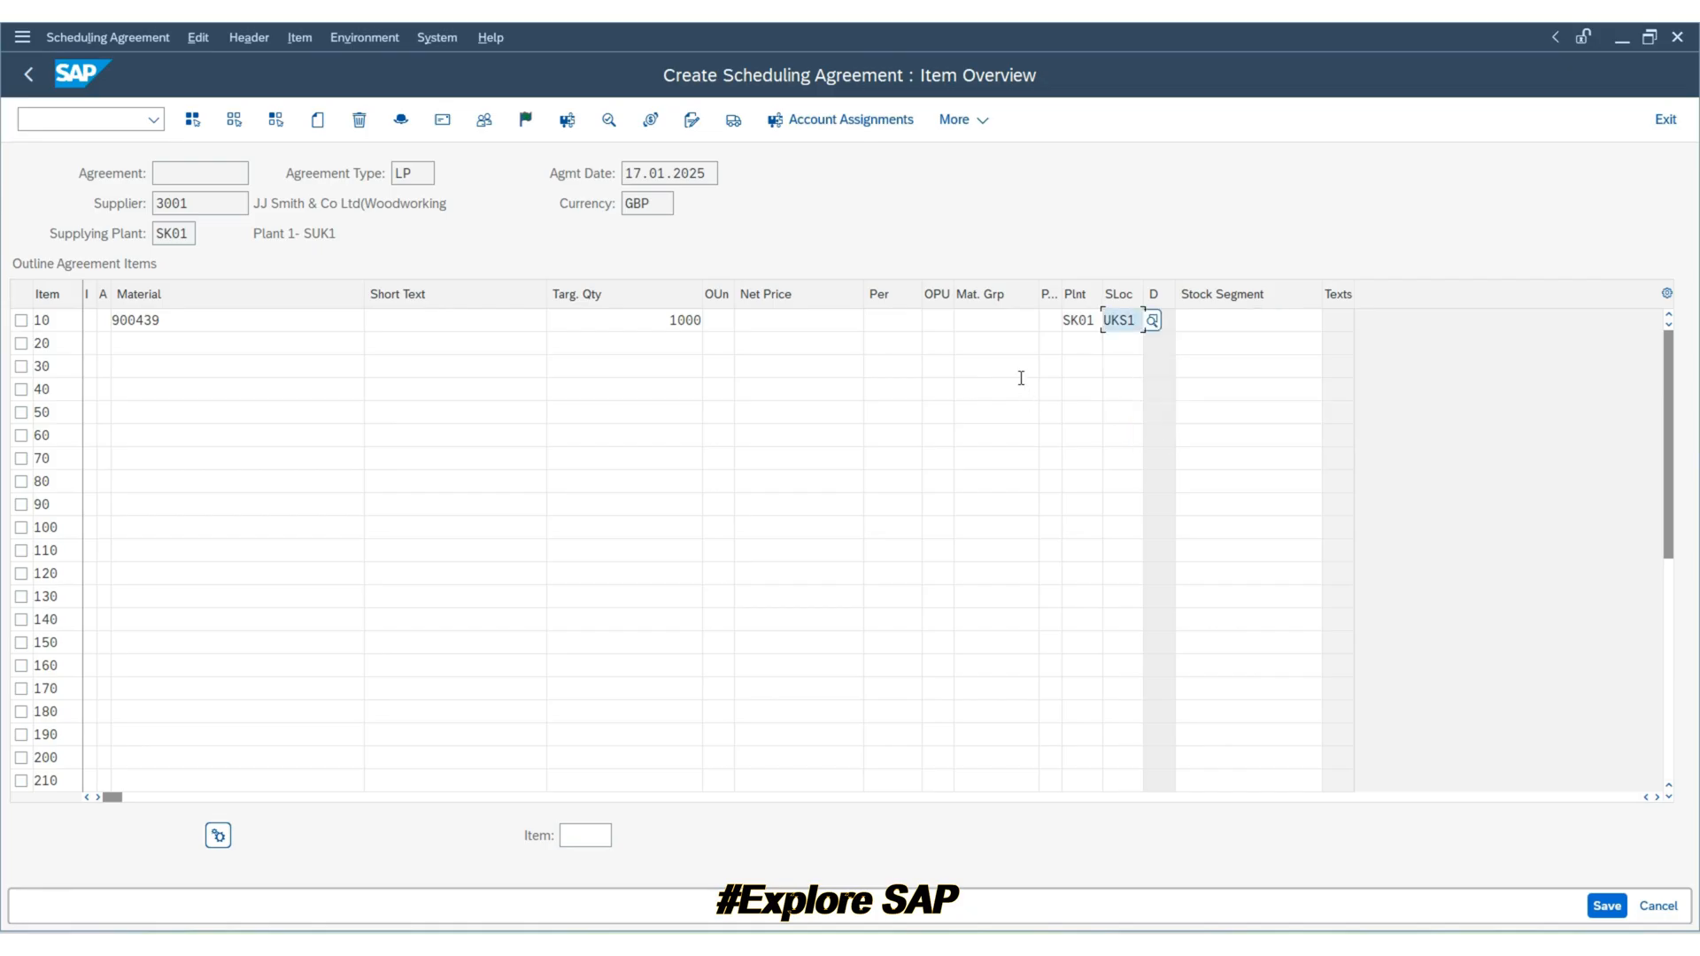
Step: Set item 10's net price to 100 and accept its item details
click(792, 318)
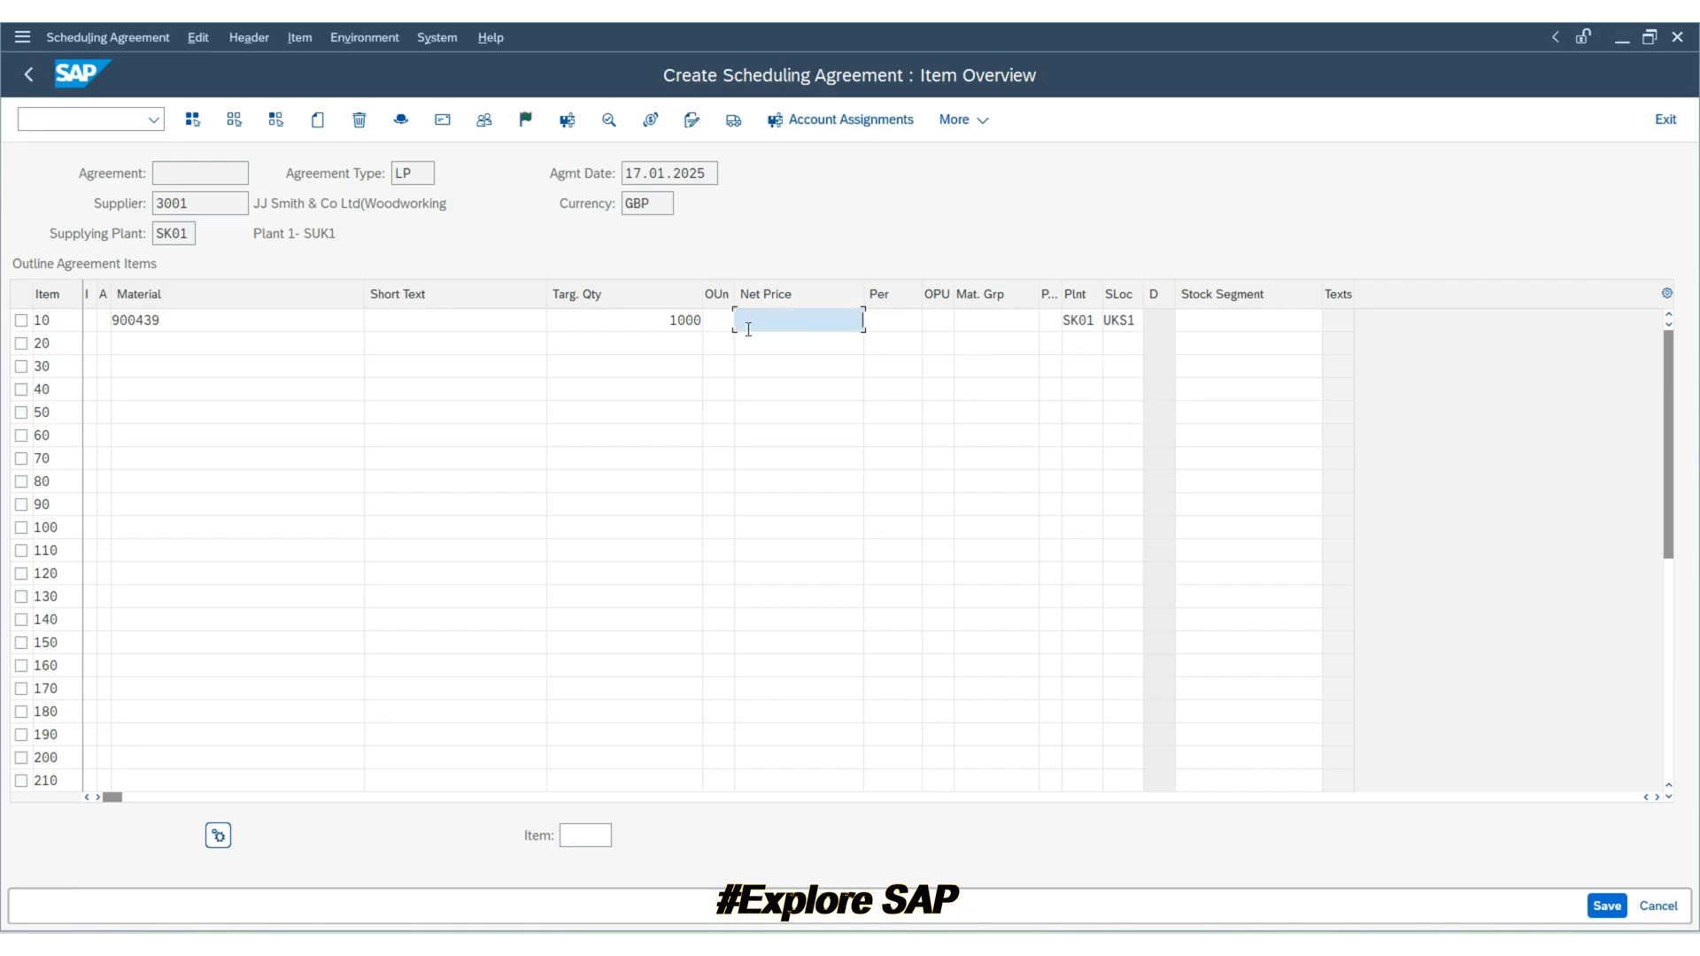
key(BackSpace)
key(Down)
key(Return)
key(Return)
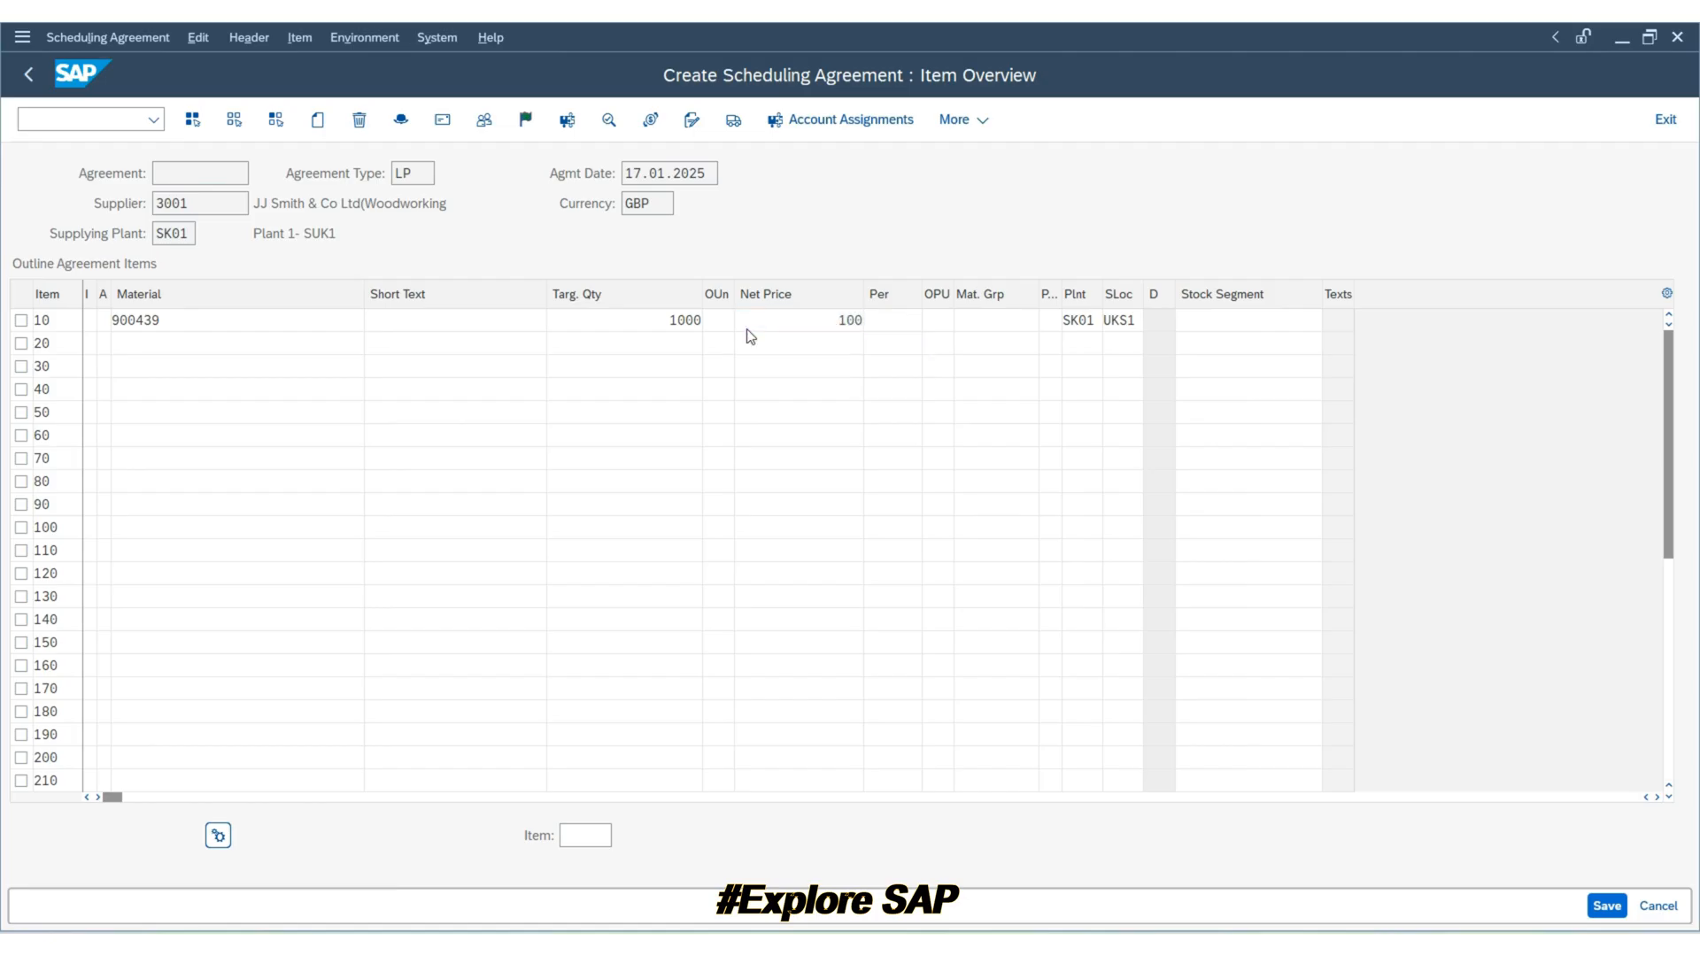
double_click(748, 327)
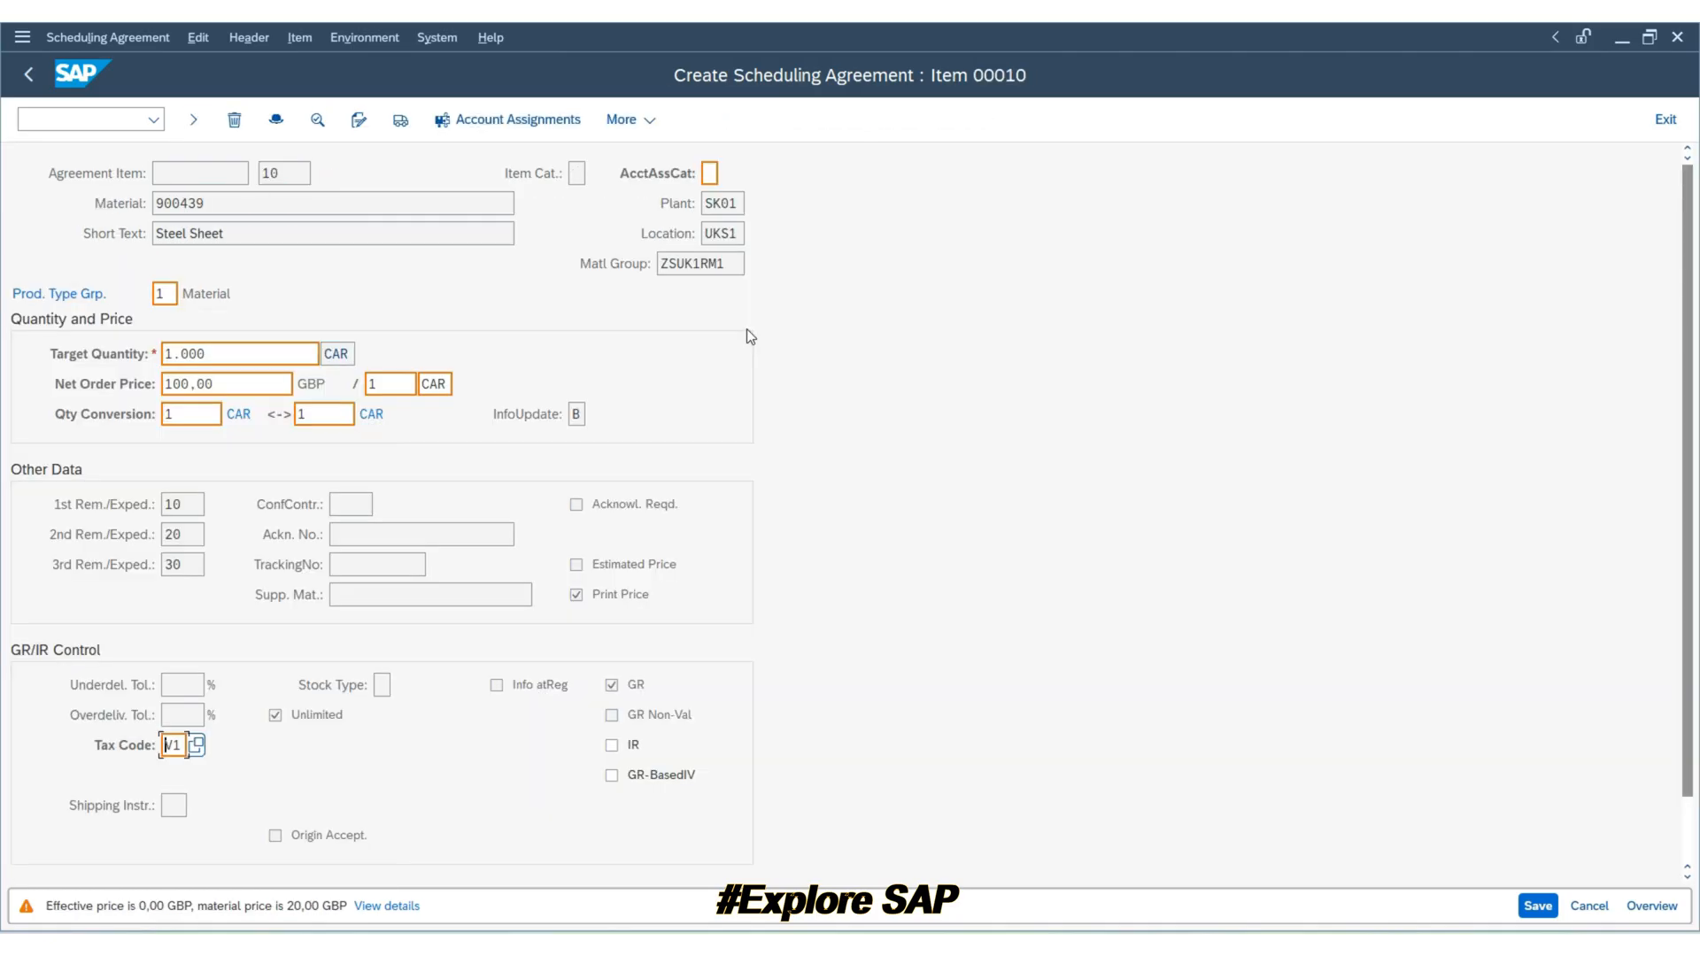
key(Return)
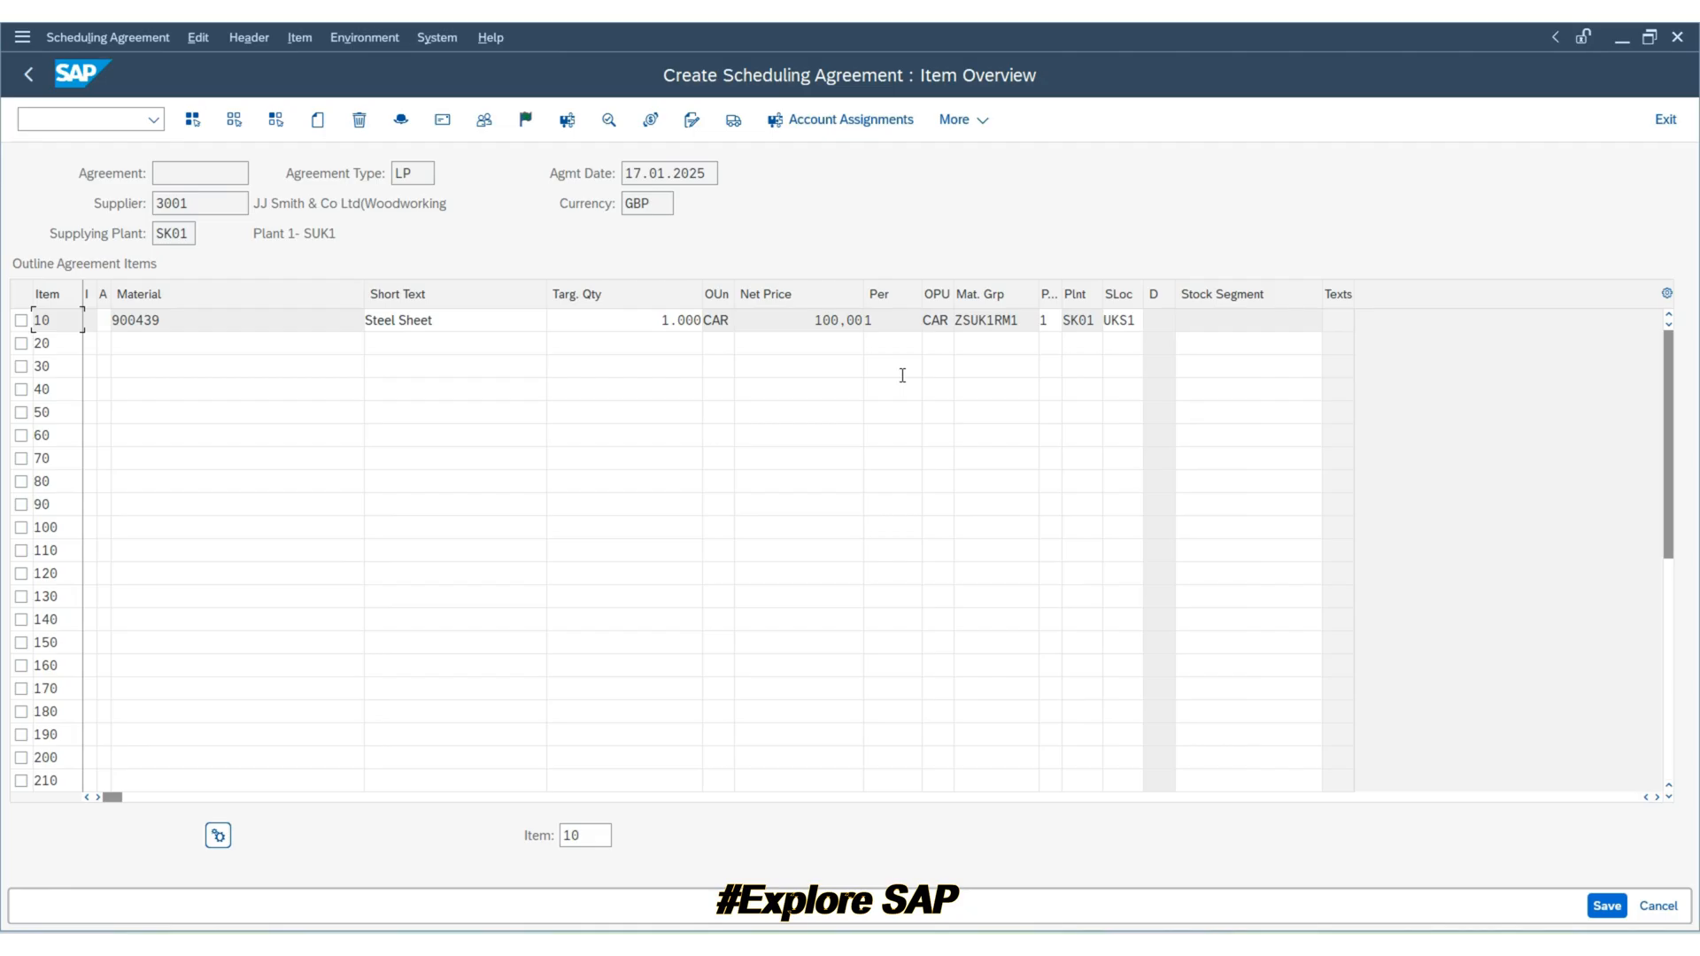
Step: Review item 10's additional data, including the planned delivery time and GR processing time, and return to the item overview
click(21, 321)
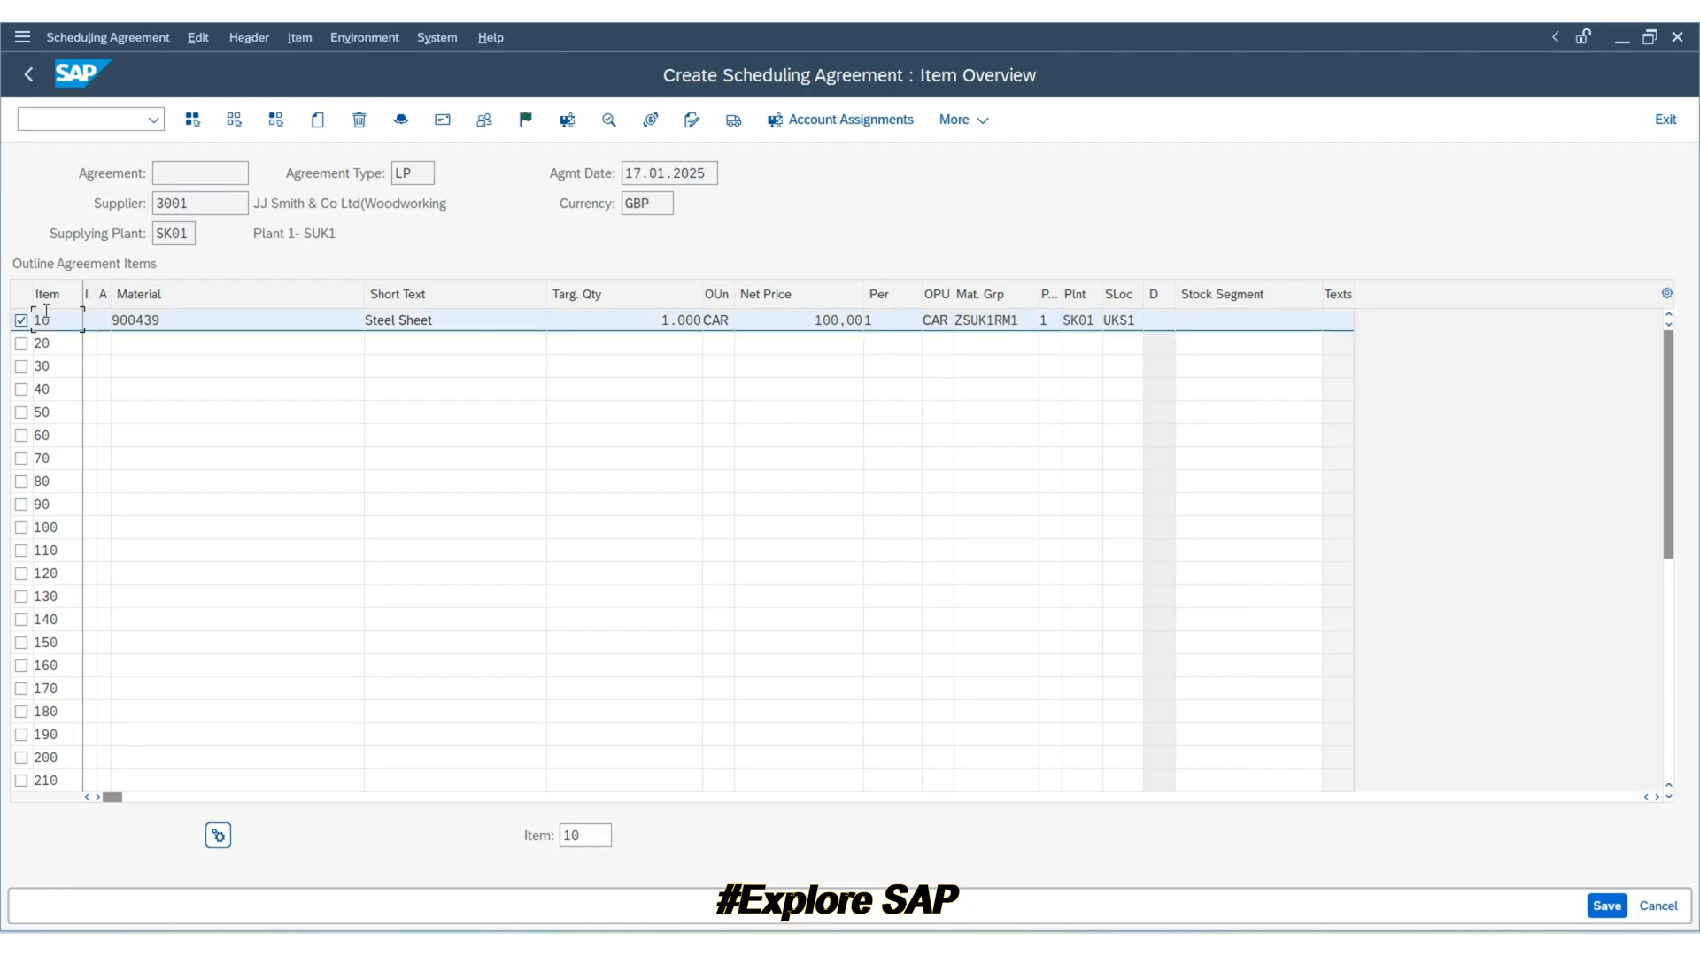
click(621, 122)
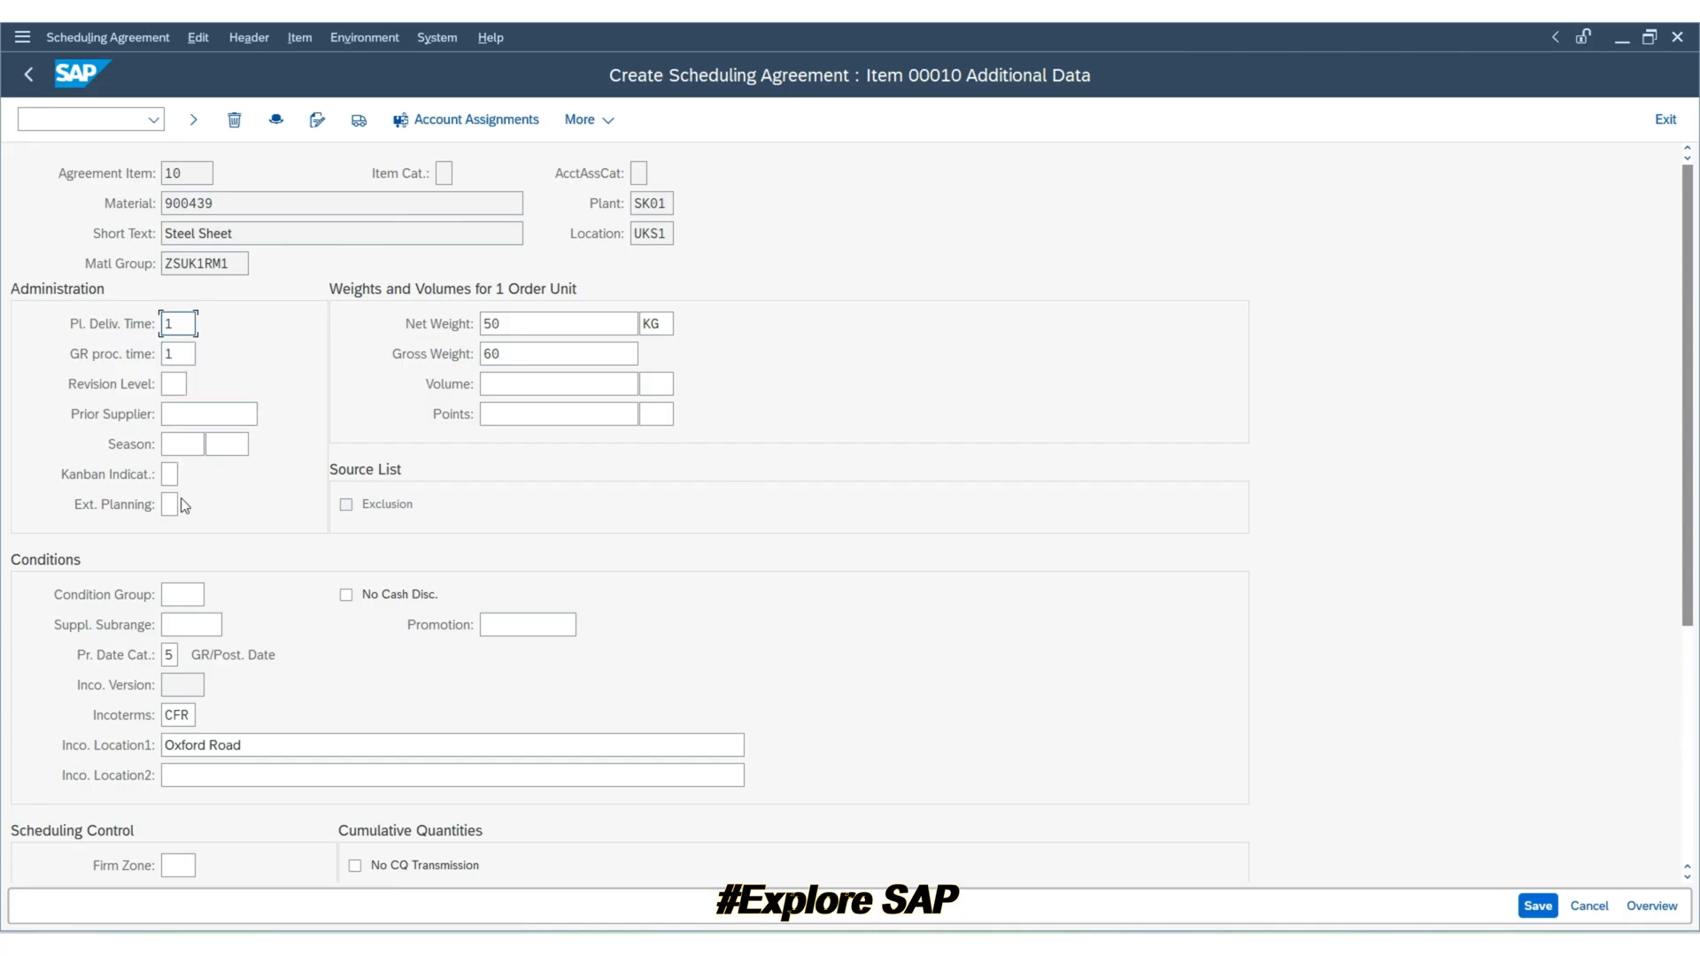
scroll(251, 543, down, 1)
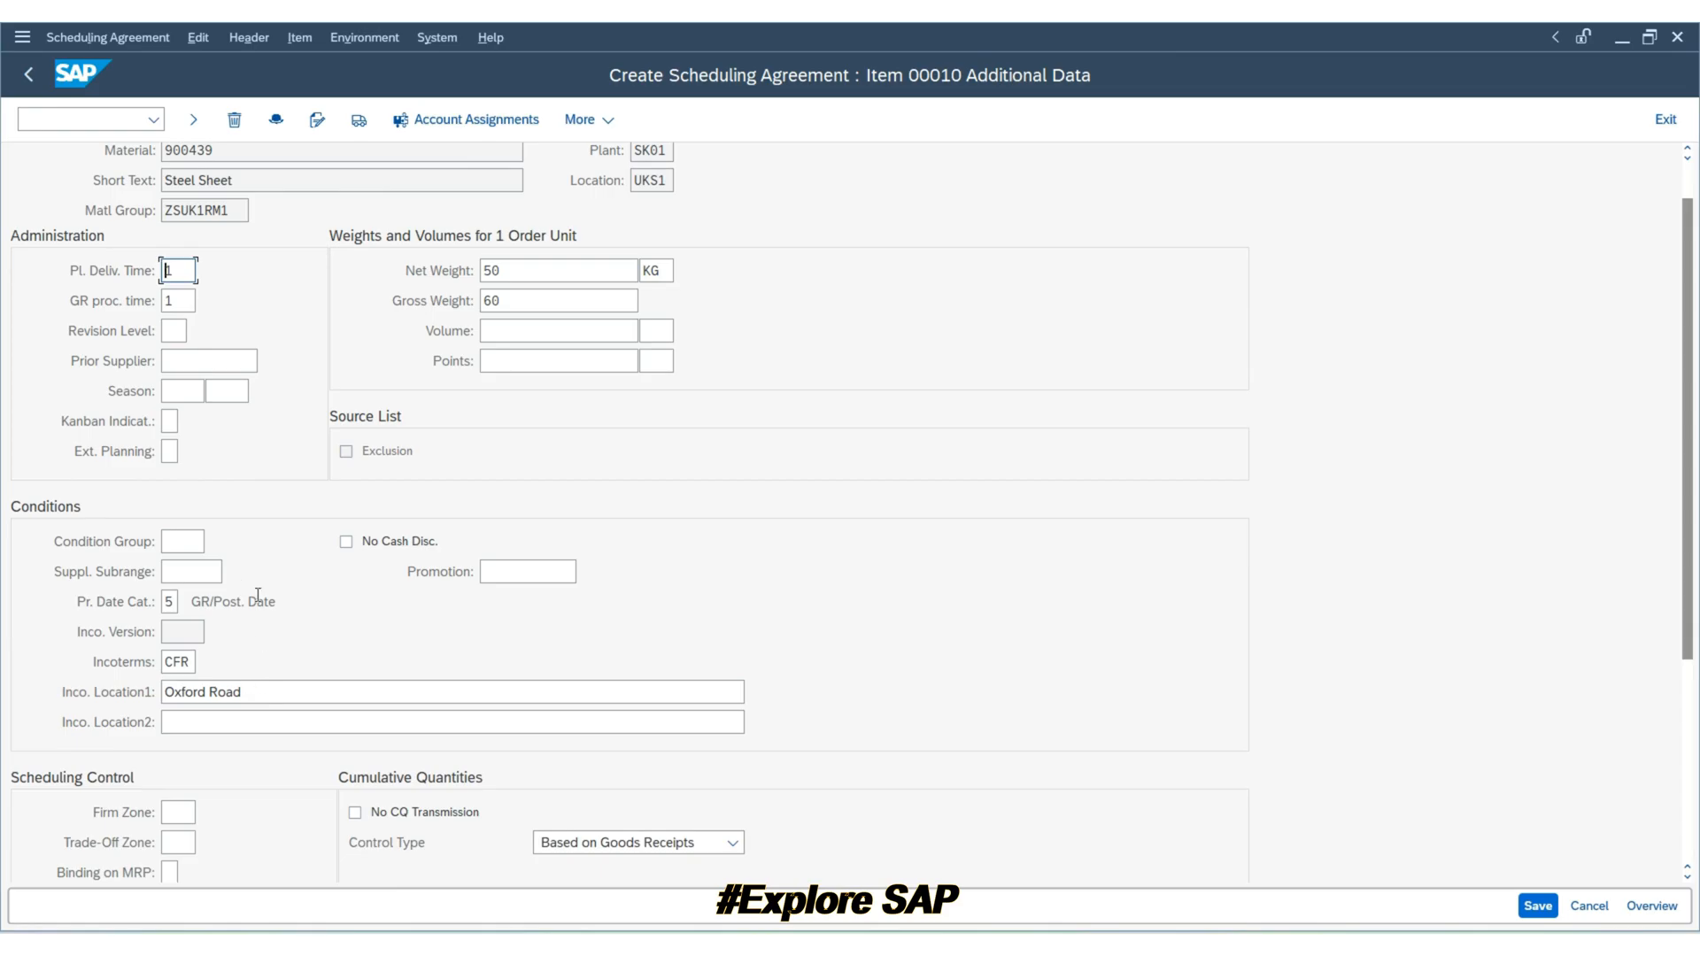
scroll(261, 580, up, 1)
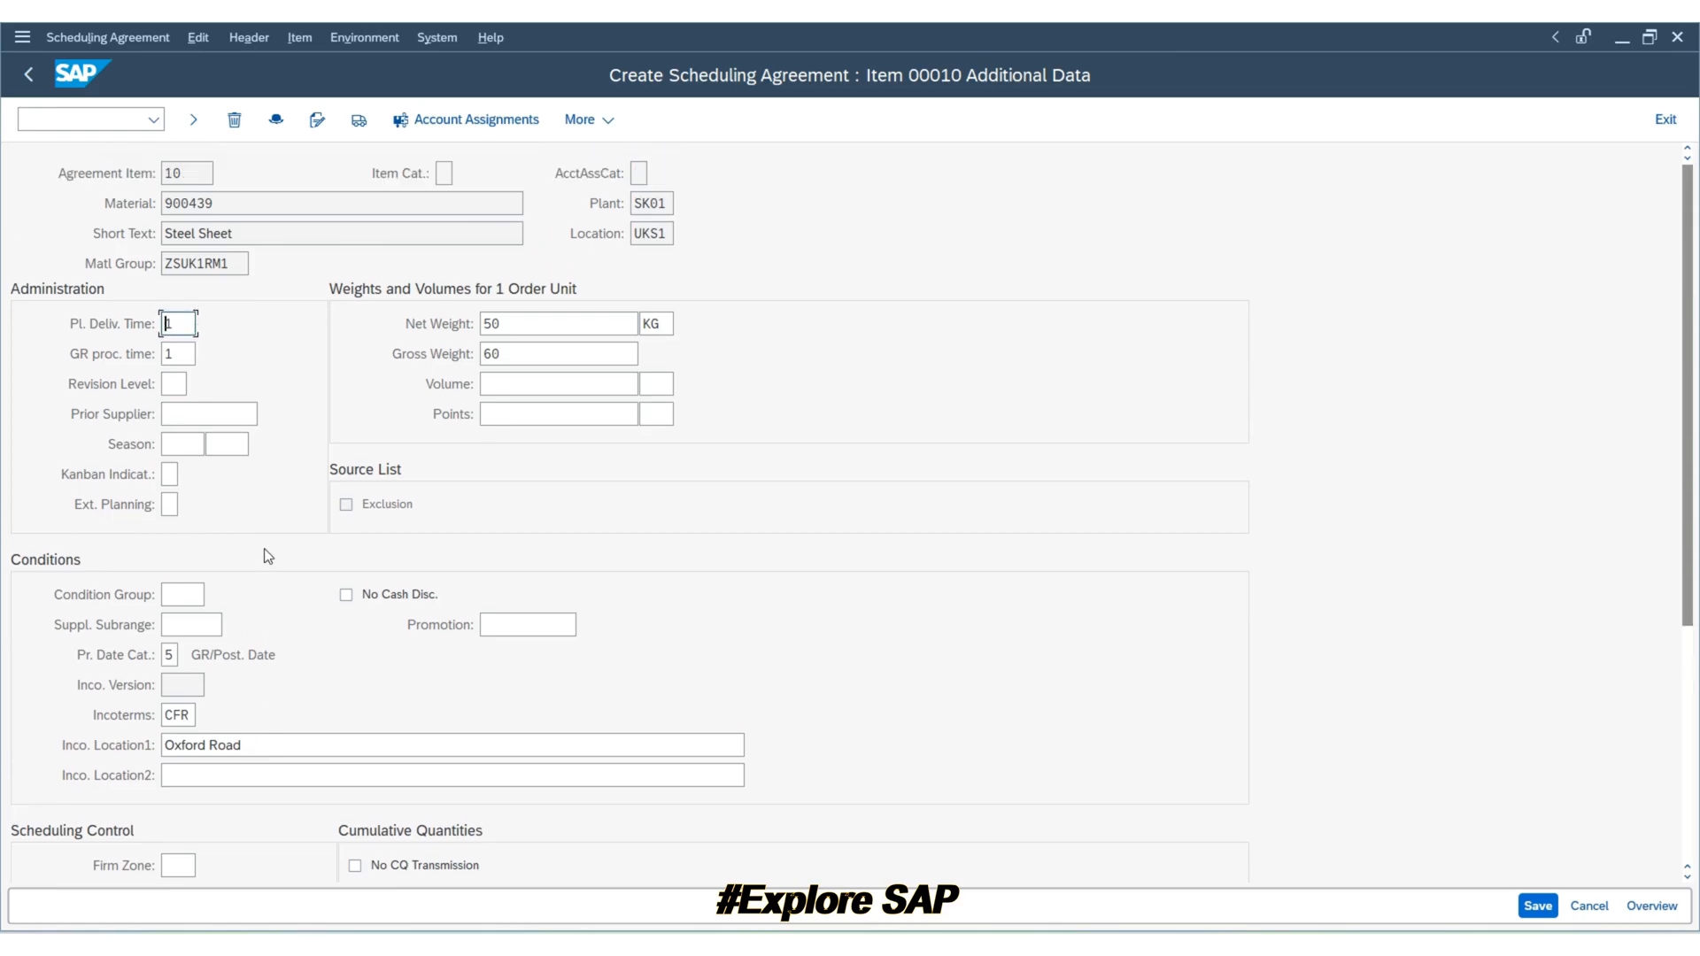
double_click(167, 323)
double_click(176, 356)
scroll(294, 568, down, 1)
scroll(296, 556, up, 1)
click(1652, 905)
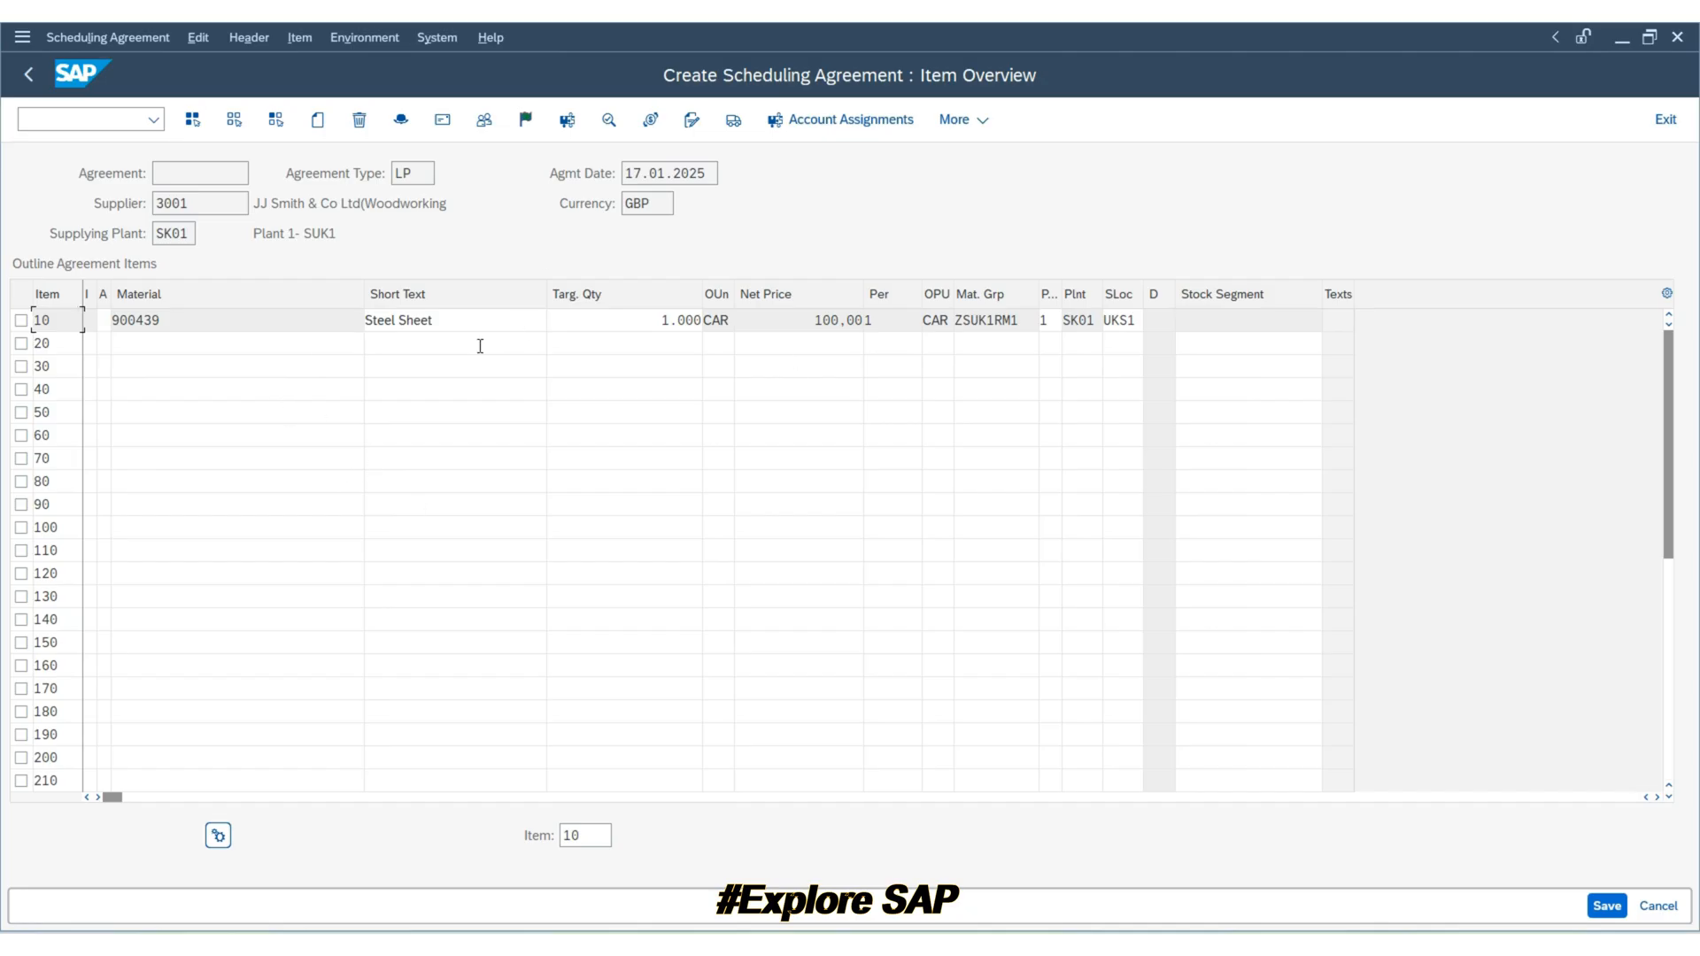
Step: Save the scheduling agreement and open the details of its creation message
click(1607, 906)
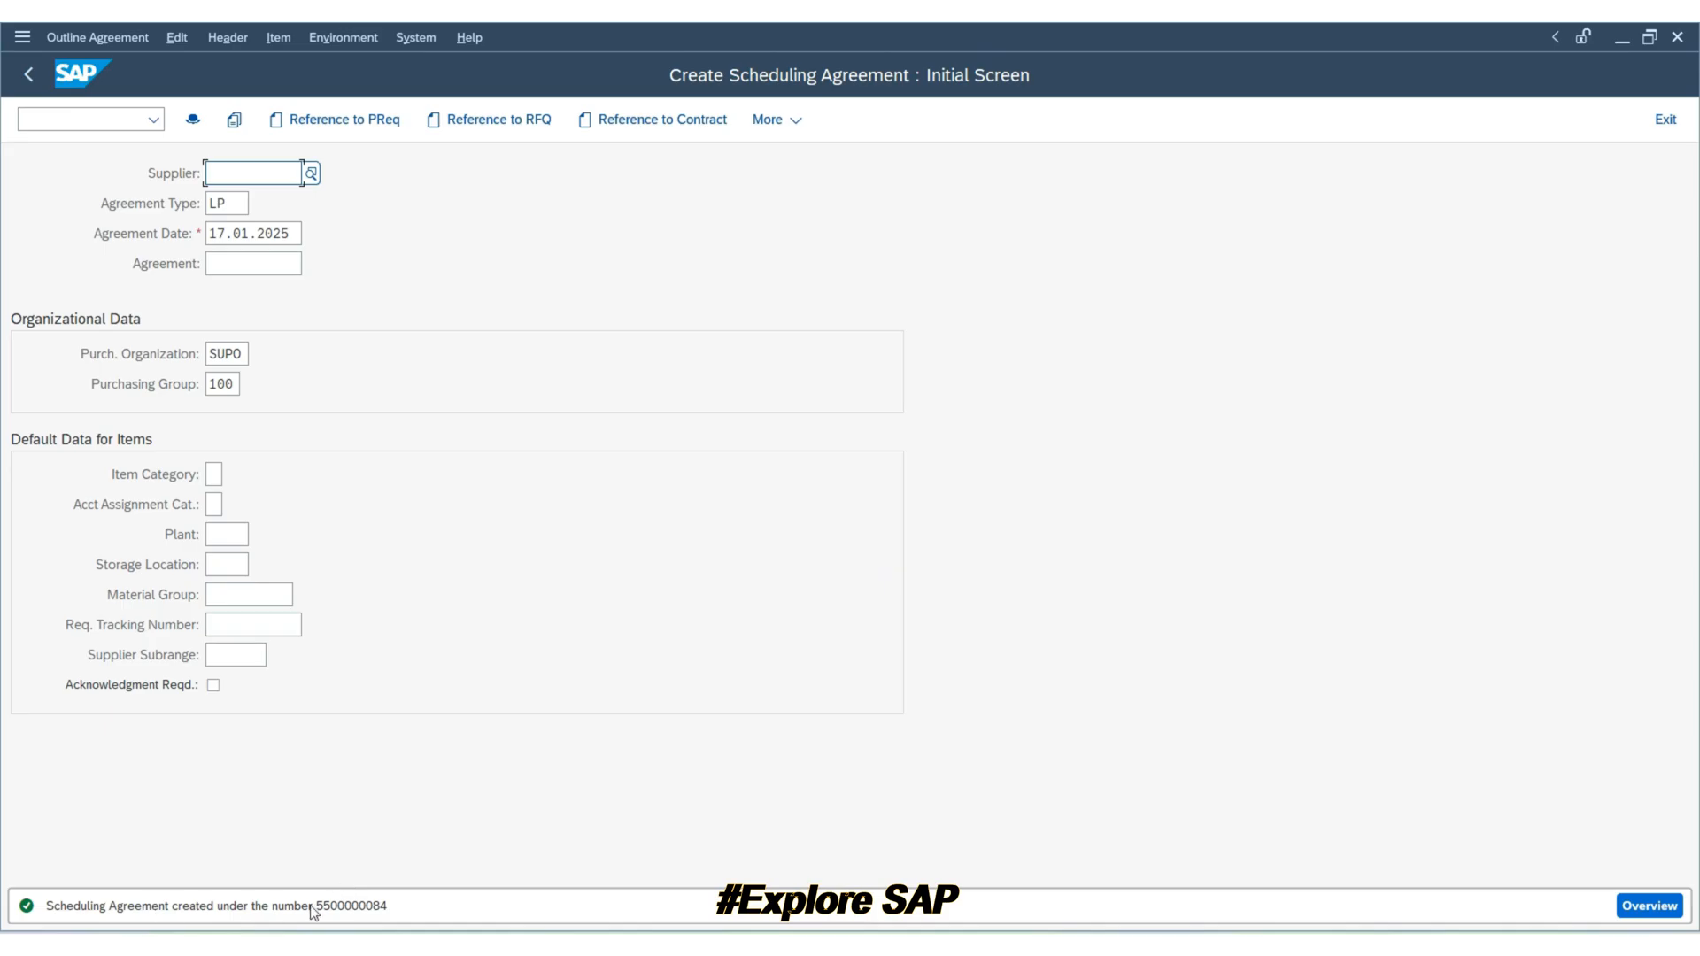
click(361, 916)
double_click(358, 914)
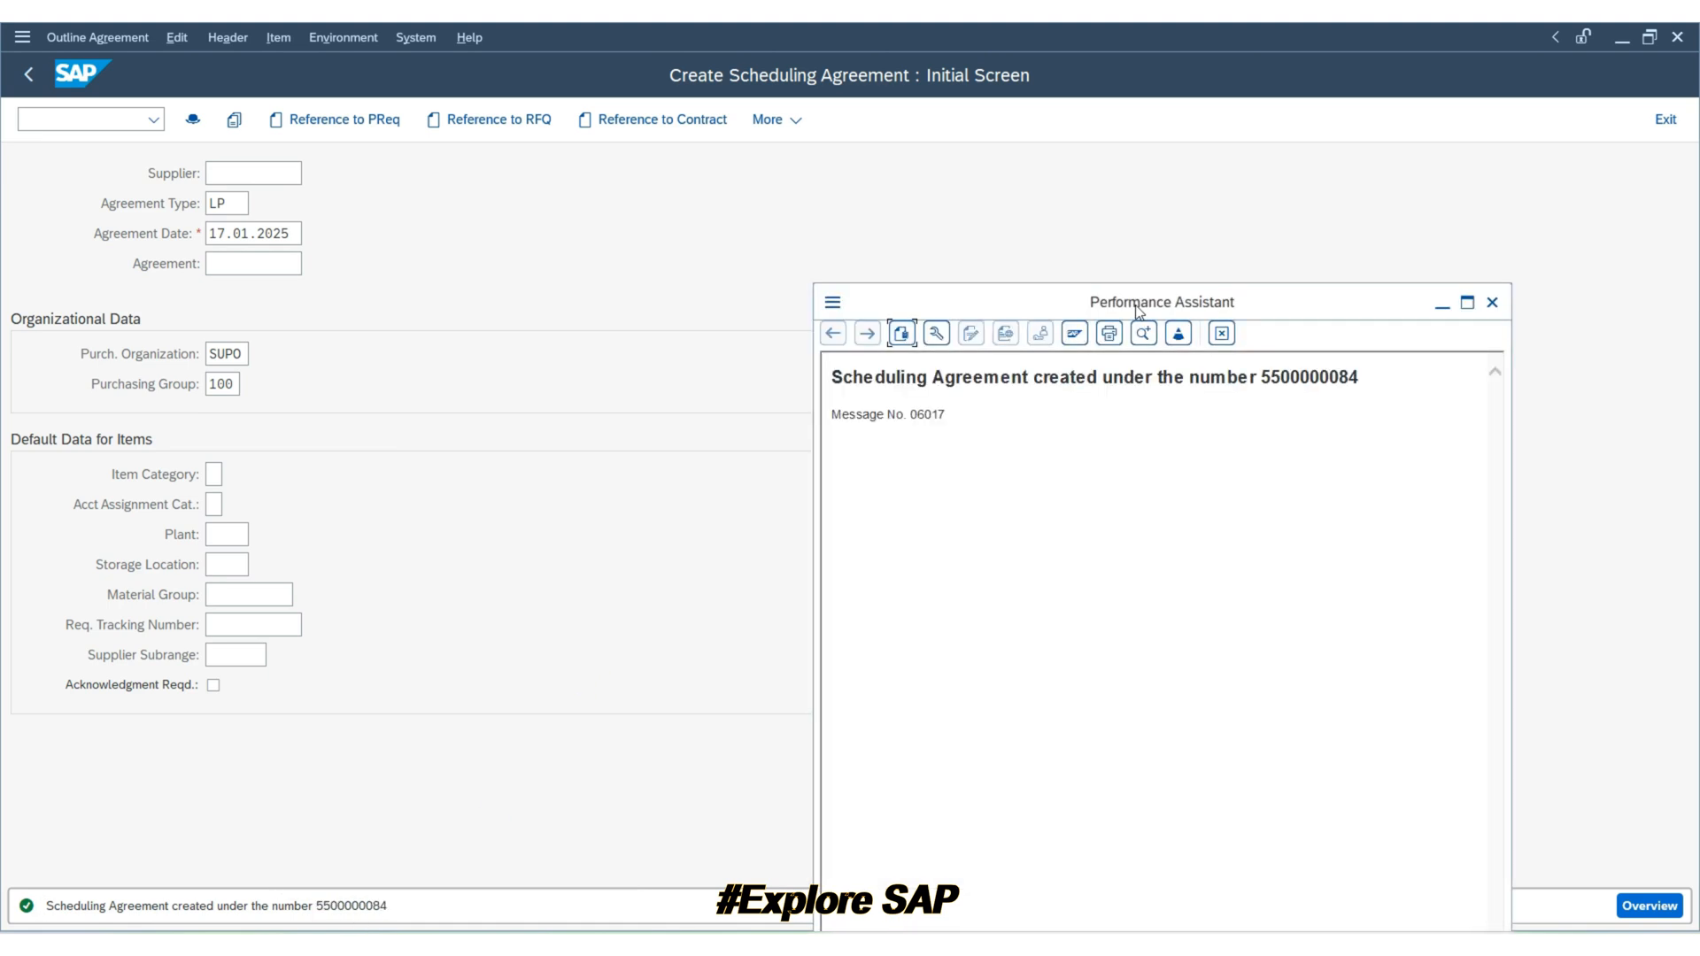
Step: Select the new scheduling agreement's number in the message details, close the details and exit the agreement creation transaction
drag(1259, 379, 1444, 380)
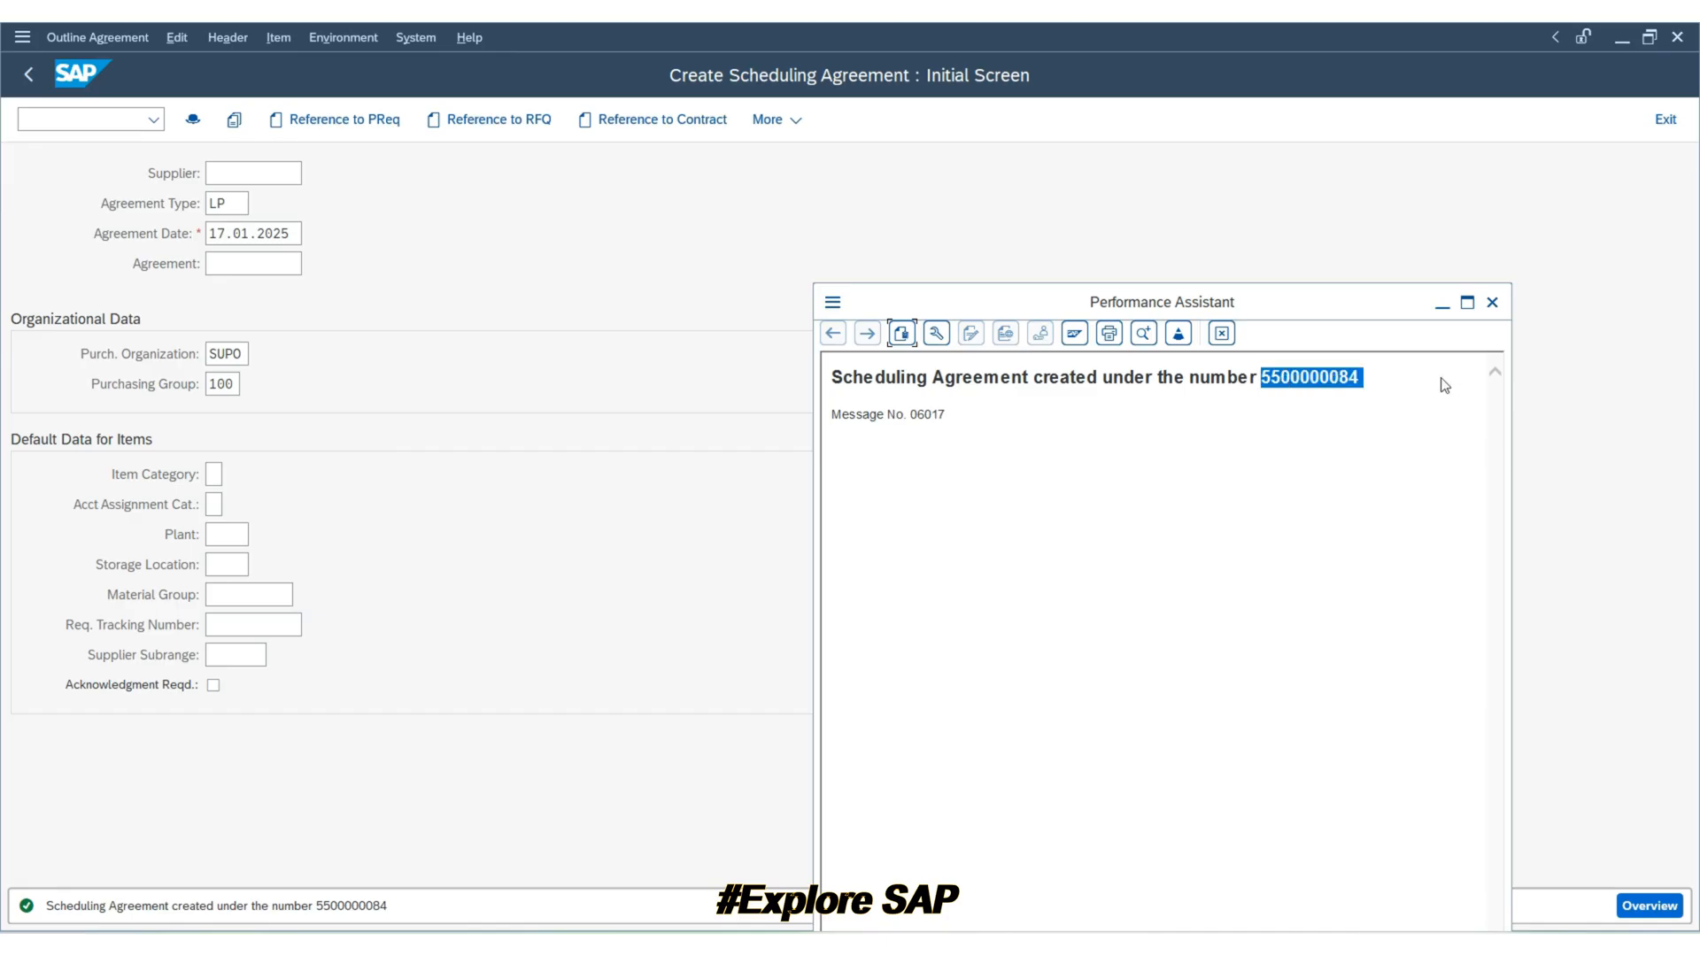
click(1222, 333)
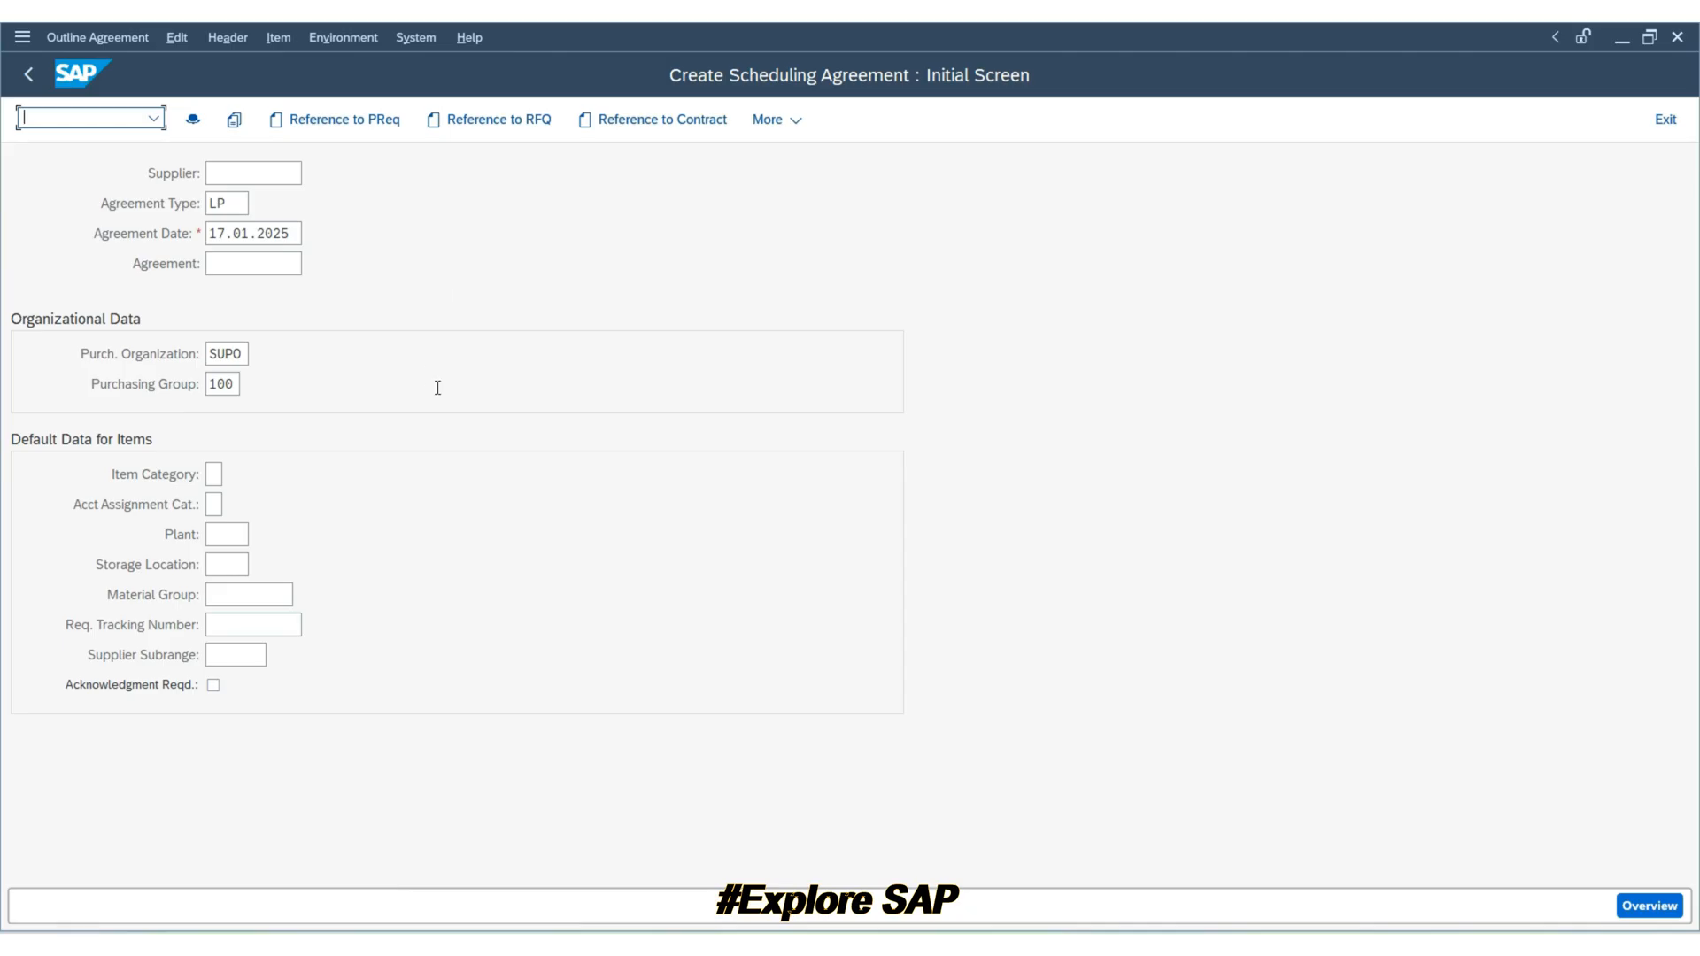
click(28, 77)
Step: Open the new scheduling agreement for delivery schedule maintenance with transaction ME38
click(74, 119)
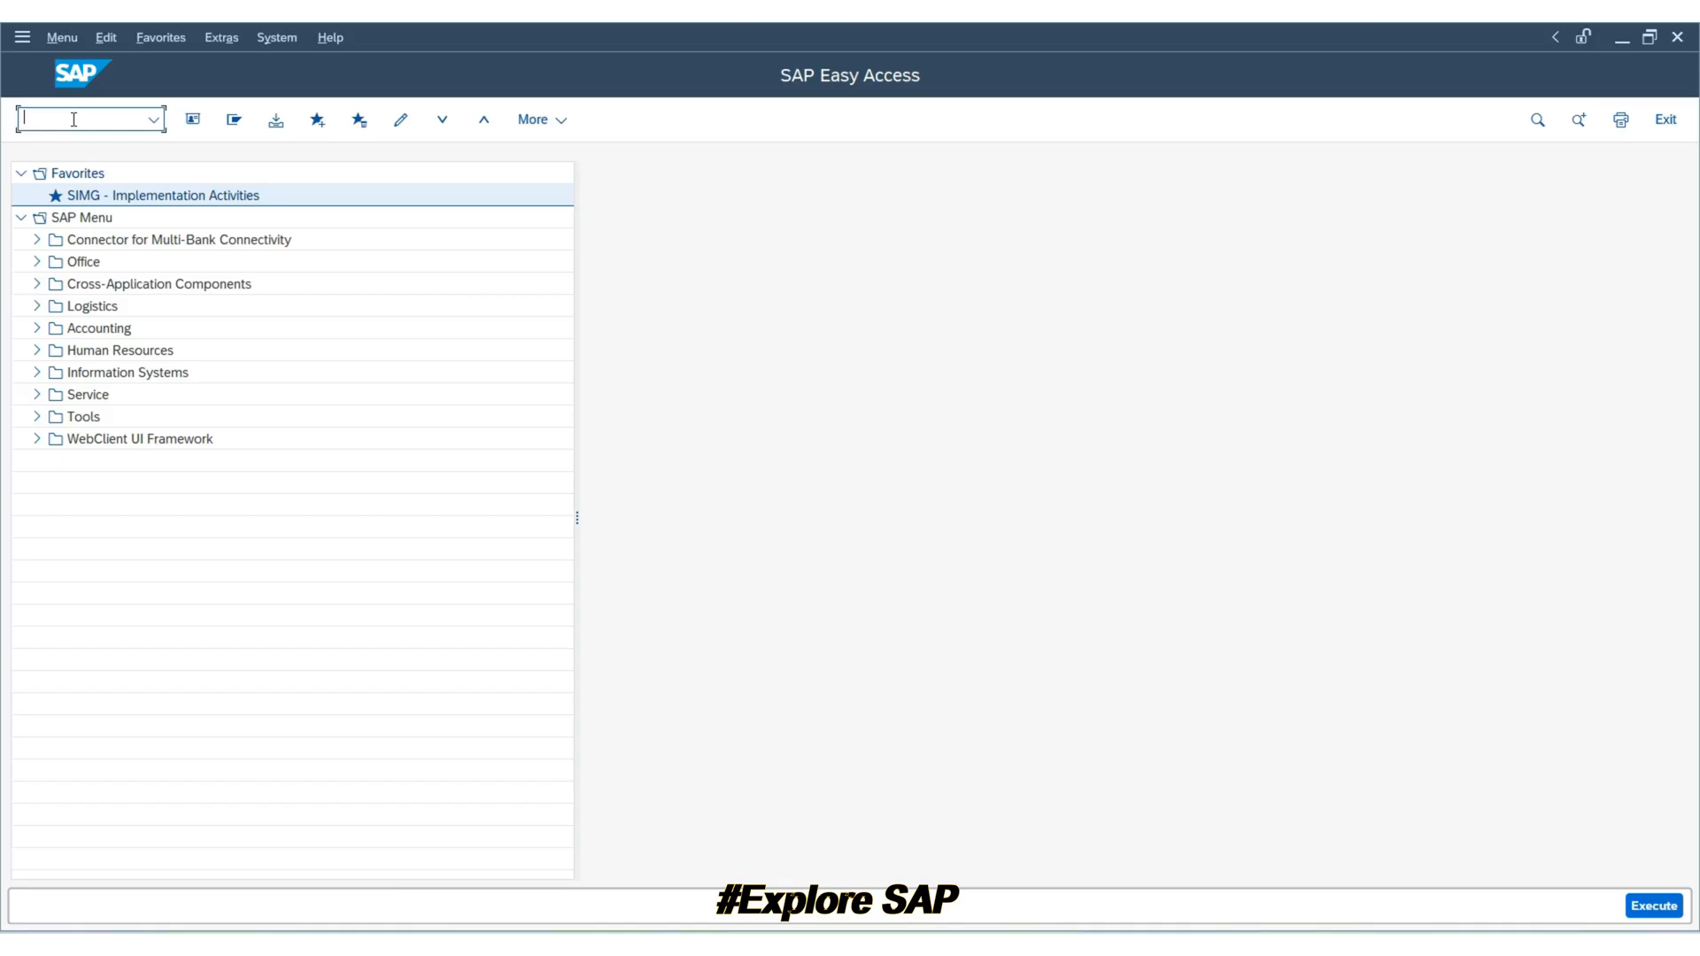
text(ME)
text(38)
key(Return)
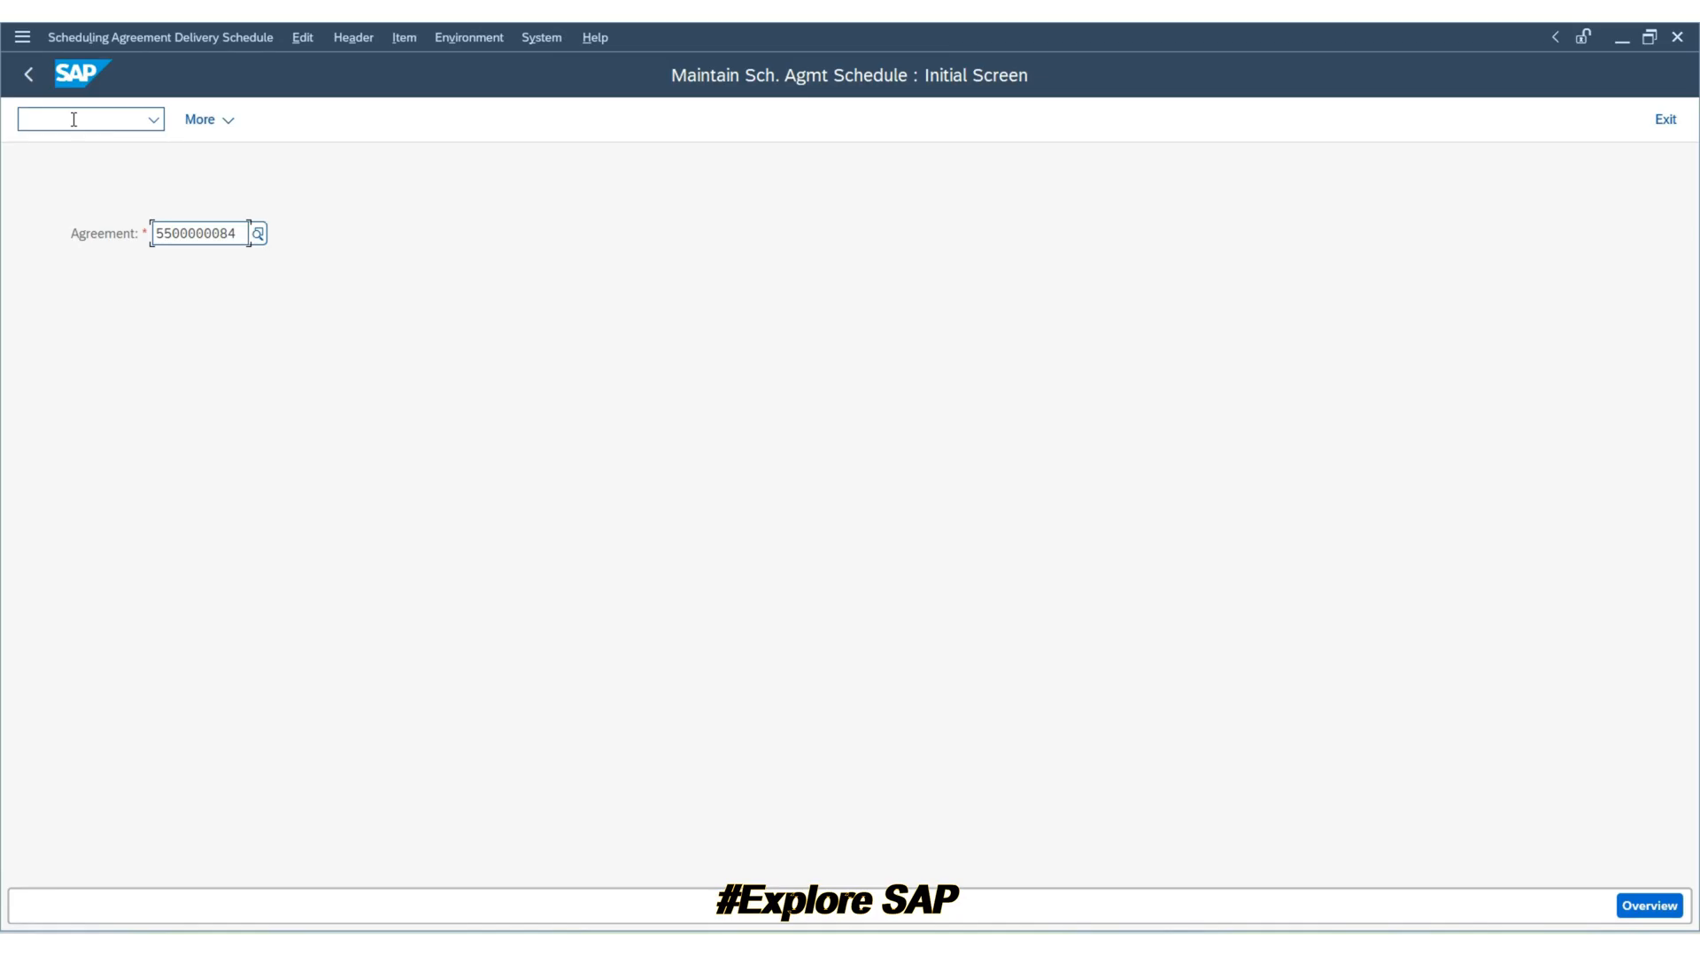
key(Return)
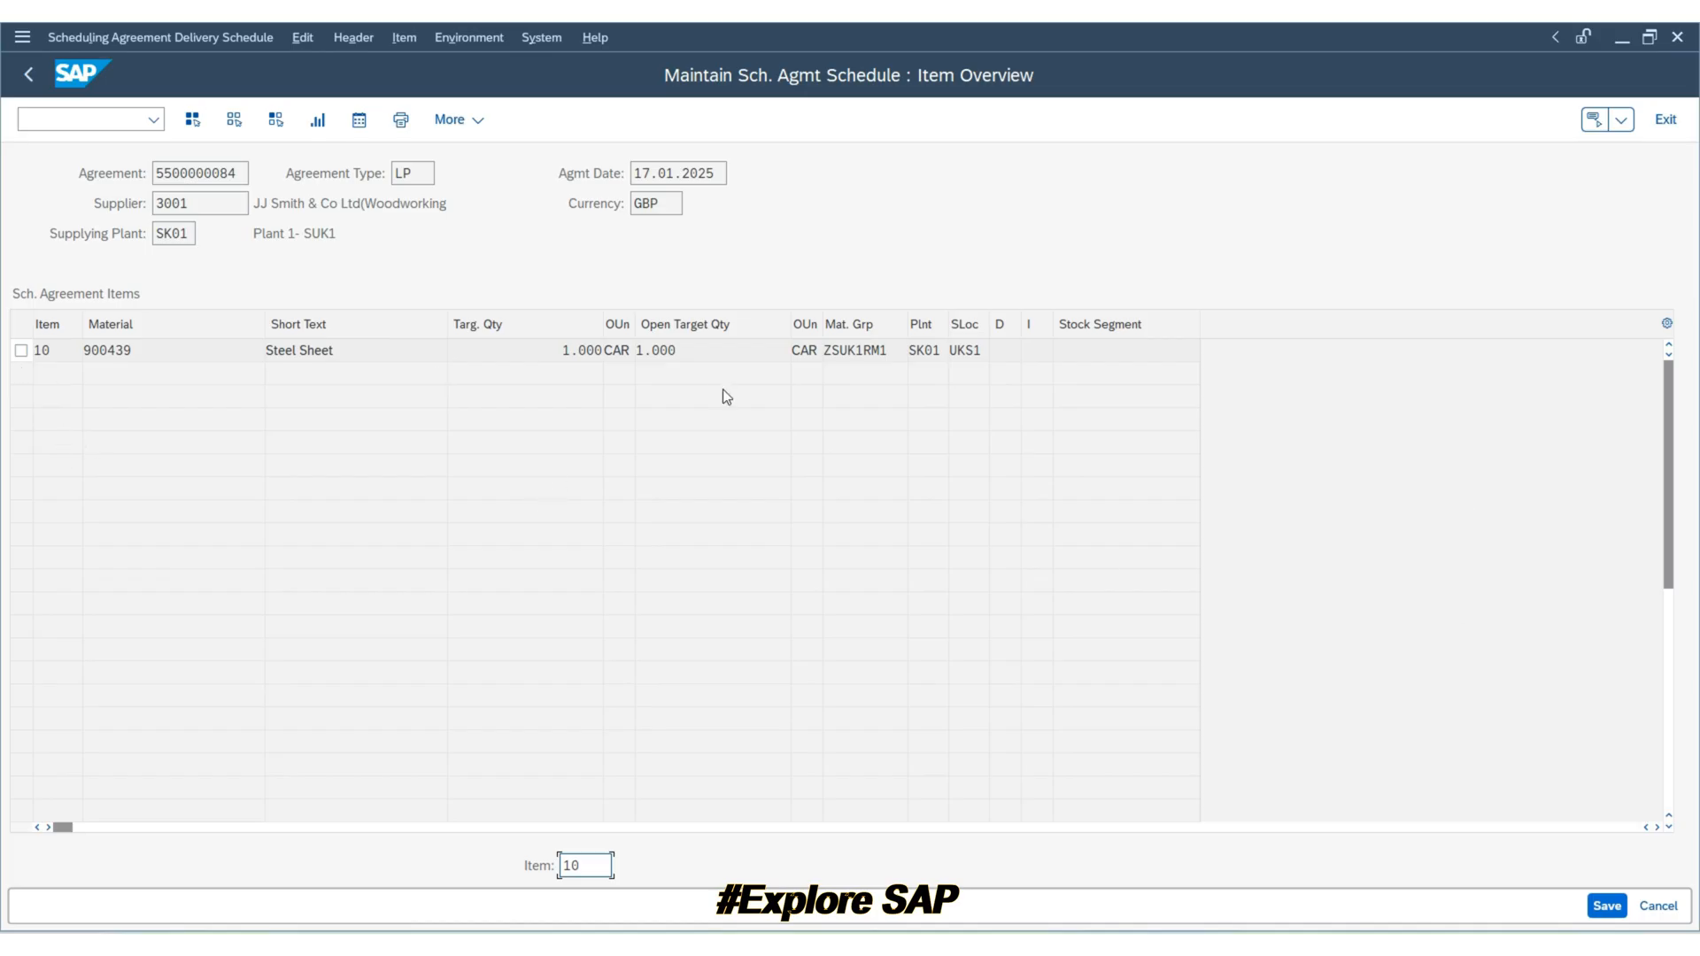
Step: Open the delivery schedule of item 10, material 900439
click(21, 350)
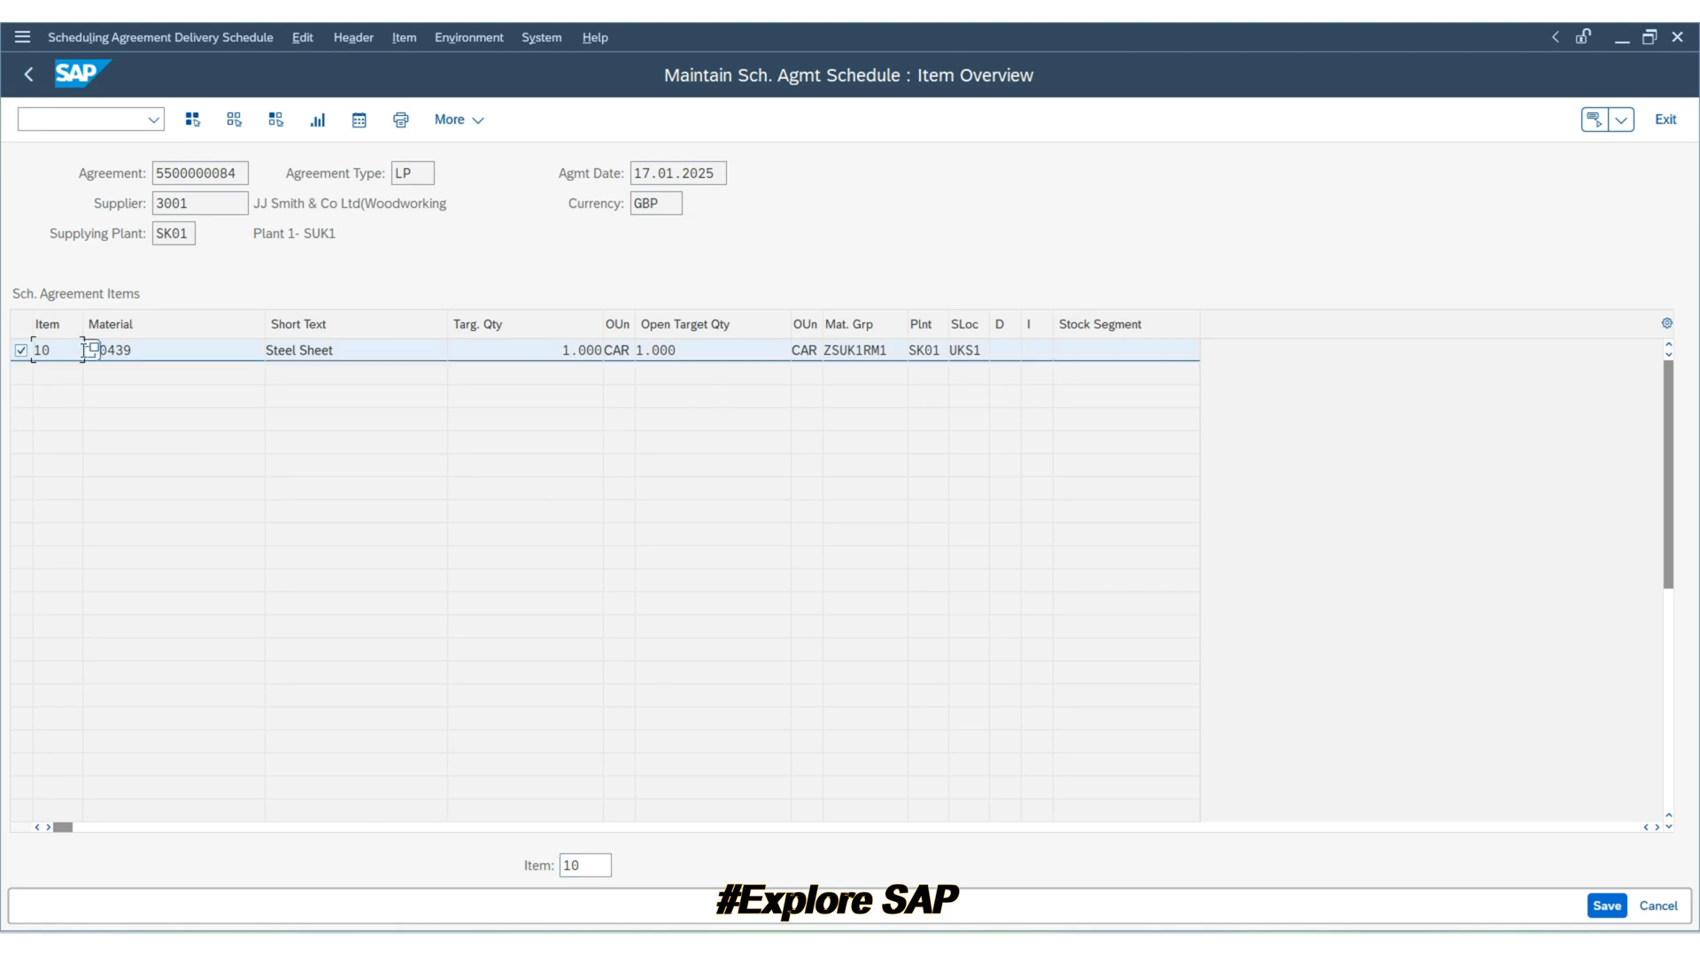
click(70, 353)
double_click(70, 353)
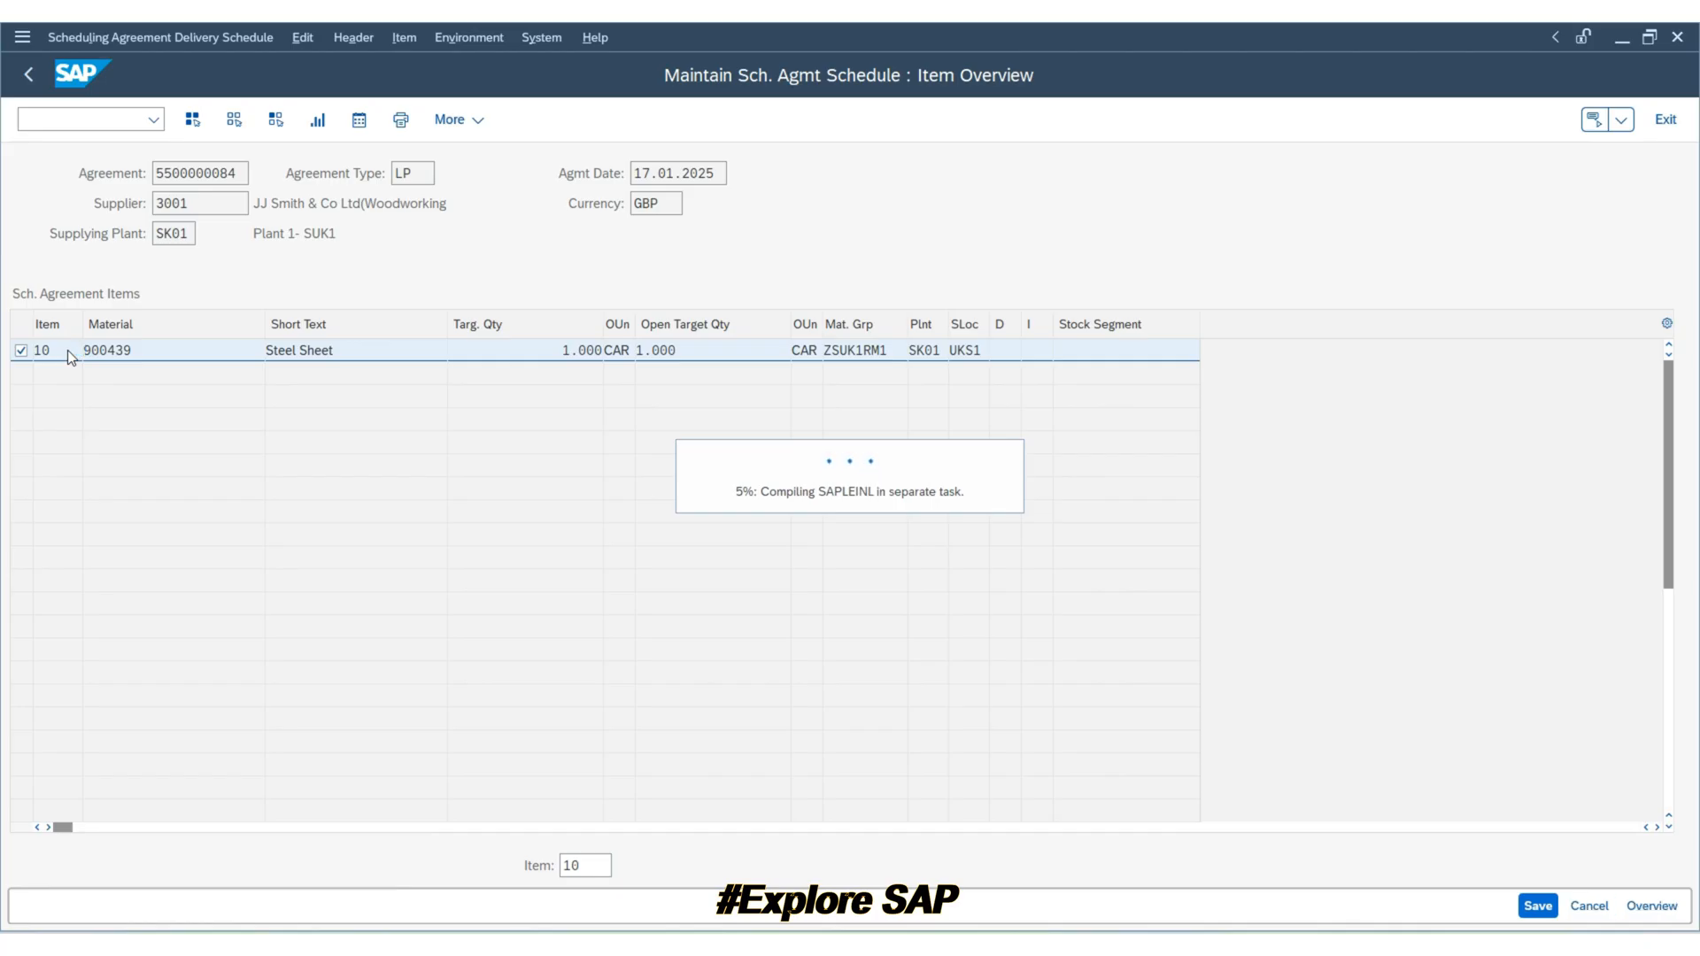
click(87, 351)
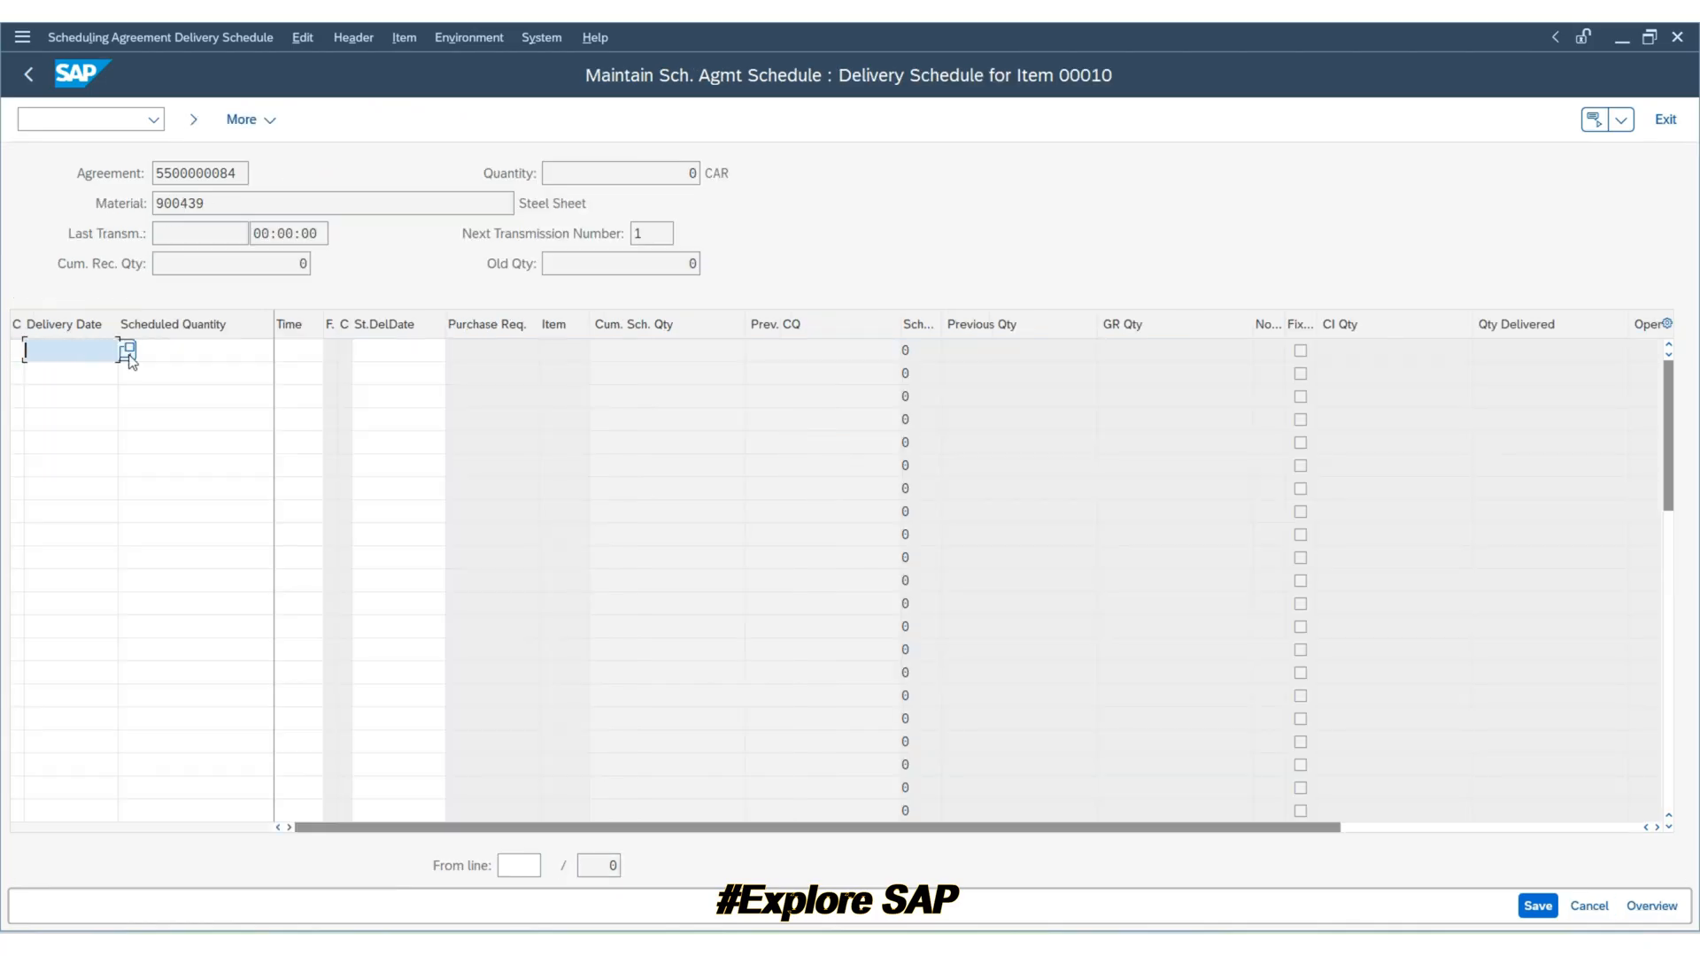
Step: Add two delivery schedule lines dated 20.01.2025 and 21.01.2025 with a scheduled quantity of 100 each
click(127, 348)
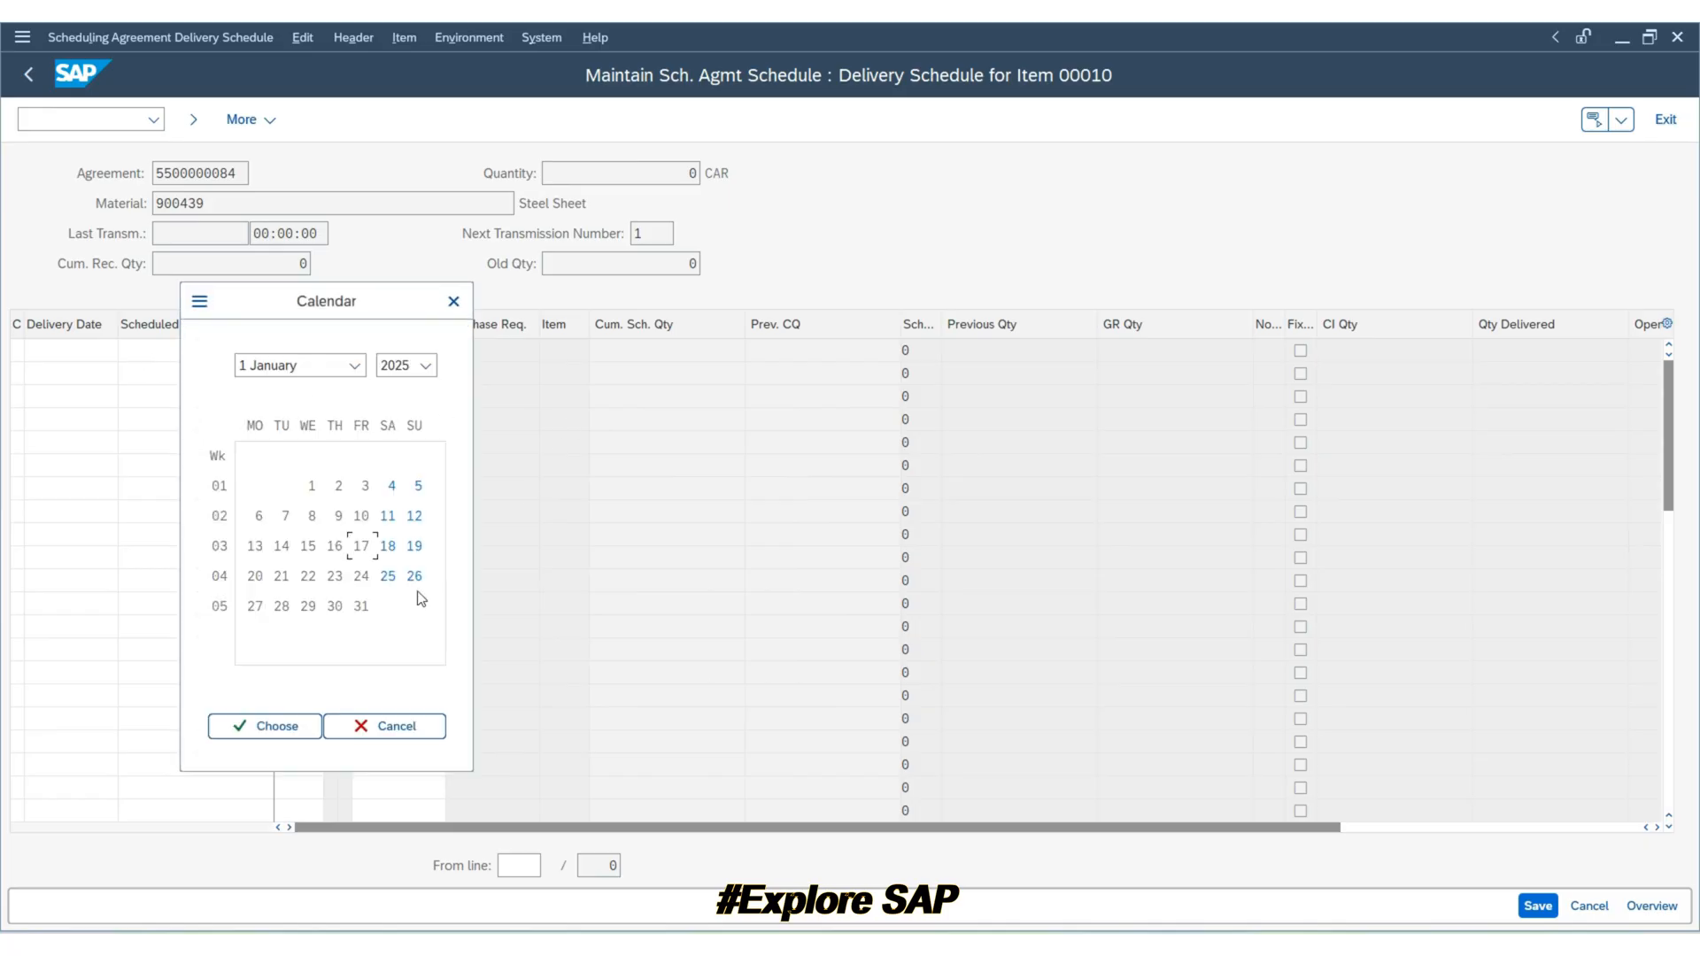
double_click(256, 576)
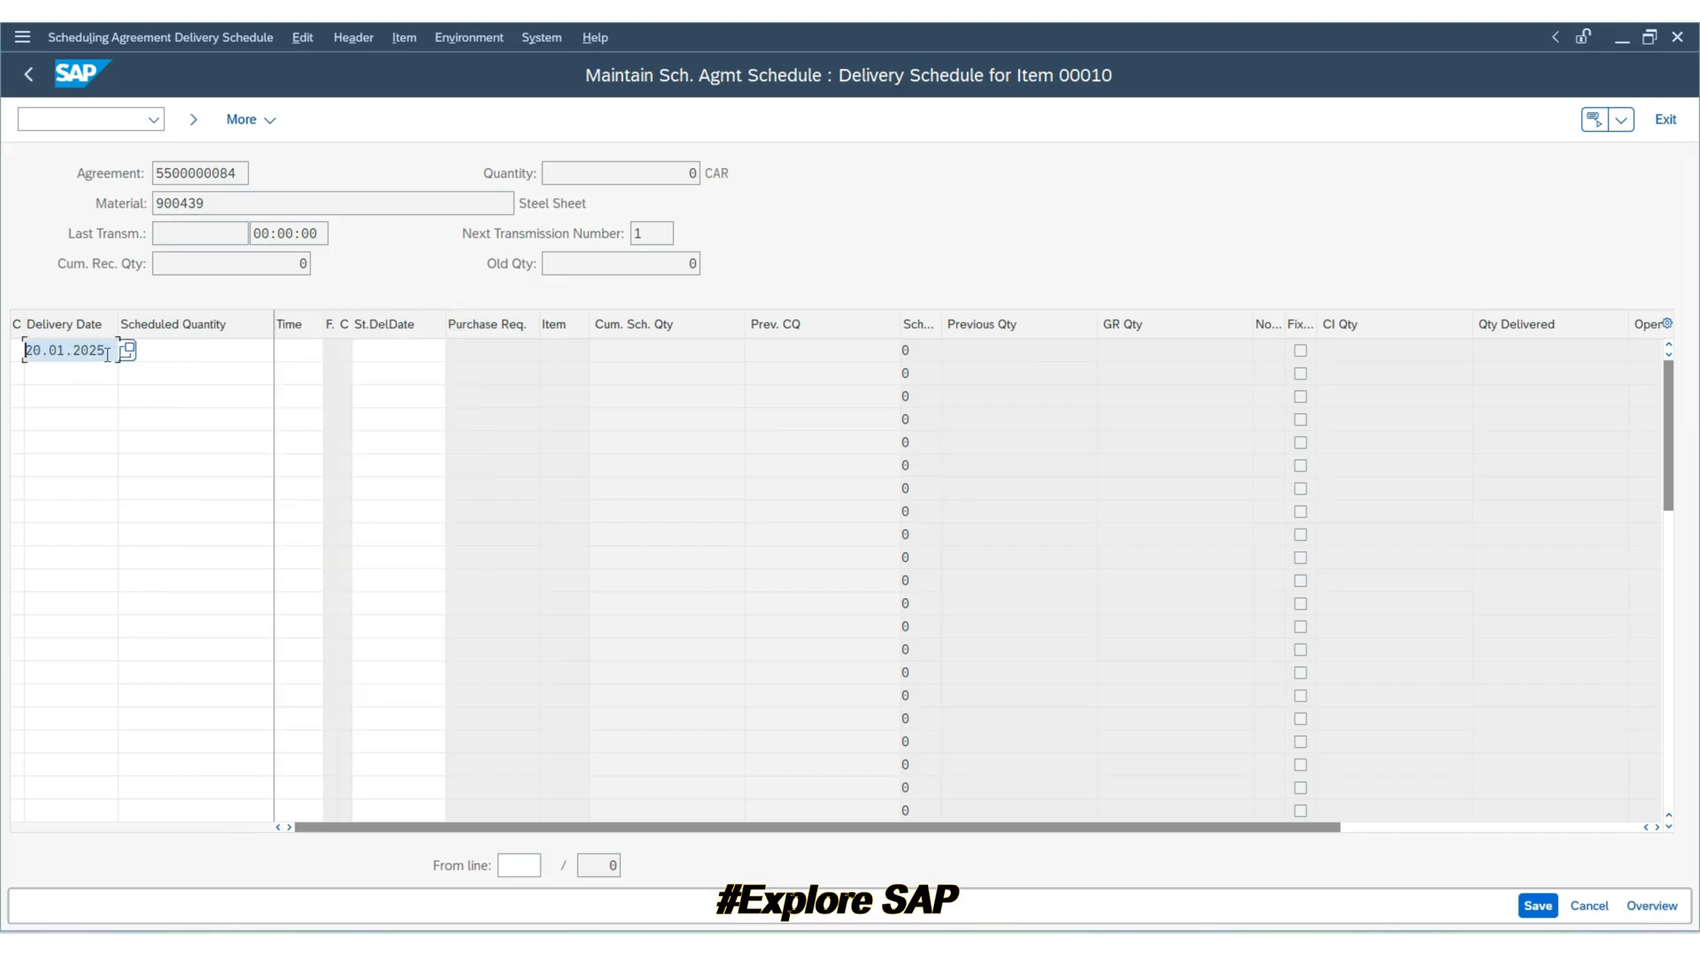
click(113, 379)
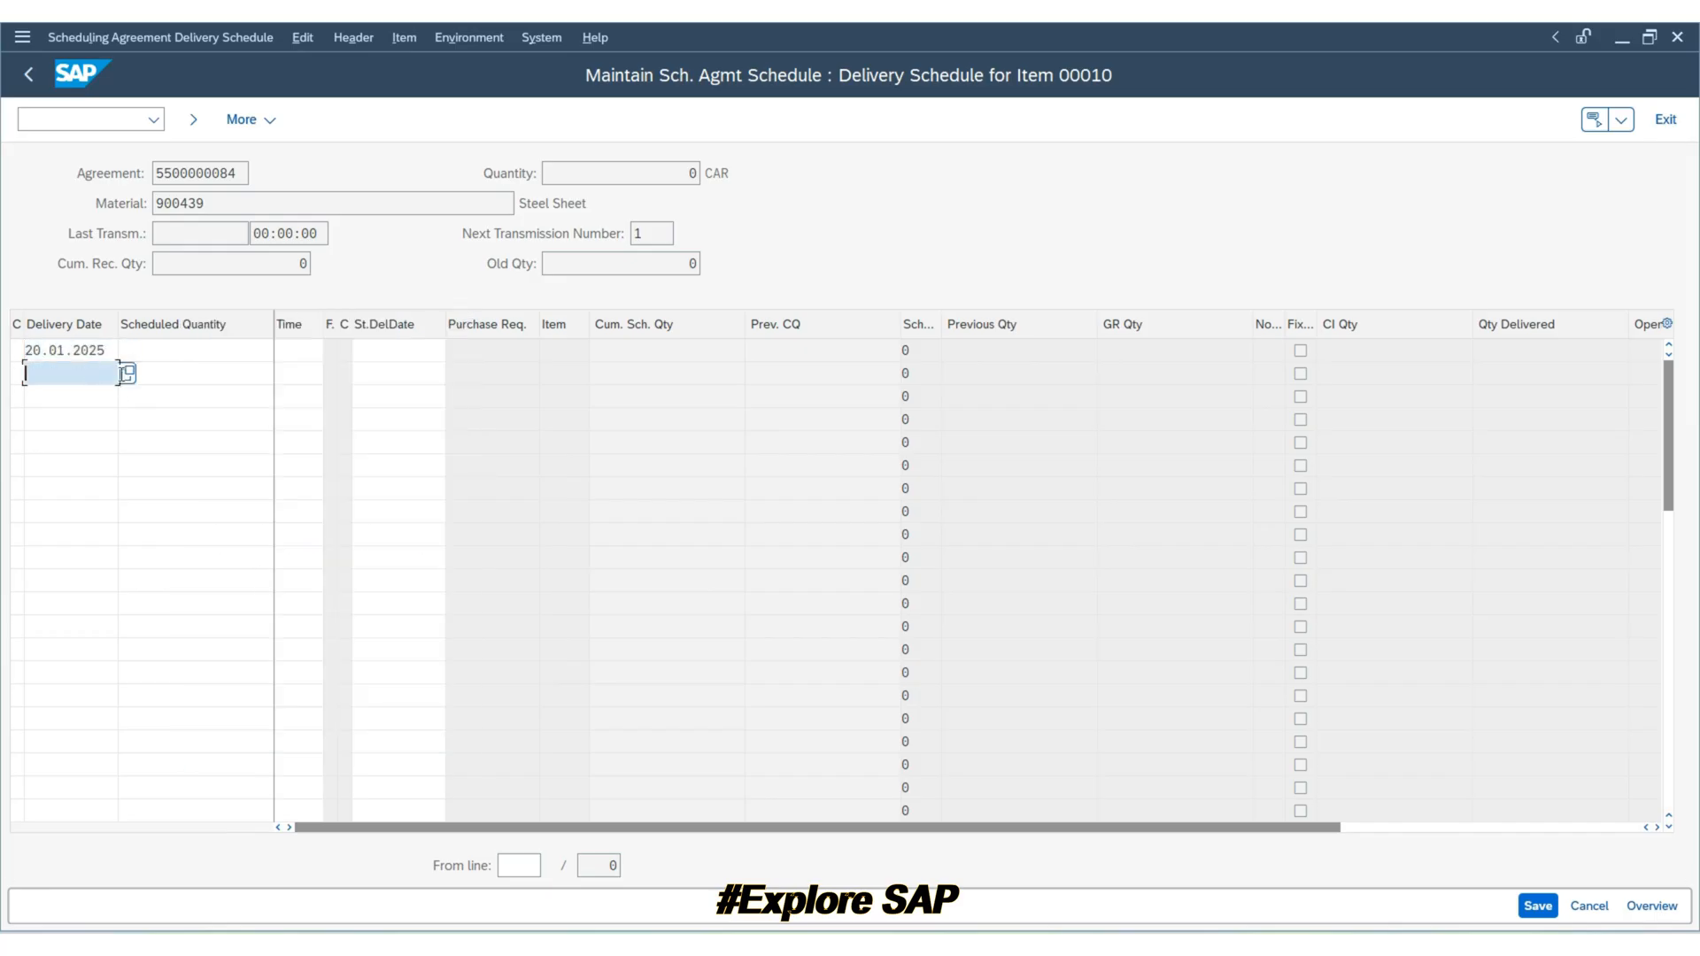
click(126, 376)
double_click(284, 575)
click(230, 373)
text(100)
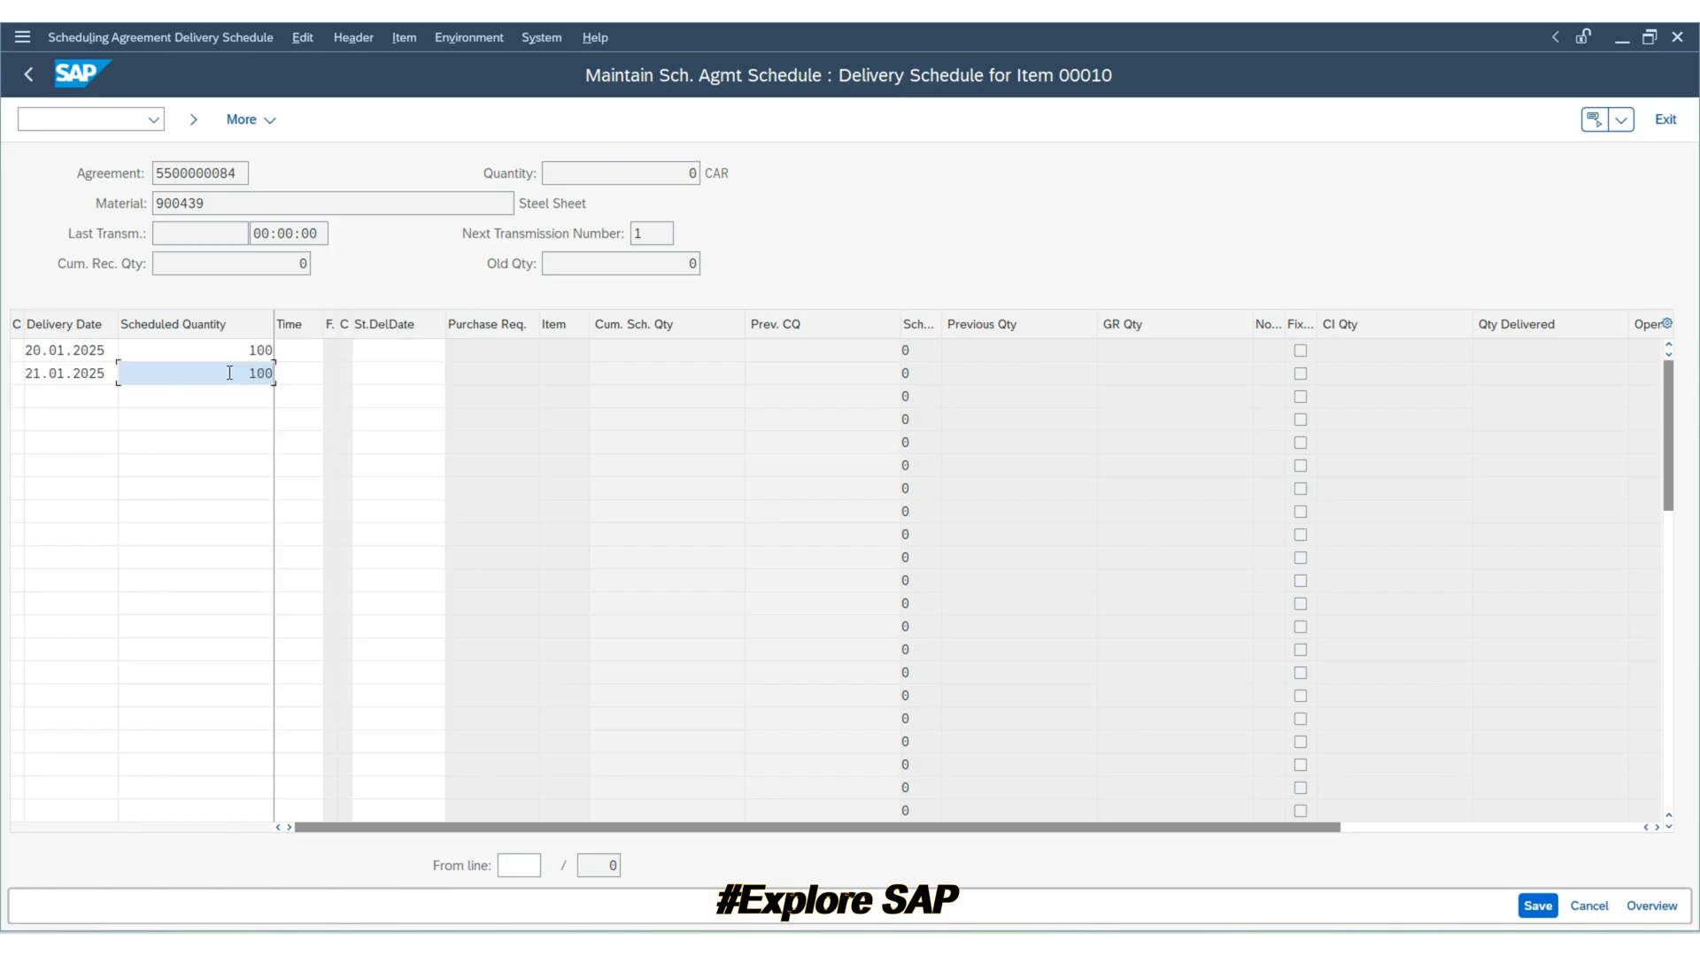
Step: Confirm the two schedule lines, accepting the delivery date warnings, and return to the start of the schedule
click(88, 395)
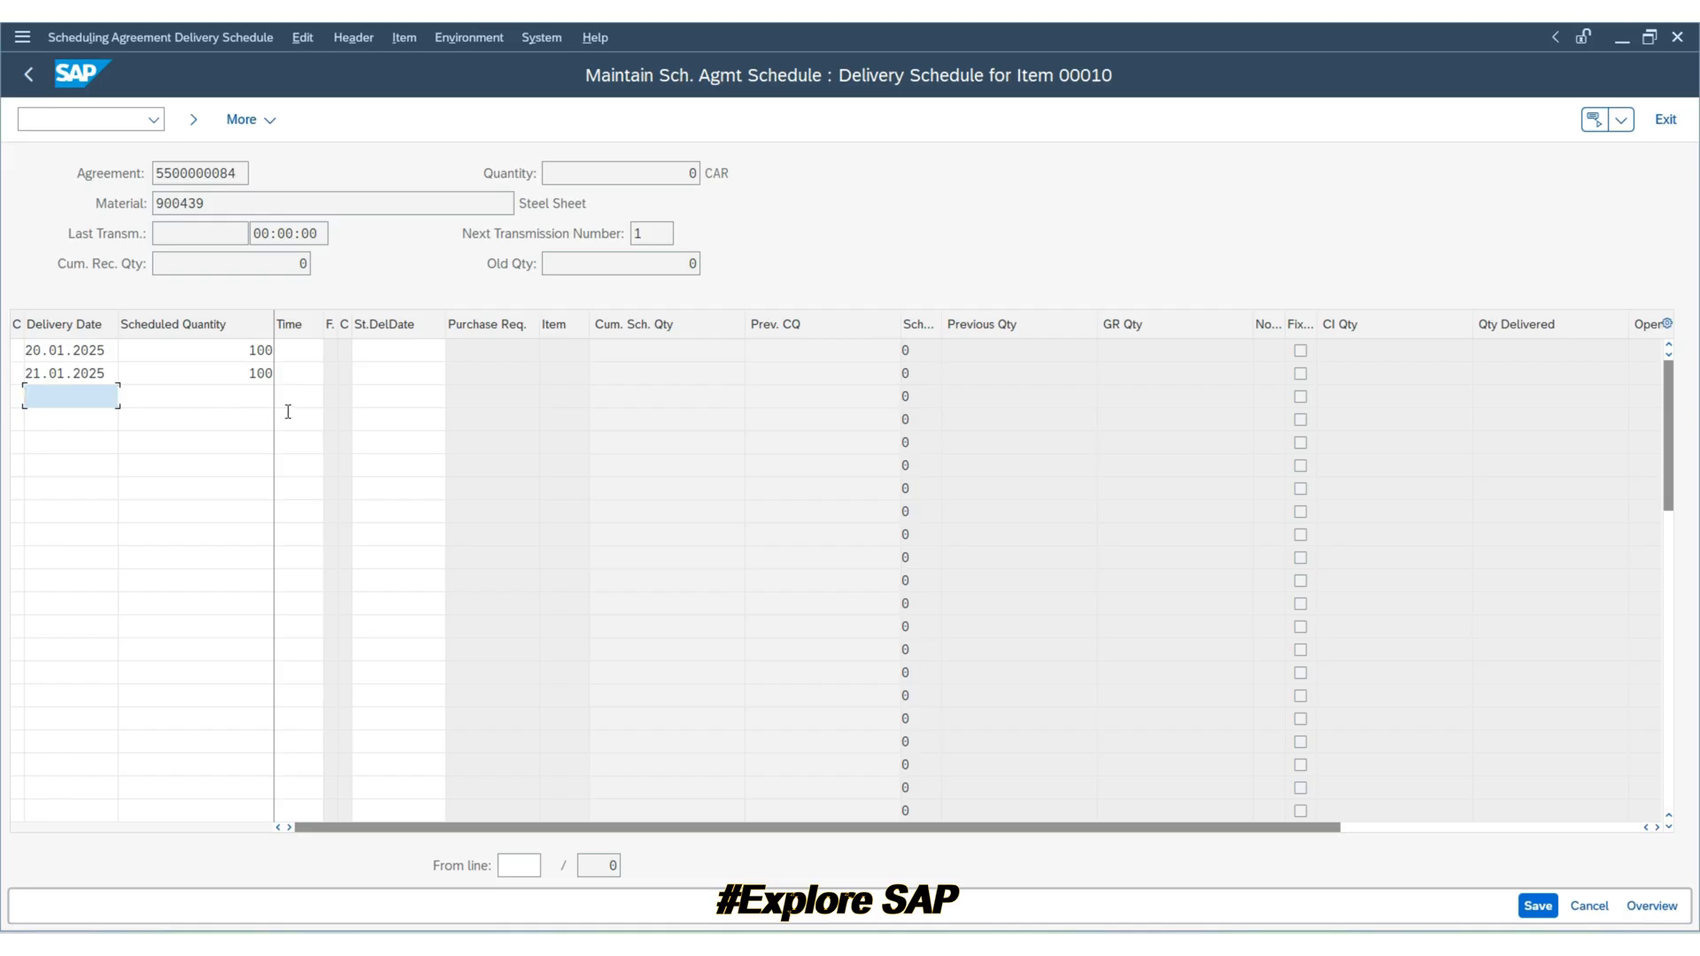
key(Return)
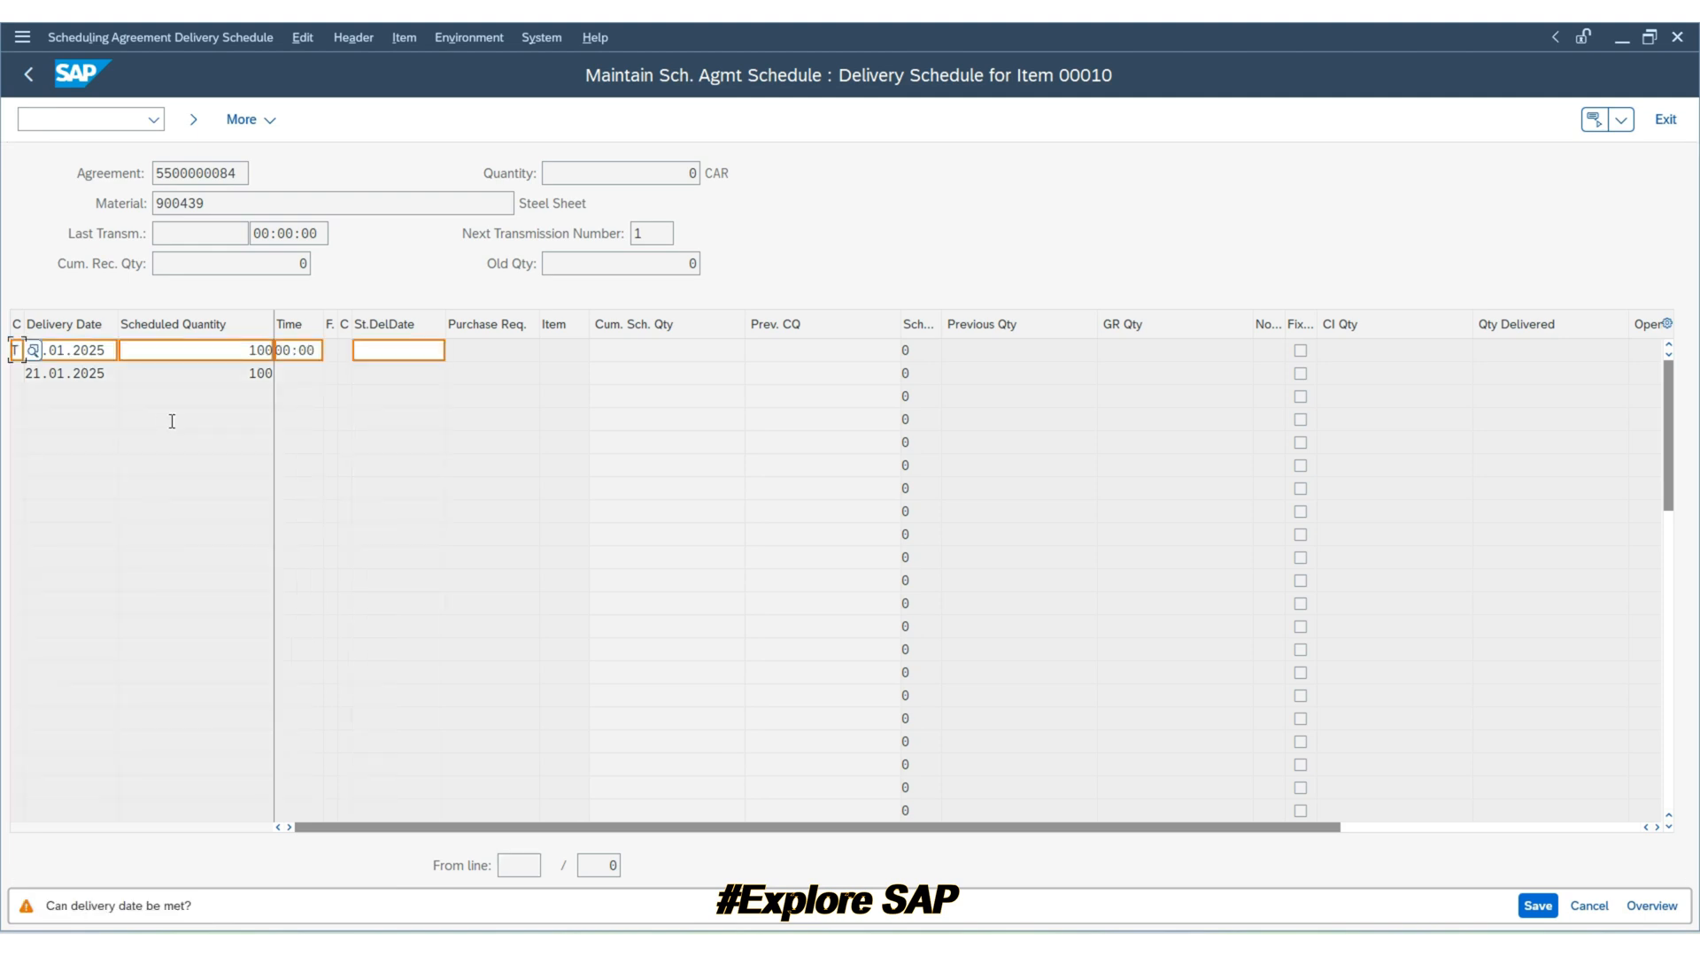
key(Return)
key(Return)
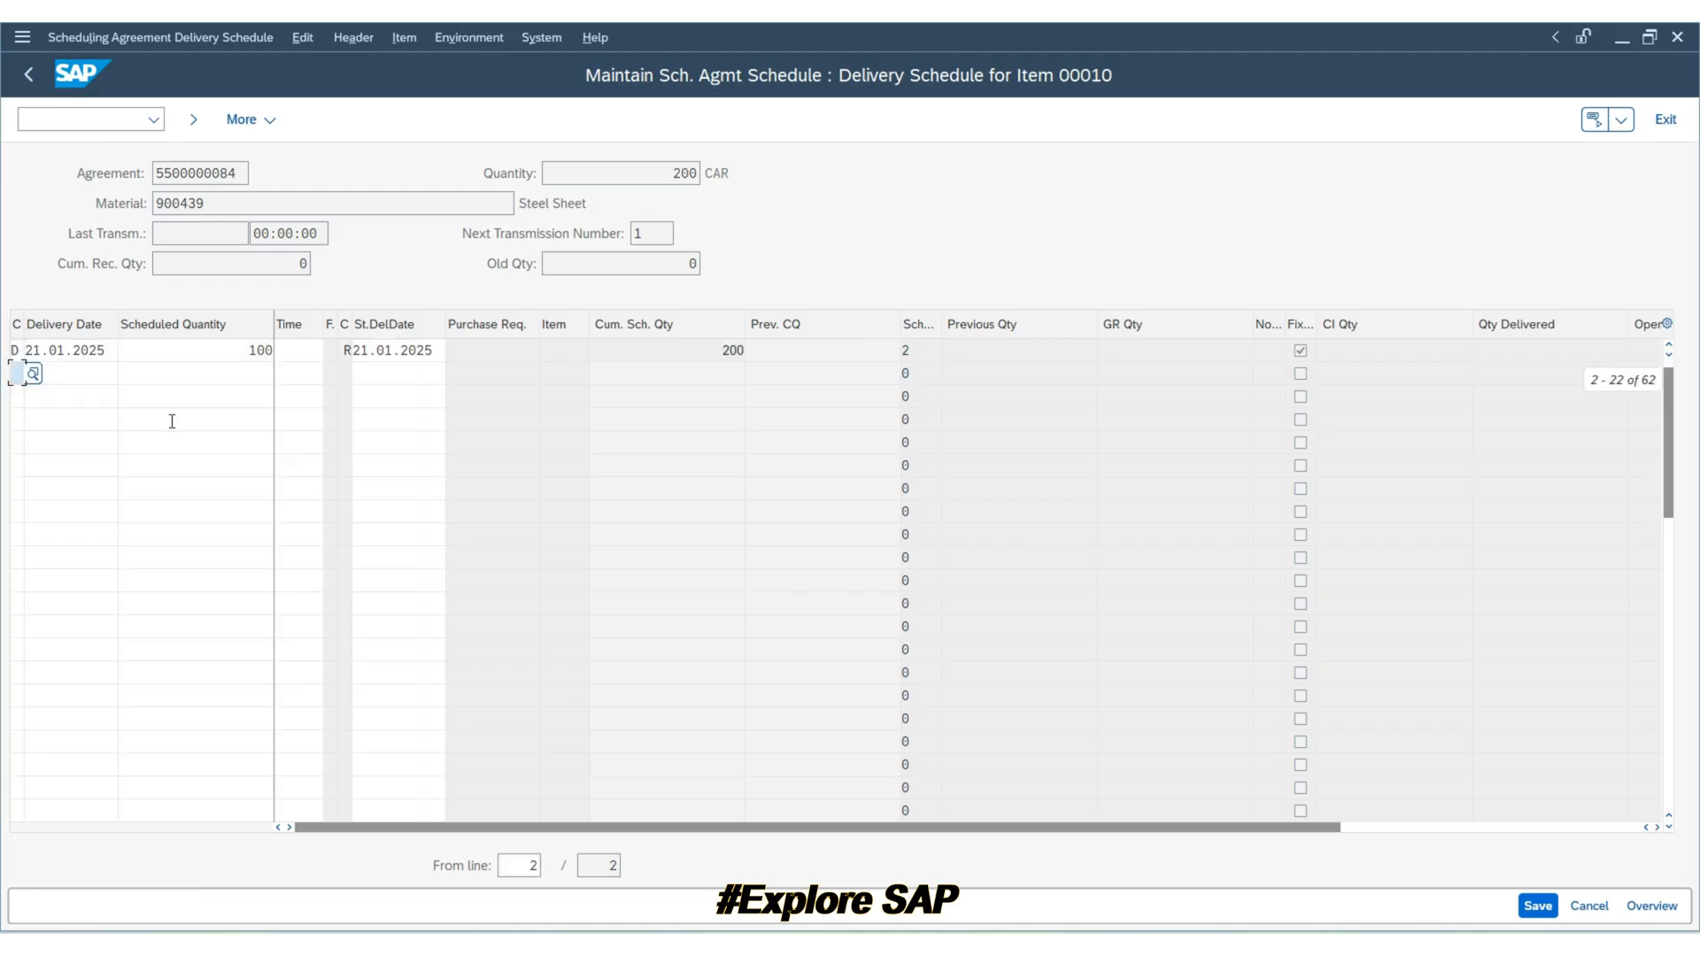
click(152, 438)
scroll(168, 440, up, 1)
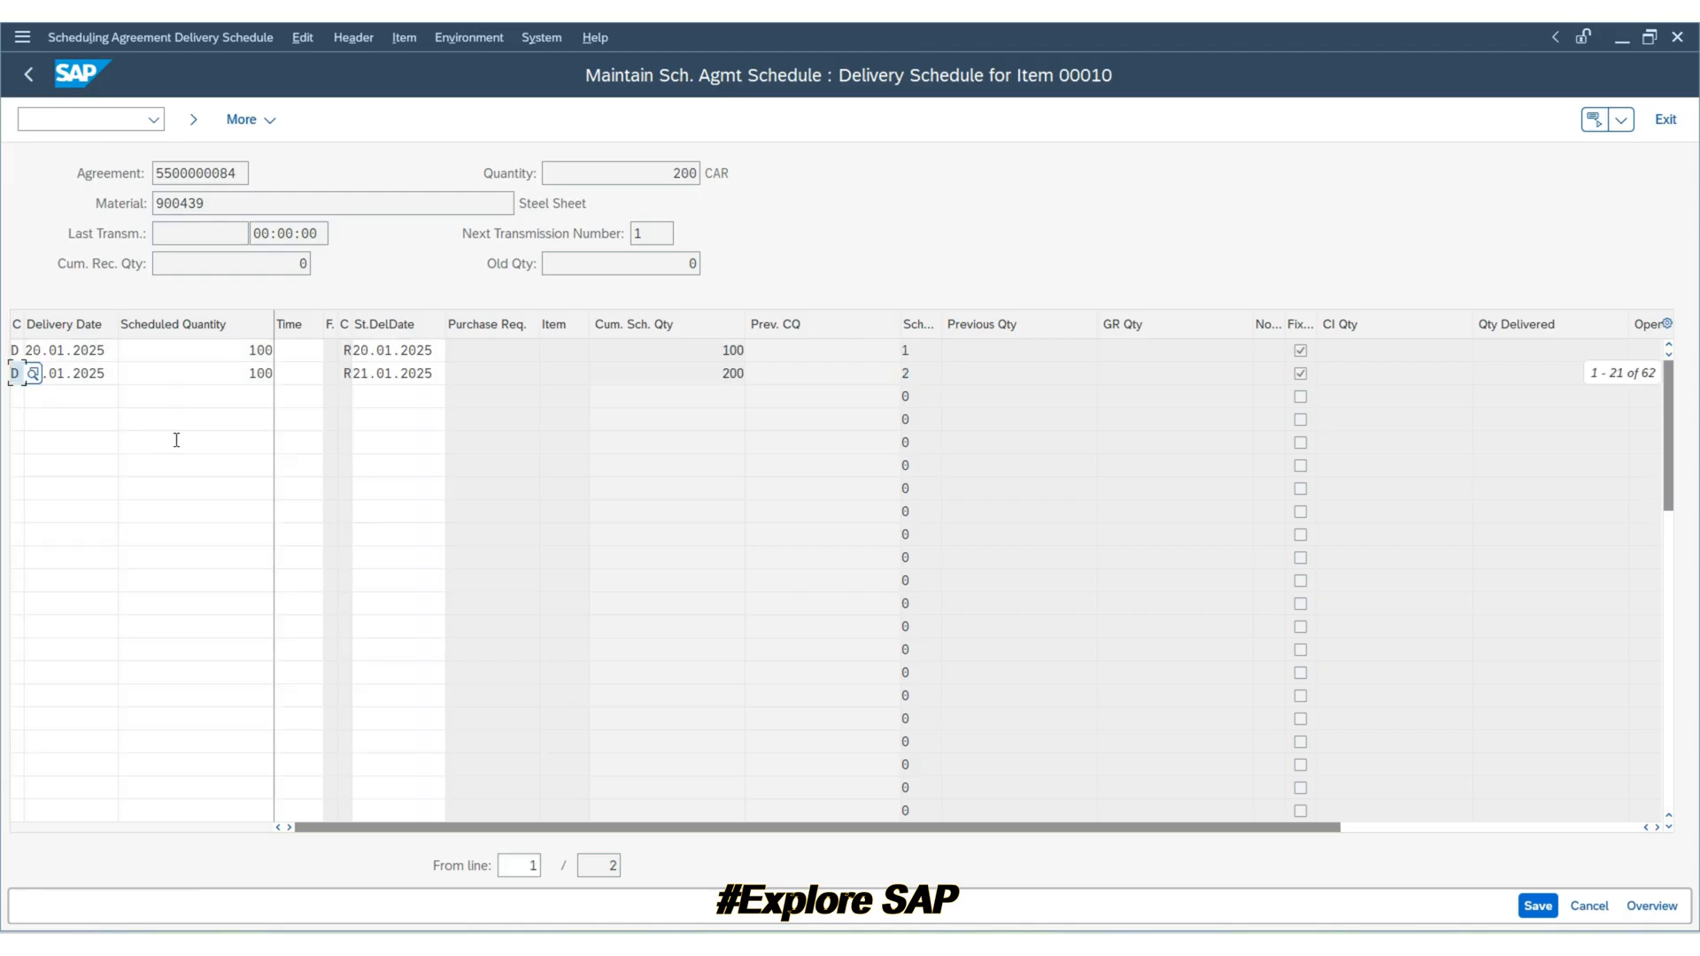
Step: Add a delivery schedule line dated 31.01.2025 with a scheduled quantity of 100
click(91, 421)
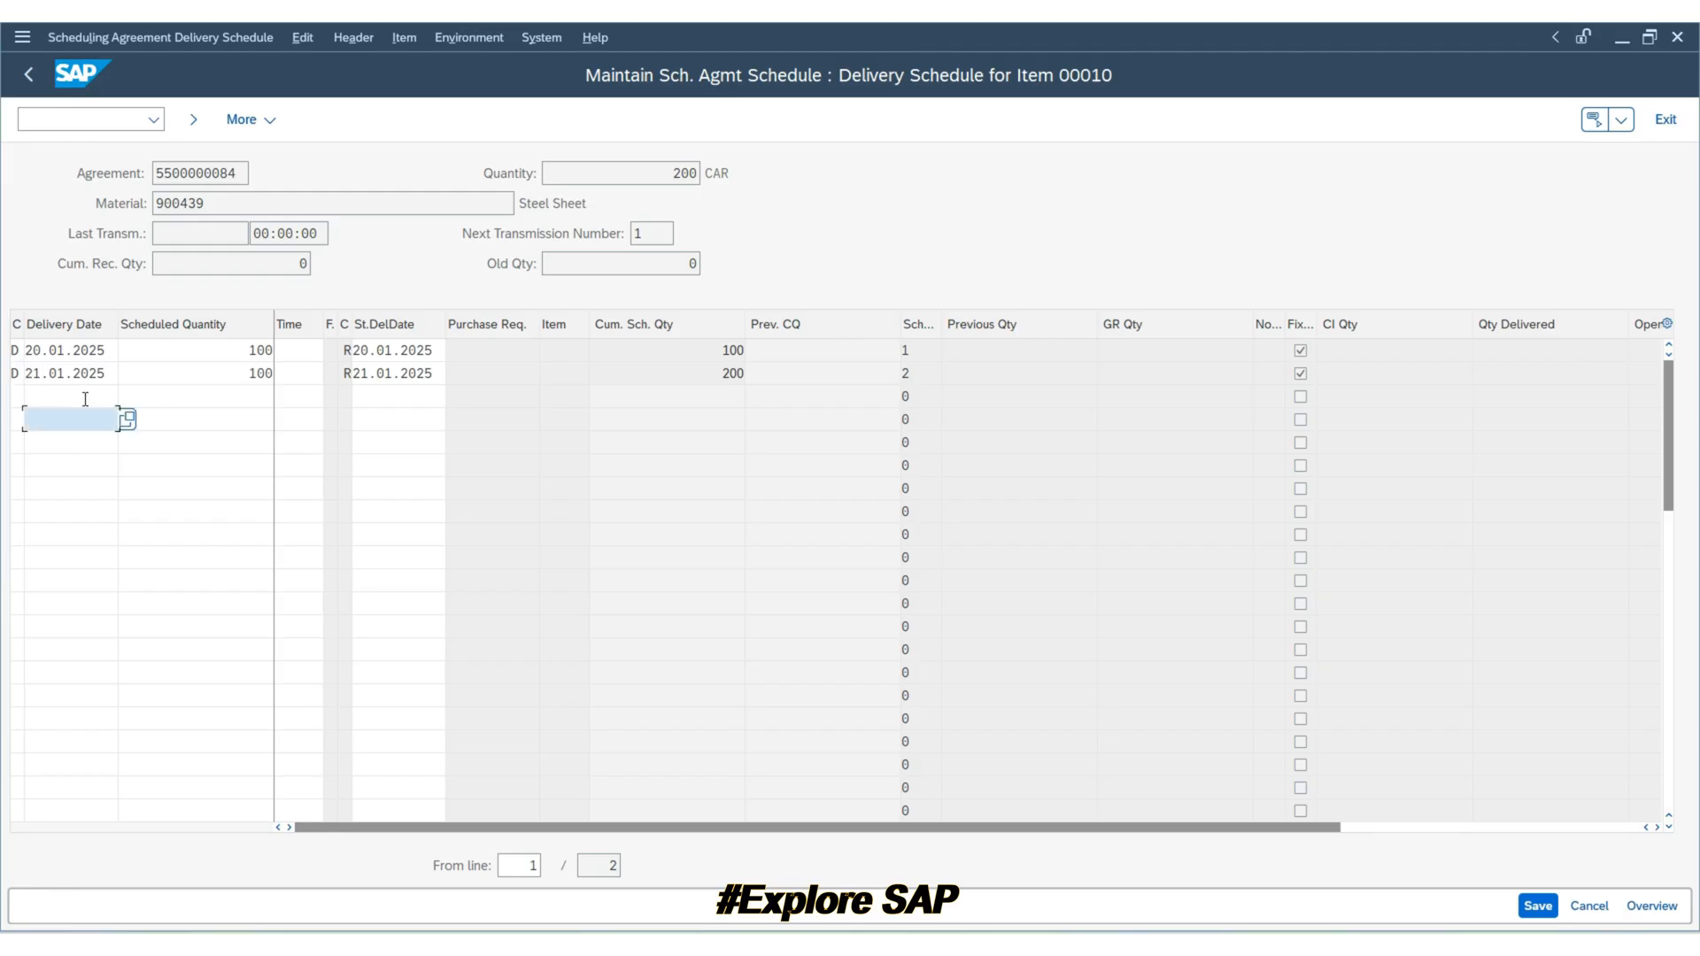
click(81, 373)
click(83, 398)
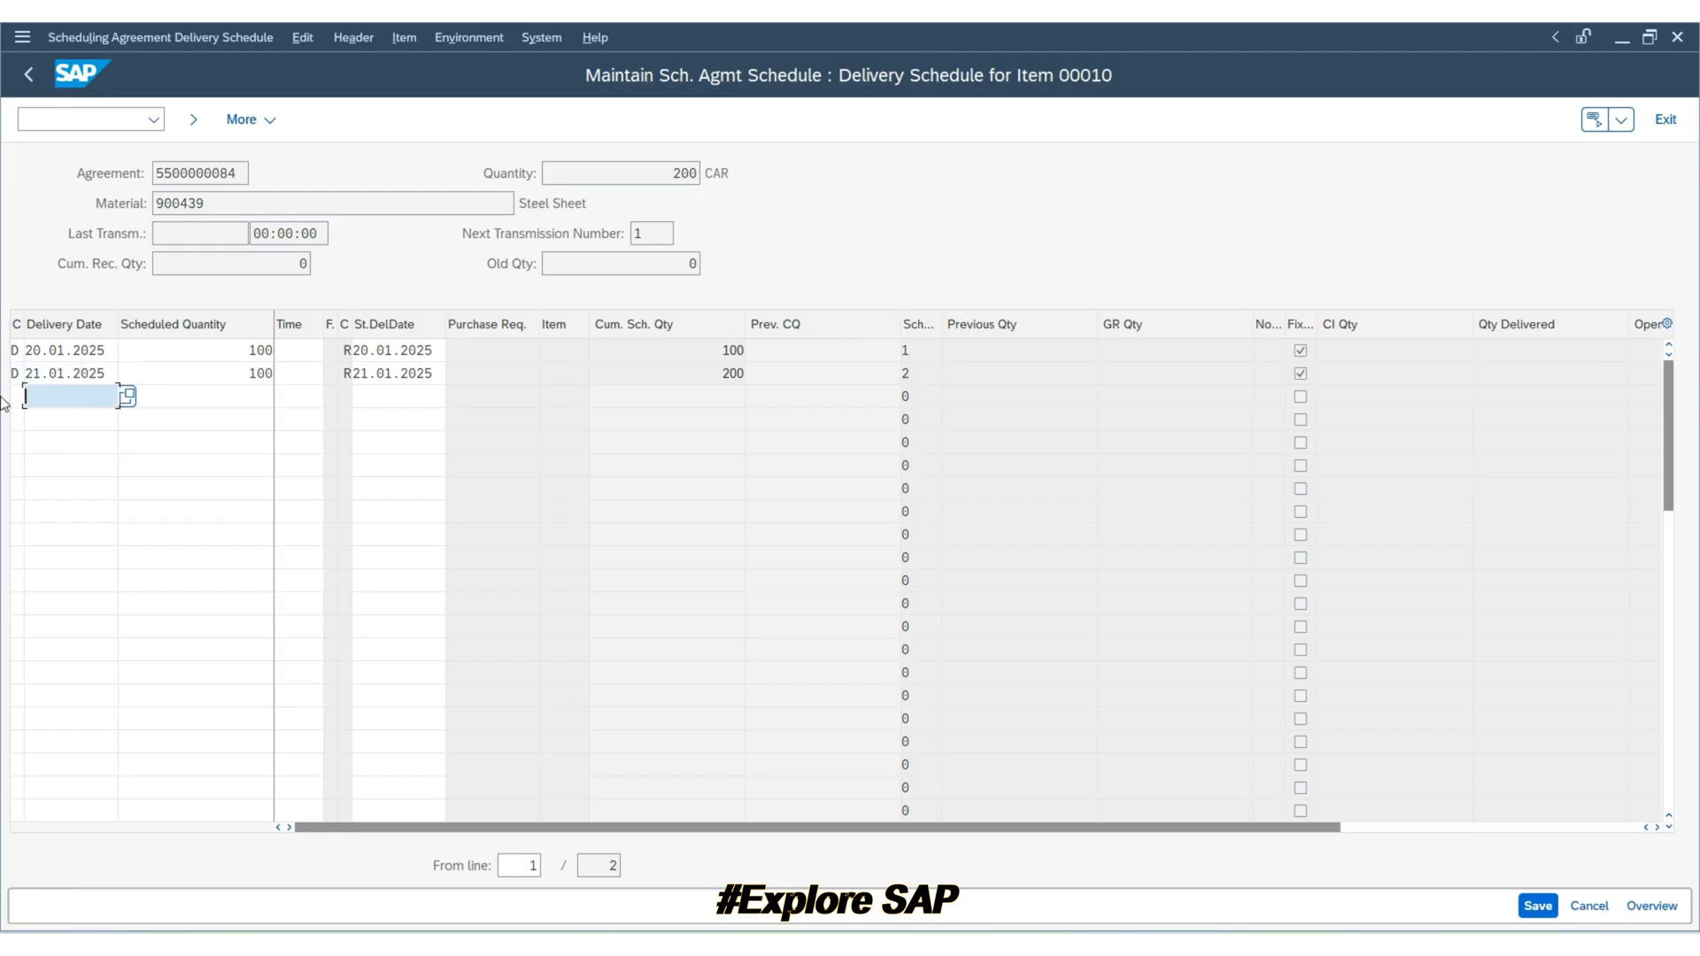
click(129, 397)
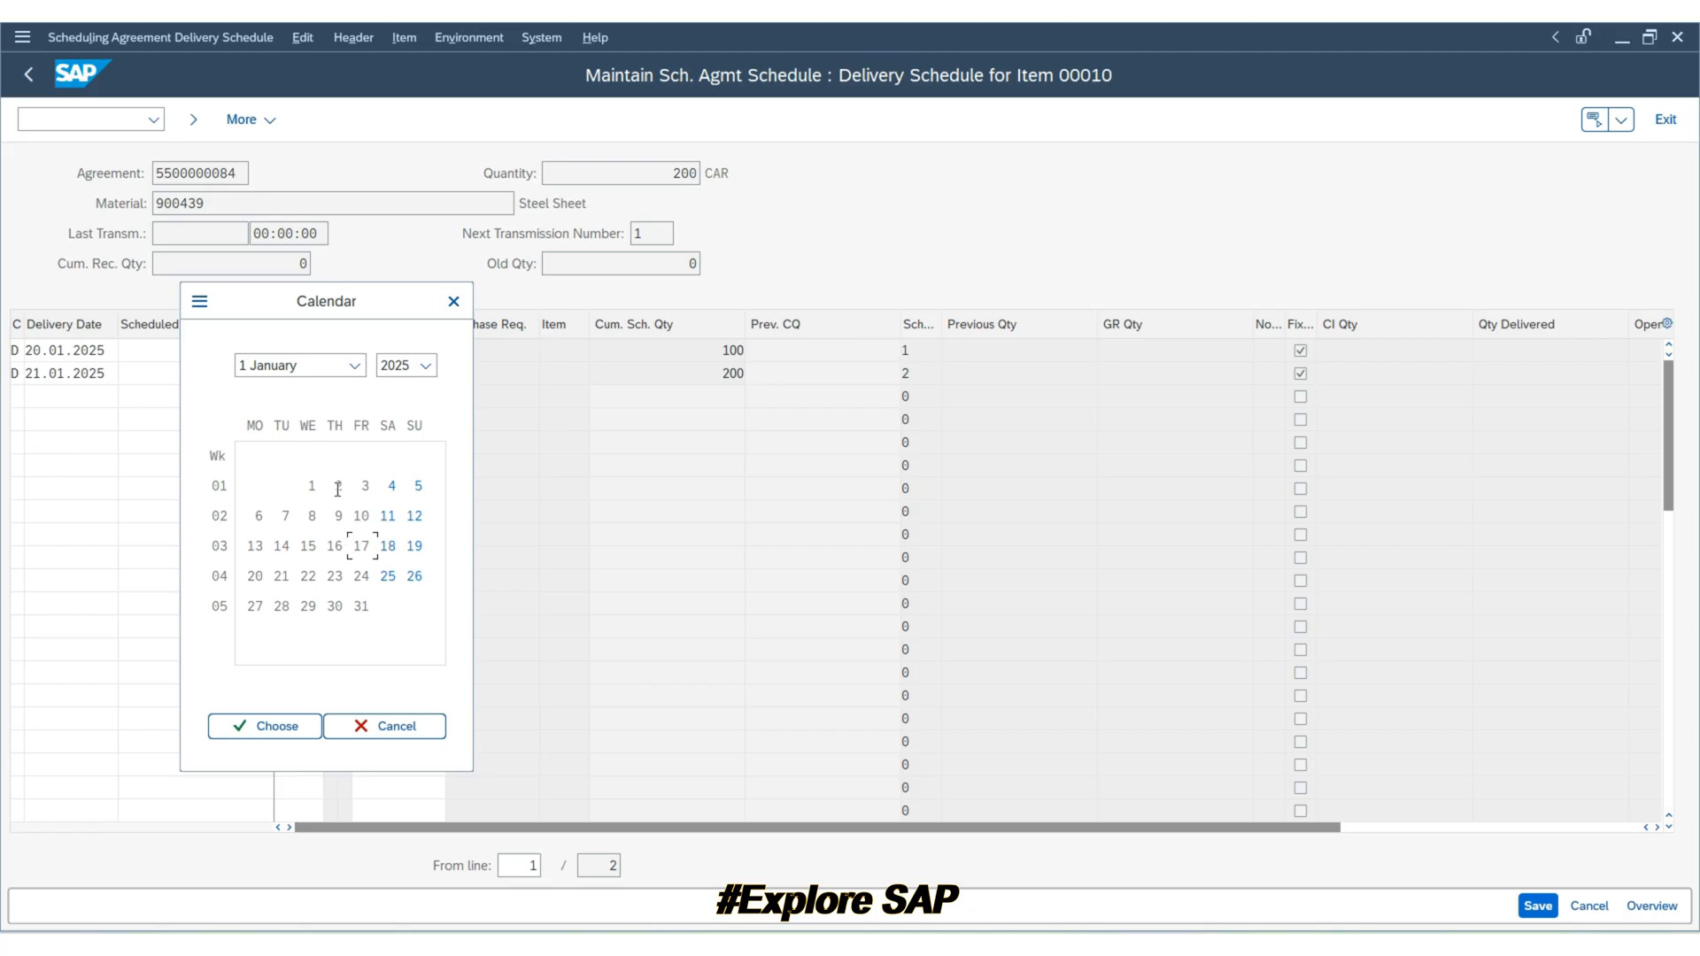
double_click(362, 606)
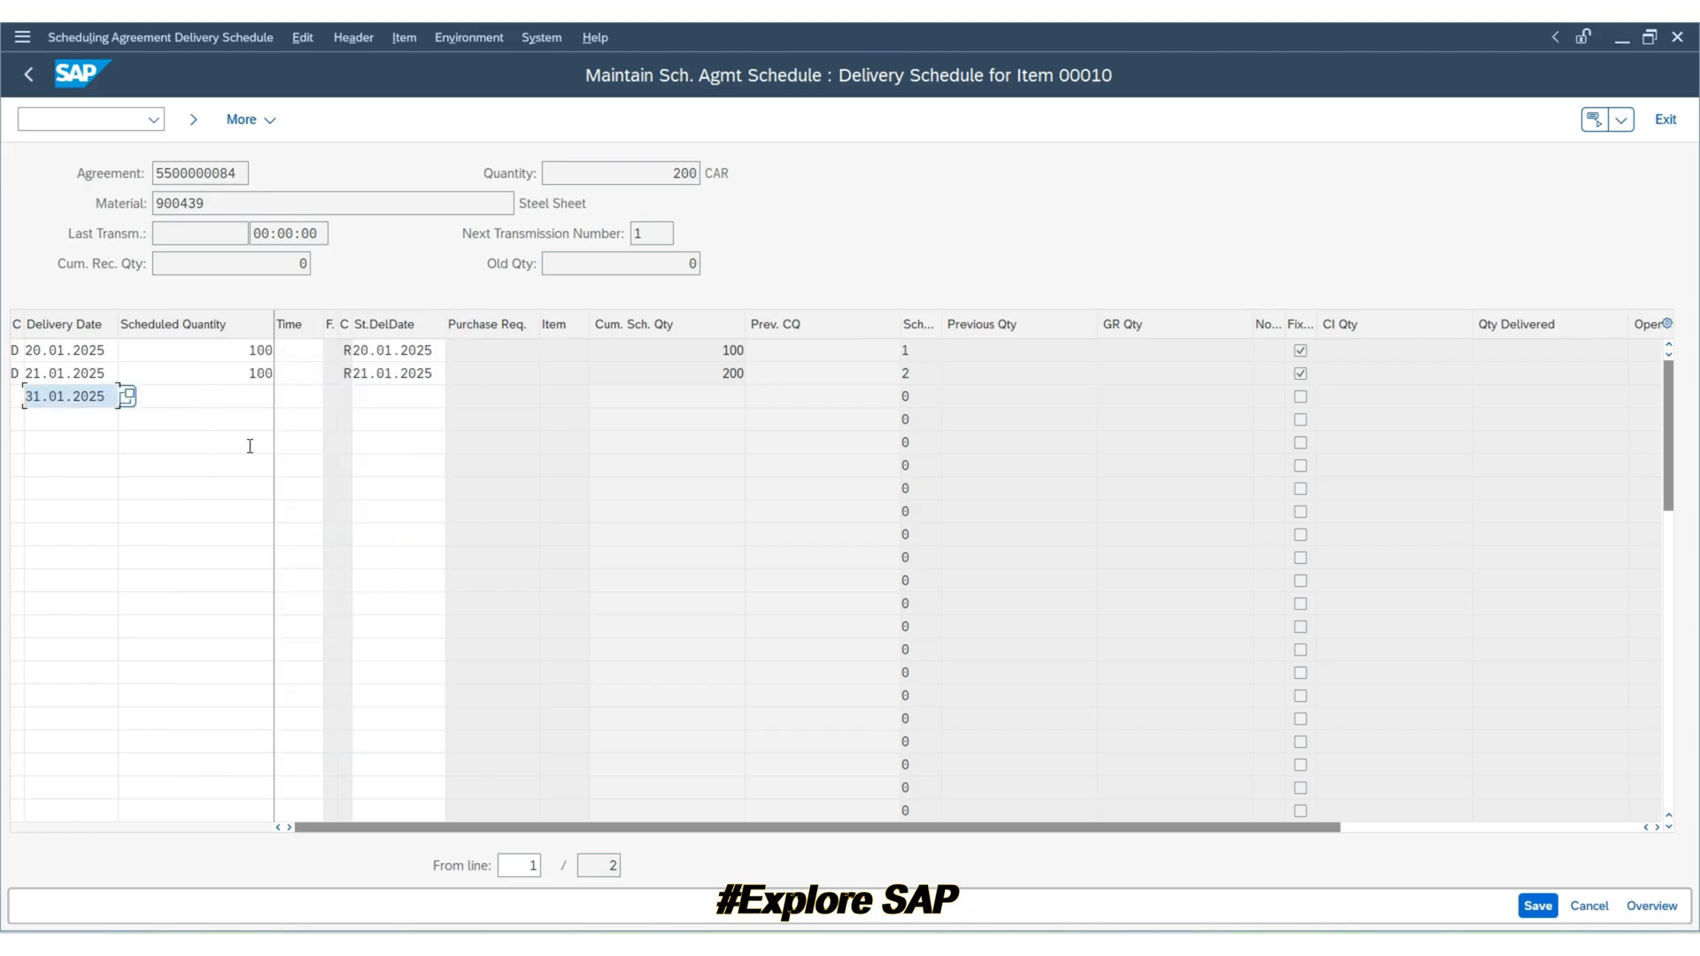
click(243, 379)
click(233, 396)
text(100)
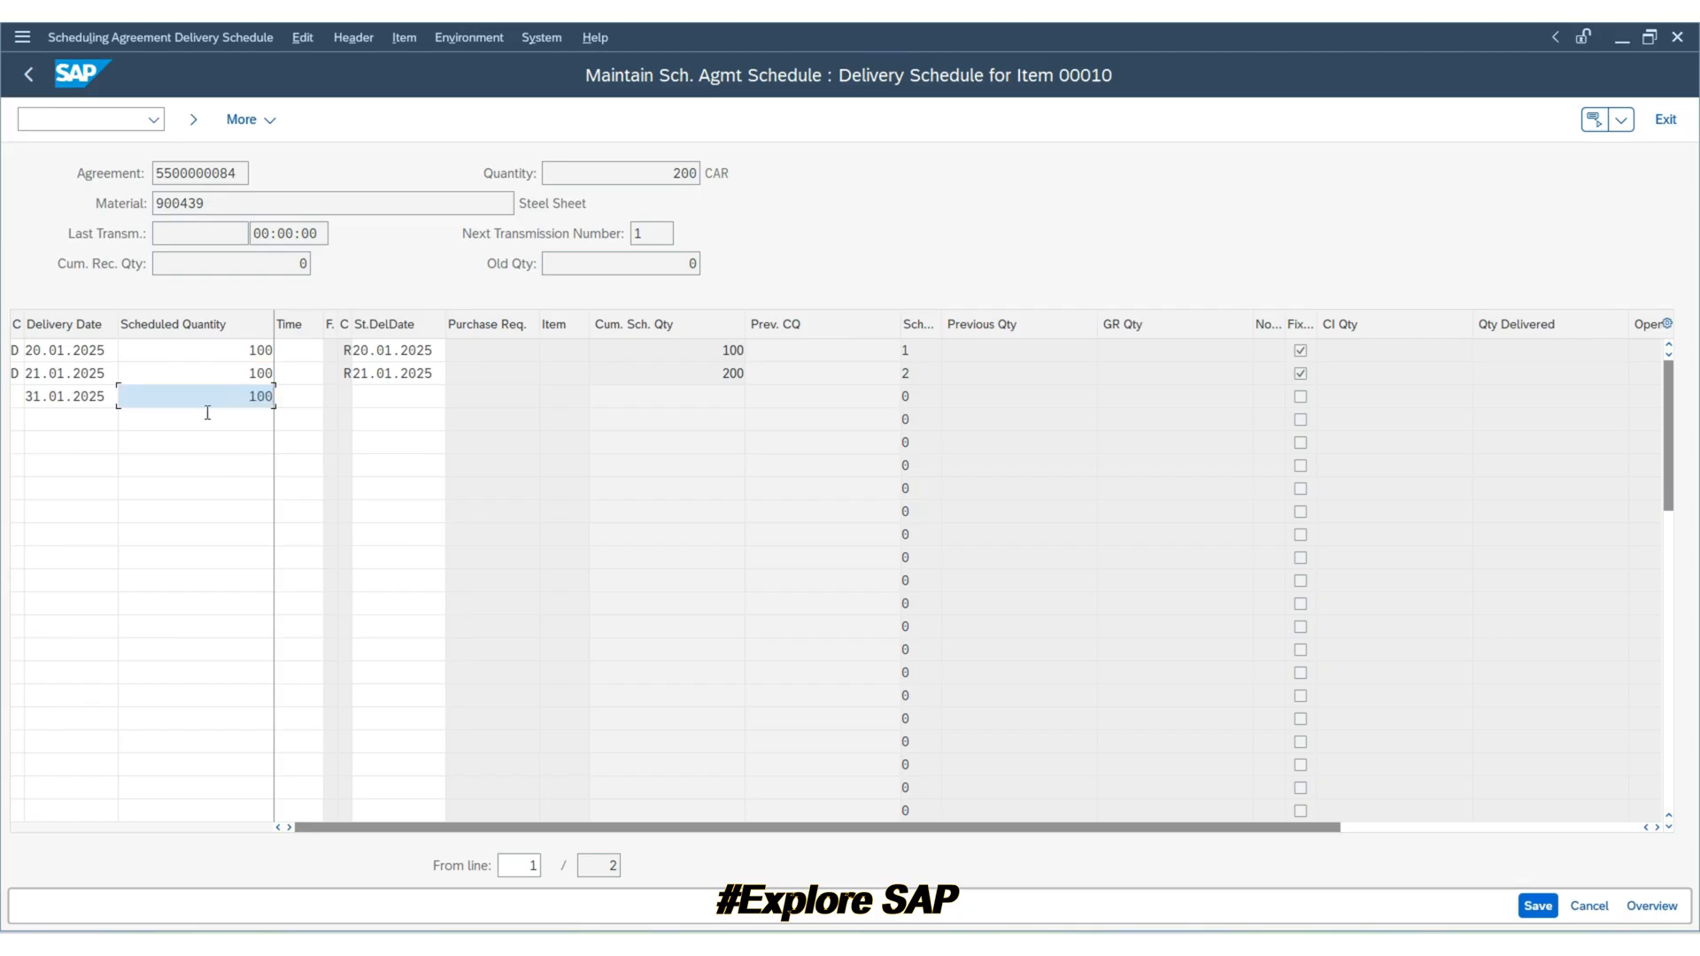
Step: Add delivery schedule lines dated 28.02.2025 and 31.03.2025 with a scheduled quantity of 100 each
click(67, 422)
key(F4)
click(353, 364)
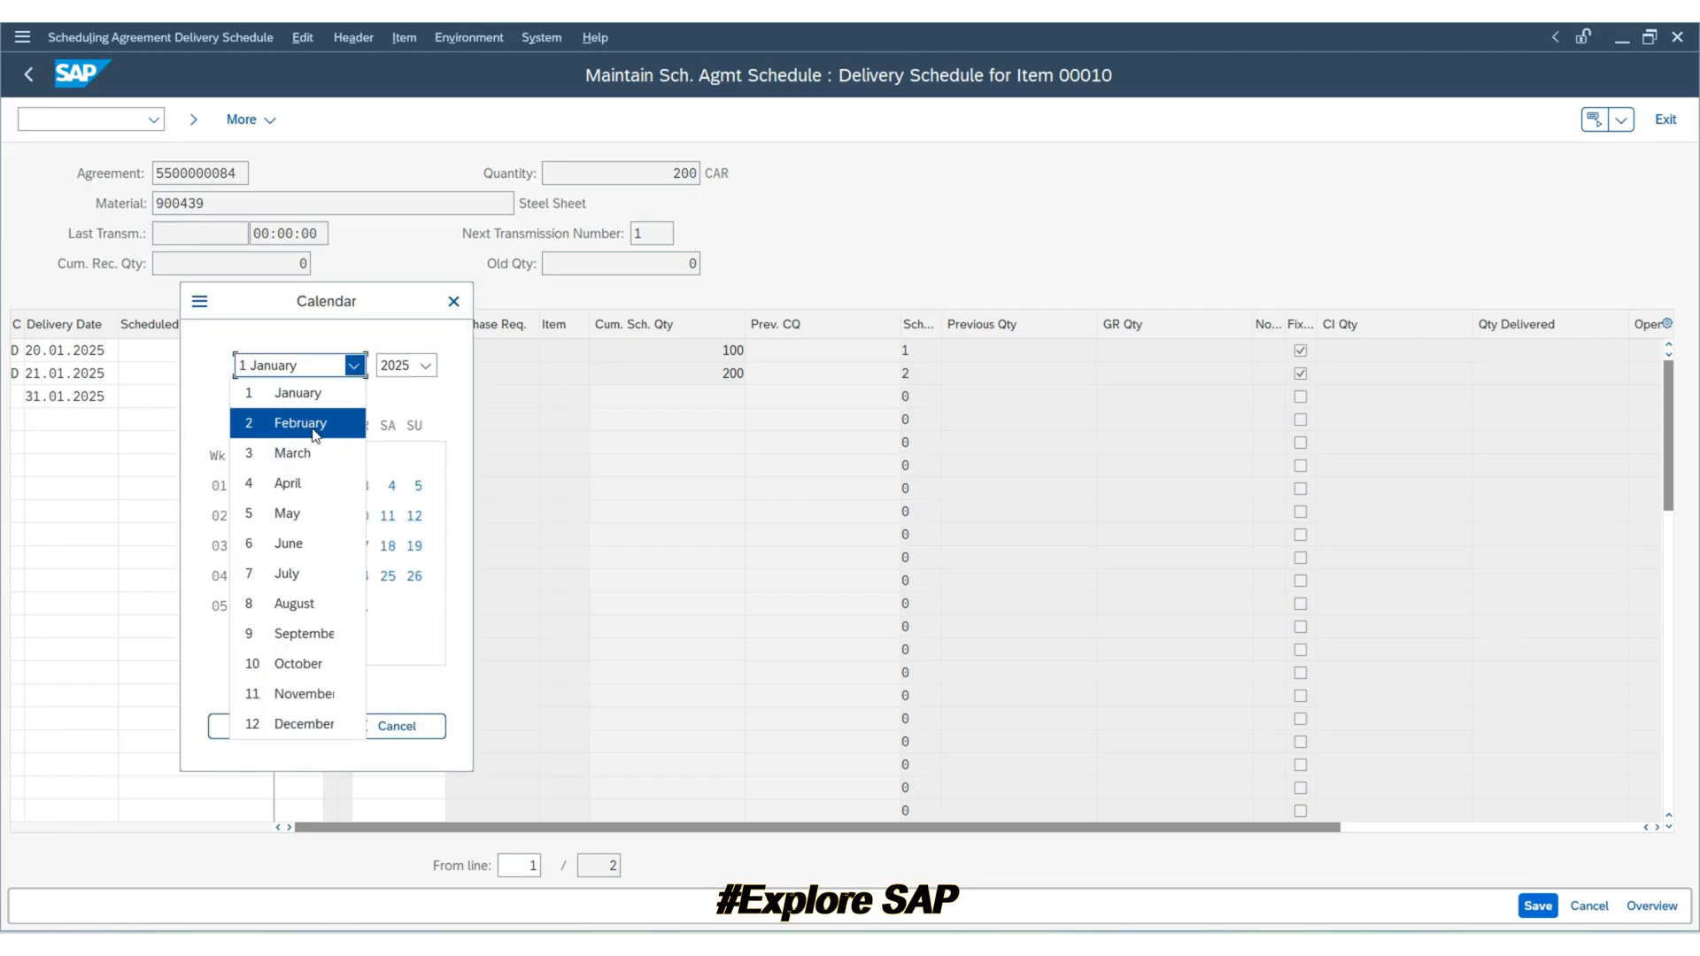
click(312, 424)
click(362, 605)
double_click(362, 605)
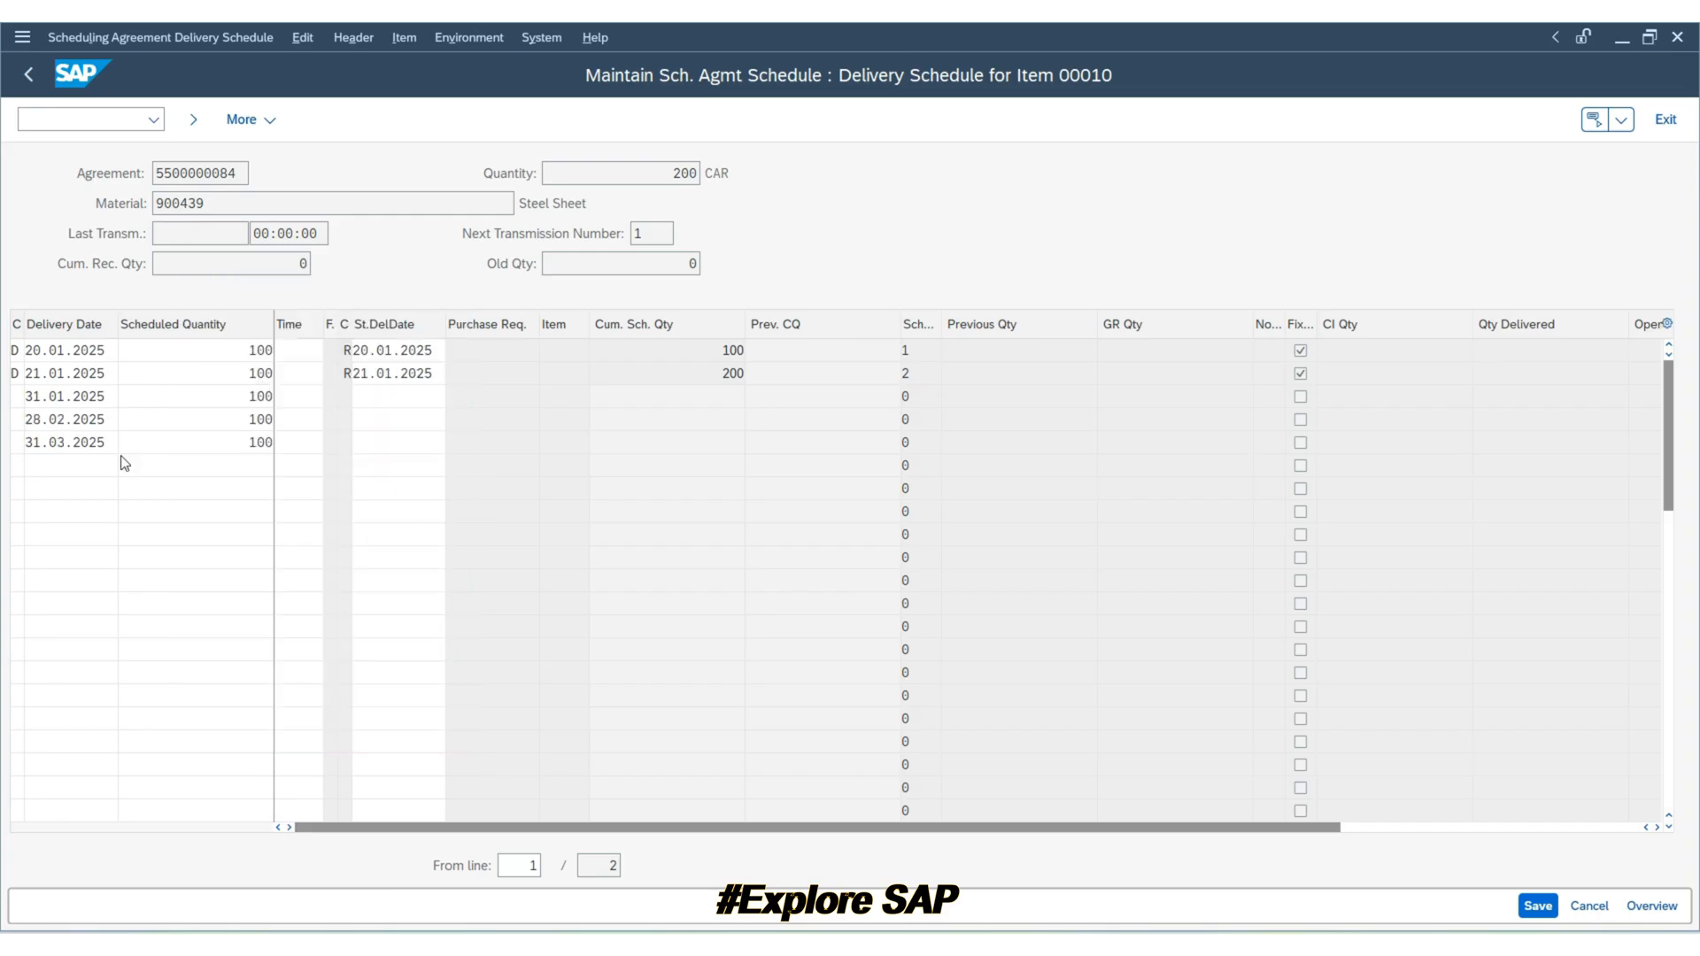
Step: Add a delivery schedule line dated 30.06.2025 with a scheduled quantity of 100
key(F4)
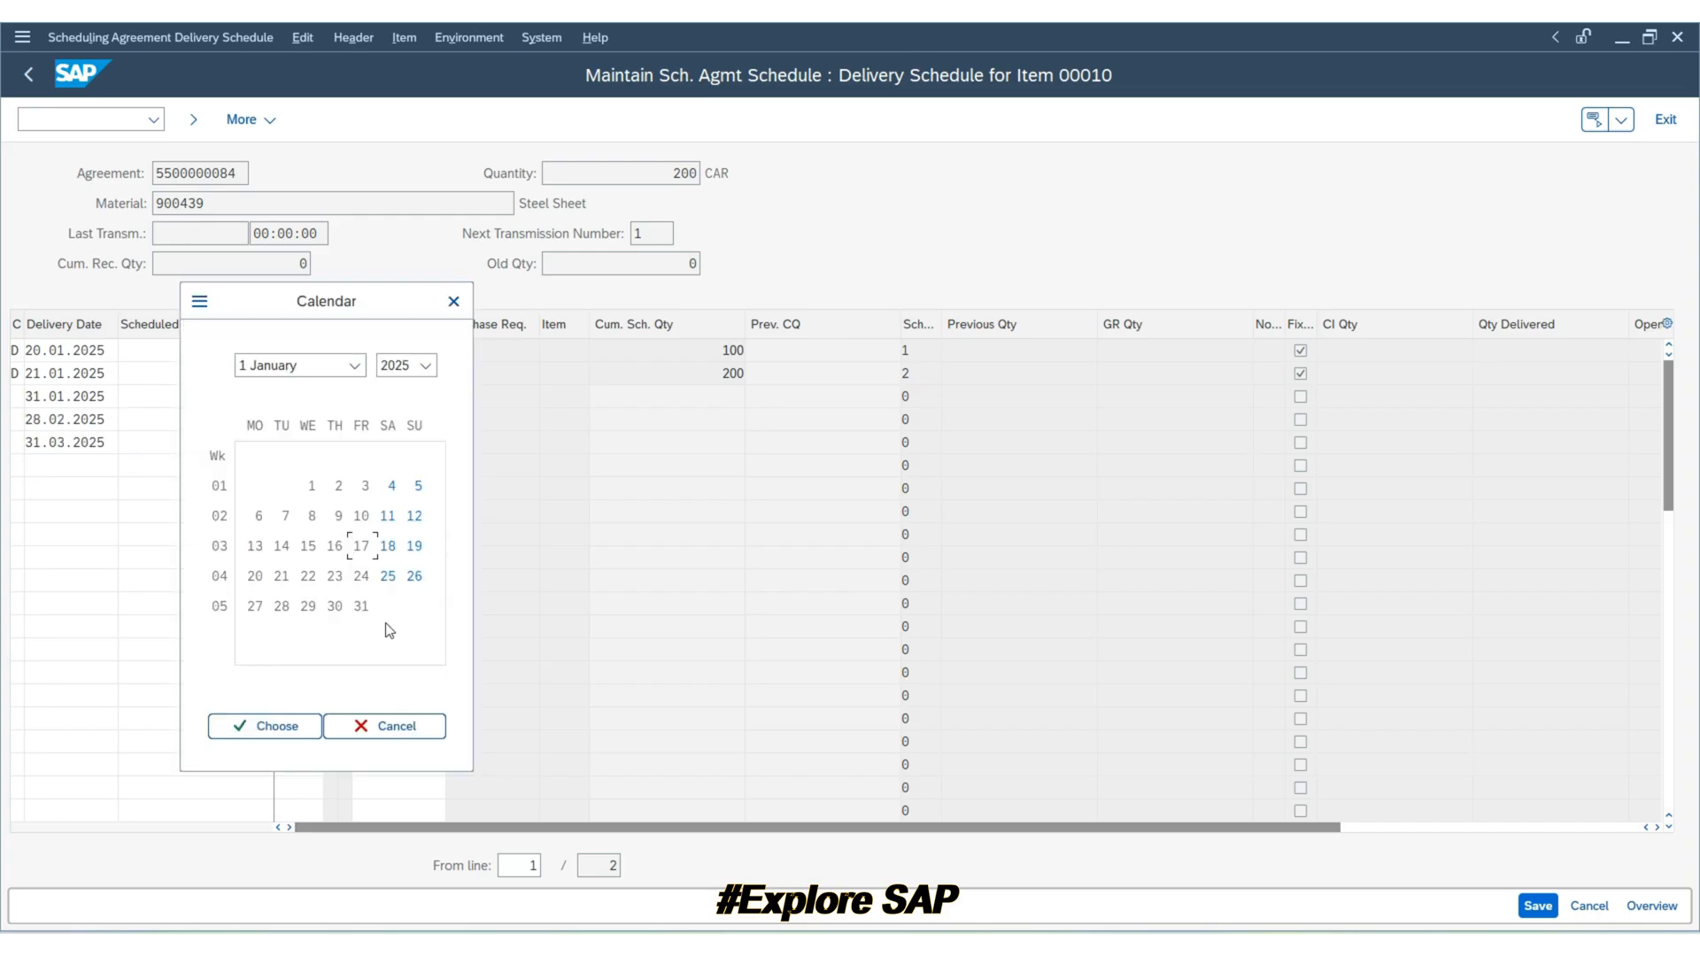
click(353, 365)
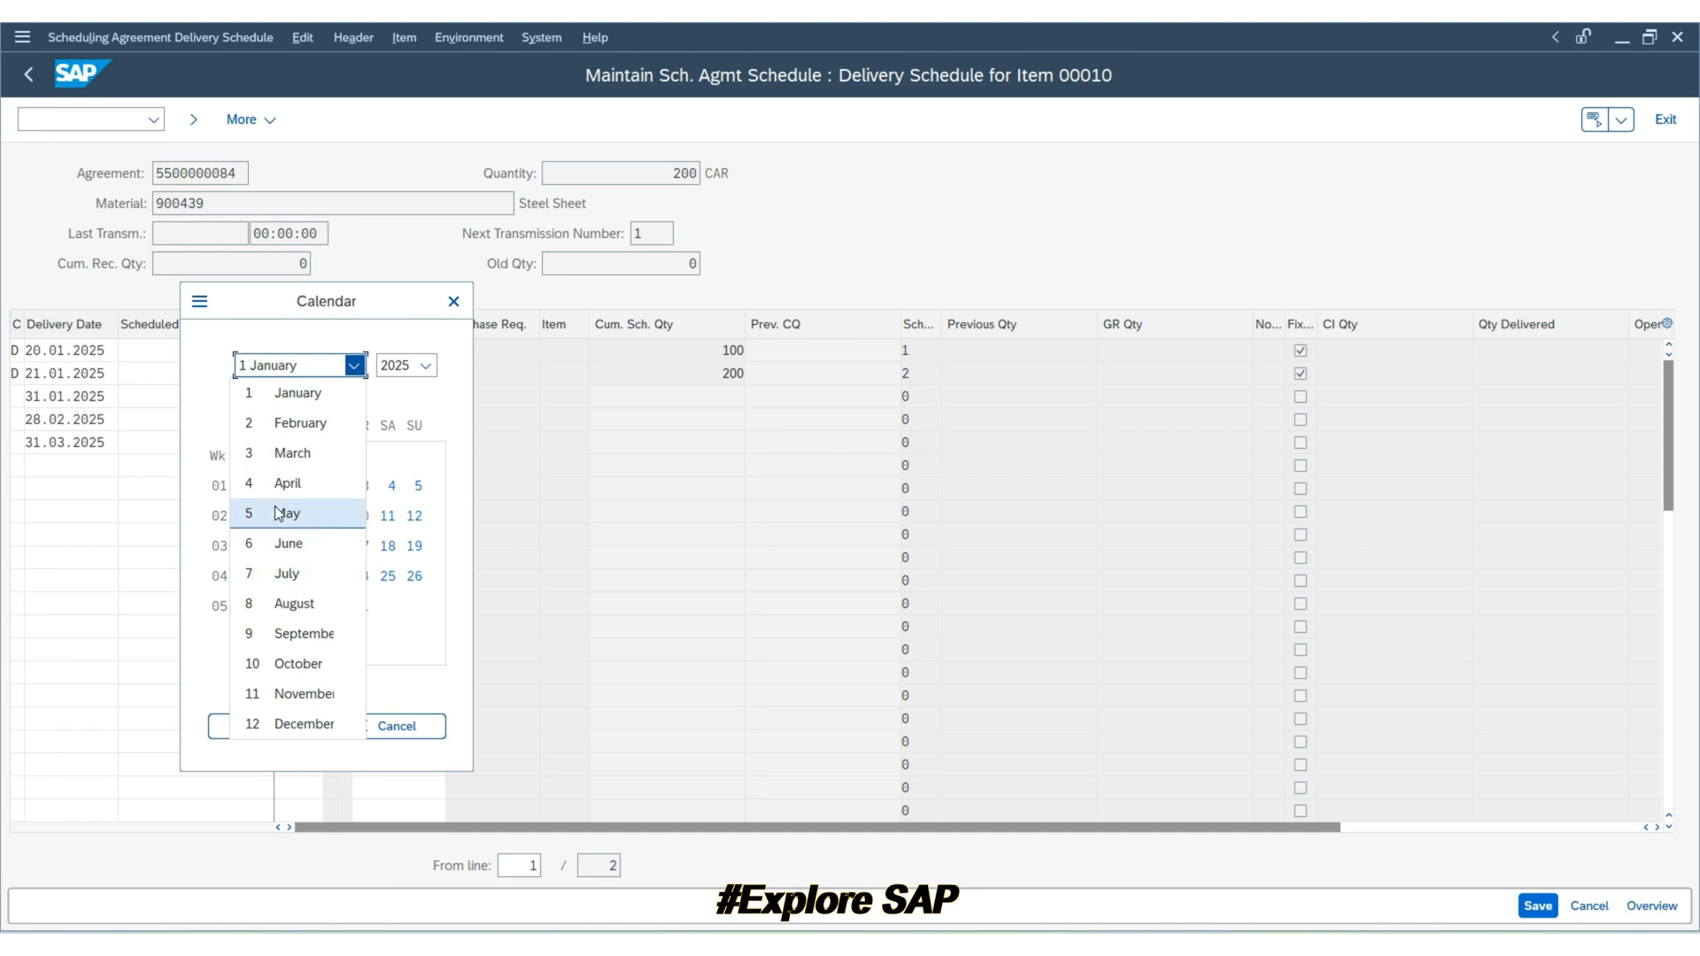
click(304, 545)
double_click(257, 636)
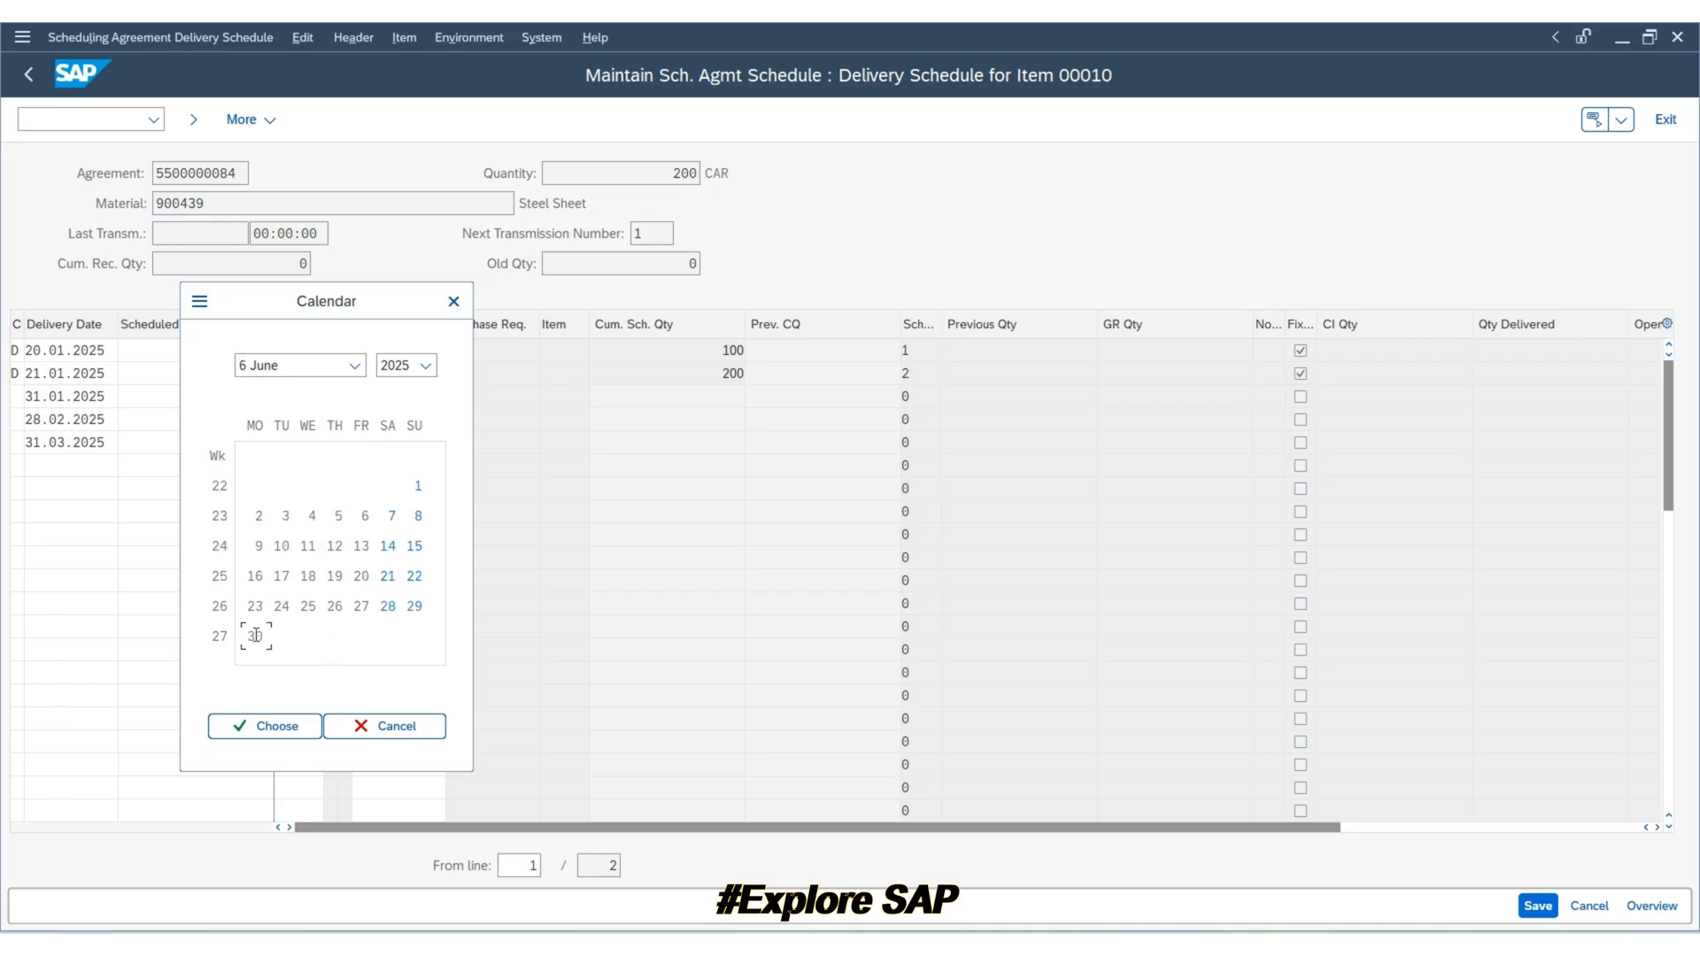
click(240, 464)
text(100)
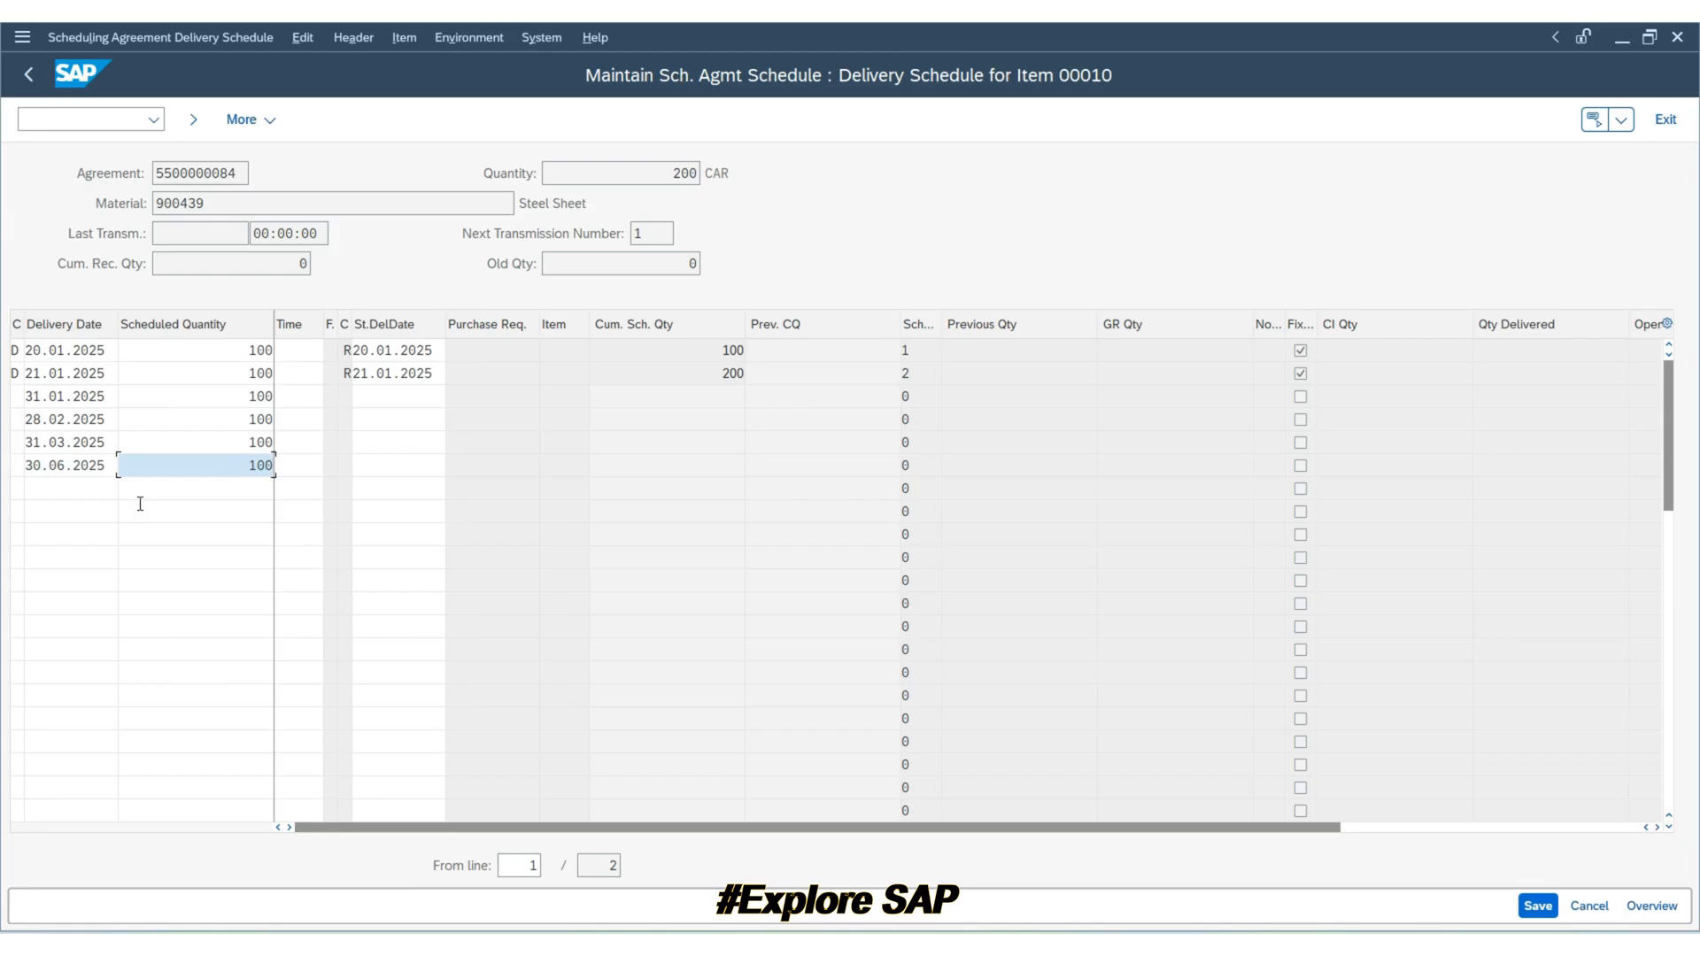
Step: Enter 30.07.2025 as the delivery date of the next schedule line, reusing the 30.06.2025 date
click(107, 465)
click(85, 487)
text(30.06.2025)
key(BackSpace)
key(BackSpace)
text(7)
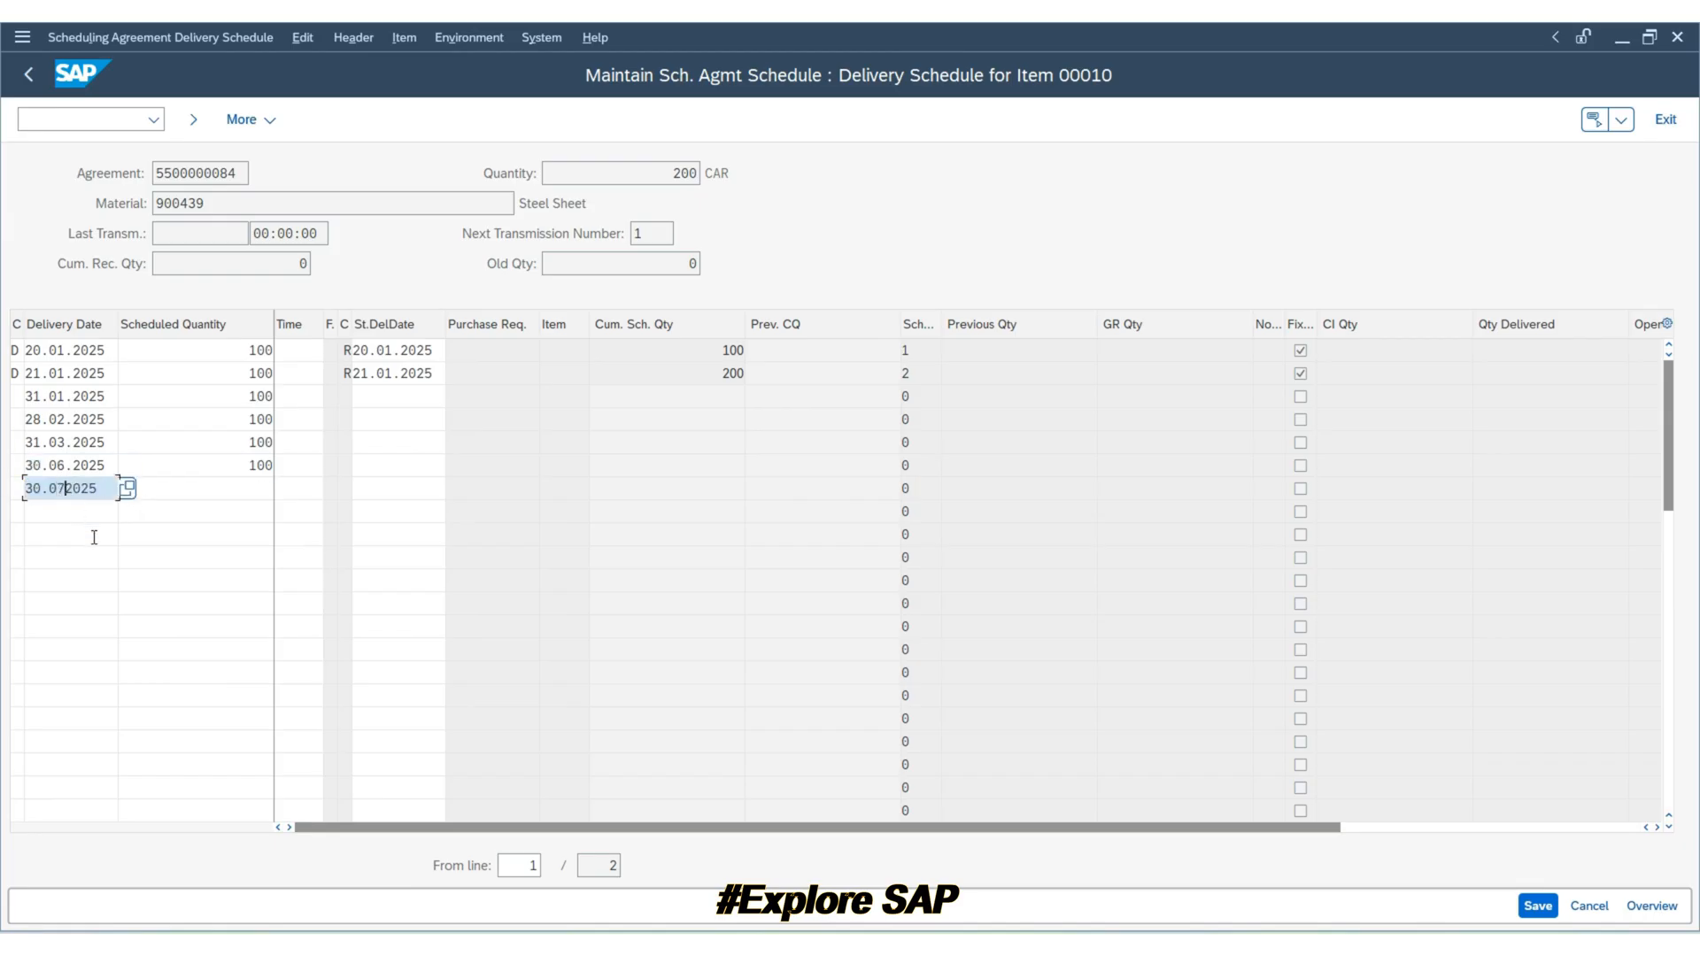
text(.2025)
Step: Copy the 30.07.2025 date to the next schedule line and change its delivery date to 30.08.2025
key(shift+Home)
key(ctrl+c)
click(59, 511)
key(ctrl+v)
drag(58, 511, 451, 546)
text(8.2025)
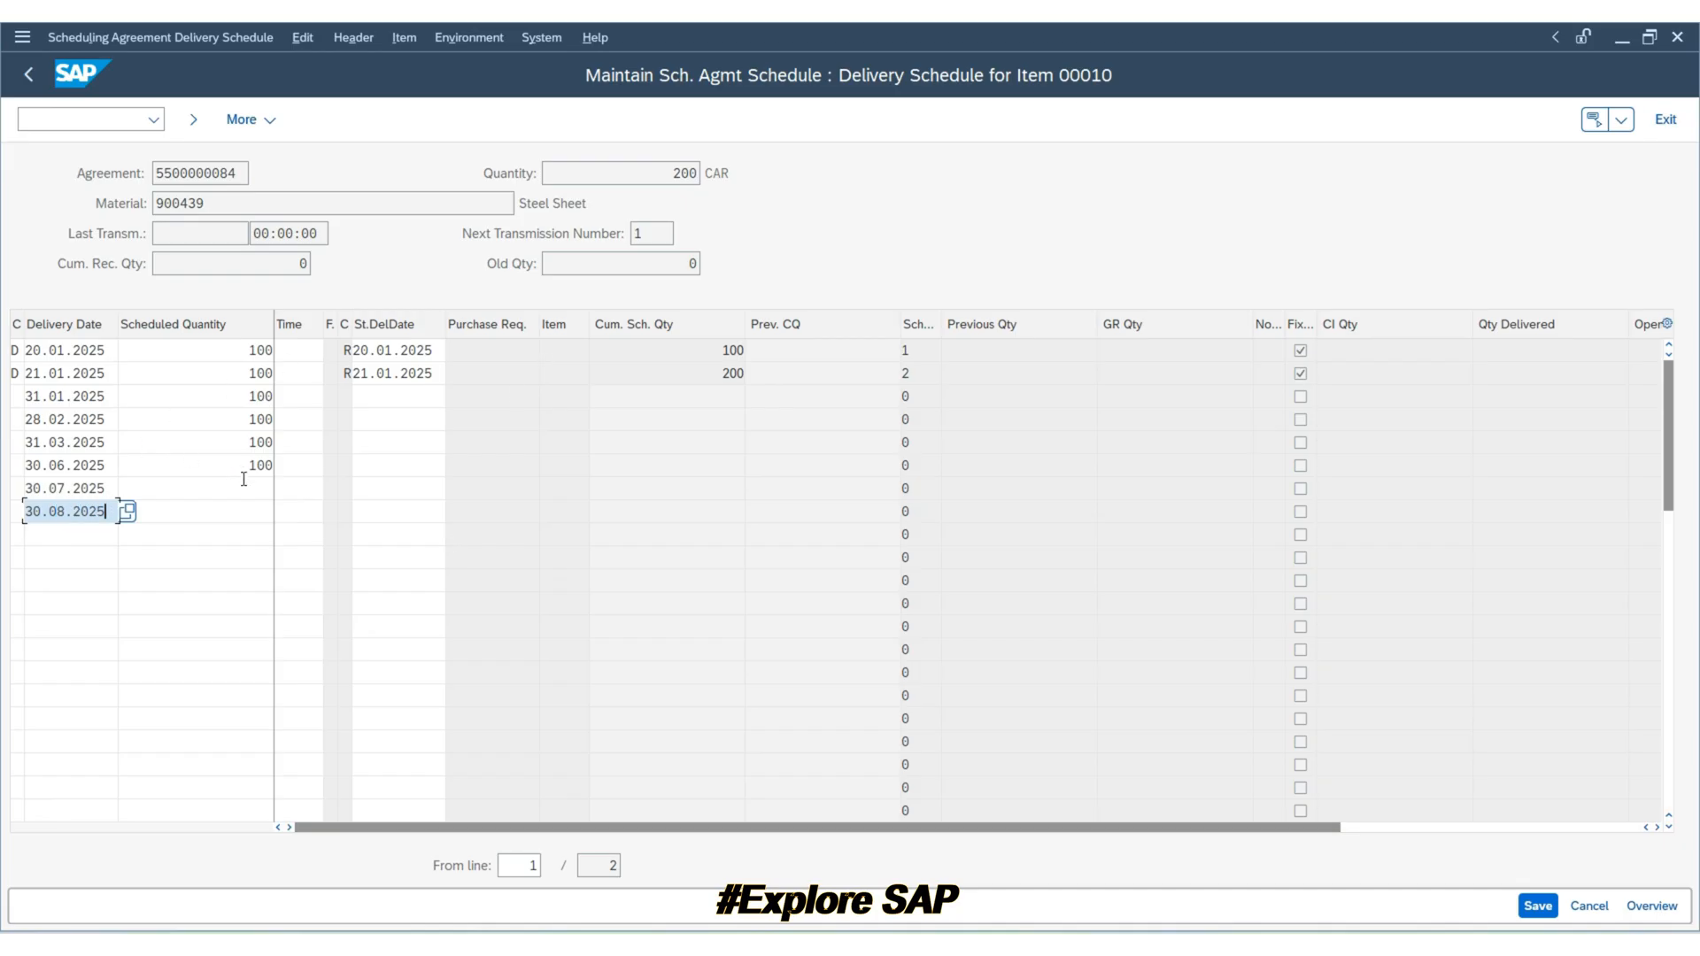
Step: Set the scheduled quantity to 100 for the 30.07.2025 and 30.08.2025 lines and check the quantities of the earlier lines
click(243, 479)
text(100)
click(249, 513)
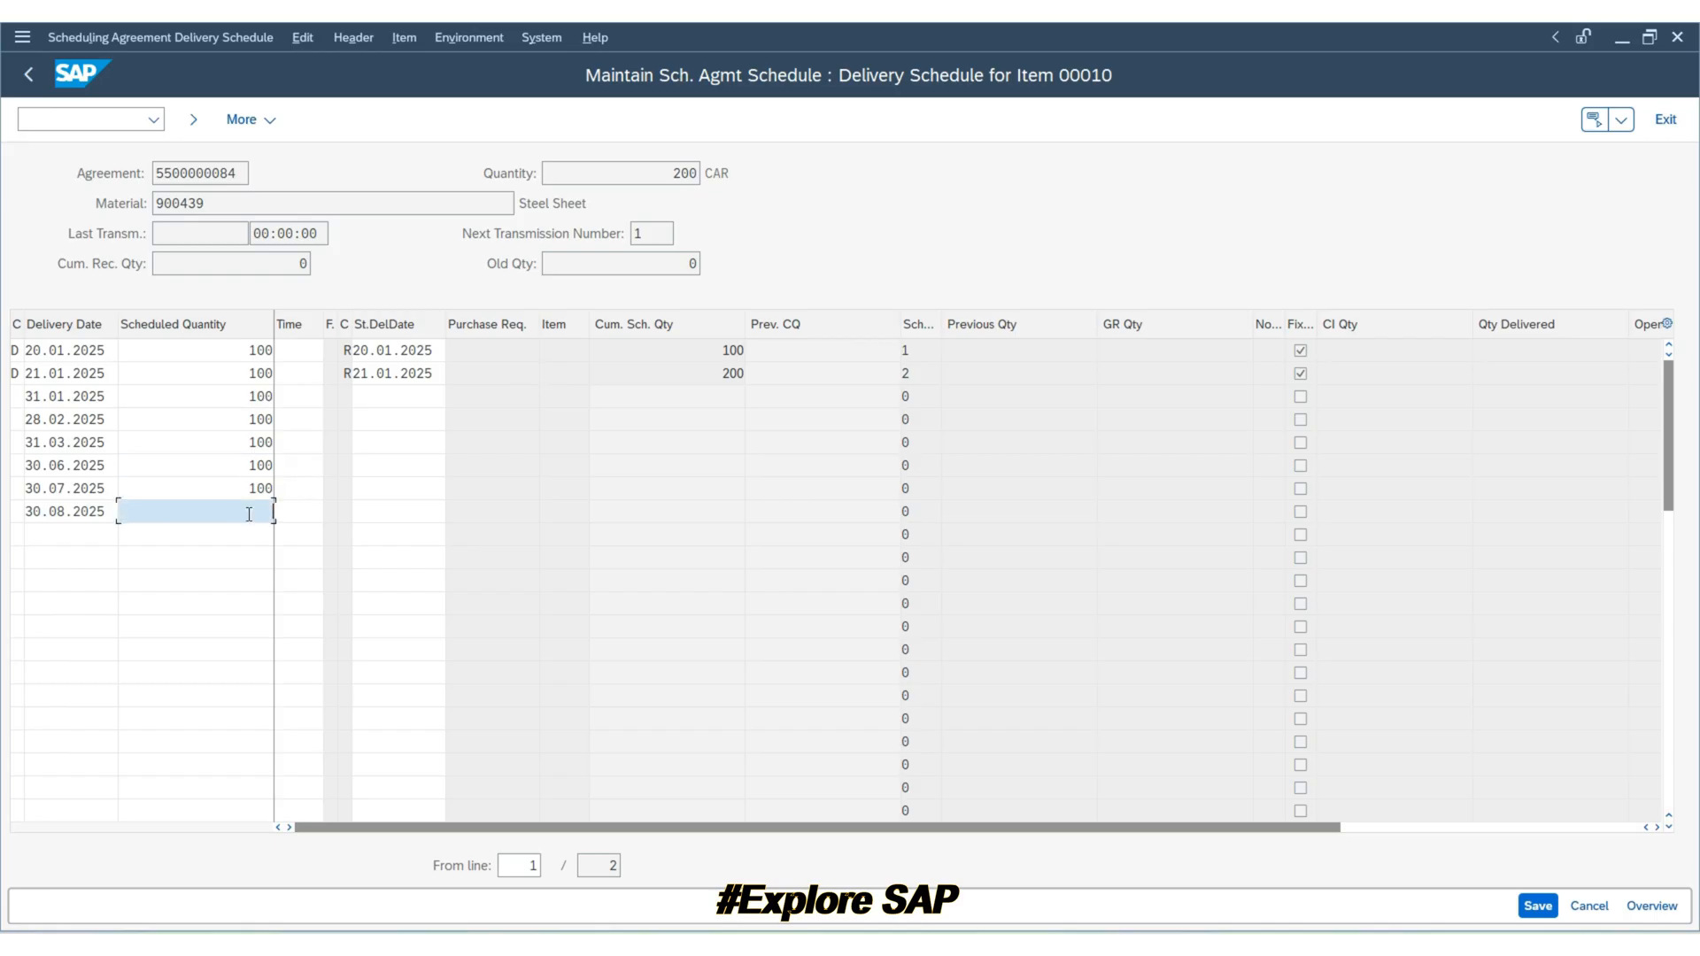
text(100)
click(251, 485)
click(249, 465)
click(246, 442)
click(242, 418)
click(240, 398)
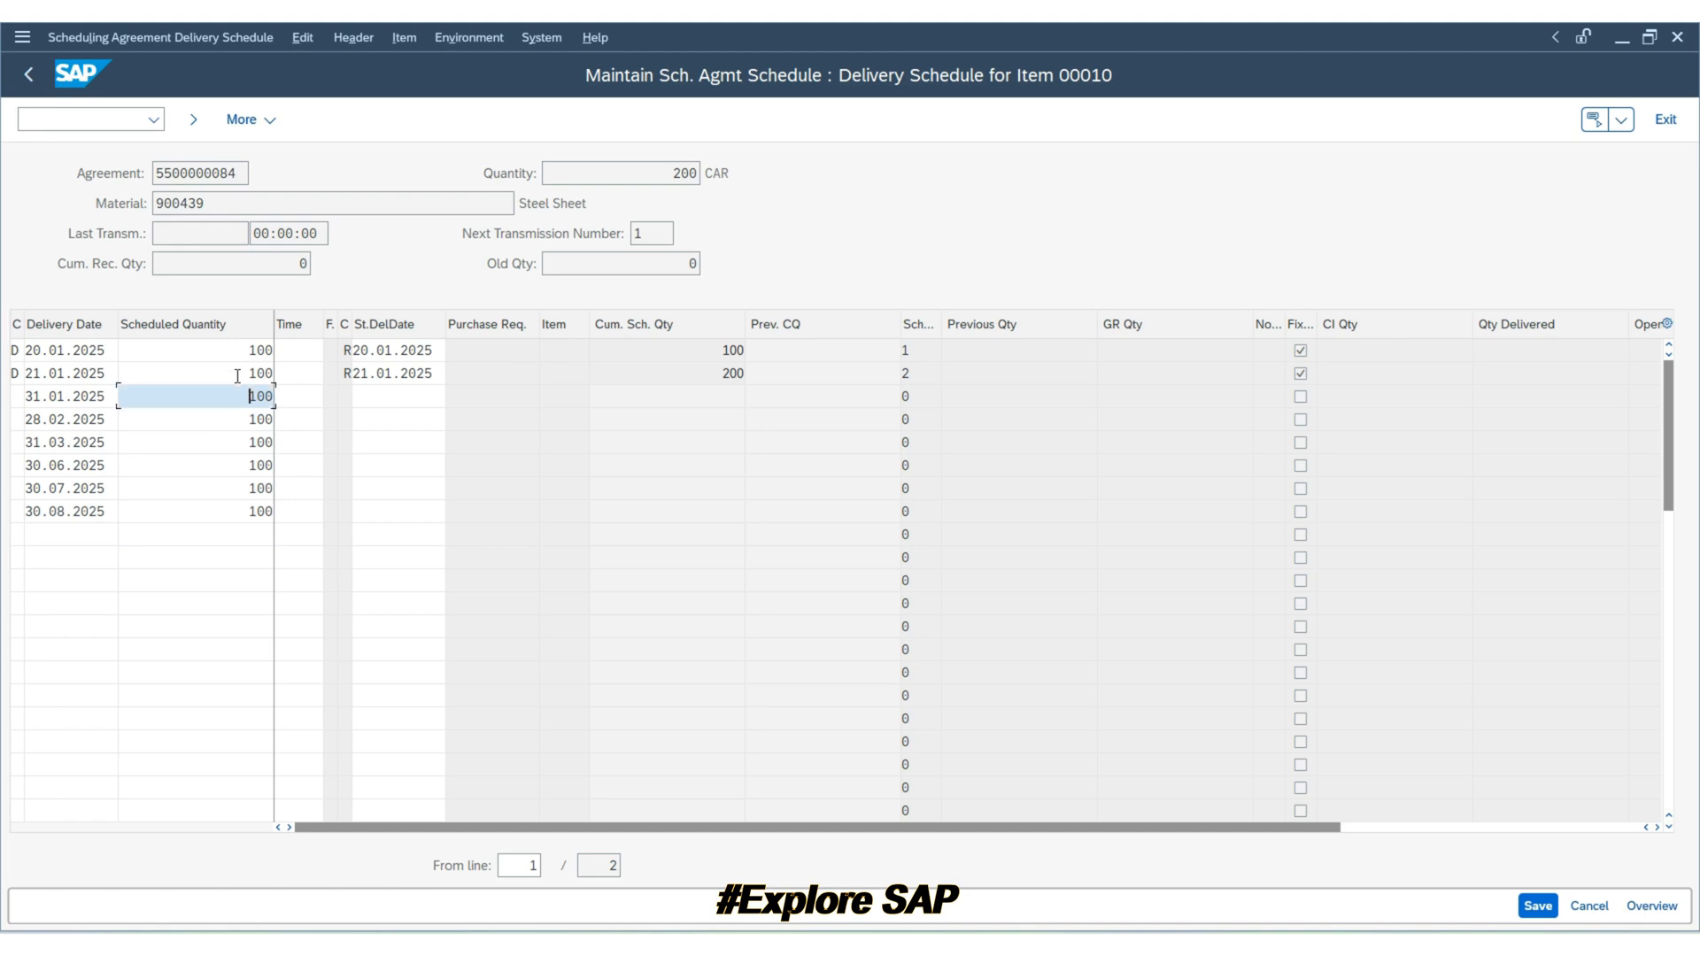
click(237, 373)
click(236, 351)
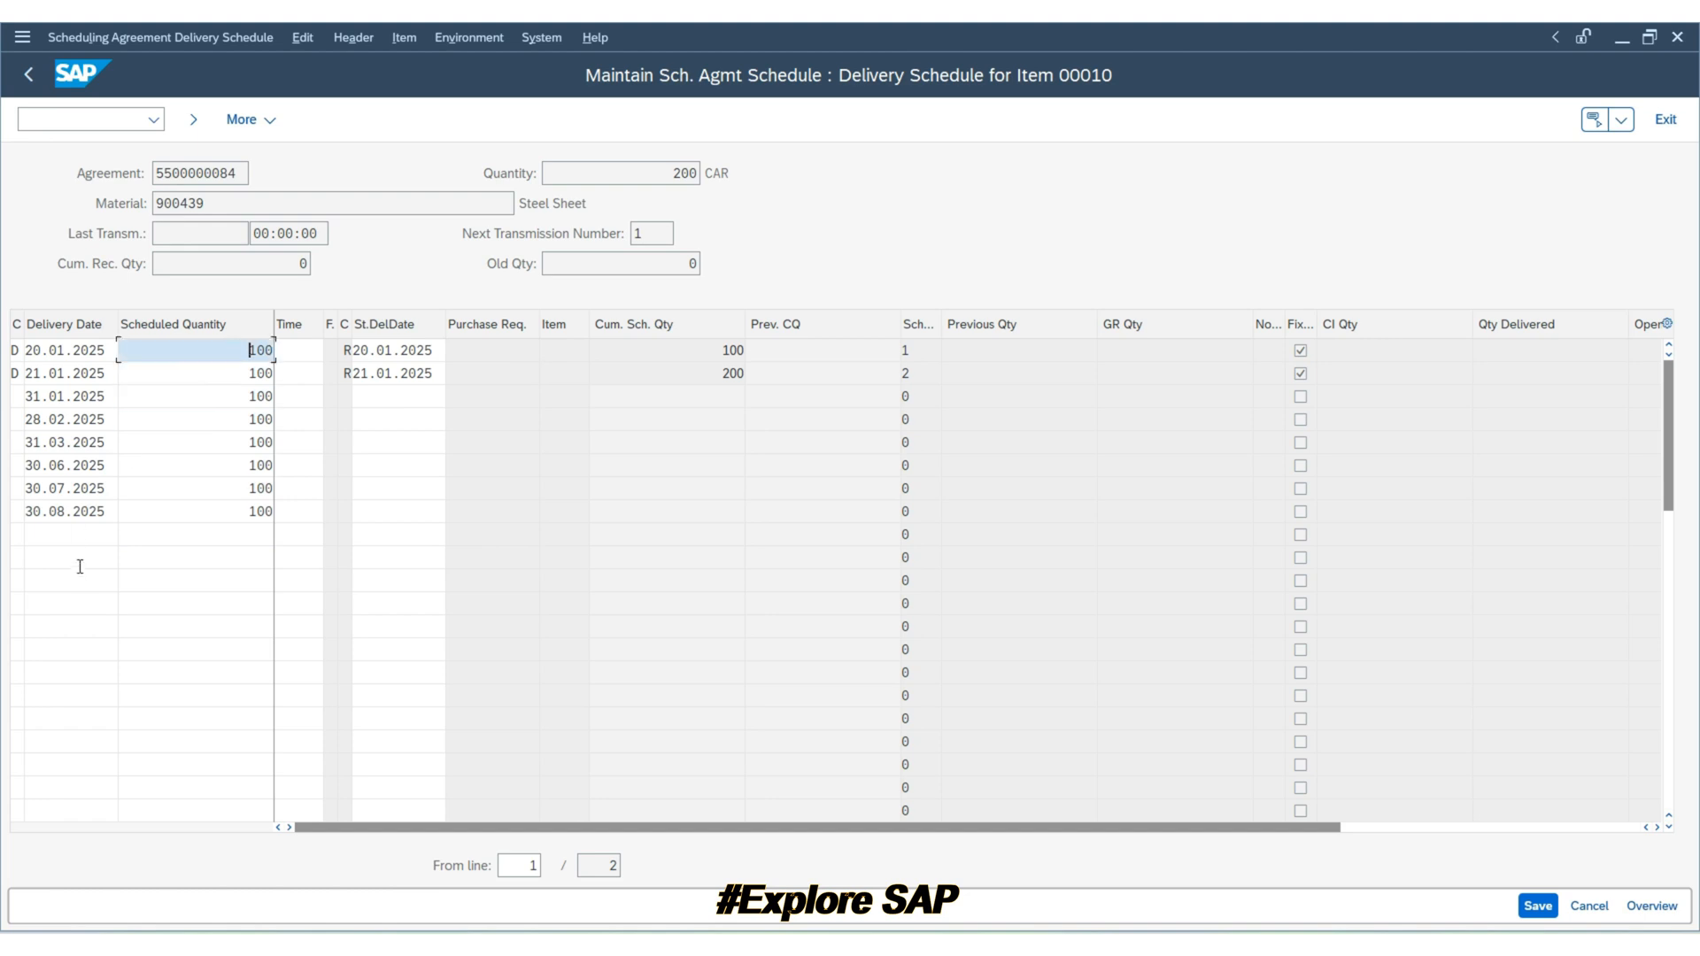
Step: Copy the 30.08.2025 date to the next schedule line and change its delivery date to 30.09.2025
click(71, 513)
click(64, 533)
key(ctrl+v)
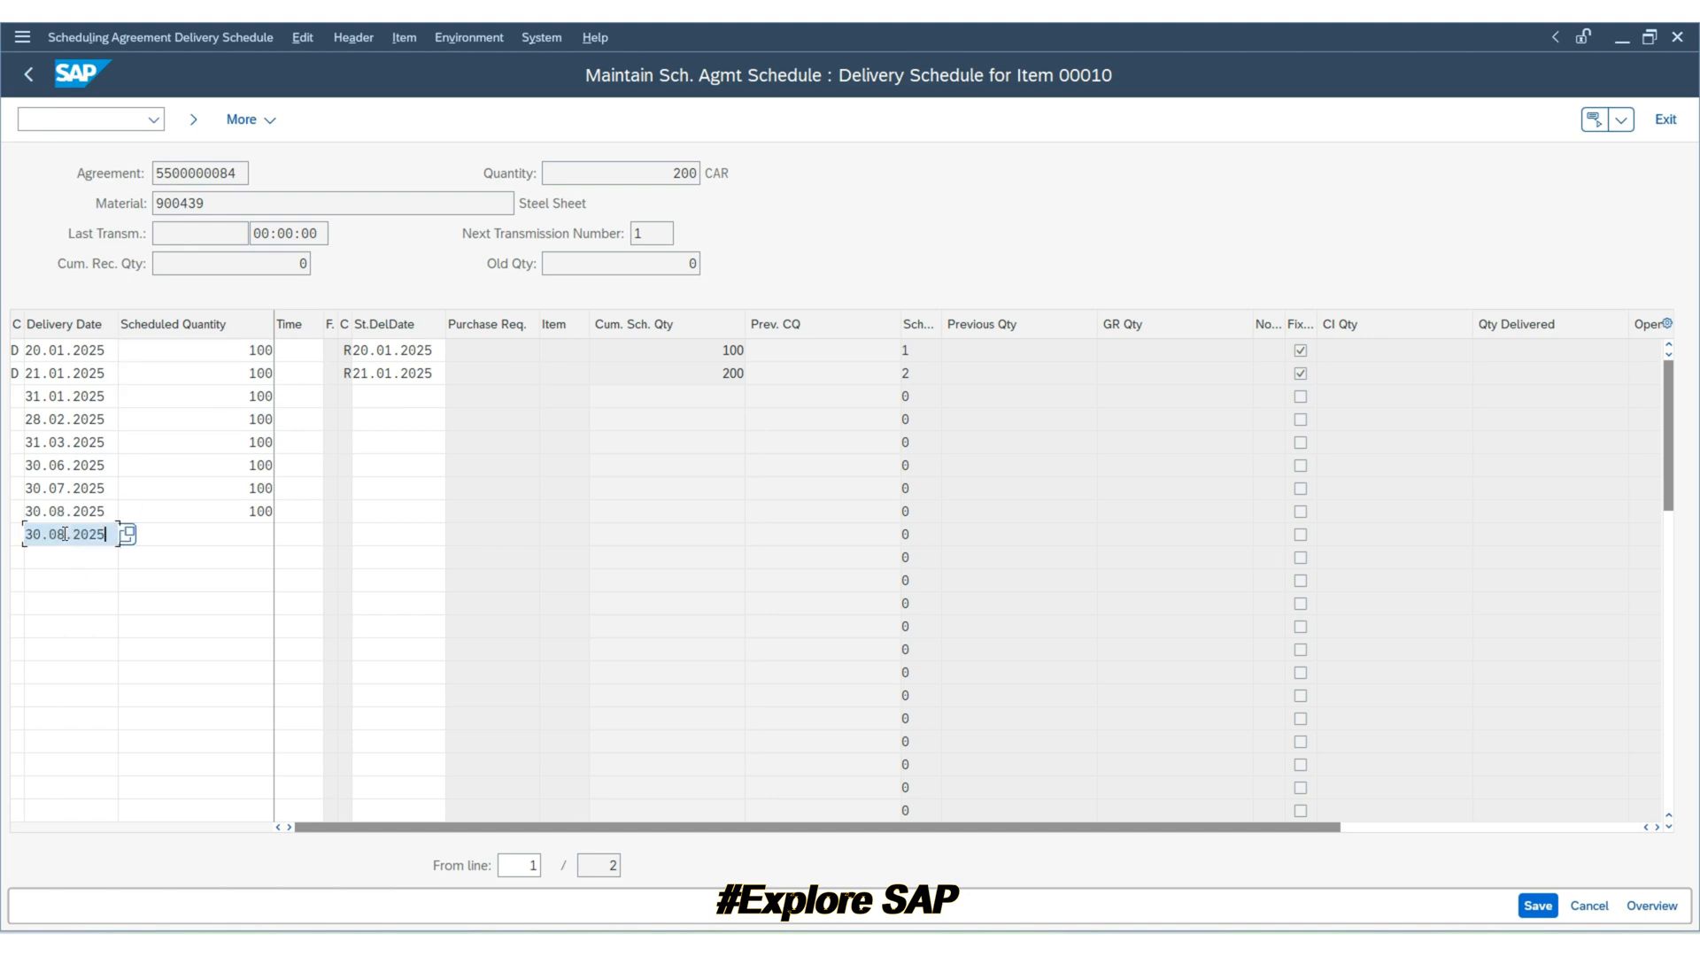
key(BackSpace)
key(BackSpace)
key(BackSpace)
key(BackSpace)
key(BackSpace)
key(BackSpace)
text(09.2025)
click(67, 556)
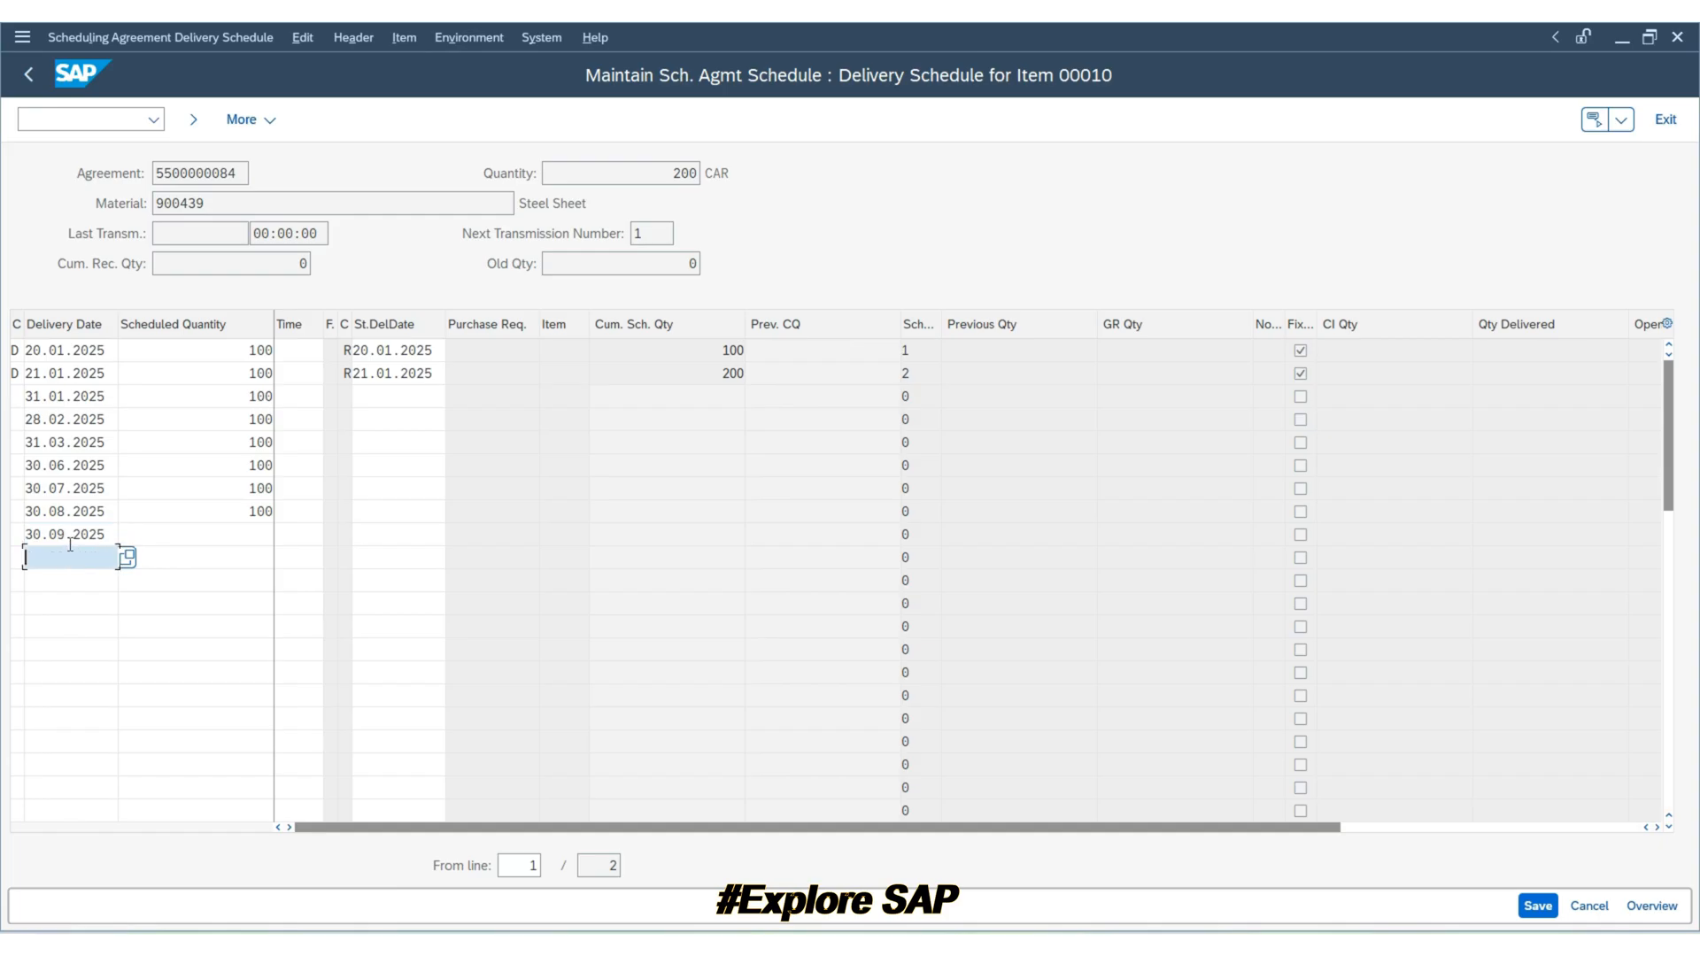
Step: Copy the 30.09.2025 date to the next schedule line and change its delivery date to 30.10.2025
double_click(74, 536)
key(ctrl+c)
click(77, 559)
key(ctrl+v)
key(BackSpace)
key(BackSpace)
key(BackSpace)
key(BackSpace)
key(BackSpace)
text(10.2025)
Step: Copy the scheduled quantity of 100 from the 30.08.2025 line to the 30.09.2025 and 30.10.2025 lines
drag(249, 512, 414, 516)
key(ctrl+c)
click(220, 539)
key(ctrl+v)
click(226, 552)
key(ctrl+v)
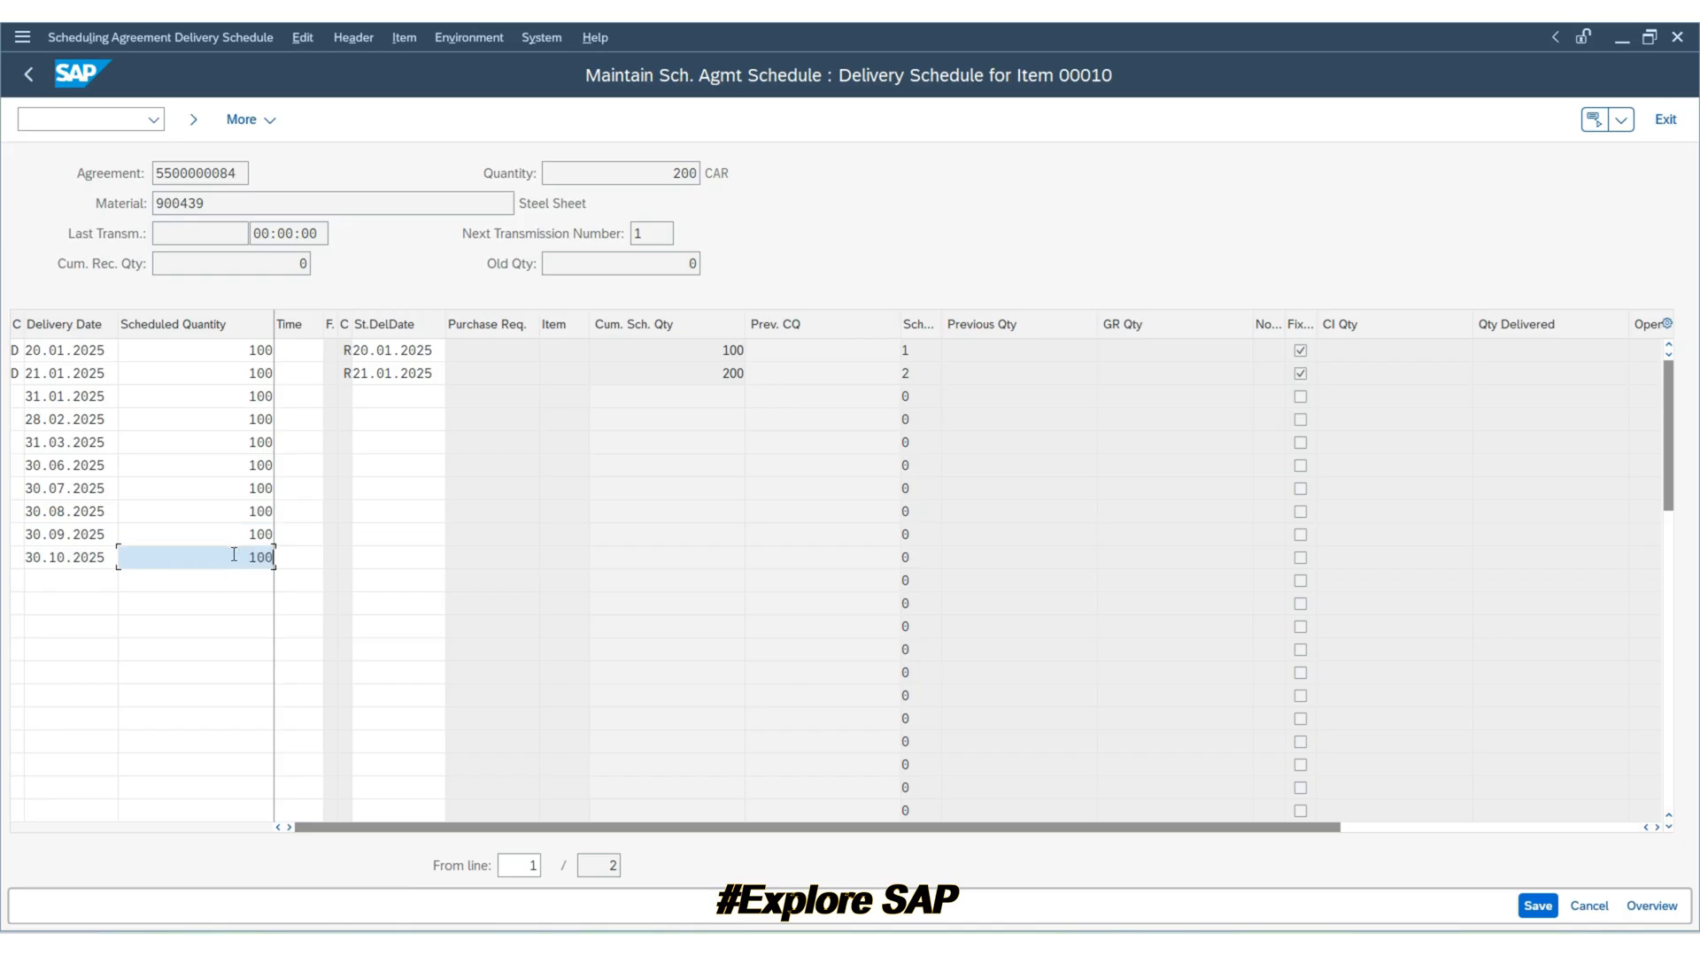
Step: Set the delivery time to 11:00 for the 20.01.2025 and 21.01.2025 schedule lines
click(232, 625)
click(291, 342)
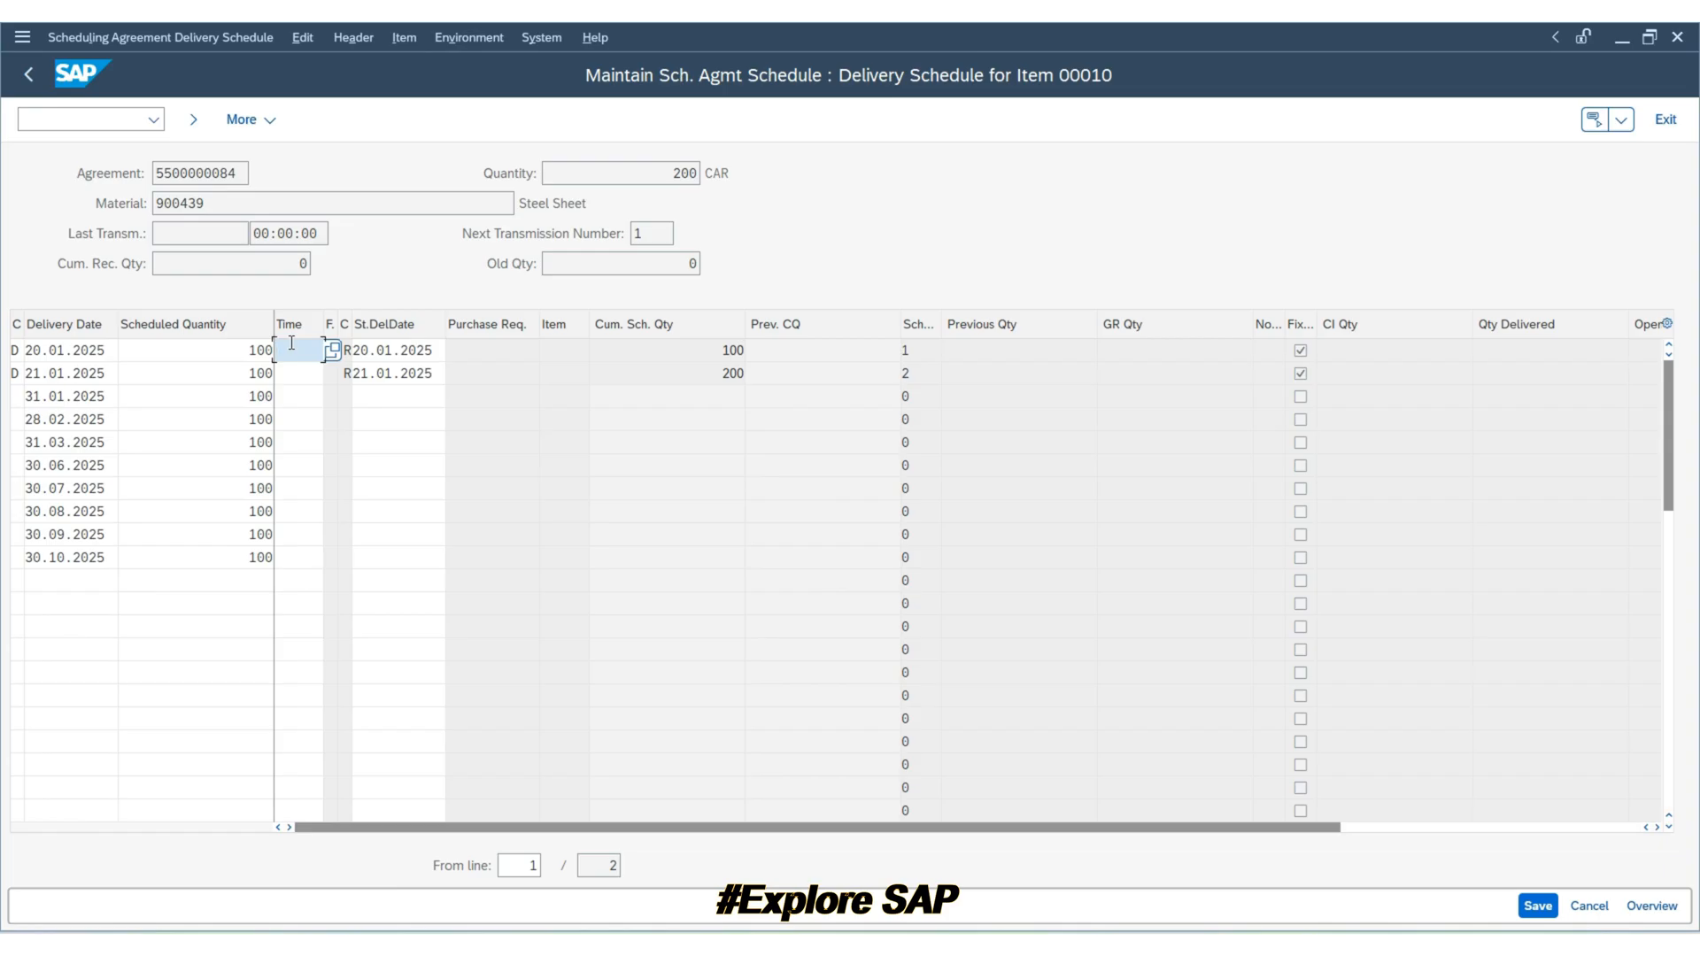
text(11:00)
key(Down)
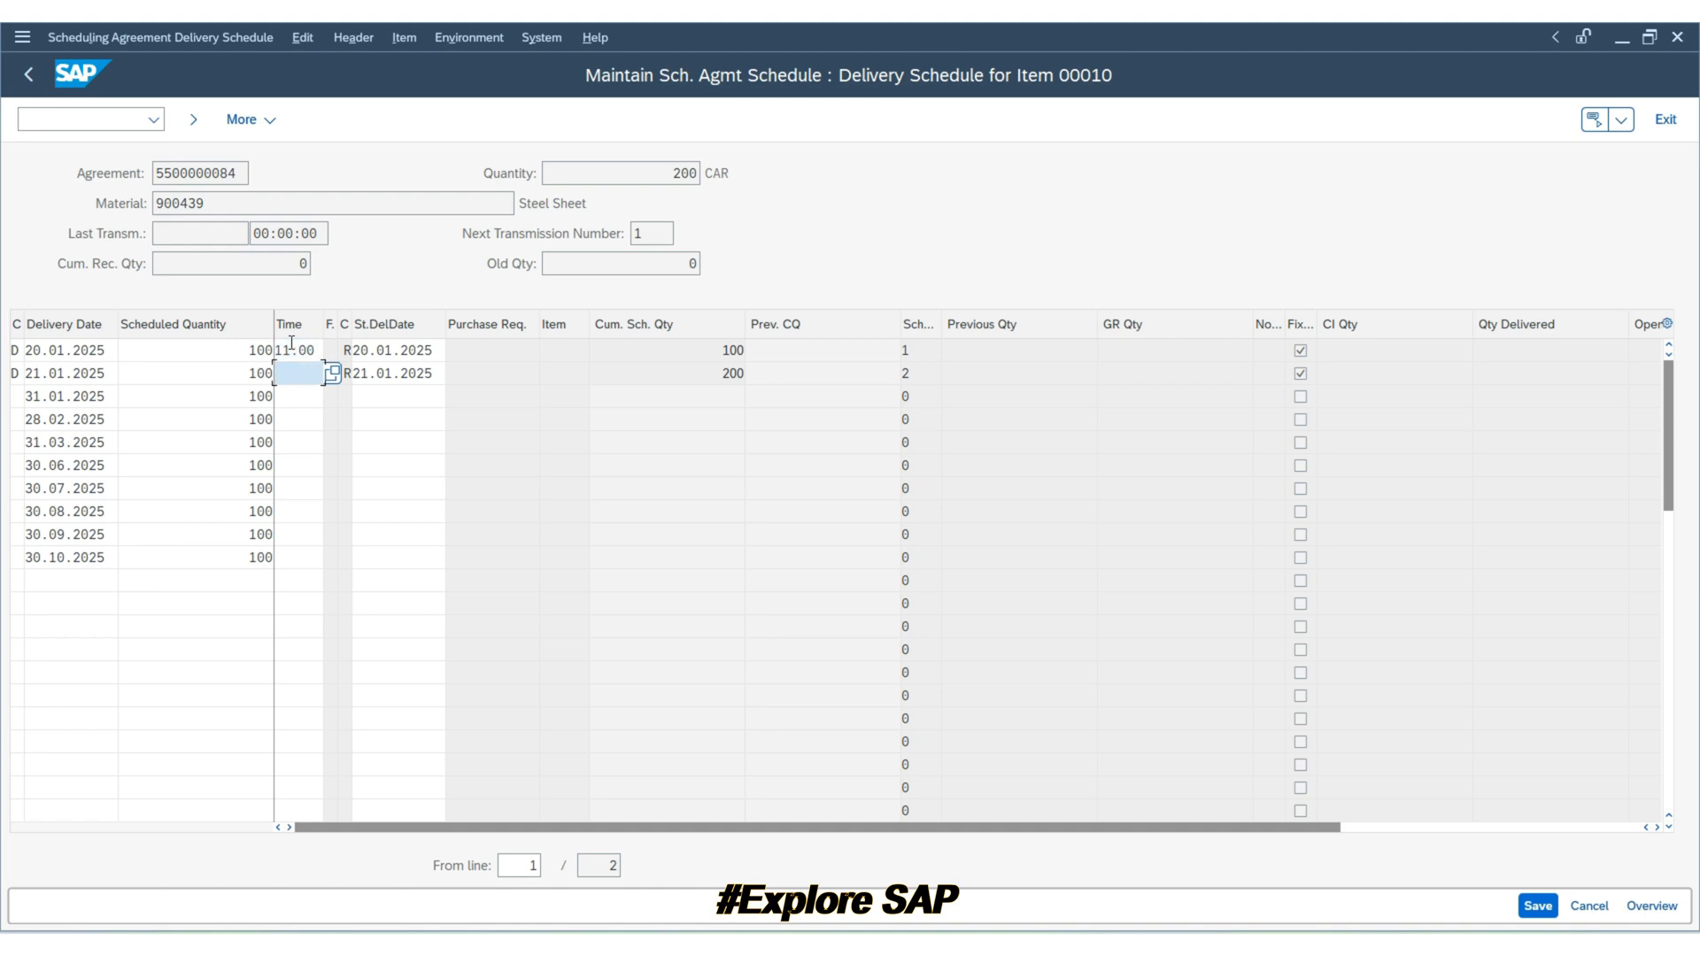
drag(292, 370, 309, 557)
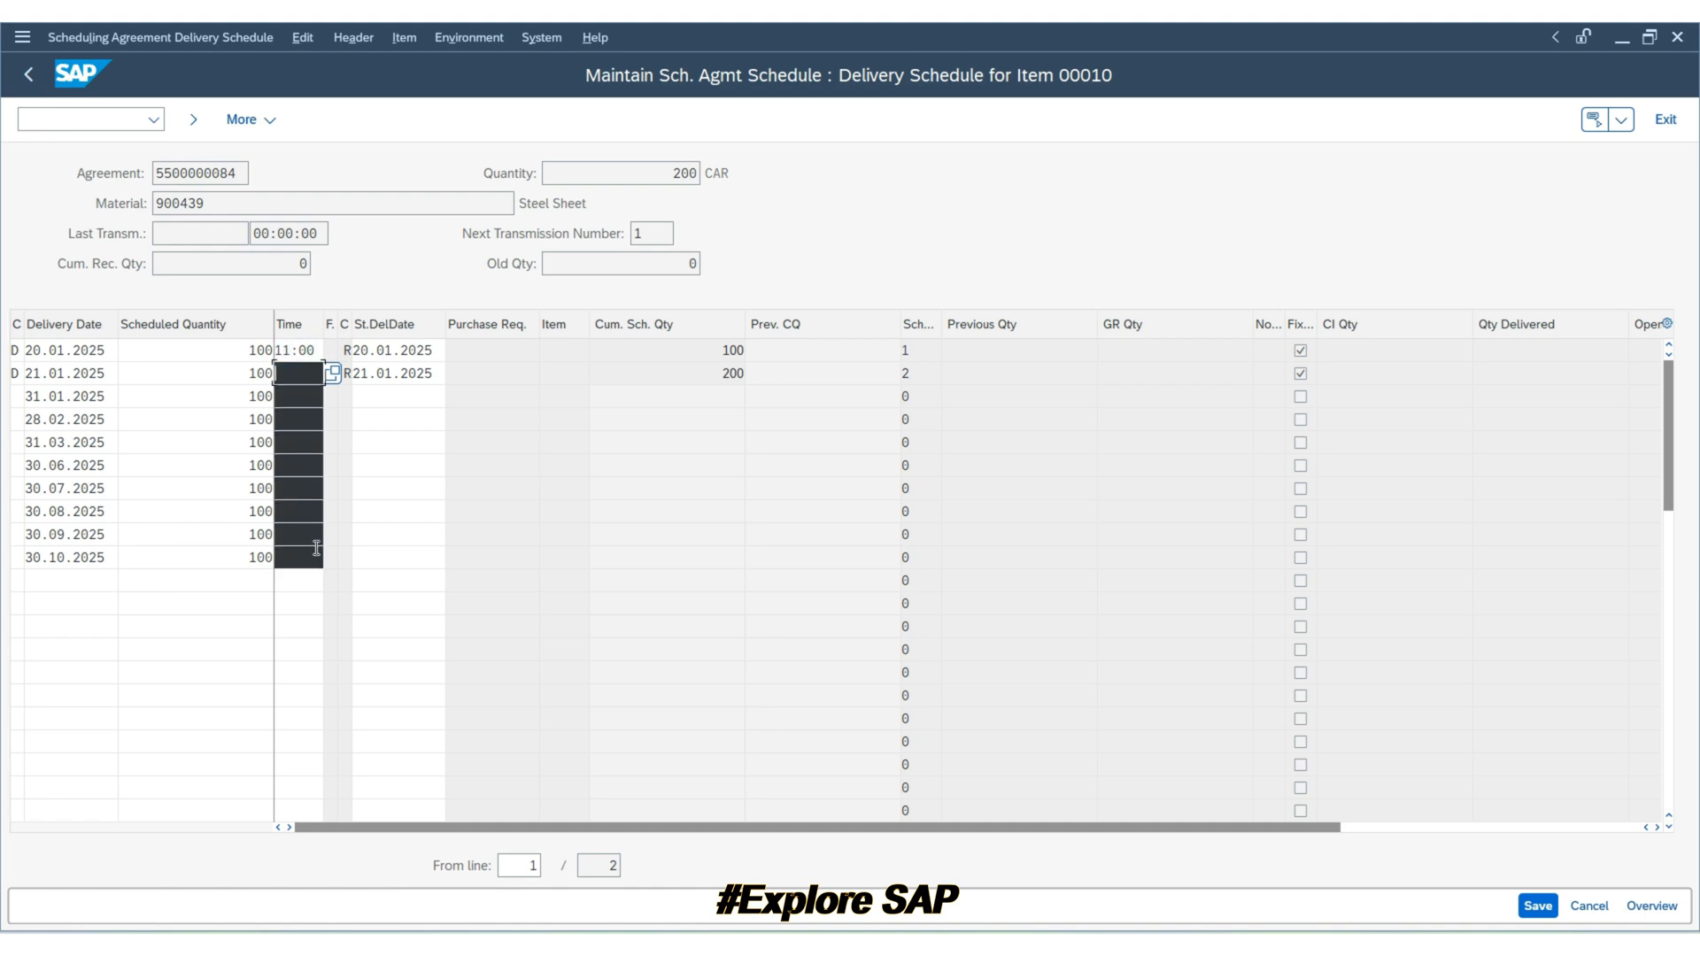
key(ctrl+v)
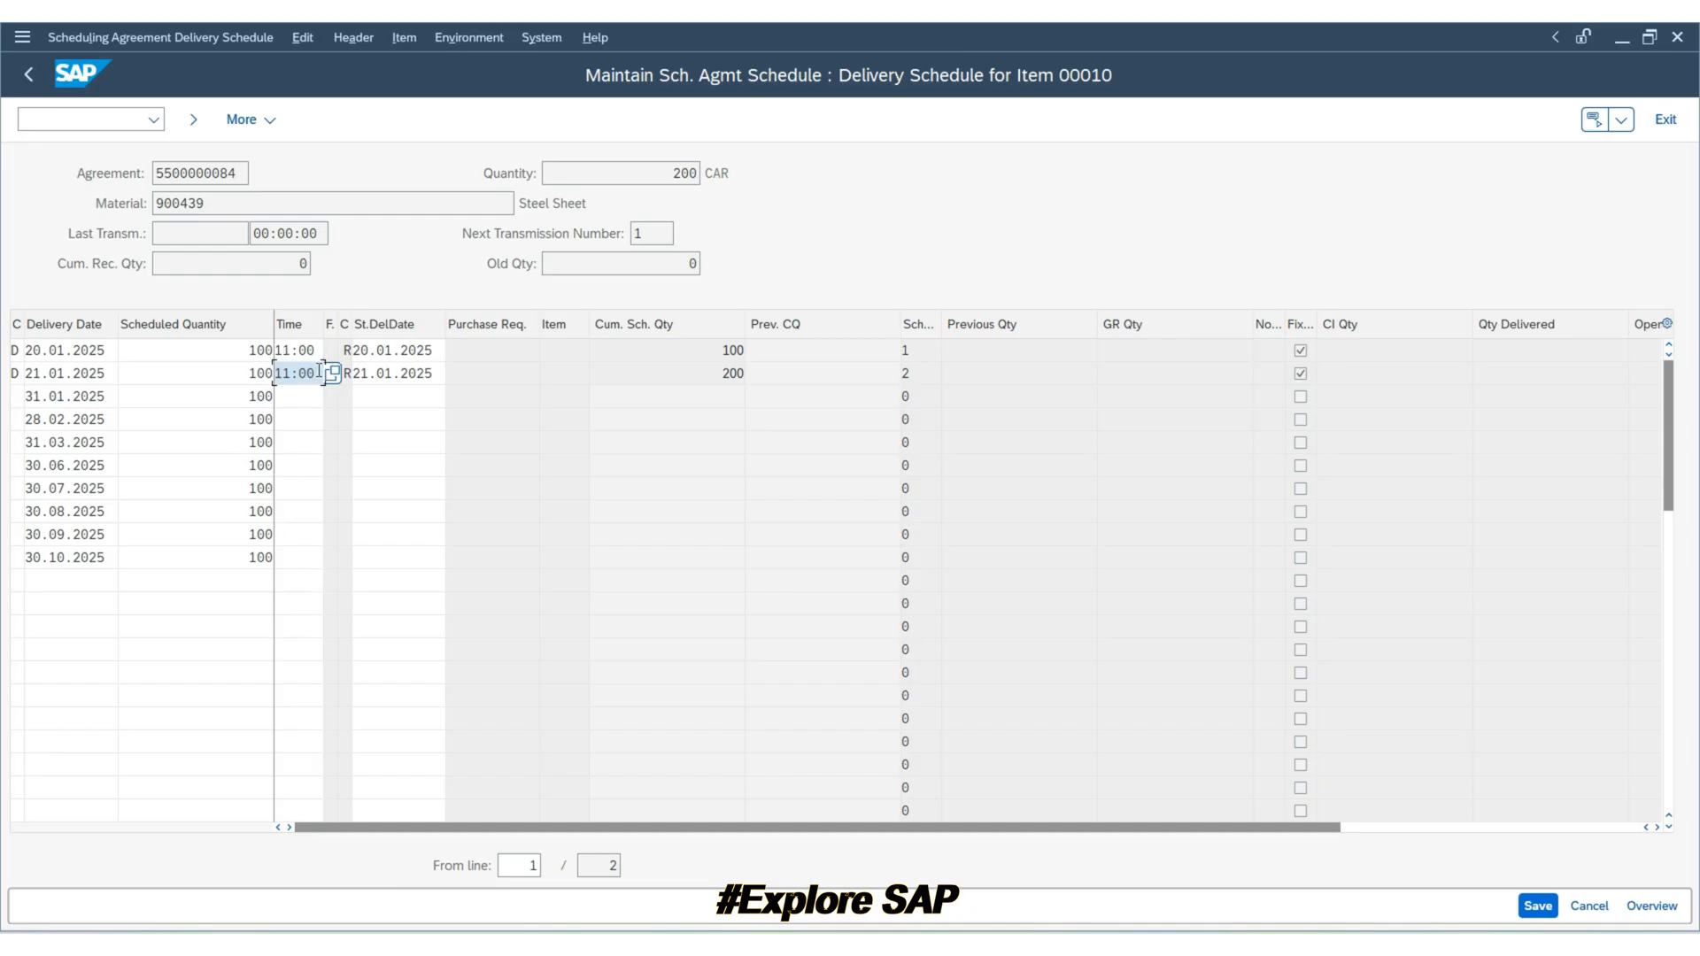
click(171, 610)
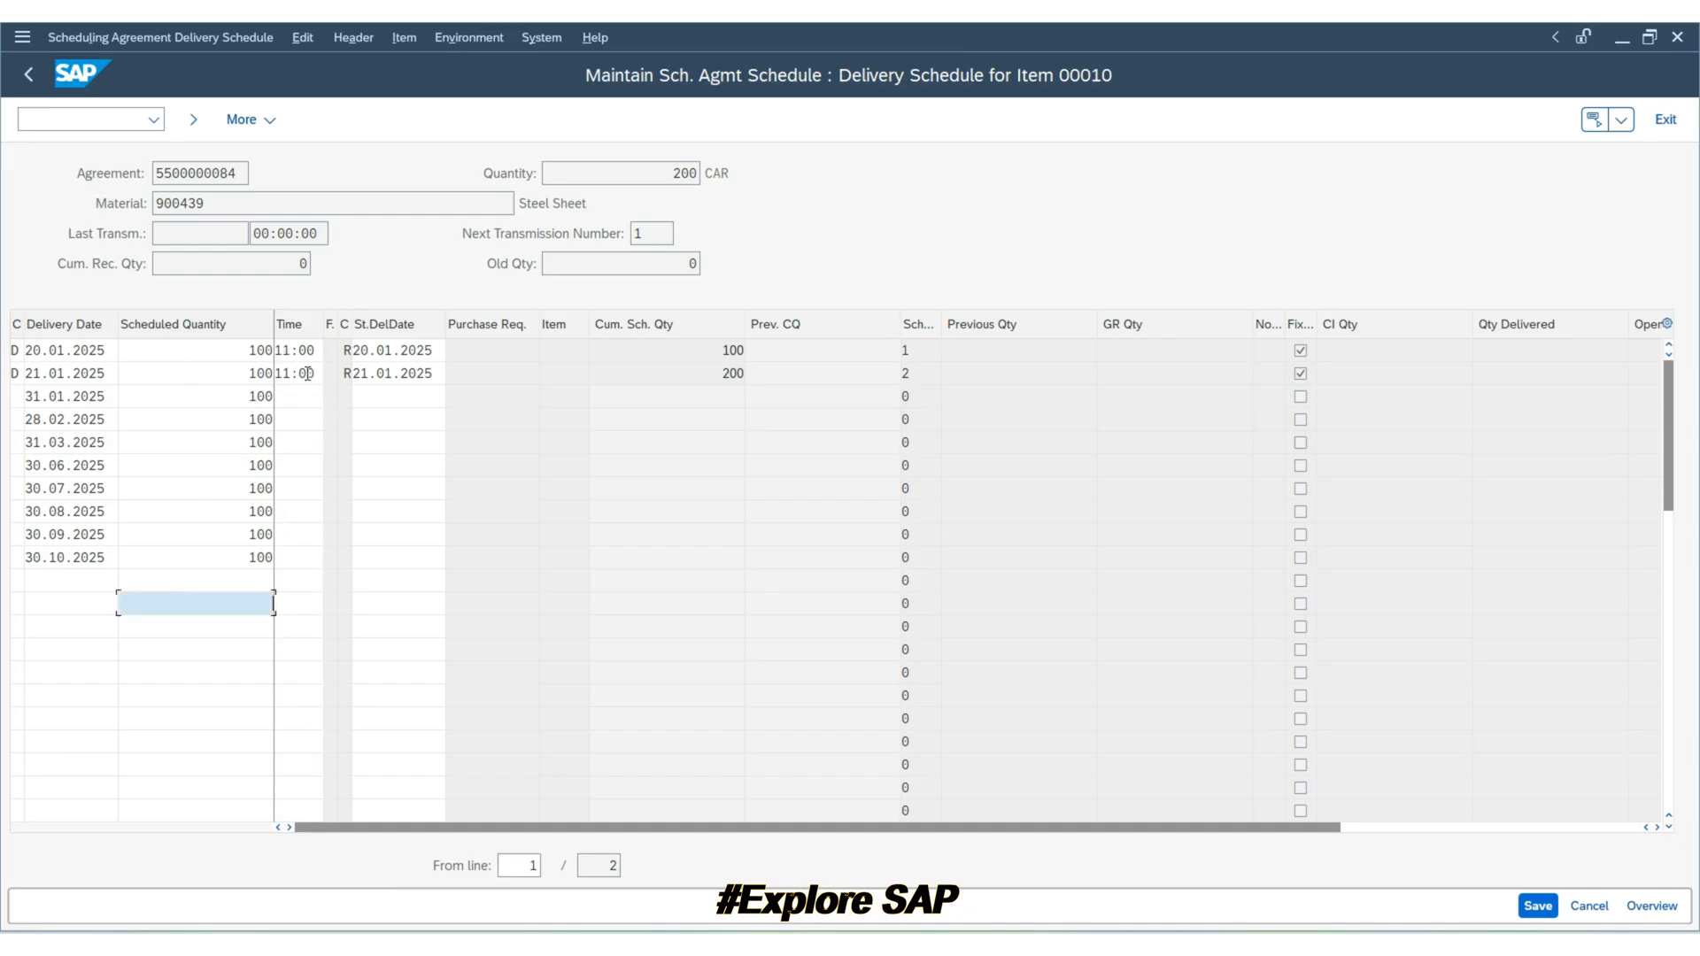
Step: Copy the 11:00 delivery time to all schedule lines from 31.01.2025 through 30.10.2025
click(299, 397)
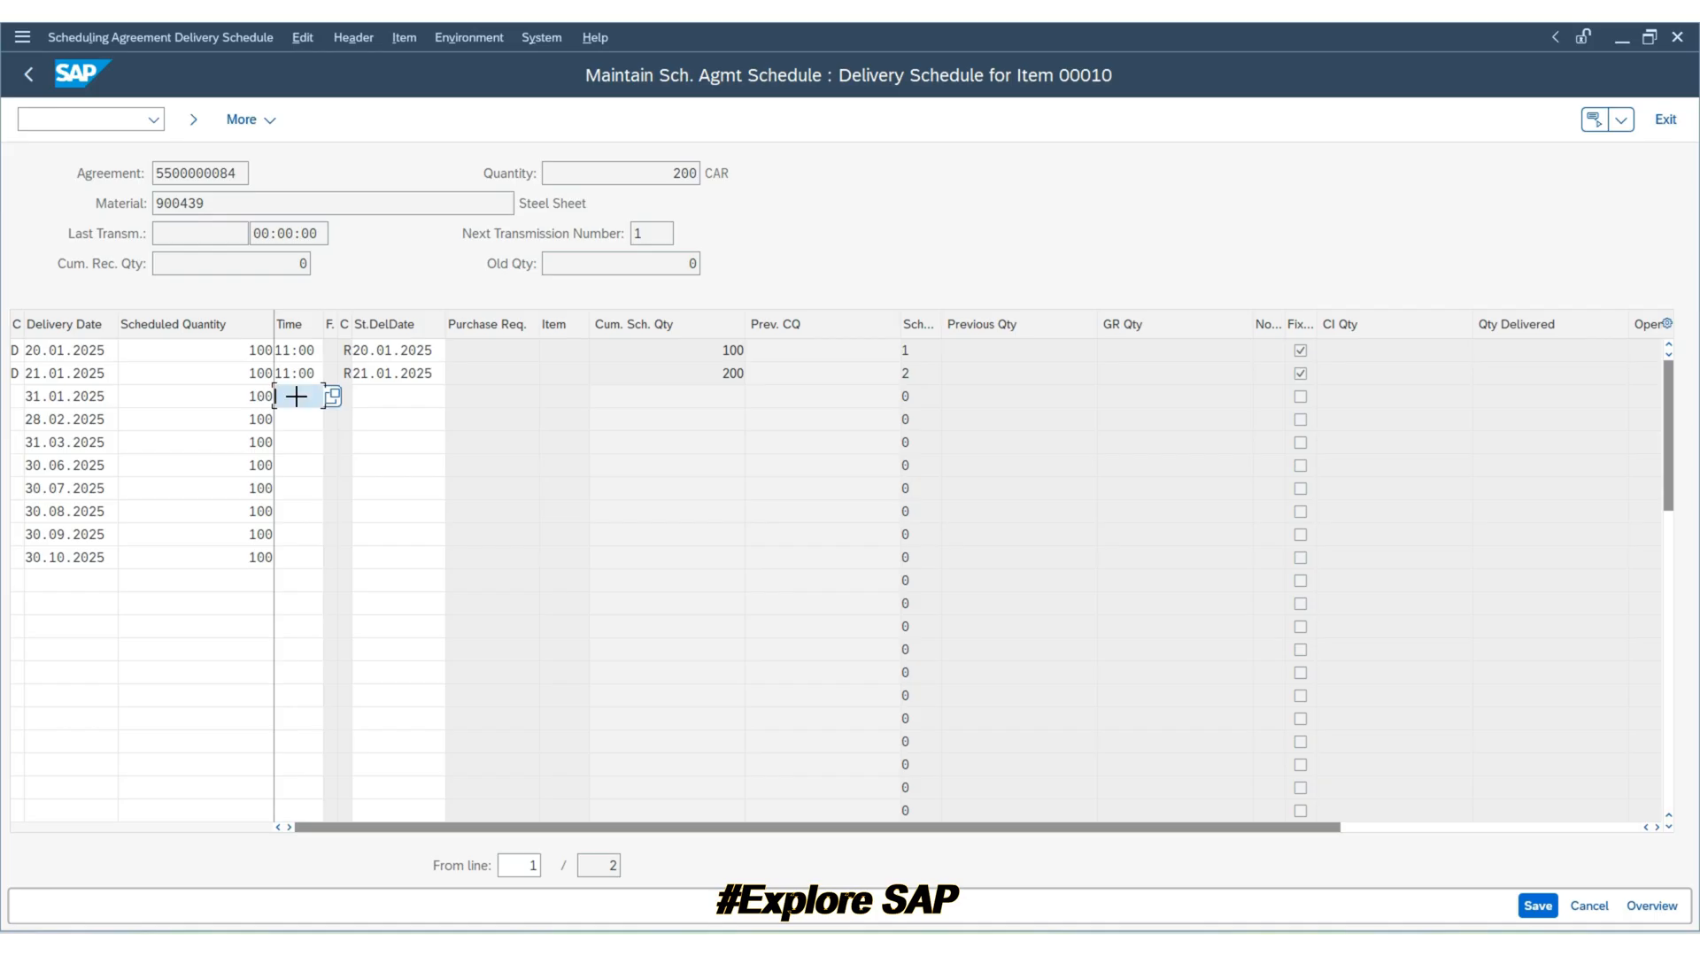
drag(297, 396, 291, 558)
key(ctrl+v)
key(Down)
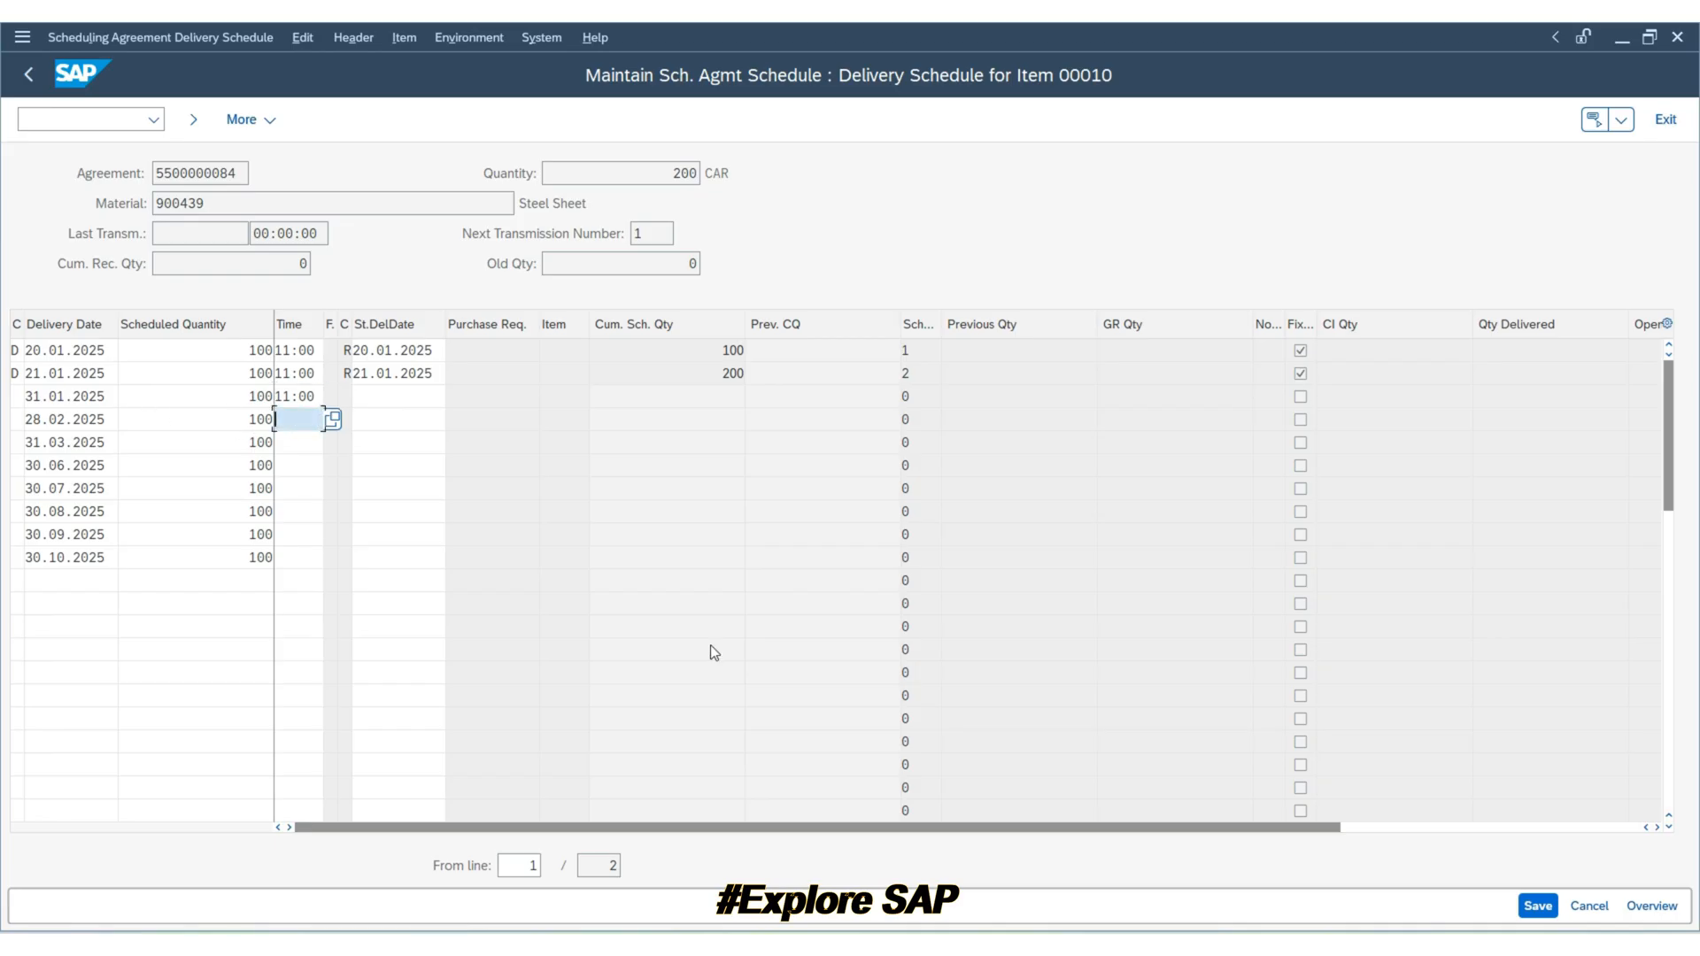
key(ctrl+v)
key(Down)
key(ctrl+v)
key(Down)
key(ctrl+v)
key(Down)
key(ctrl+v)
key(Down)
key(ctrl+v)
key(Down)
key(ctrl+v)
key(Down)
key(ctrl+v)
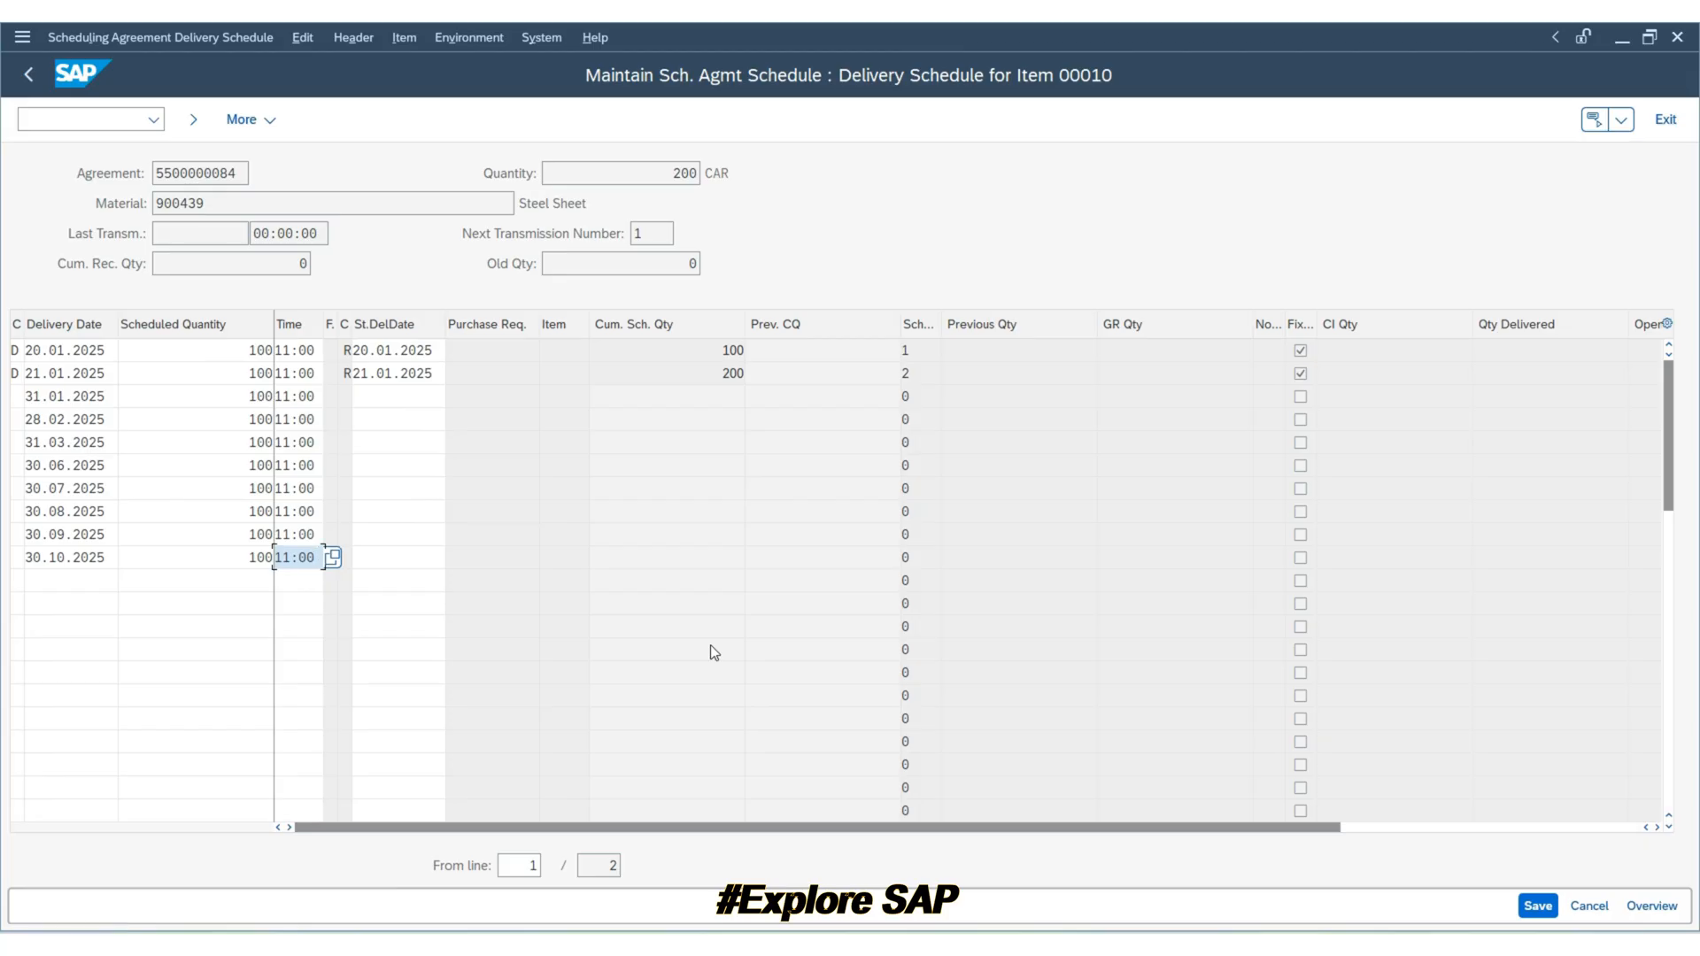
Step: Validate the delivery schedule lines and save the scheduling agreement
key(Return)
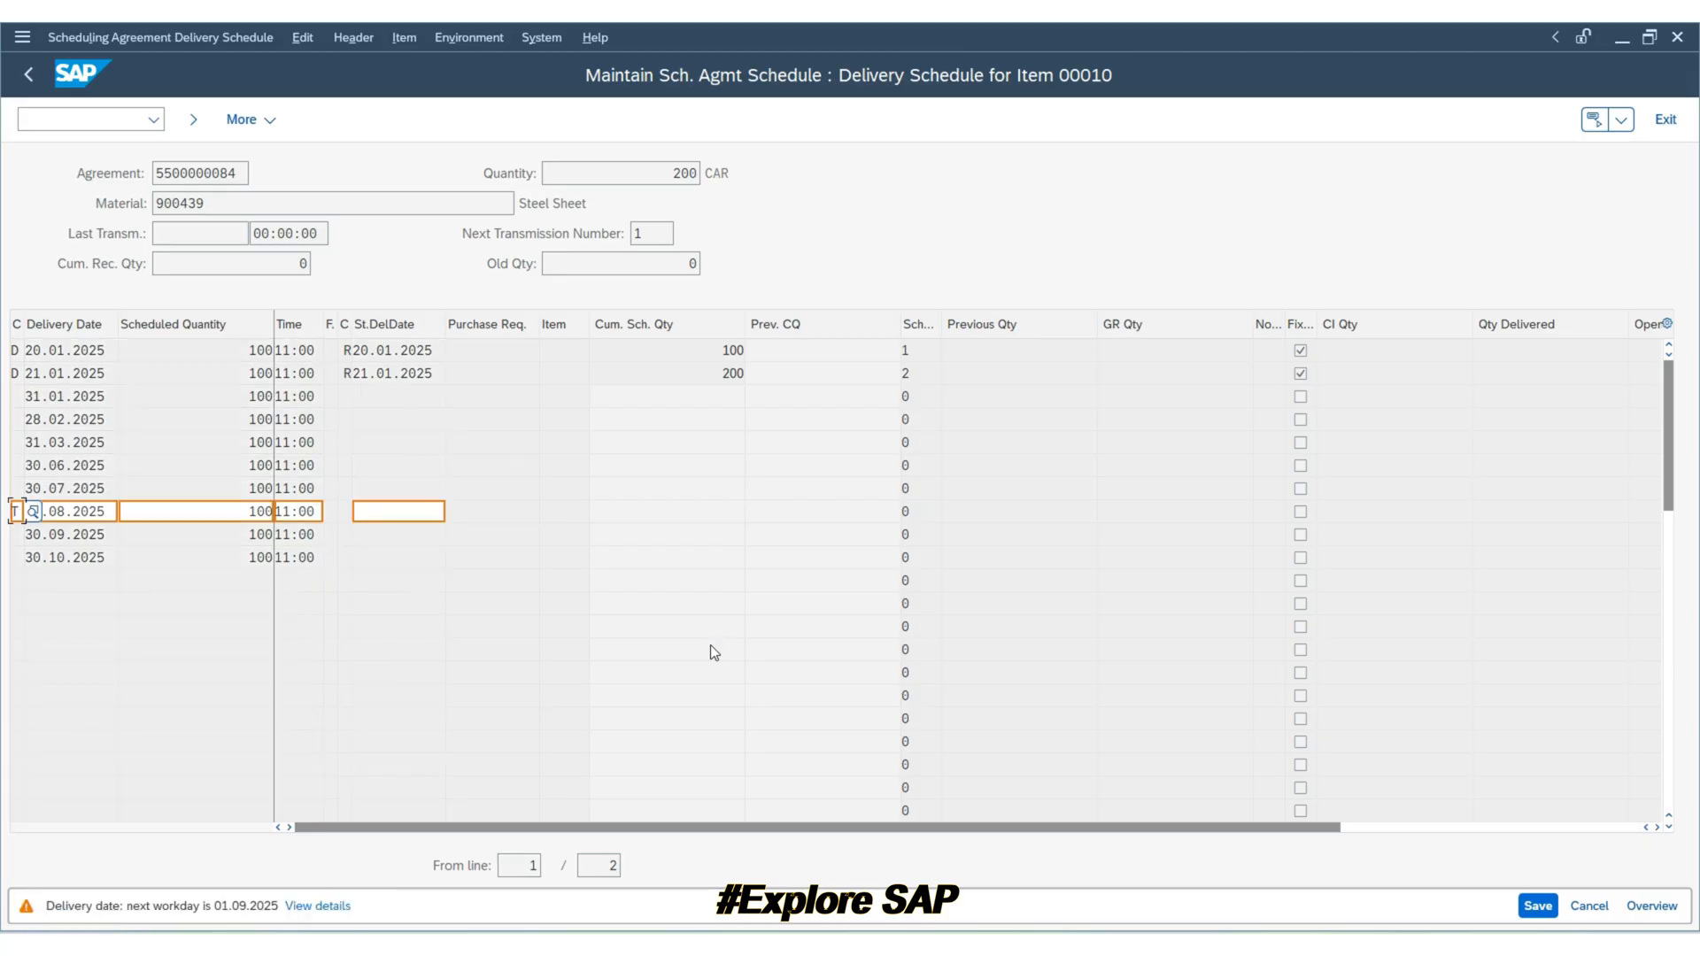
key(Return)
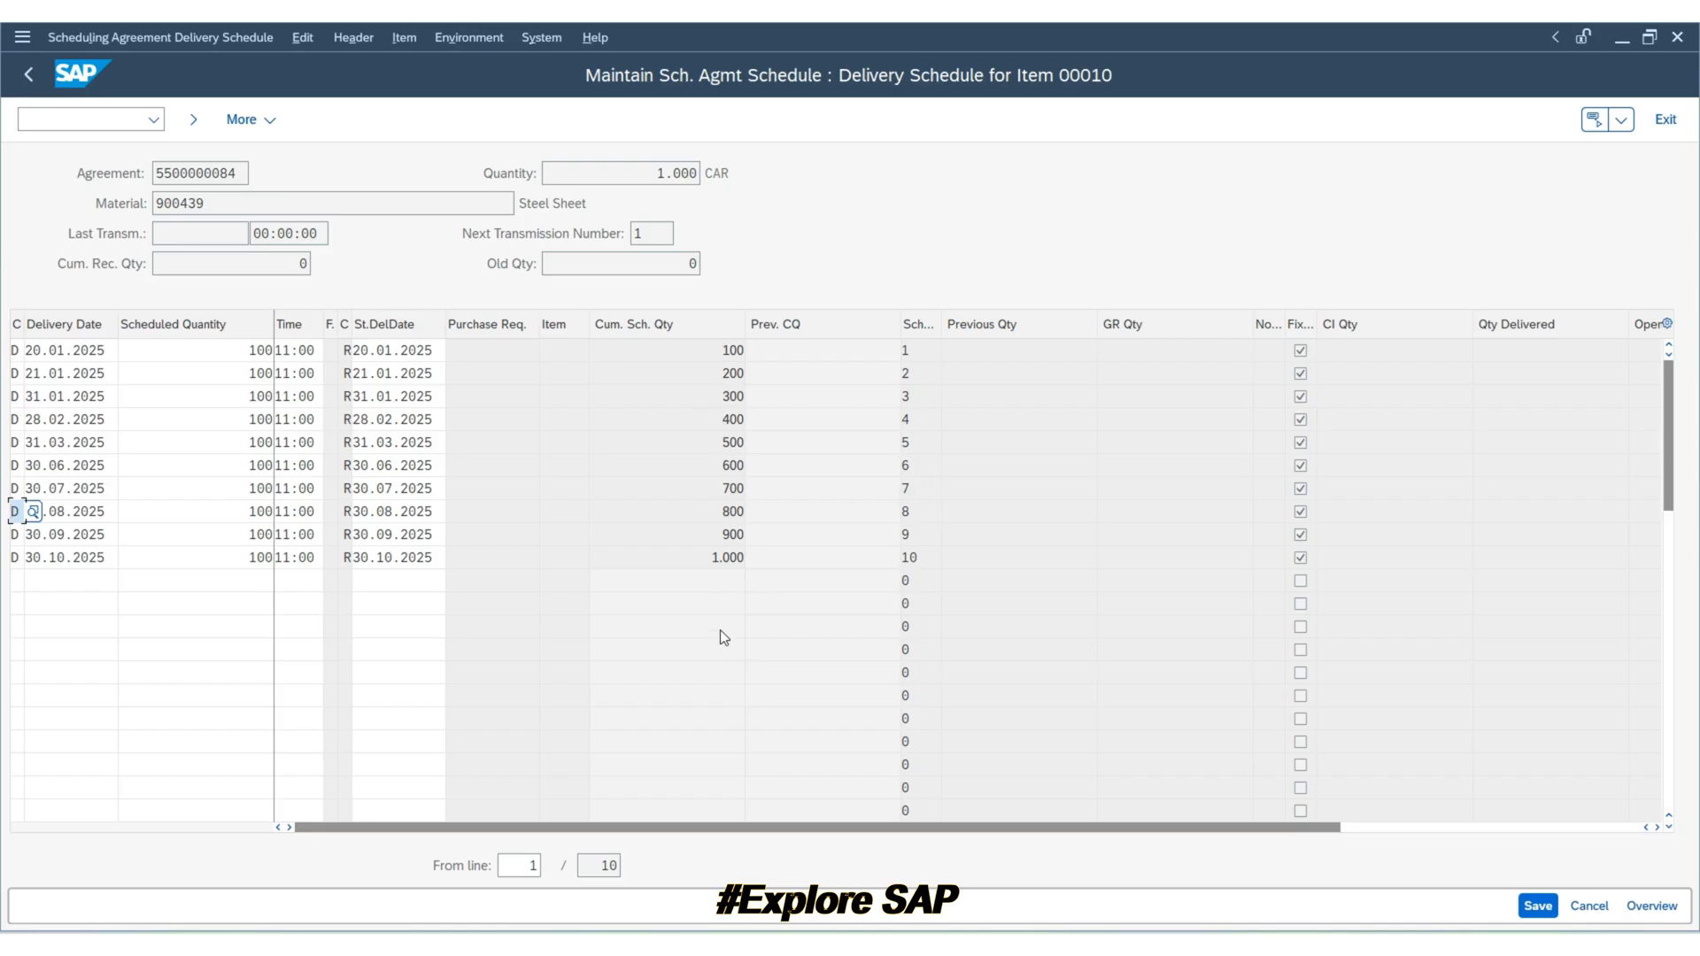
click(149, 563)
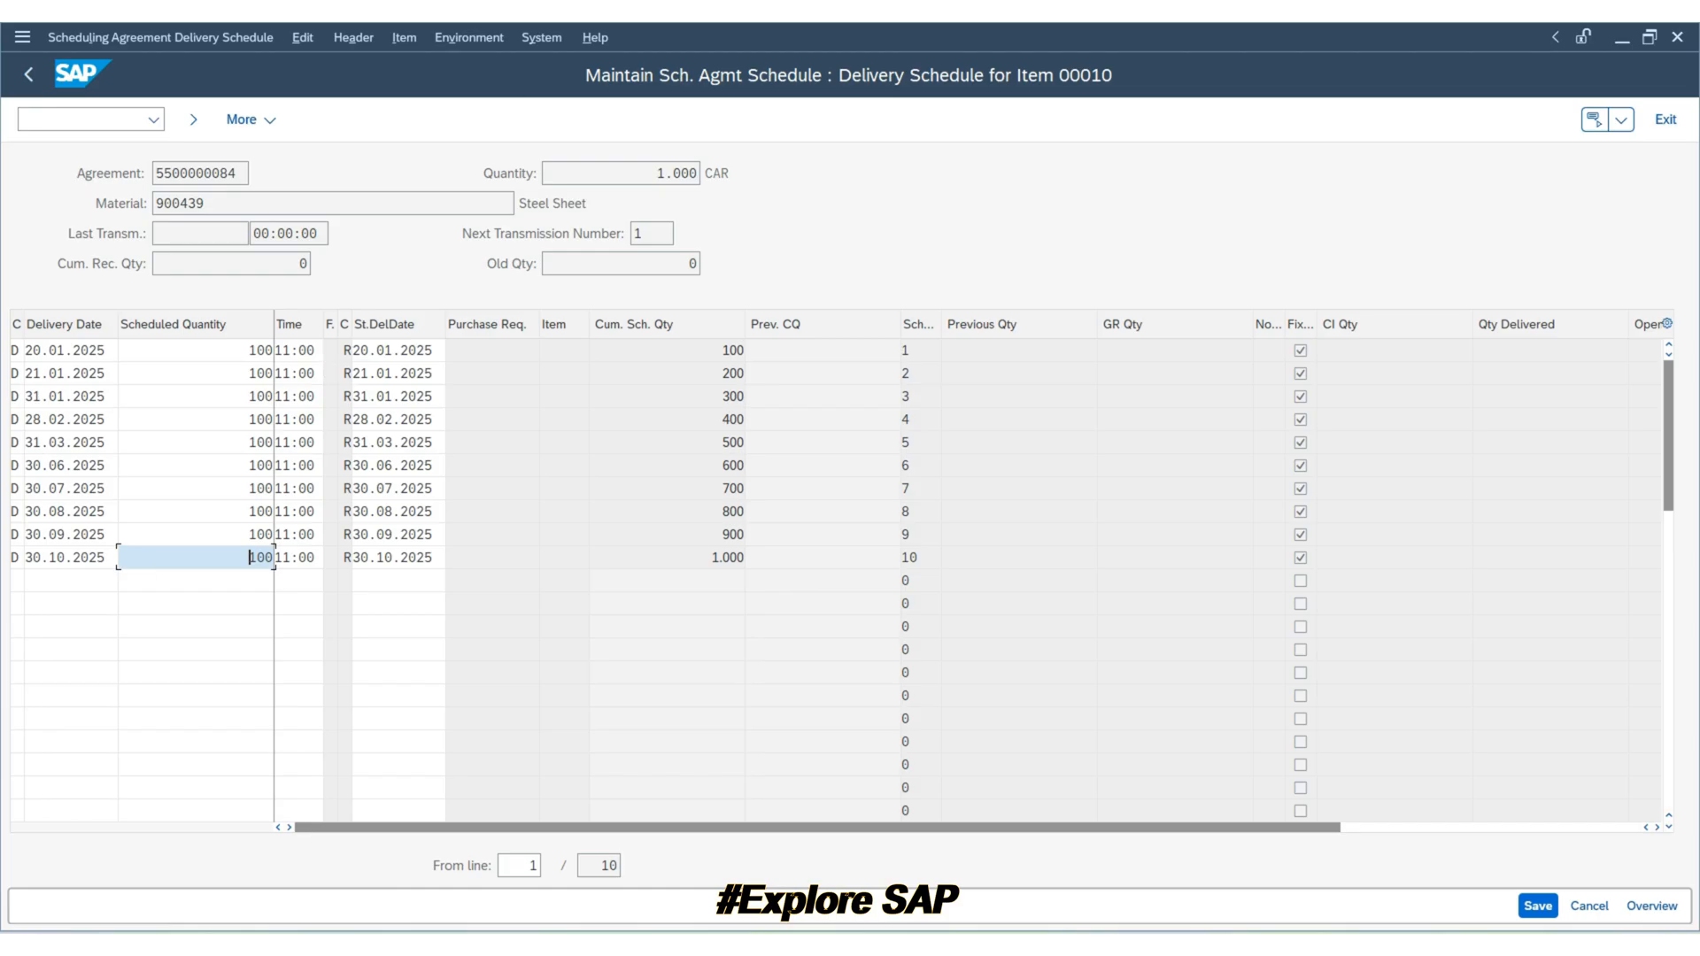
click(1549, 910)
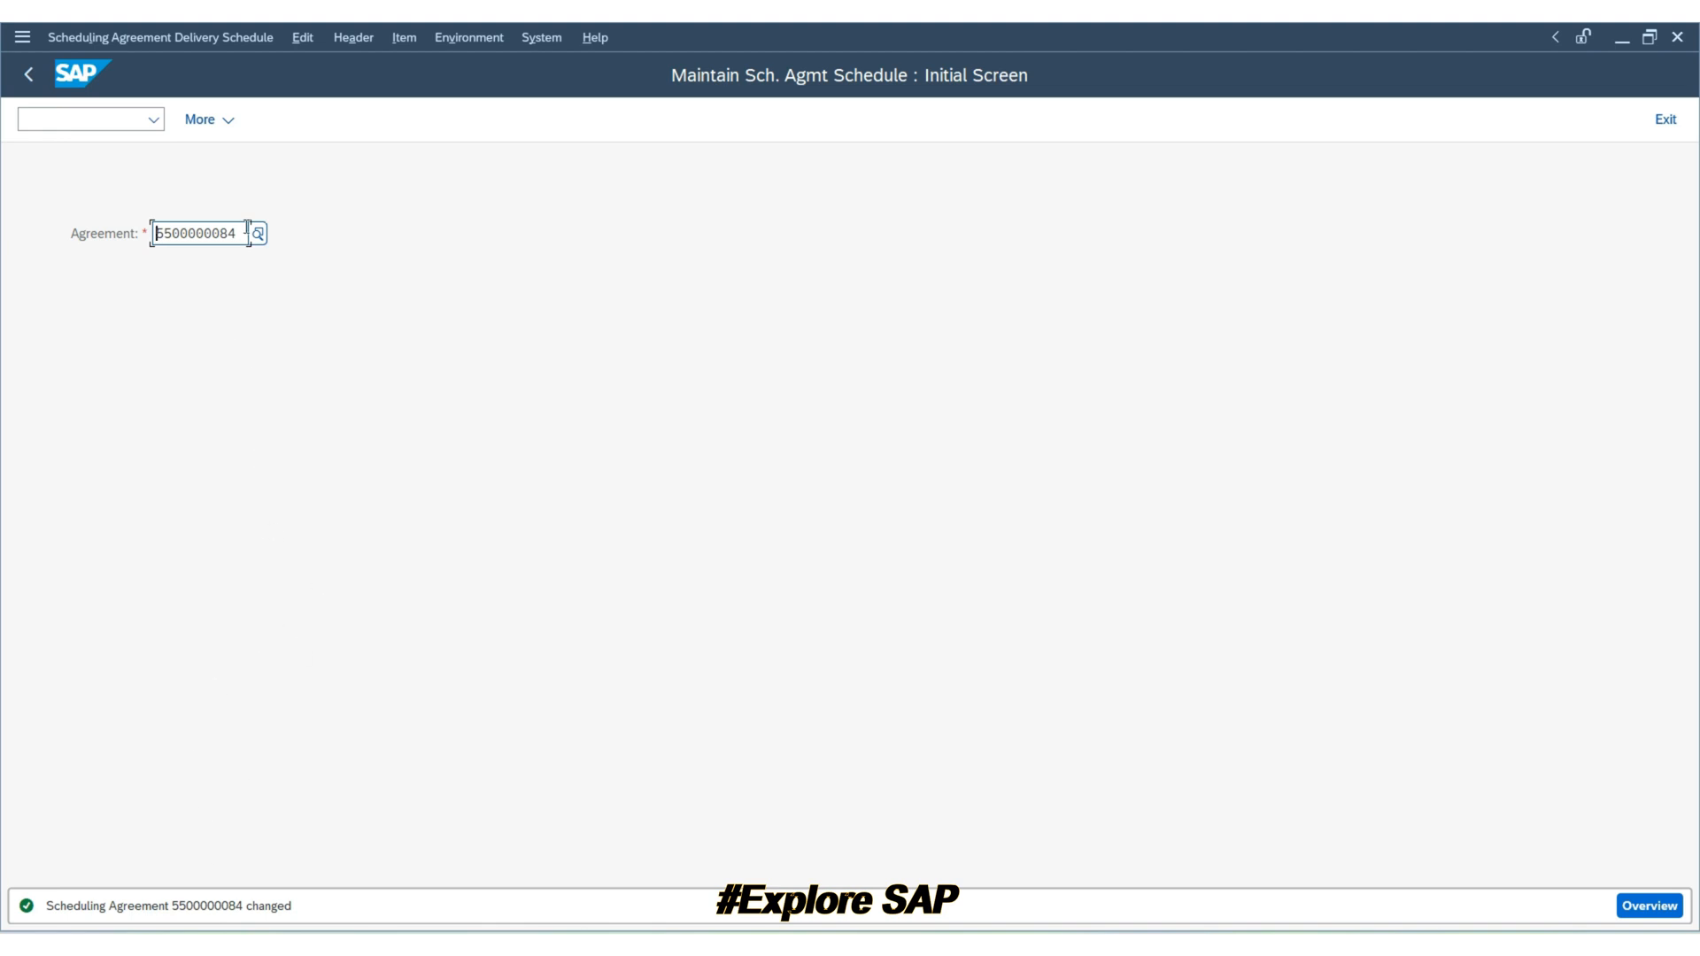
Step: Copy the scheduling agreement number and start the goods movement transaction MIGO
drag(245, 232, 157, 233)
key(ctrl+c)
click(134, 116)
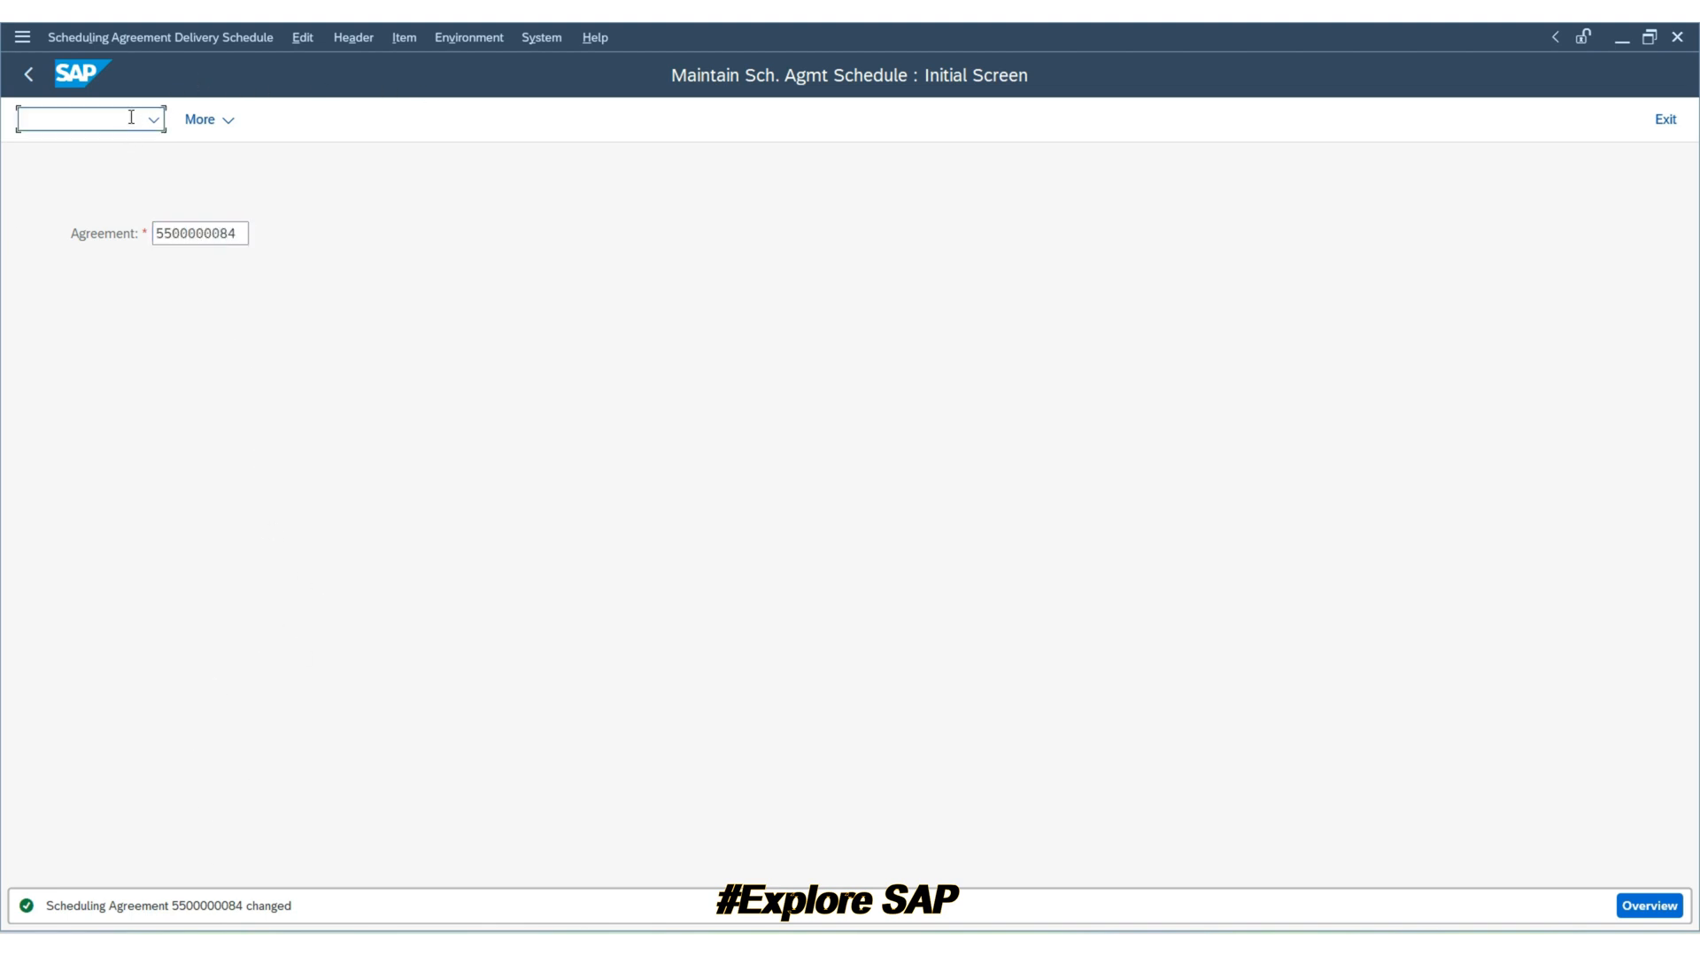
text(/NMIGO)
key(Return)
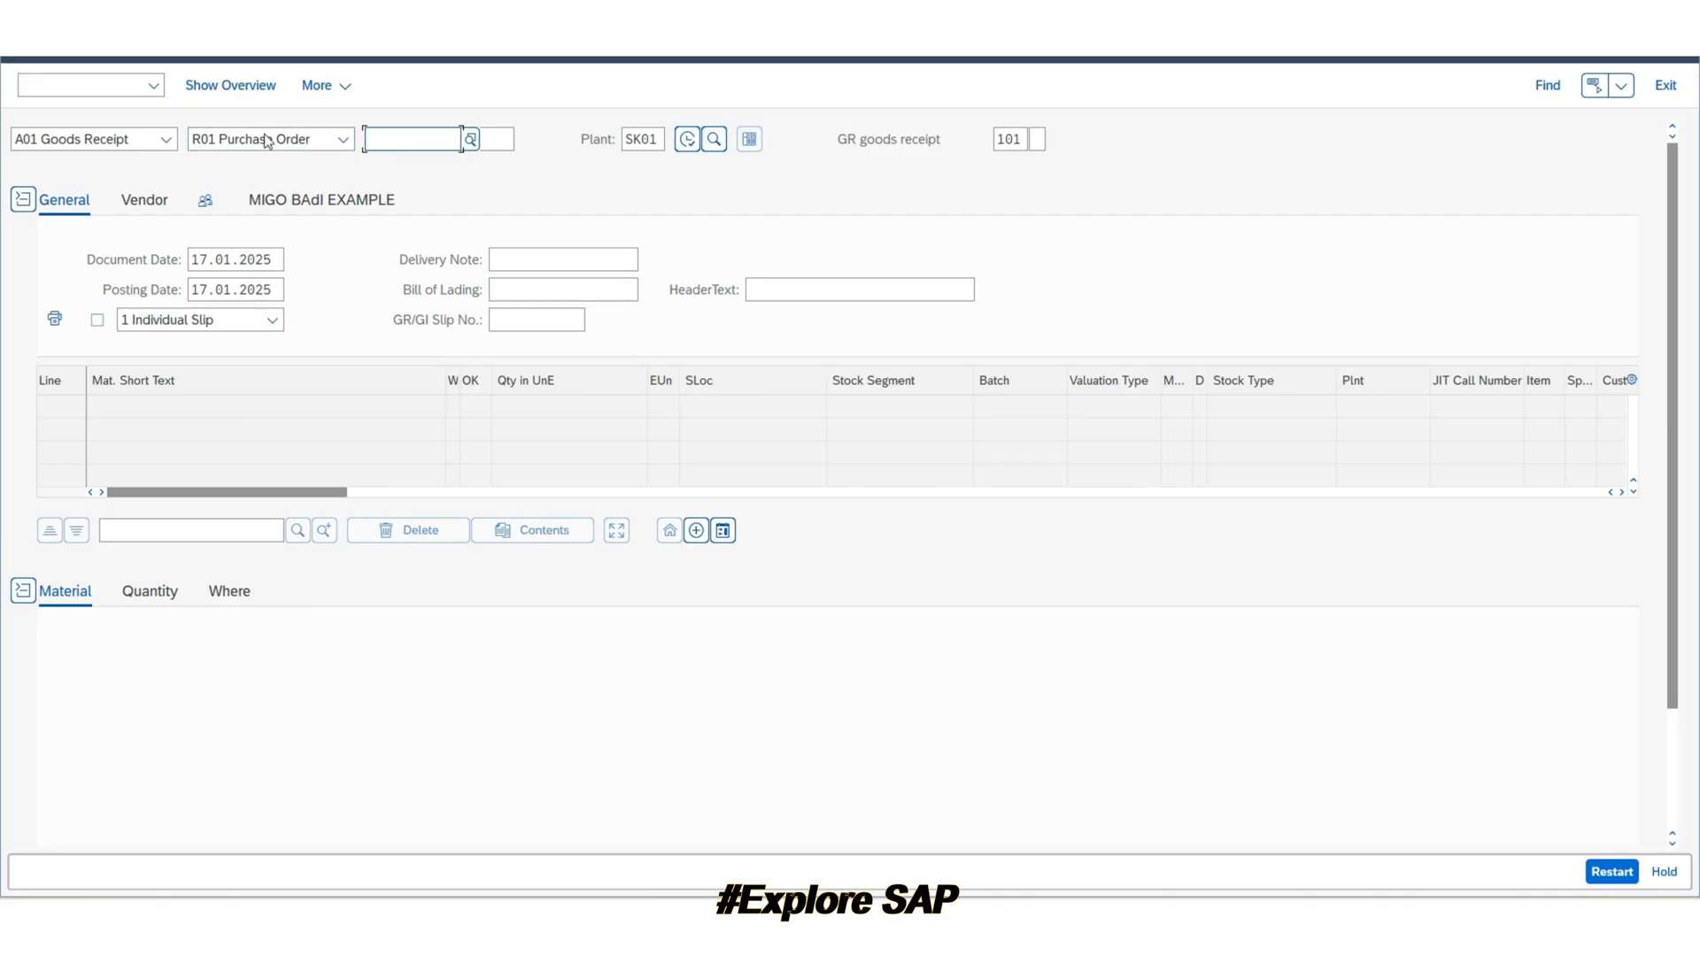
Step: Load the scheduling agreement as the purchase order reference for the goods receipt and display the Steel Sheet item's Where details
key(Down)
key(Down)
key(Return)
key(Return)
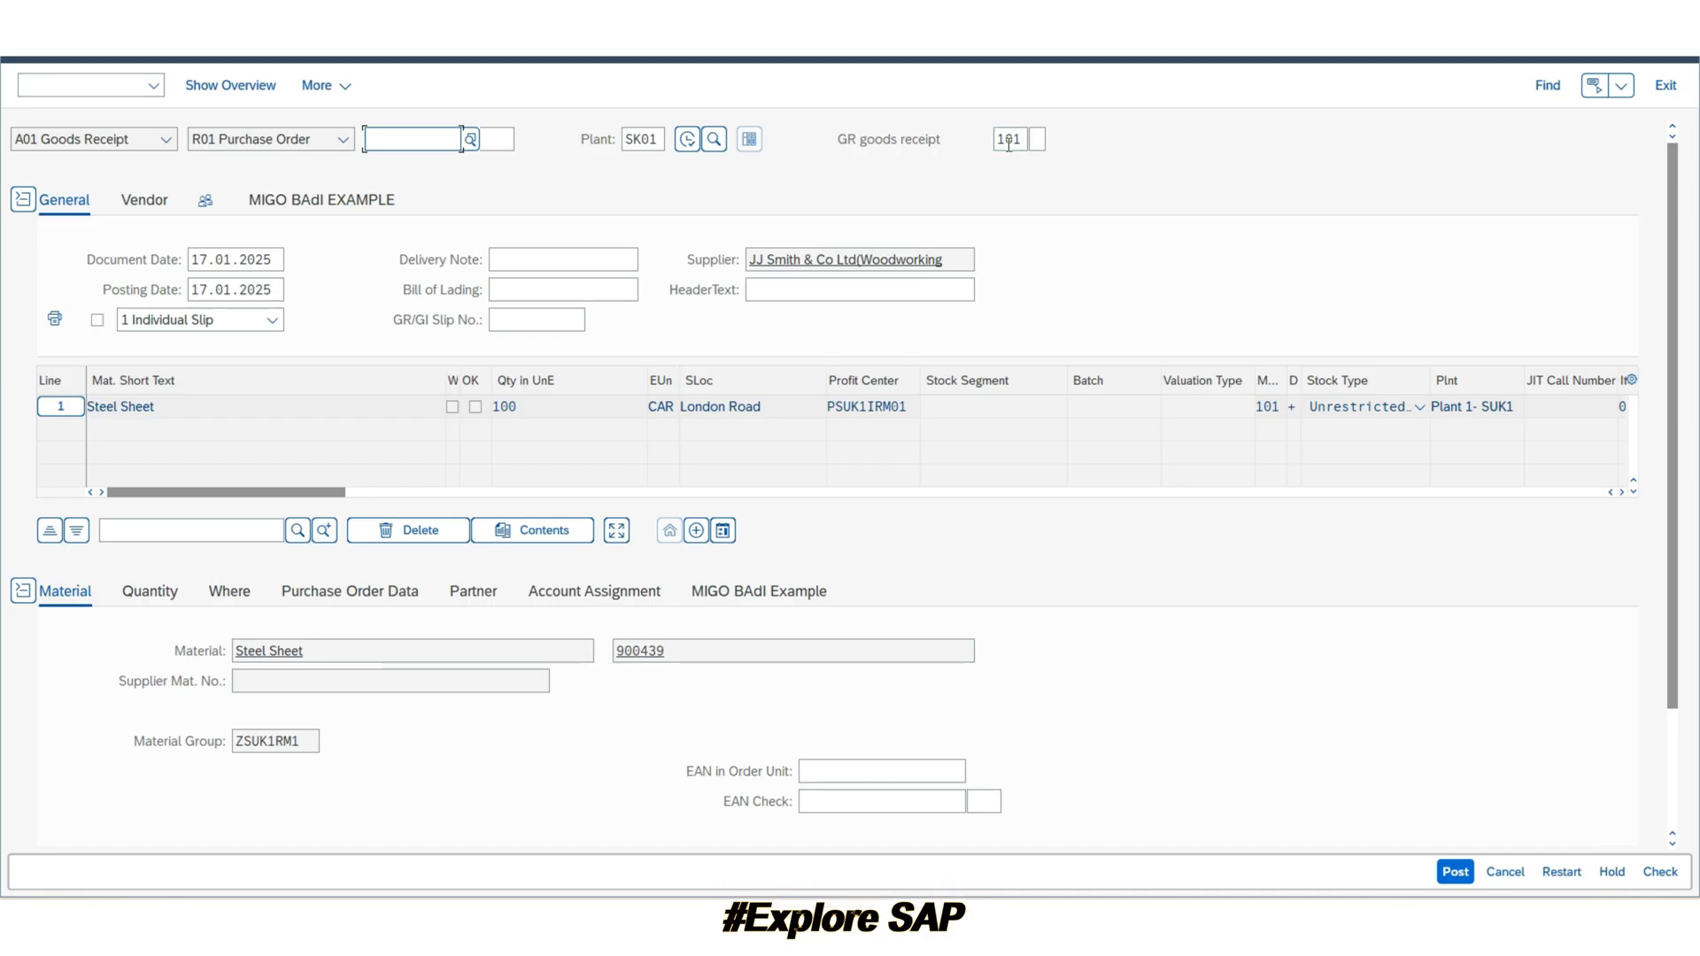
click(228, 598)
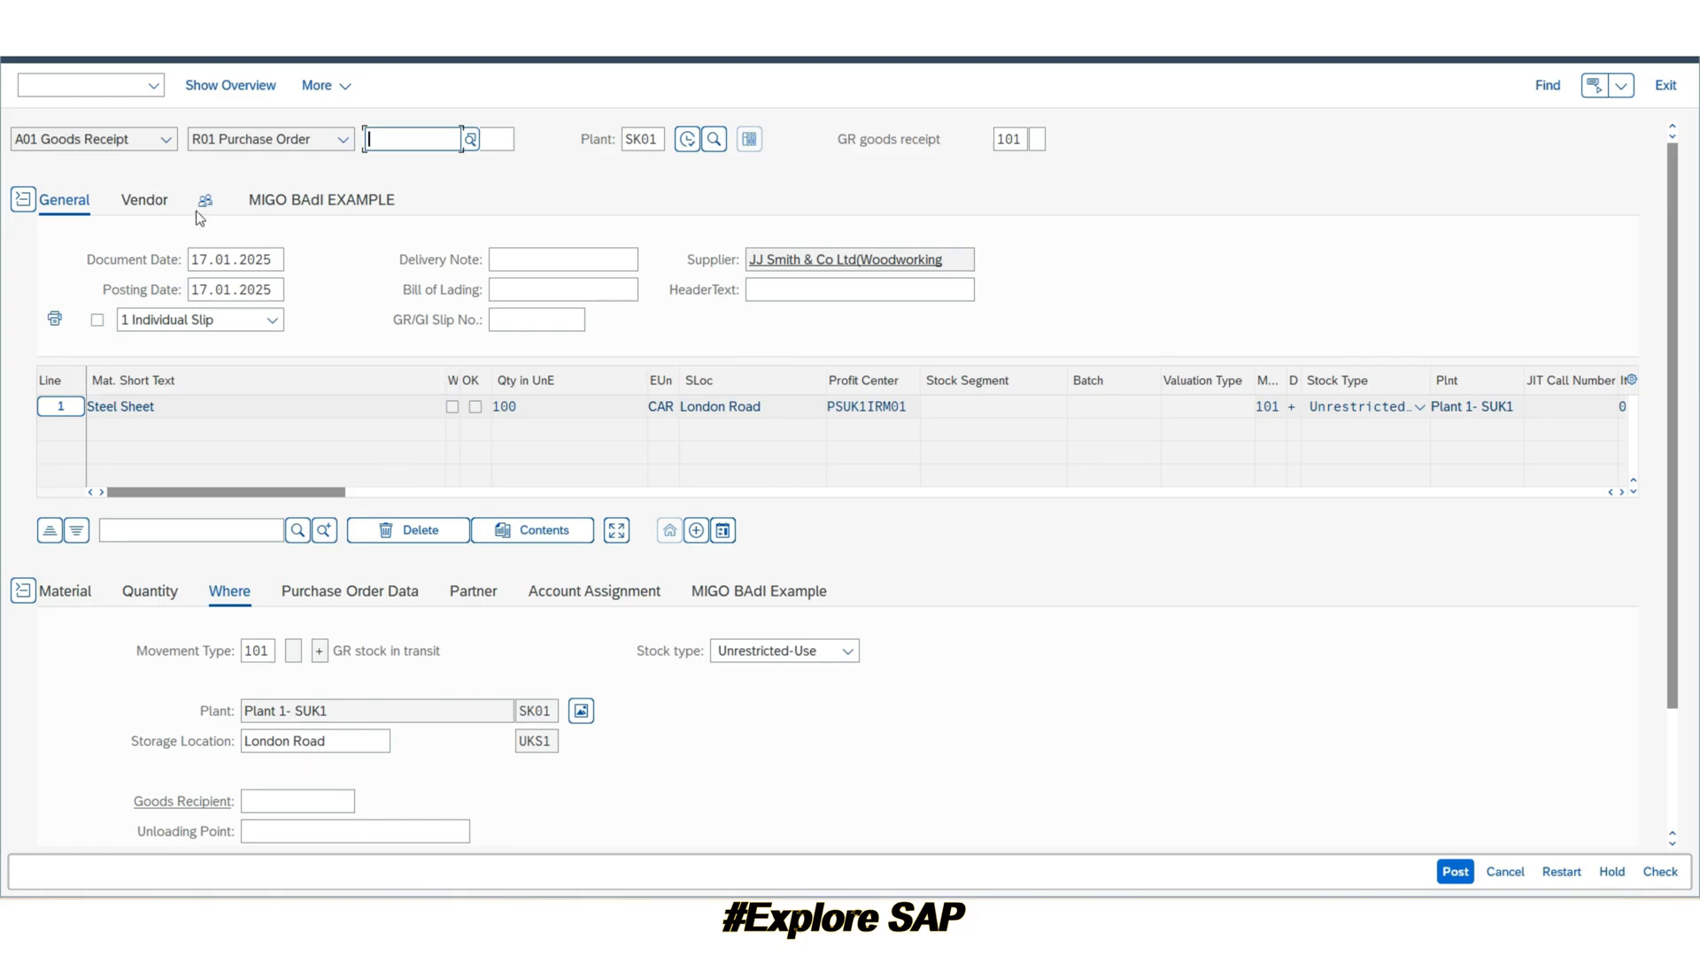
Step: Start the incoming invoice transaction MIRO in a separate GUI window
click(223, 8)
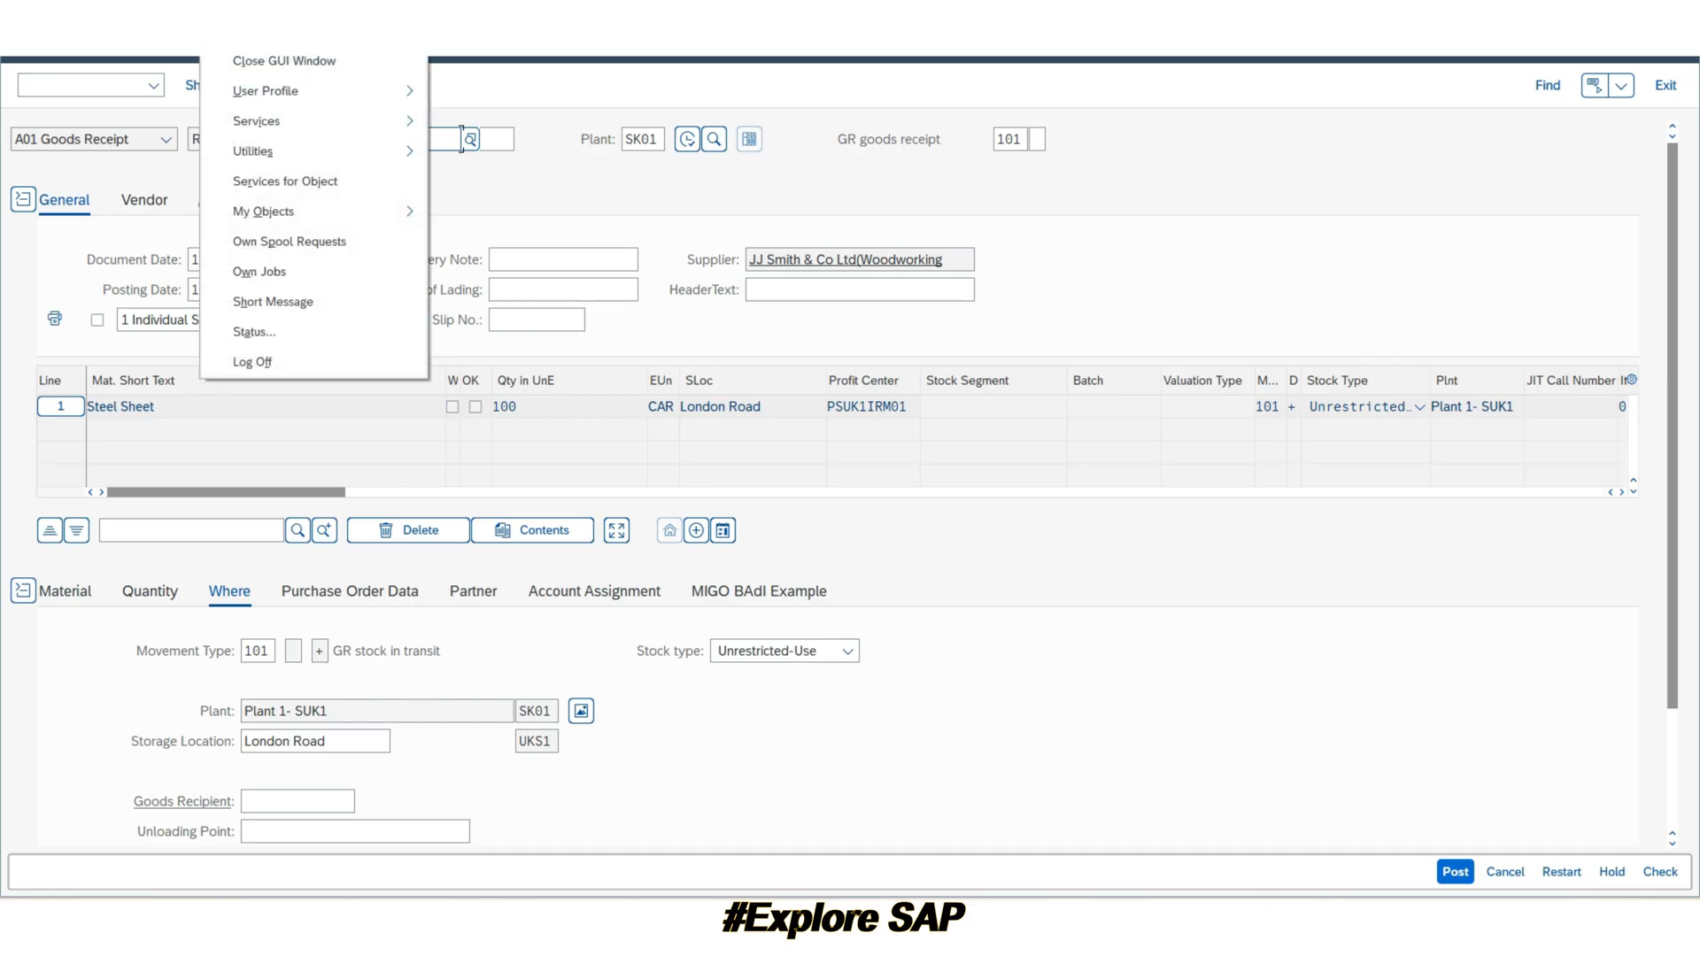
click(358, 61)
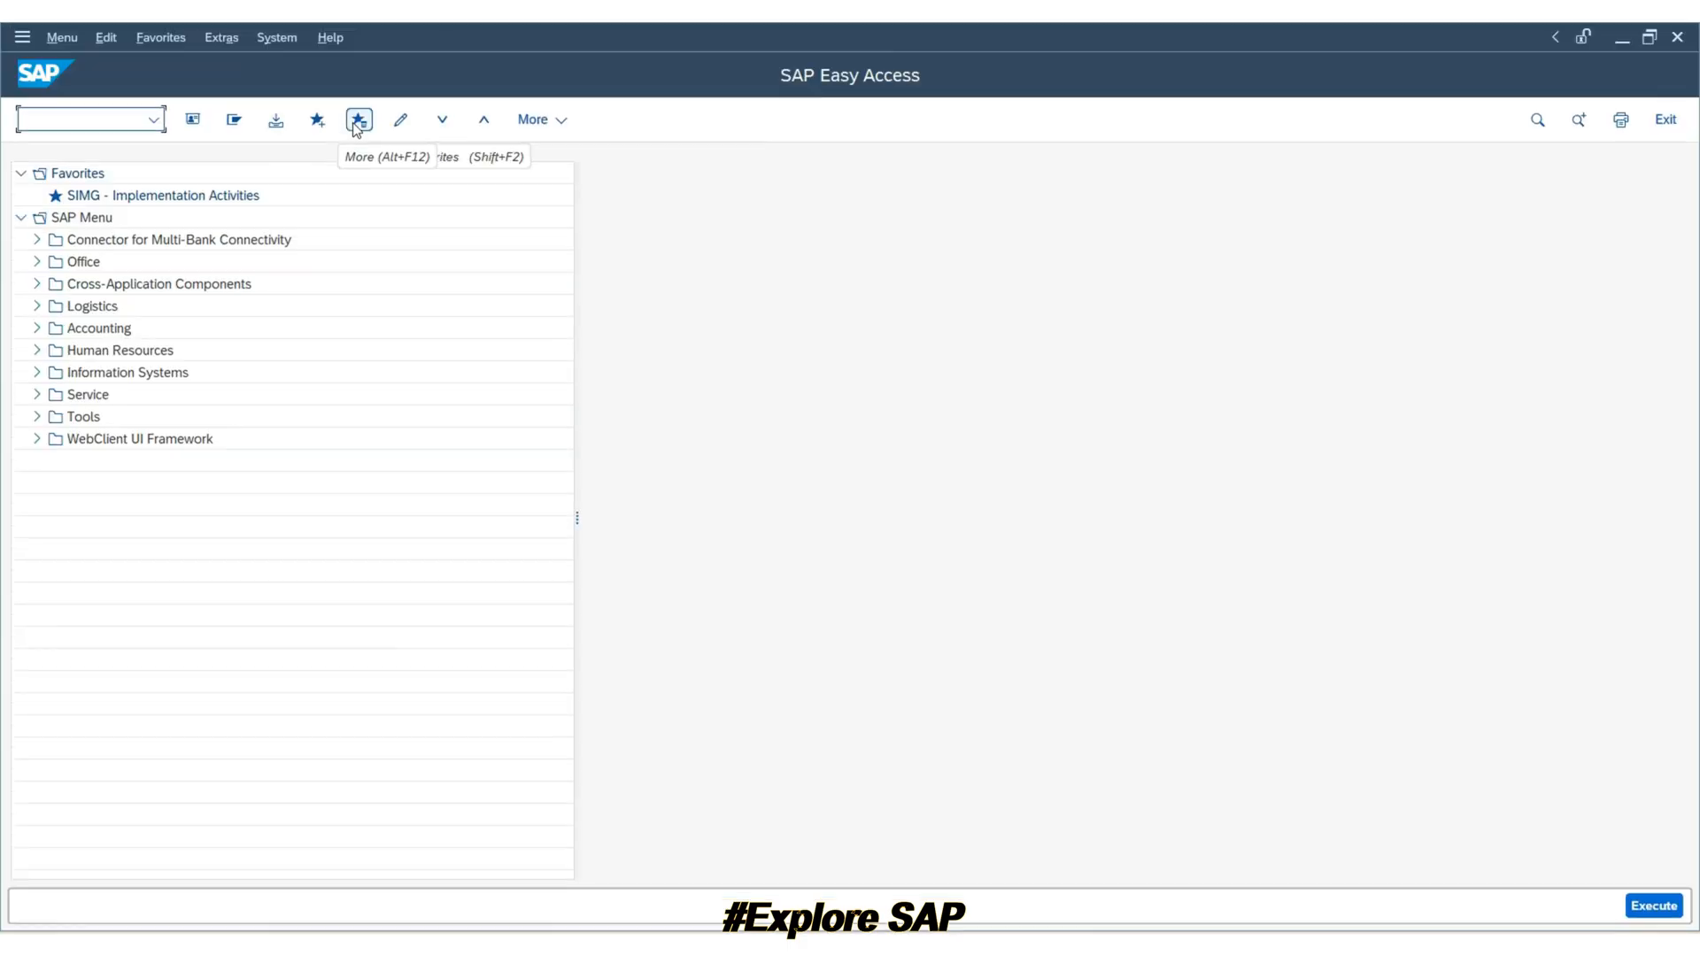
text(MIRO)
key(Return)
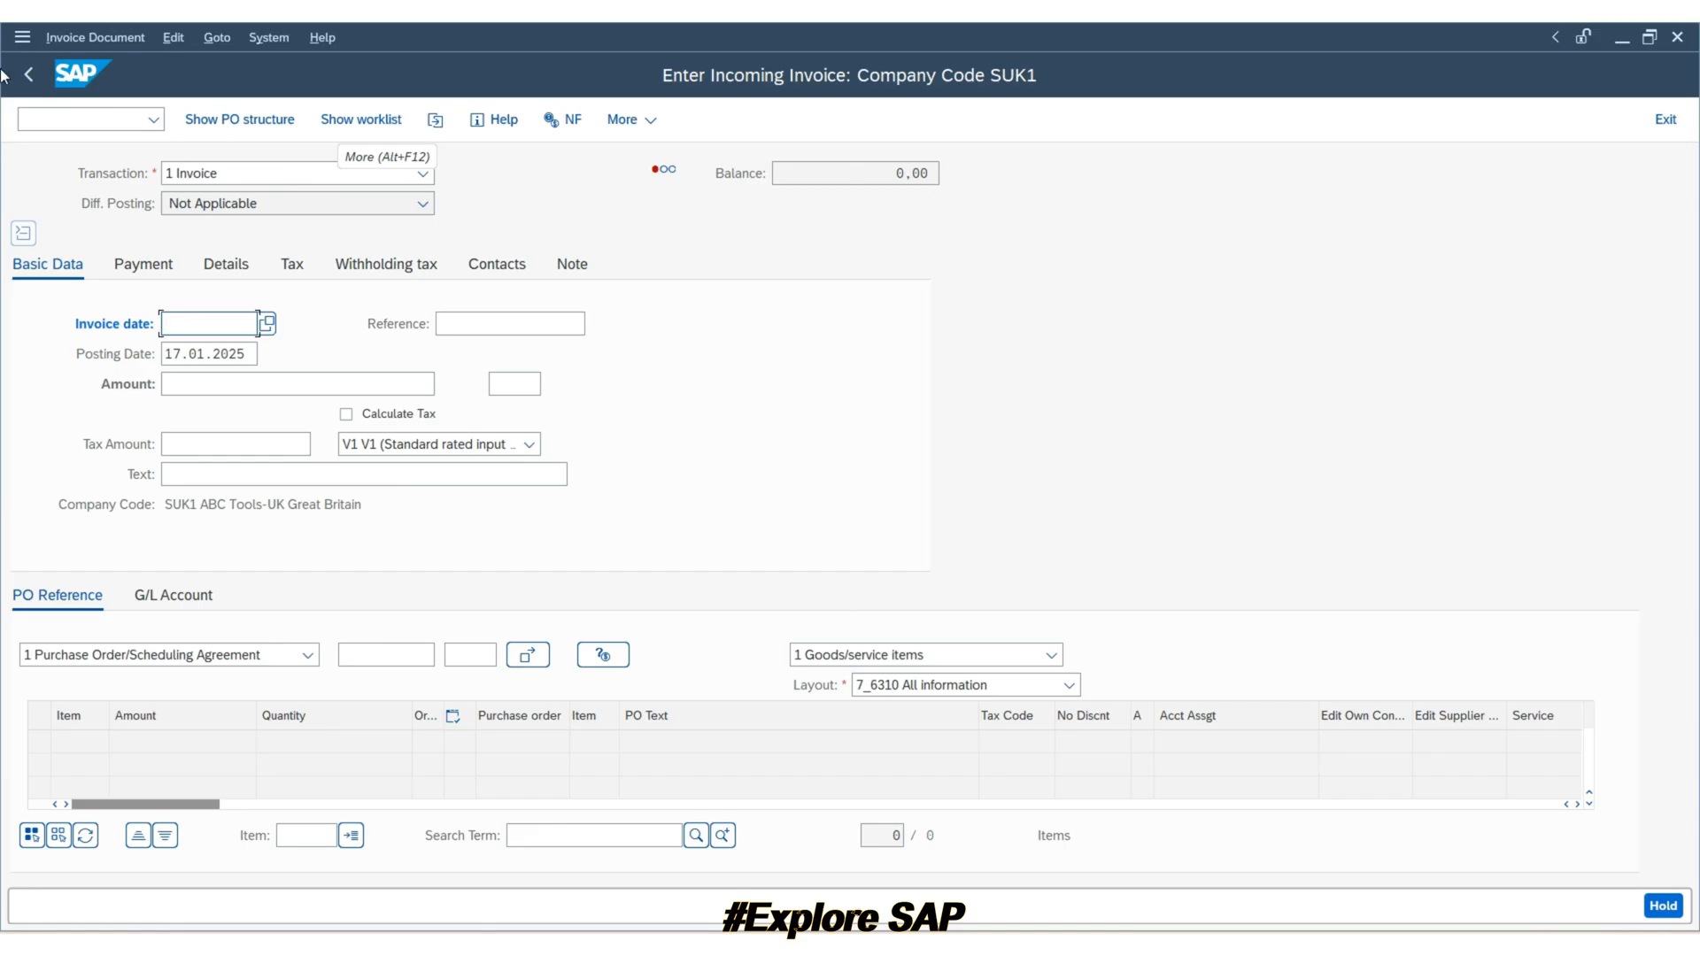
Step: Choose Purchase Order/Scheduling Agreement as the invoice's reference category and enter the scheduling agreement number
click(306, 655)
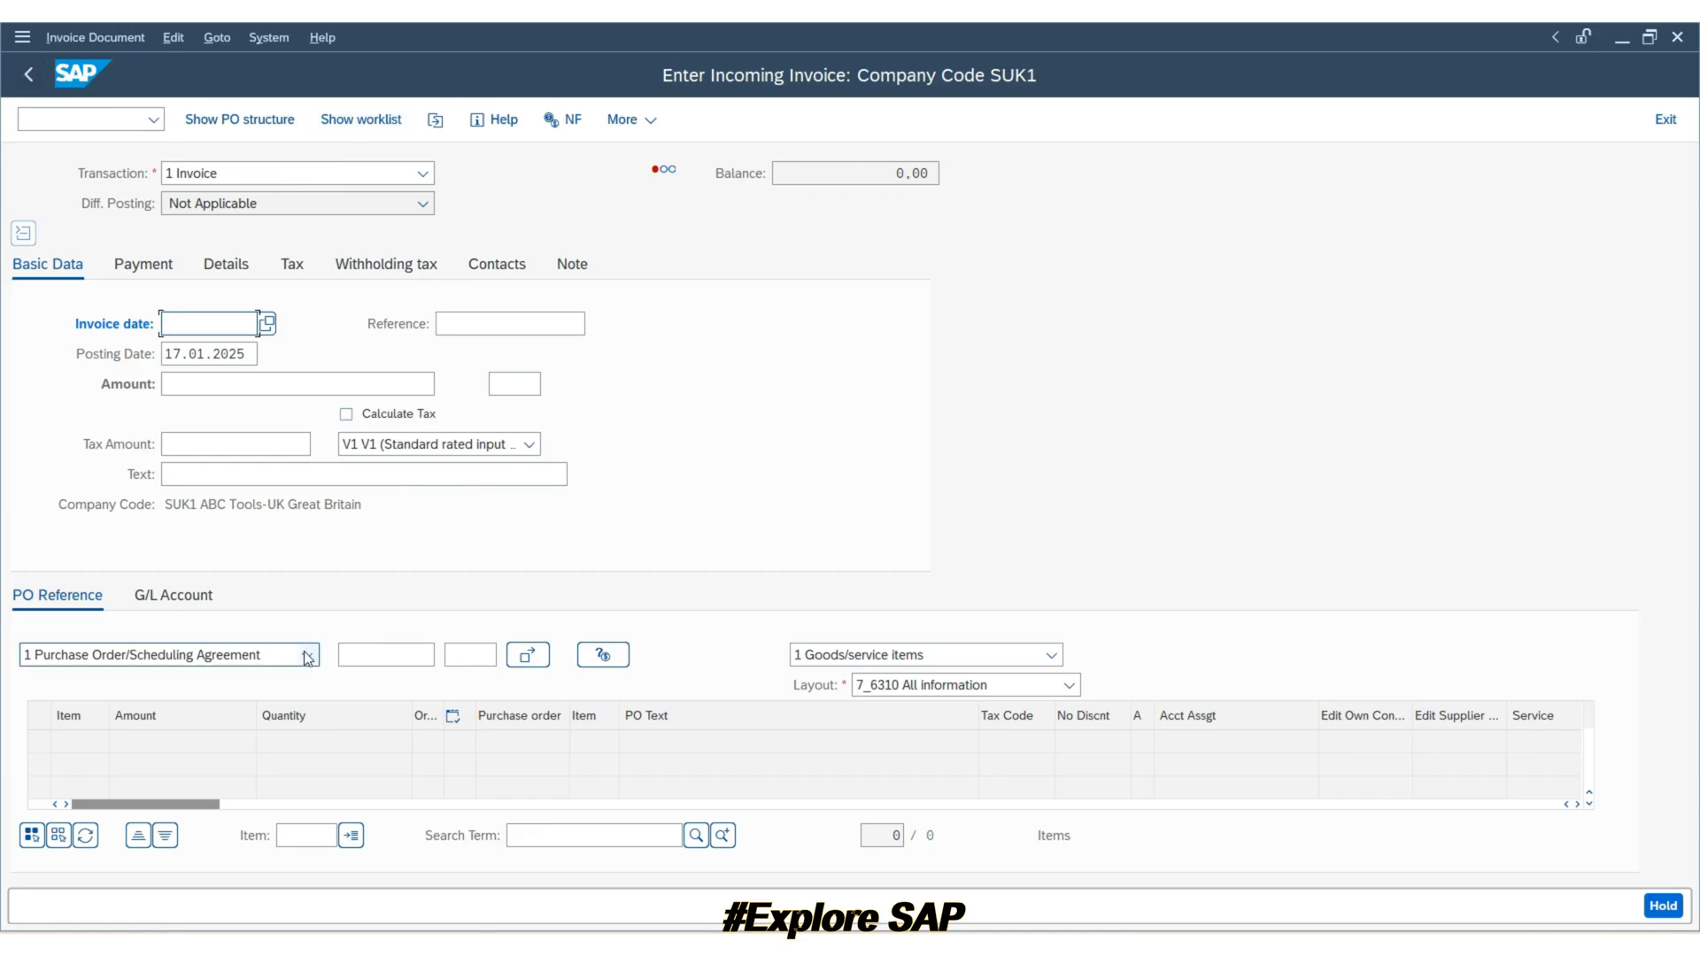
click(269, 688)
click(401, 655)
key(Down)
key(Return)
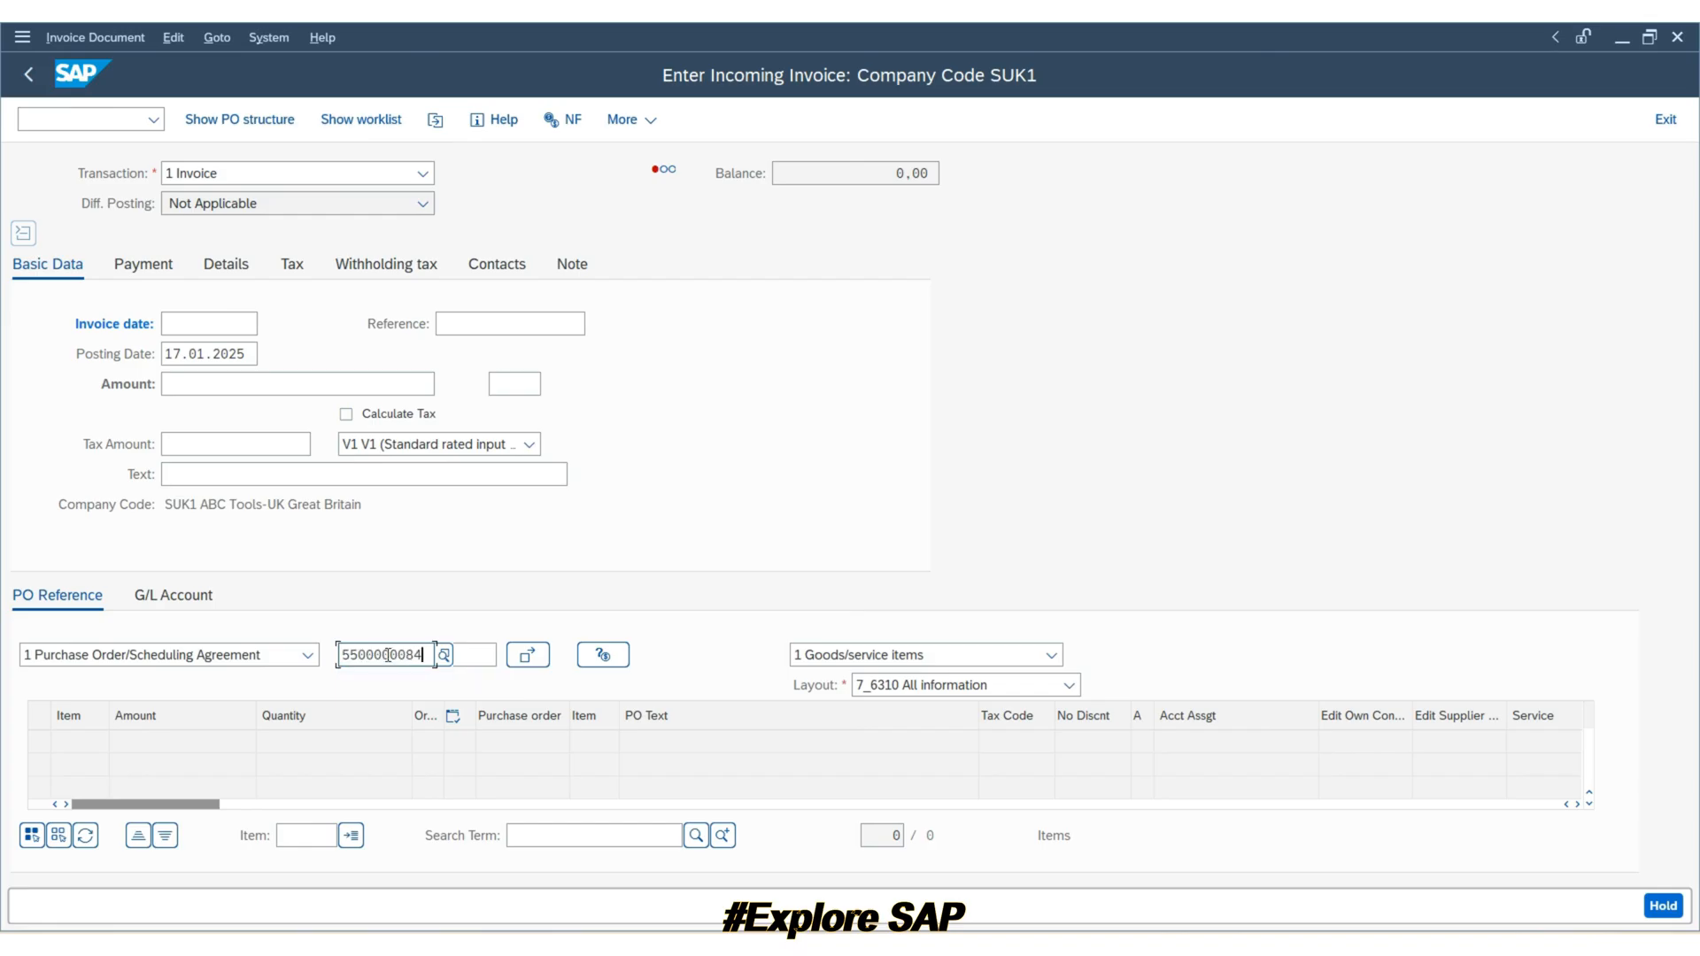